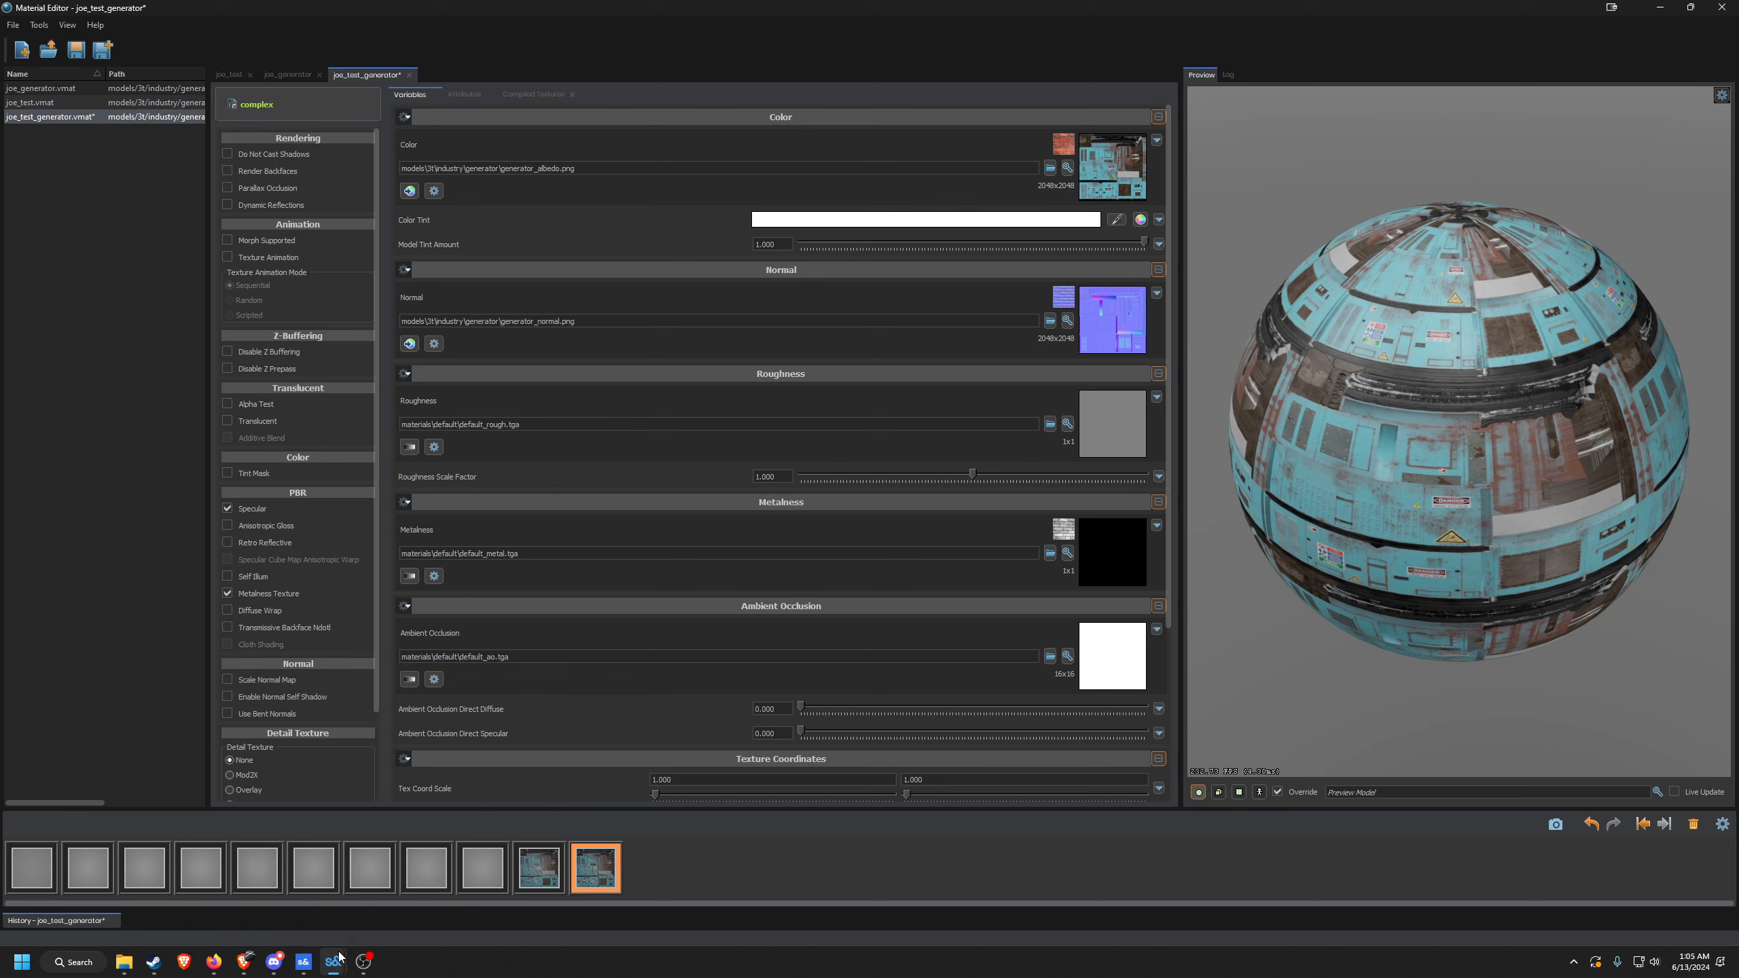
Switch to Hammer and copy the asset path of generator_roughness.png from the generator folder.
{"action": "mouse_move", "coordinate": [340, 957]}
{"action": "left_click", "coordinate": [291, 915]}
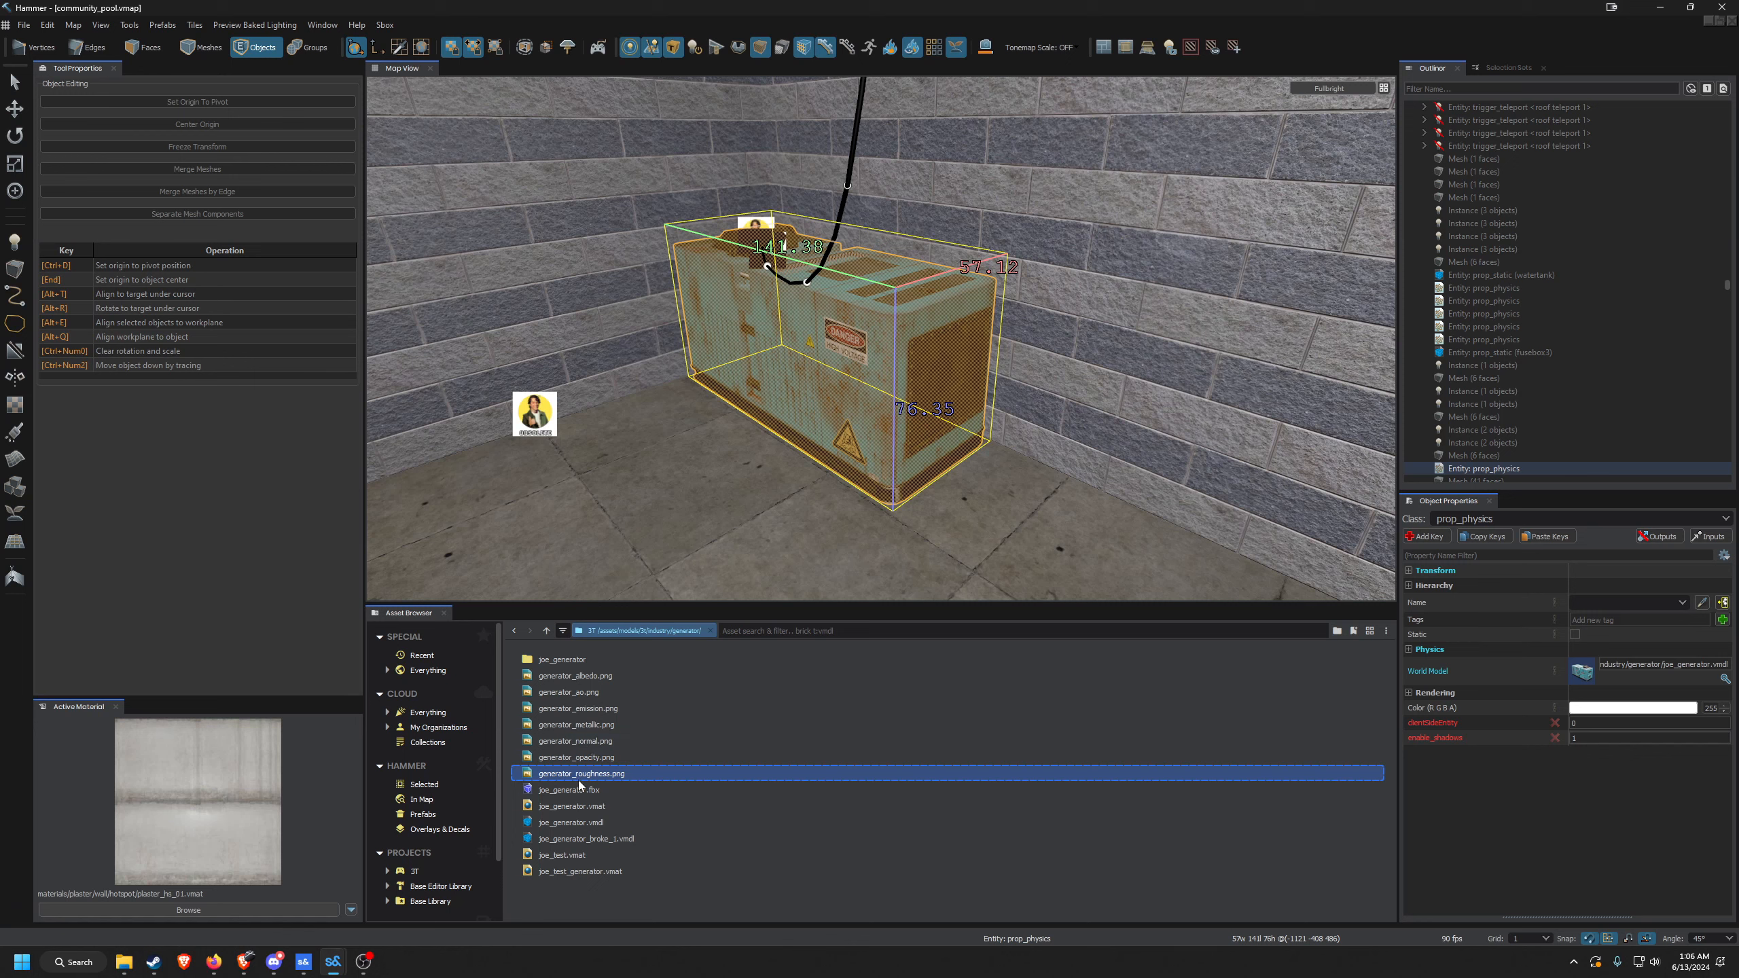
{"action": "mouse_move", "coordinate": [333, 963]}
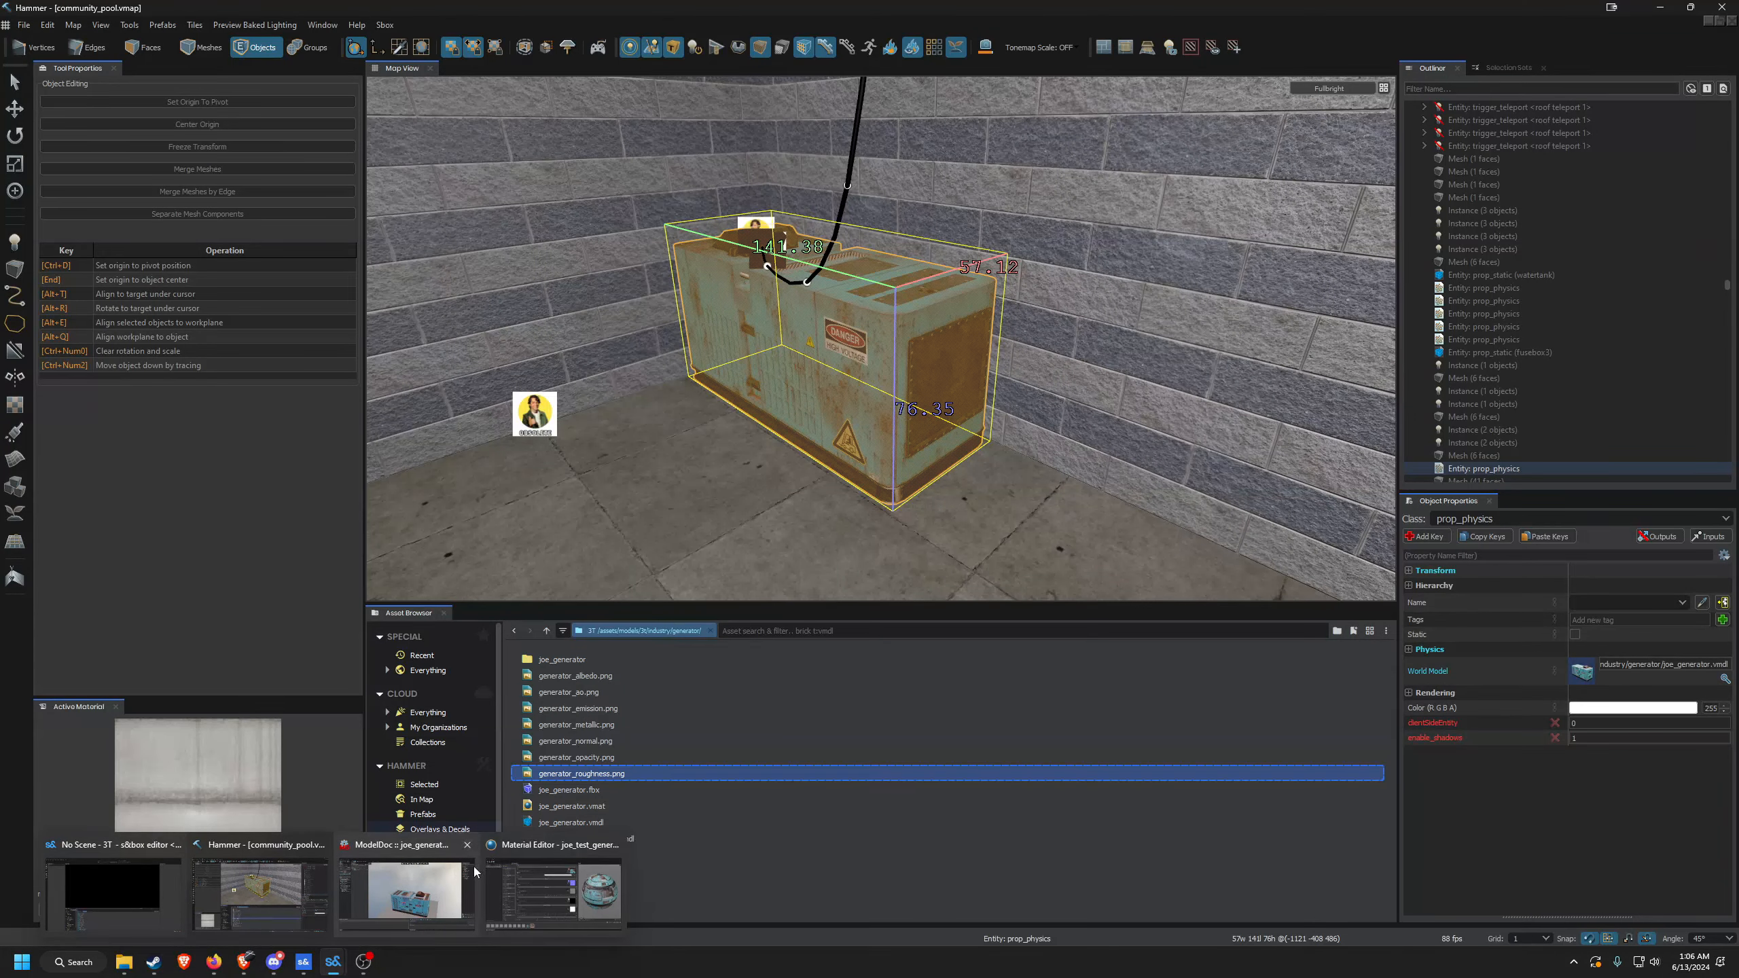
{"action": "right_click", "coordinate": [606, 779]}
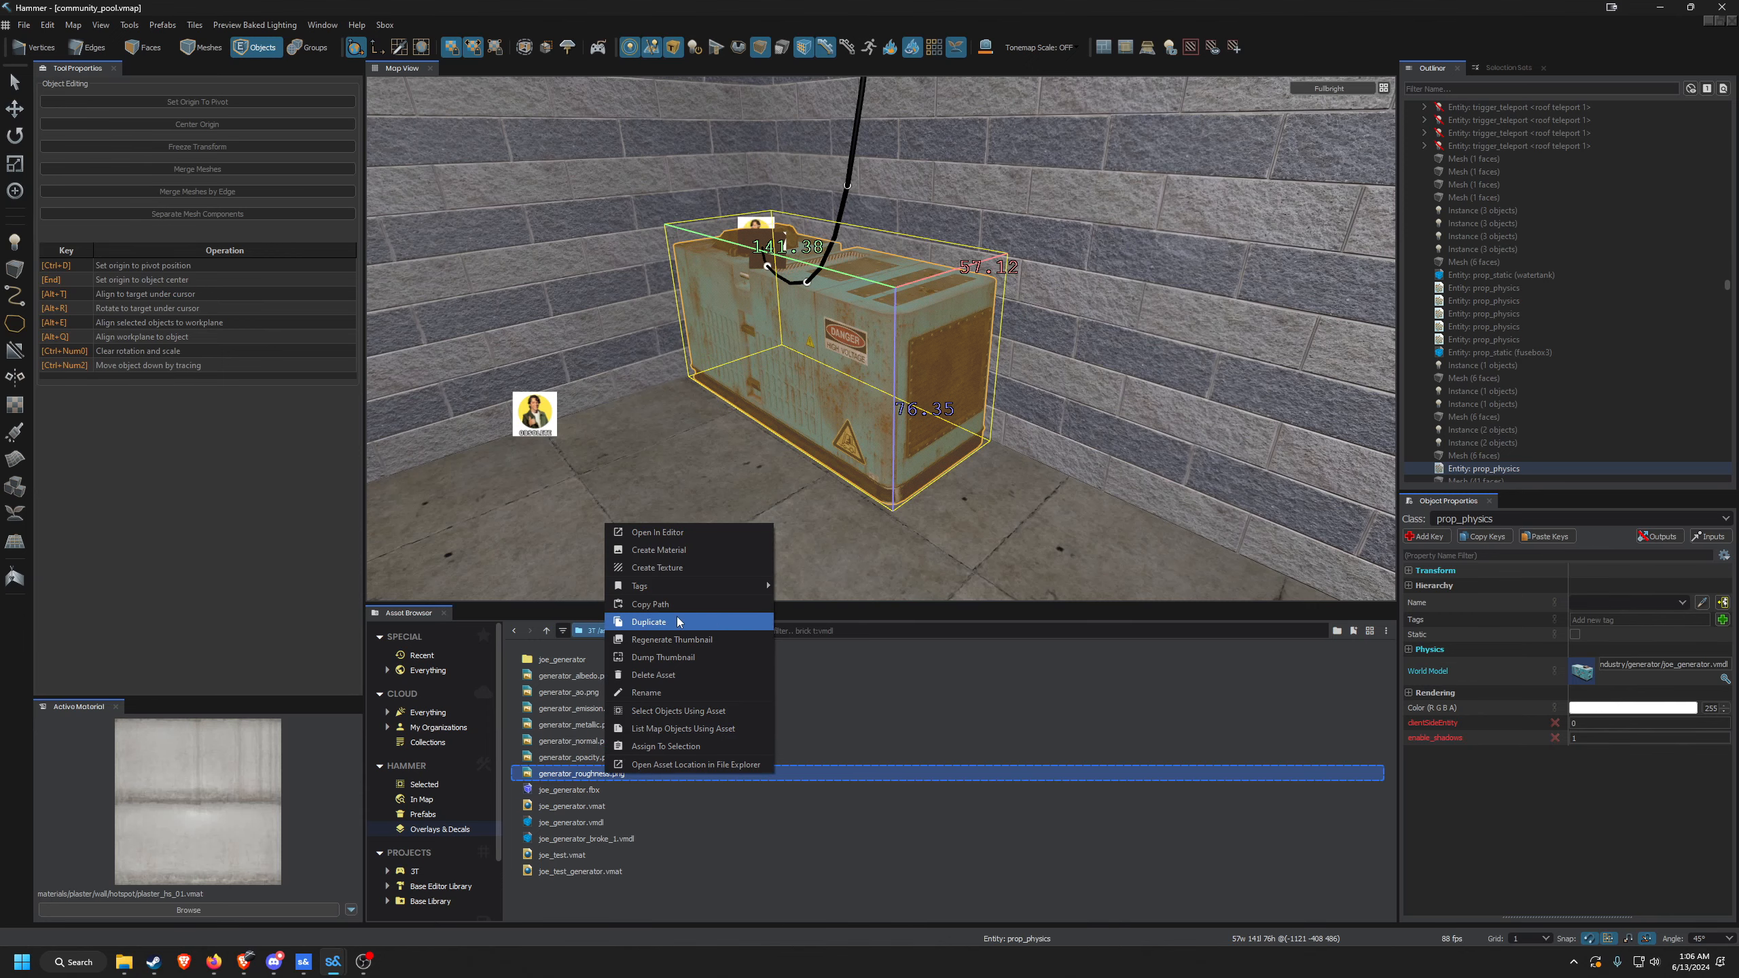
{"action": "left_click", "coordinate": [697, 605]}
Back in the Material Editor, set the Roughness texture to models\3t\industry\generator\generator_roughness.png and save the material.
{"action": "left_click", "coordinate": [331, 964]}
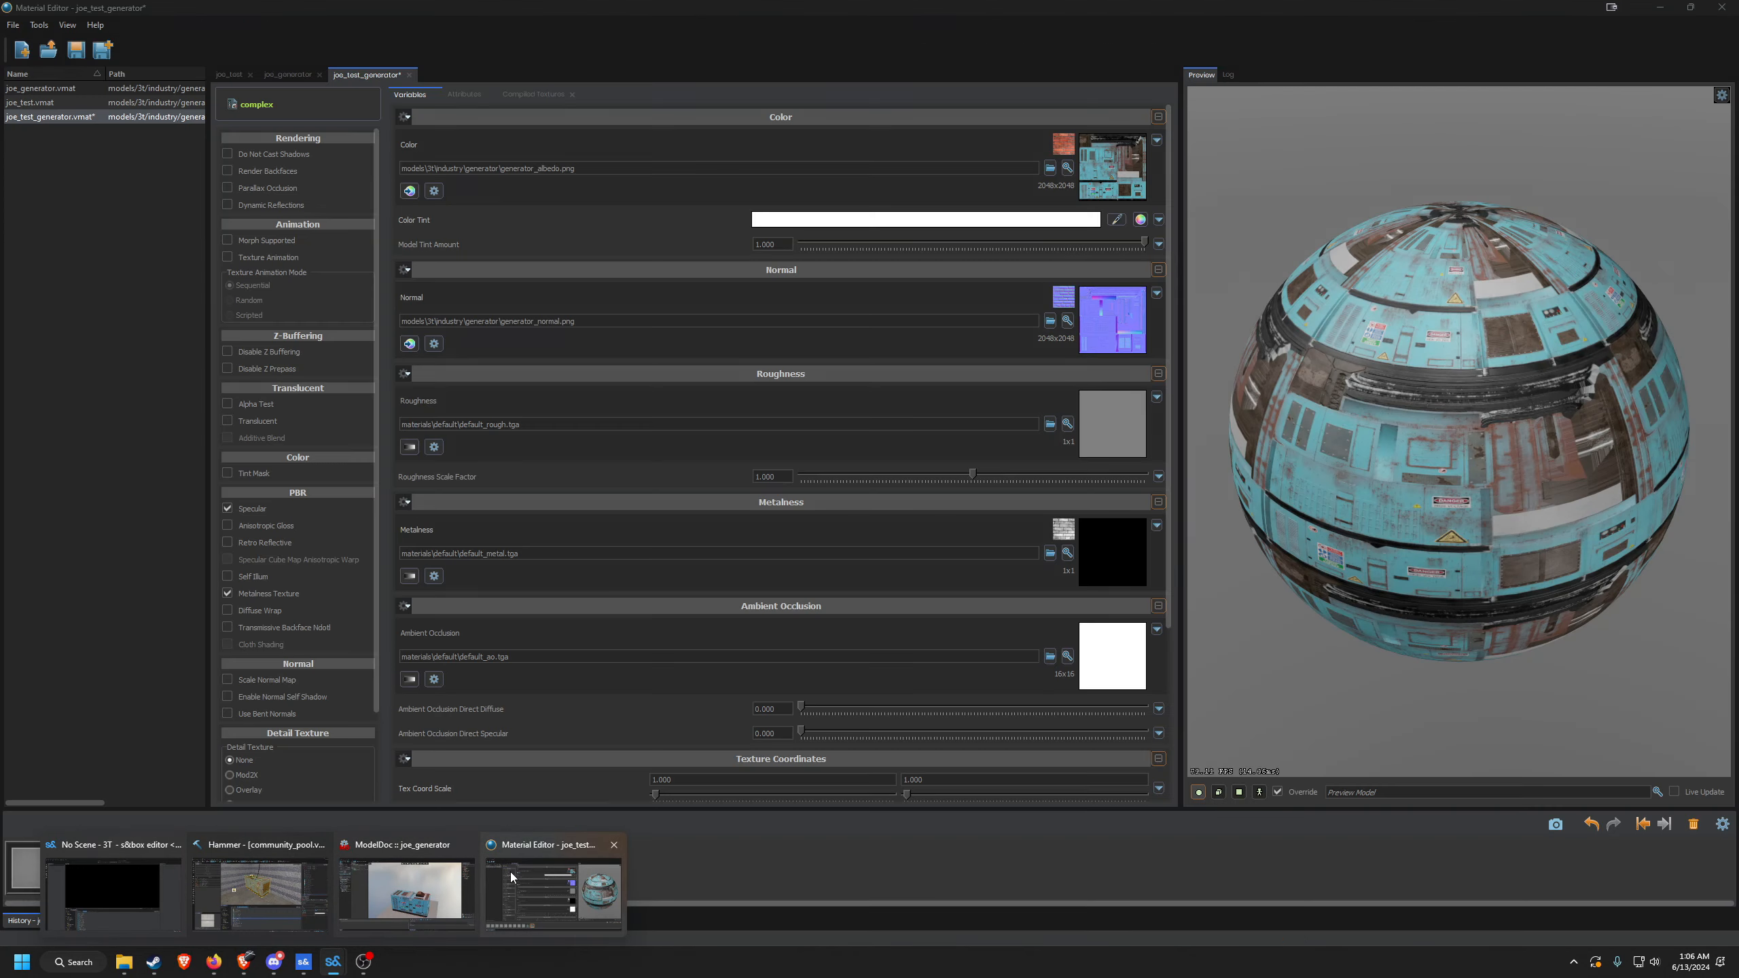
{"action": "left_click", "coordinate": [534, 884]}
{"action": "triple_click", "coordinate": [533, 425]}
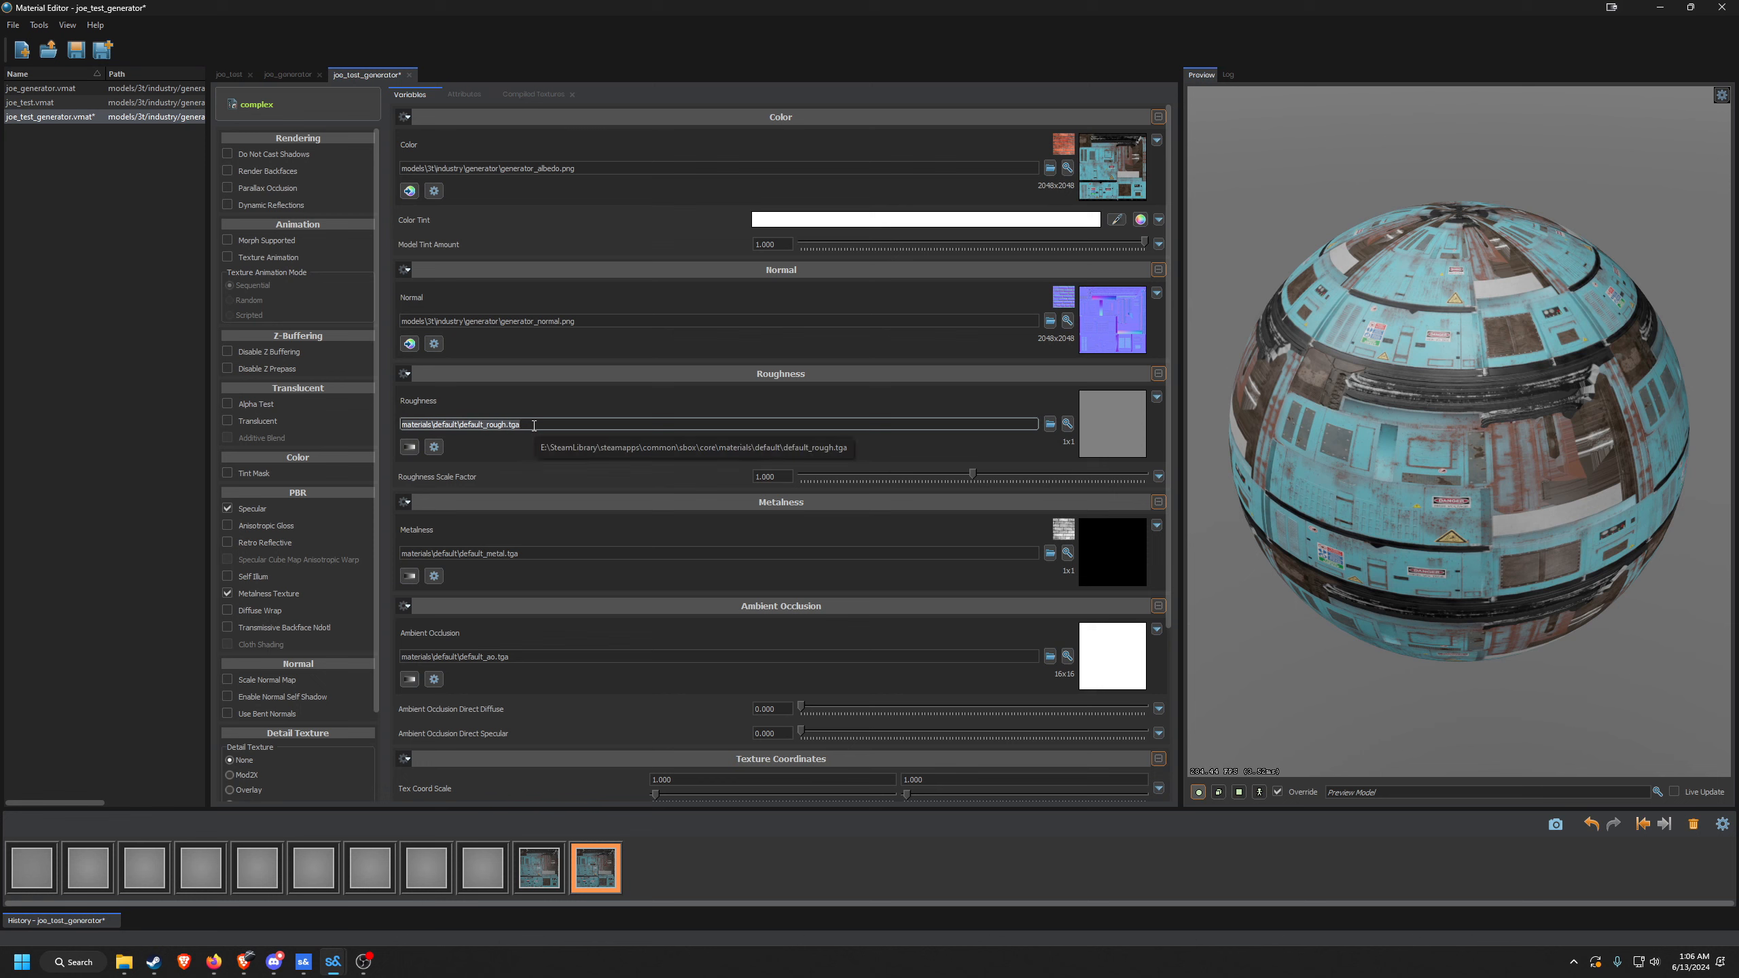
{"action": "type", "text": "models\\3t\\industry\\generator\\generator_roughness.png"}
{"action": "key", "text": "Return"}
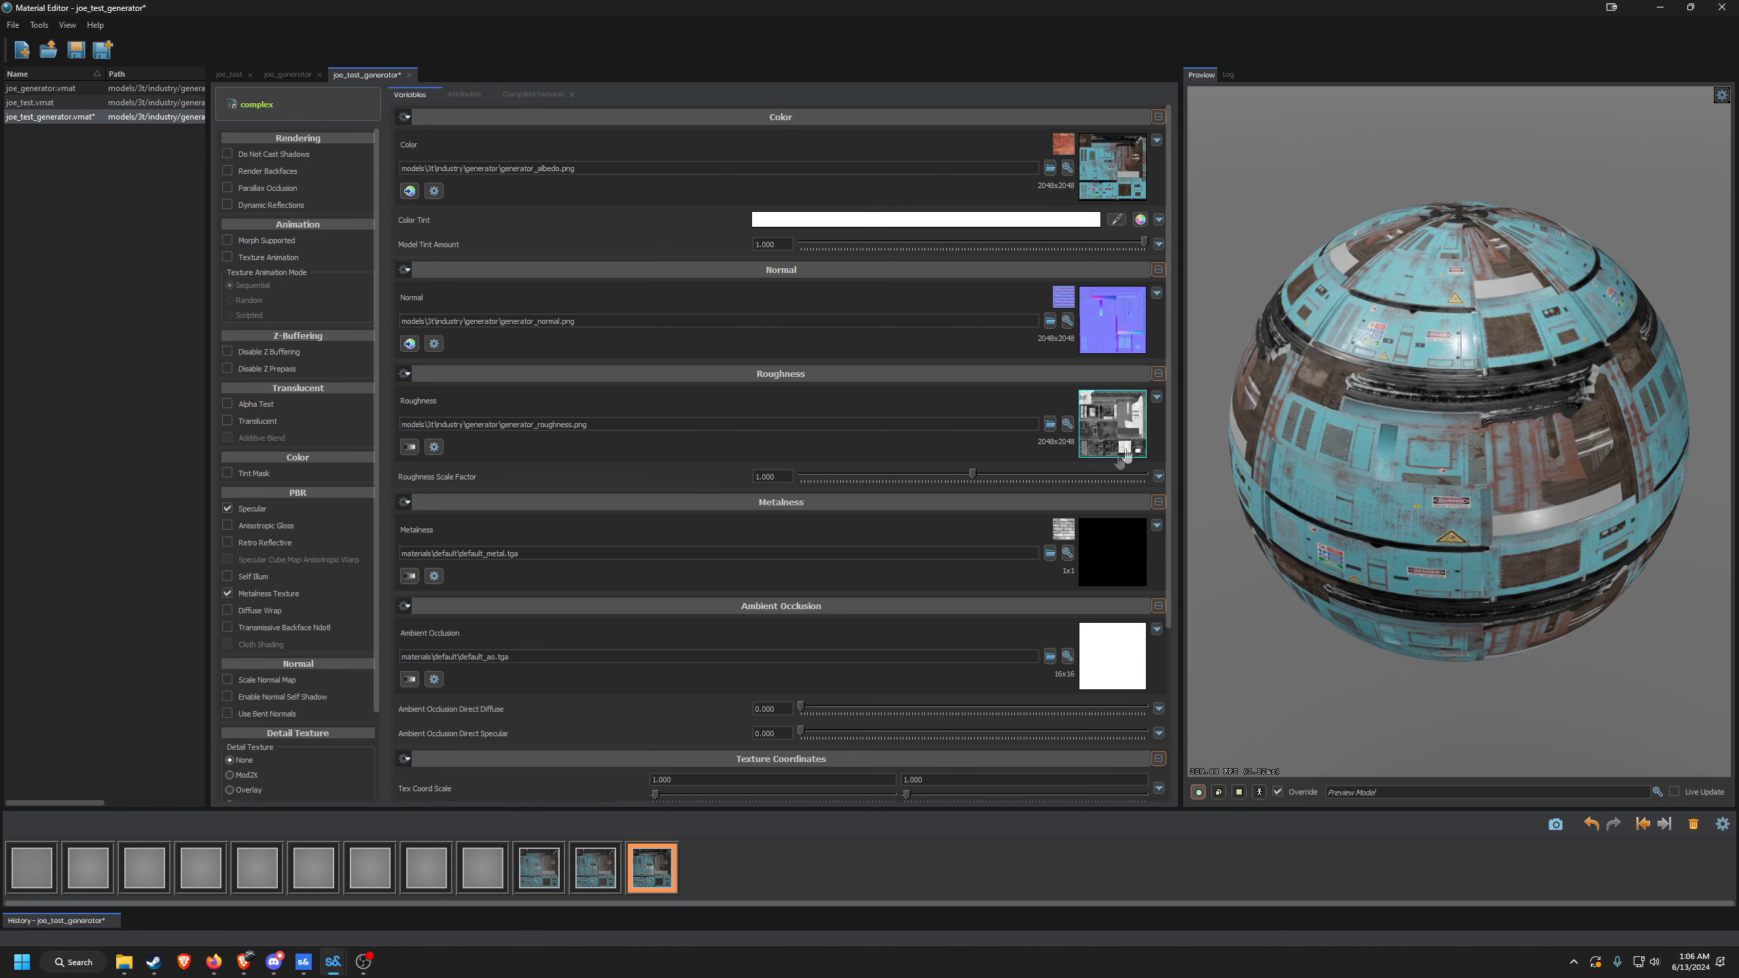
{"action": "key", "text": "ctrl+s"}
Switch to File Explorer and assign Generator_Metallic.png from the generator folder as the Metalness texture.
{"action": "key", "text": "alt+Tab"}
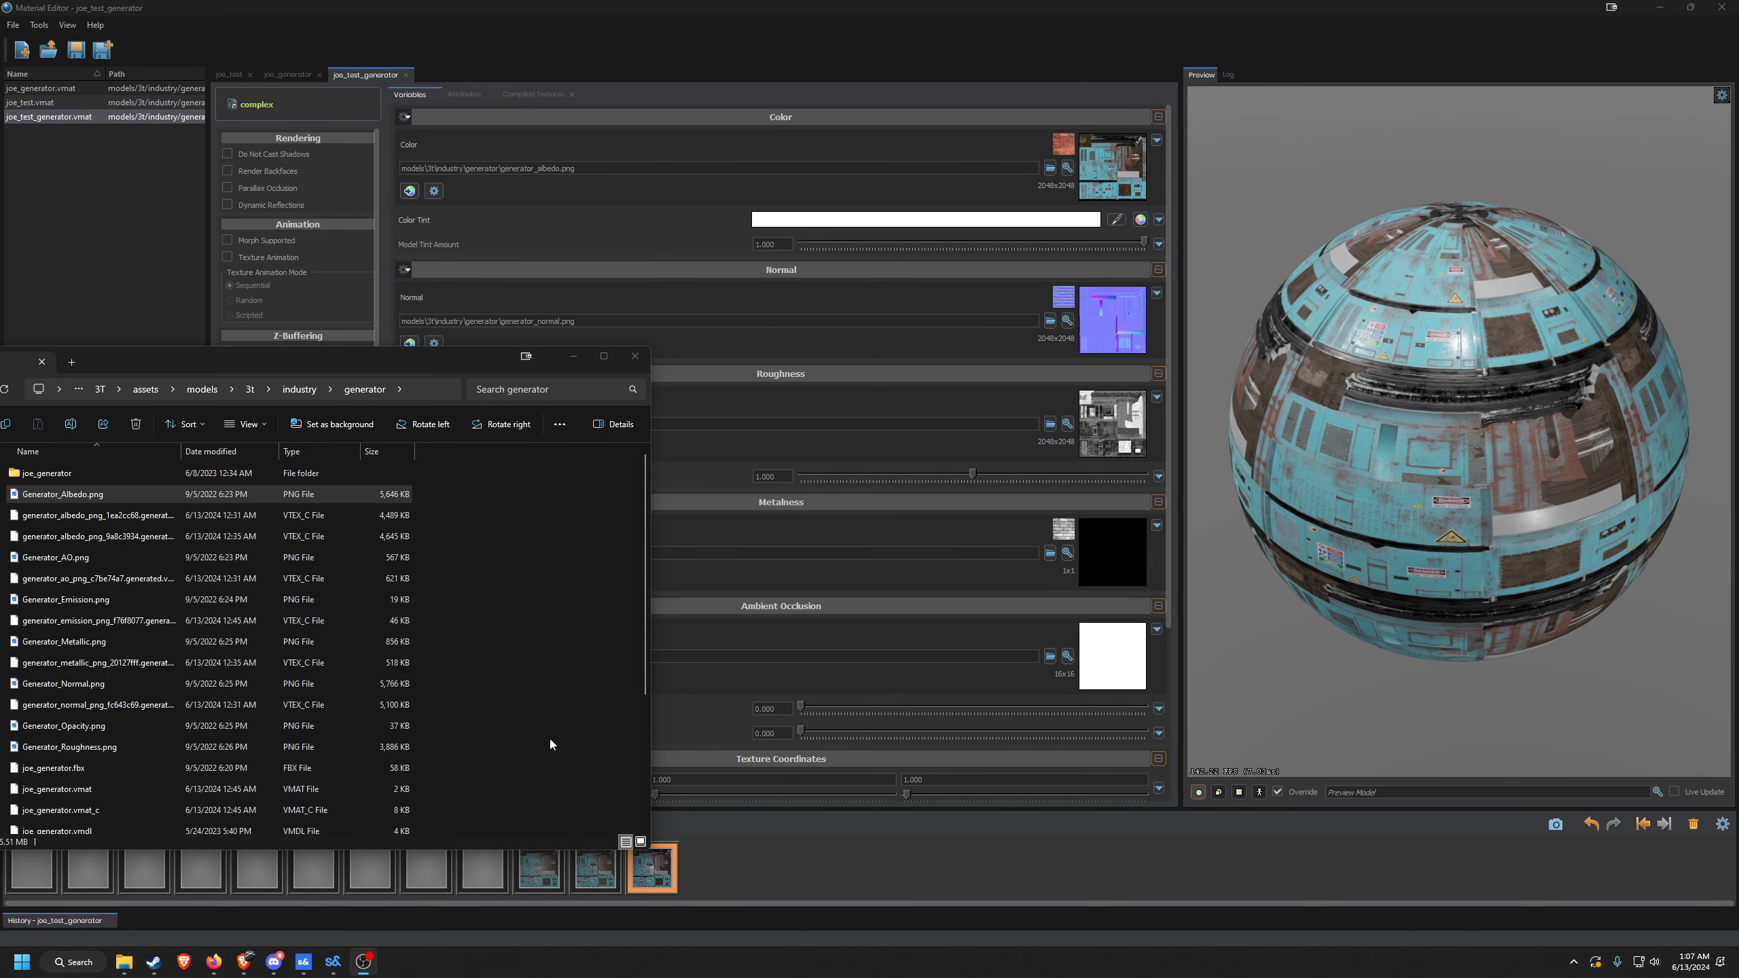
{"action": "scroll", "coordinate": [342, 648], "scroll_direction": "down", "scroll_amount": 3}
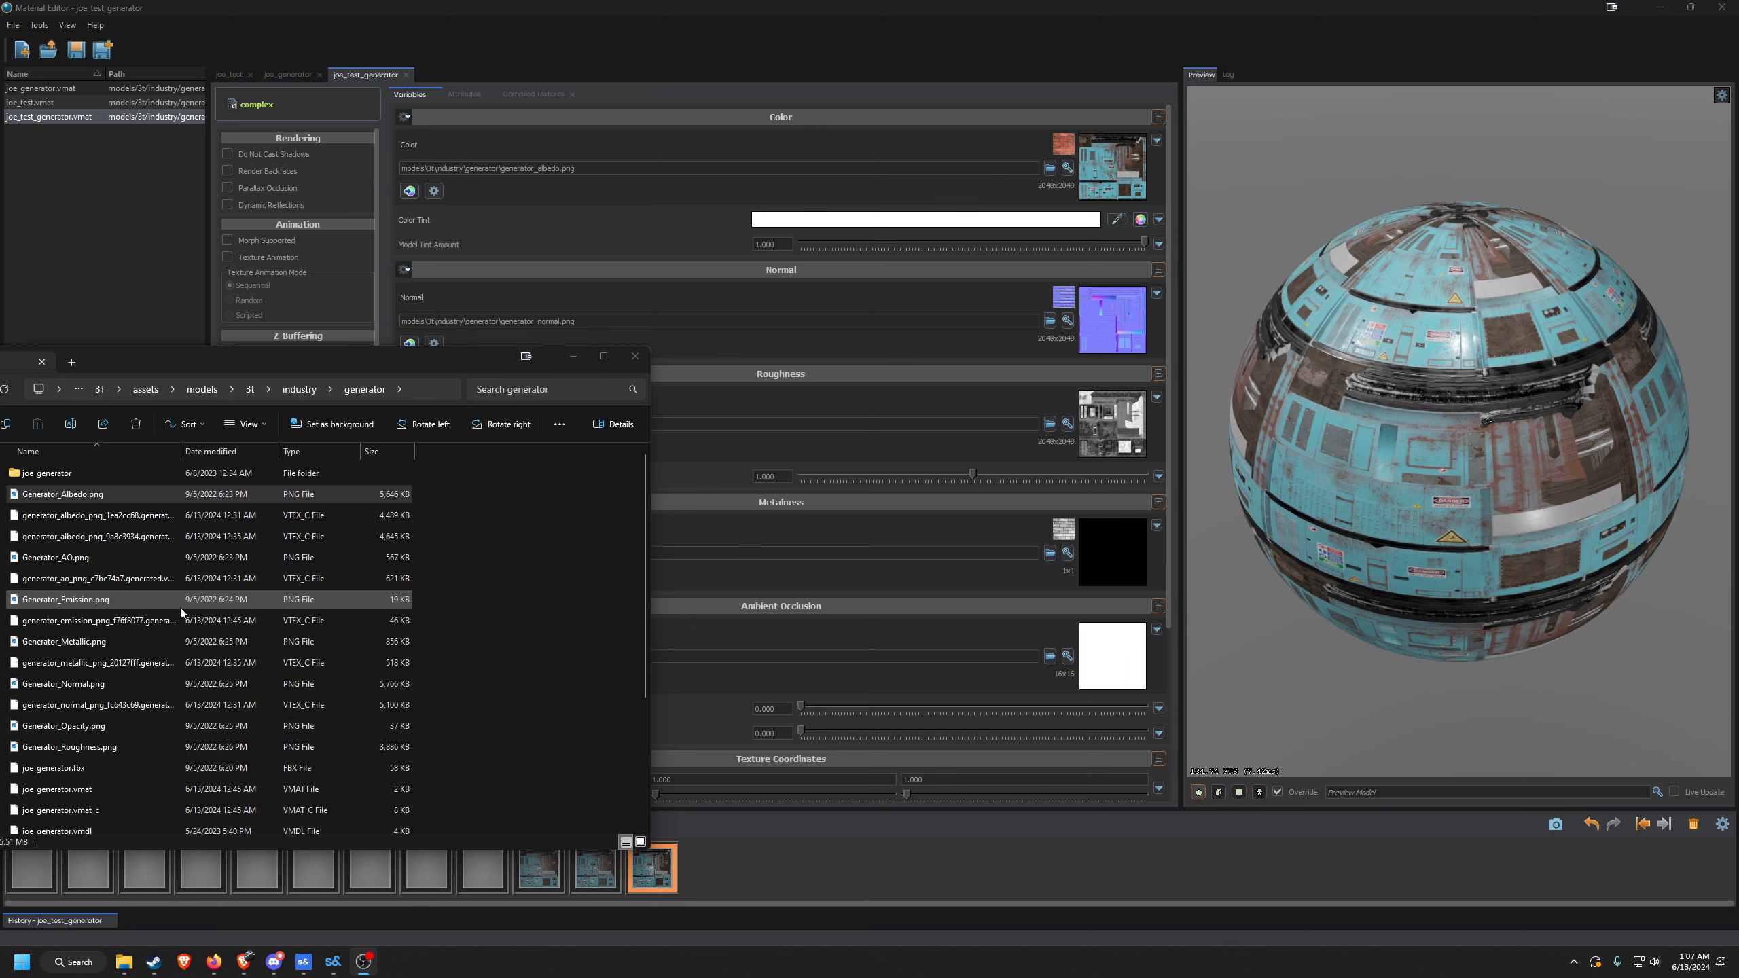
{"action": "scroll", "coordinate": [179, 607], "scroll_direction": "up", "scroll_amount": 3}
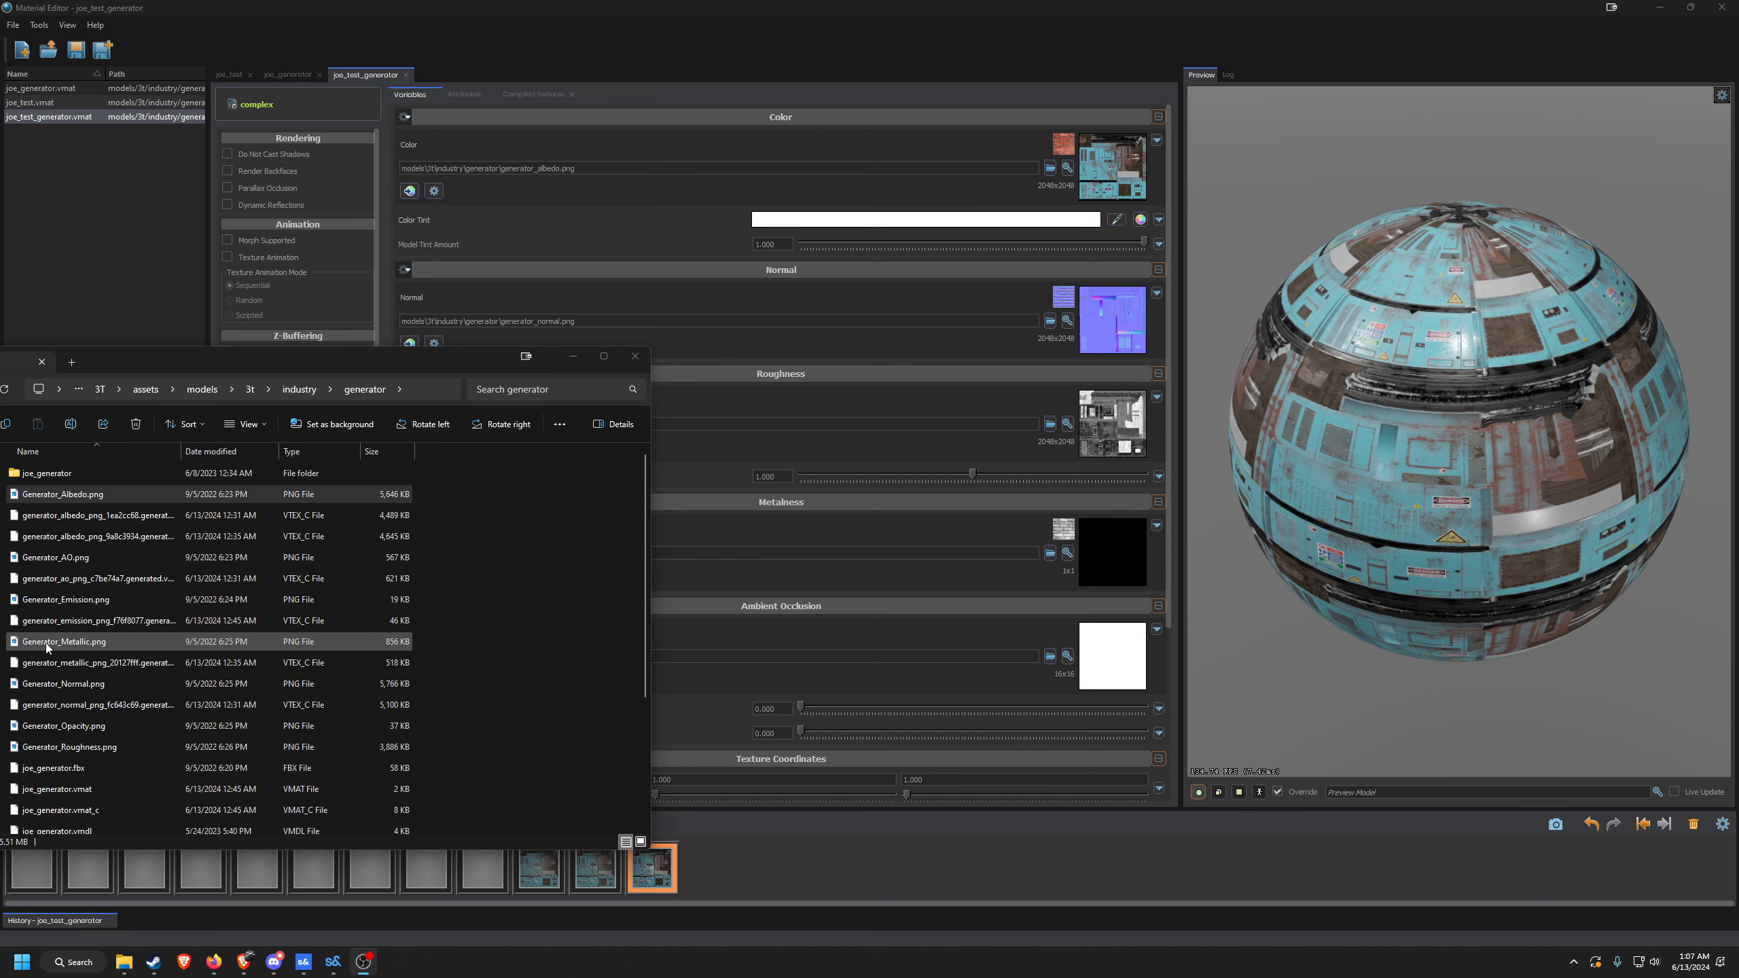
{"action": "left_click_drag", "start_coordinate": [55, 650], "coordinate": [1119, 581]}
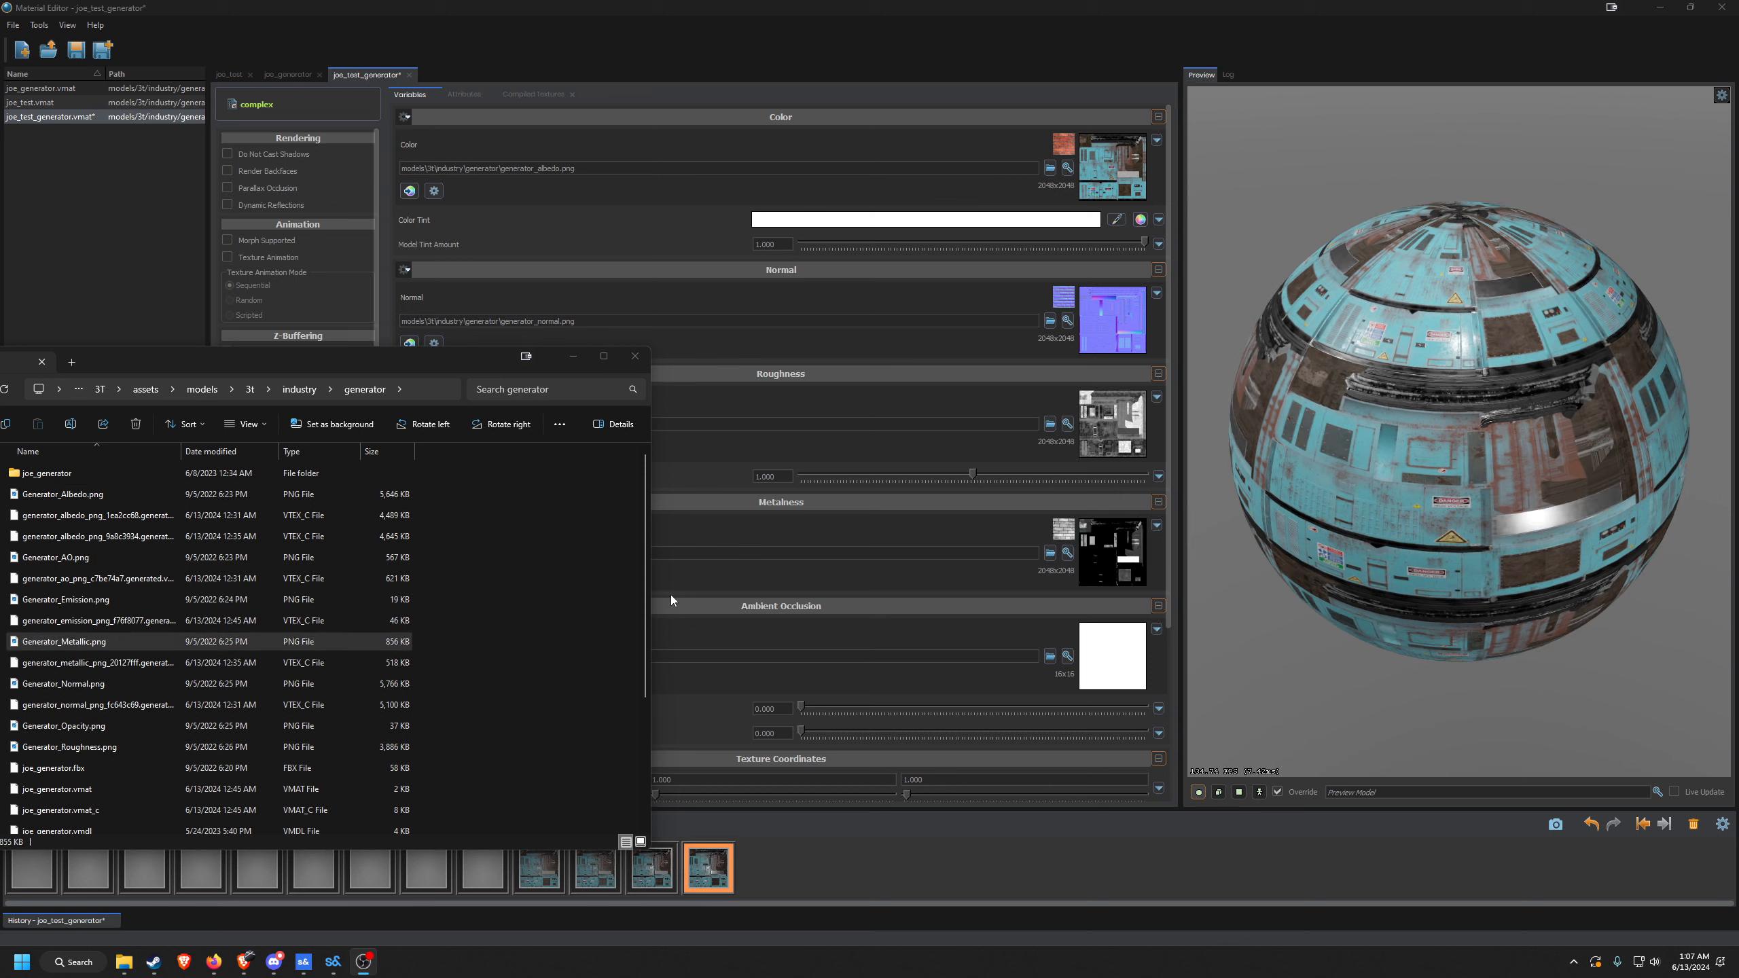
Assign Generator_AO.png from the folder as the Ambient Occlusion texture and put the File Explorer window away.
{"action": "left_click", "coordinate": [73, 561]}
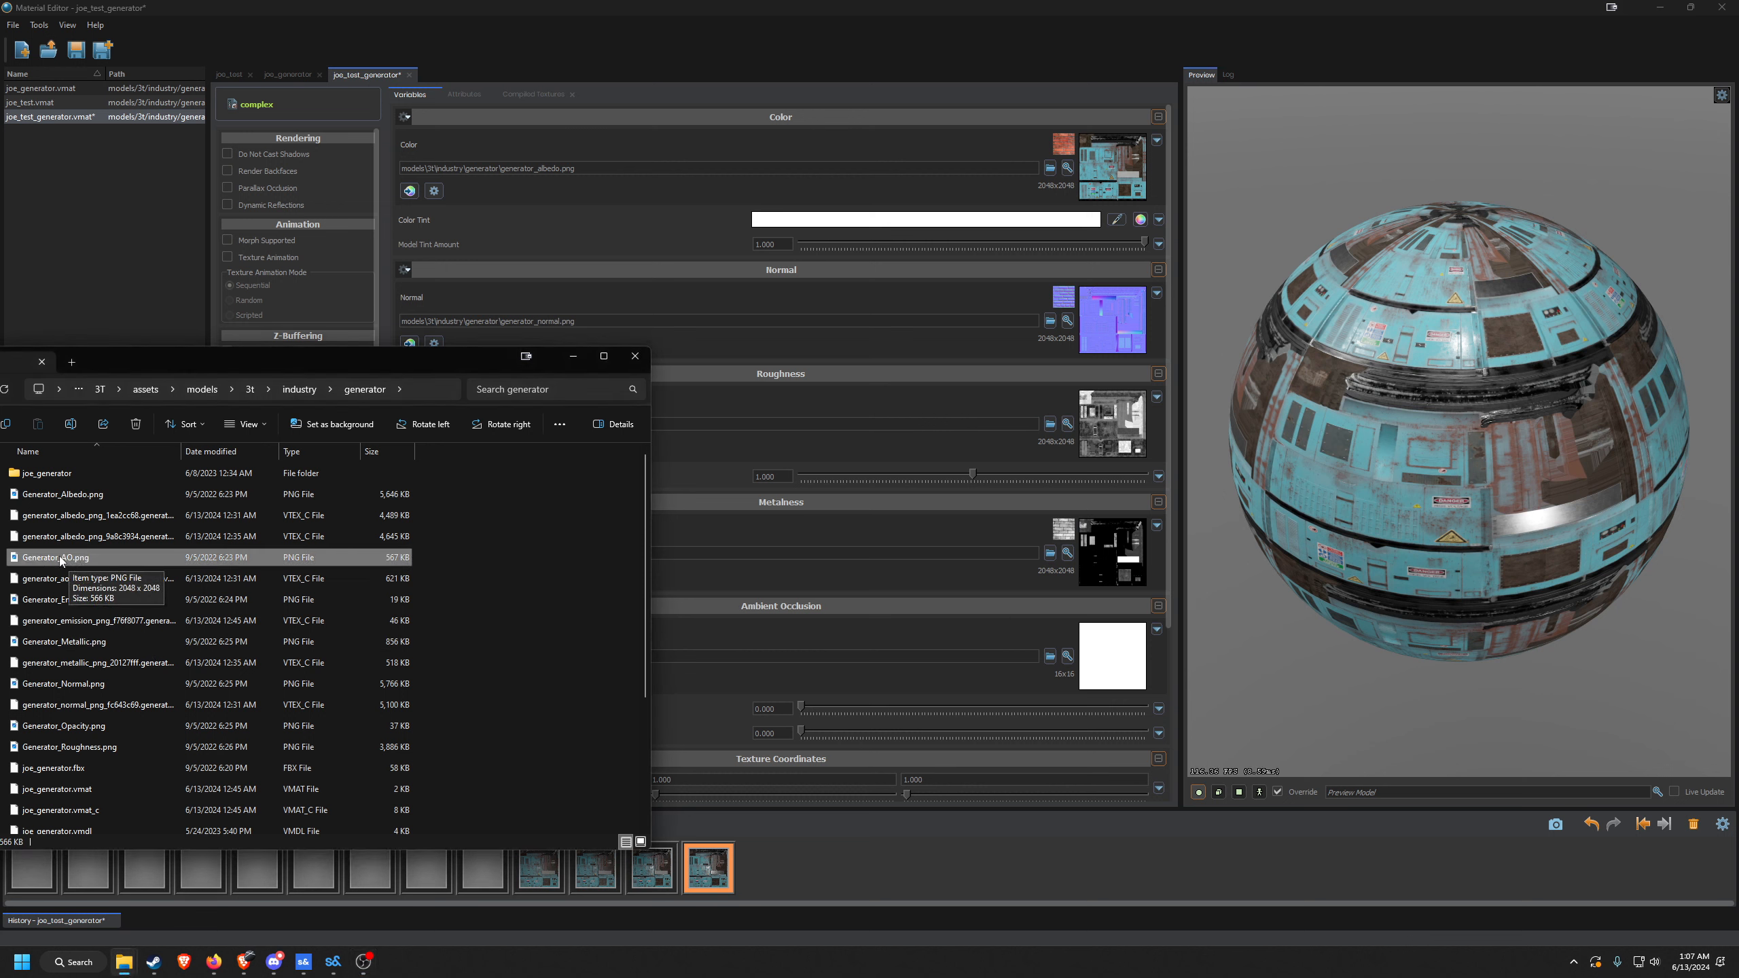
{"action": "left_click_drag", "start_coordinate": [60, 556], "coordinate": [1106, 678]}
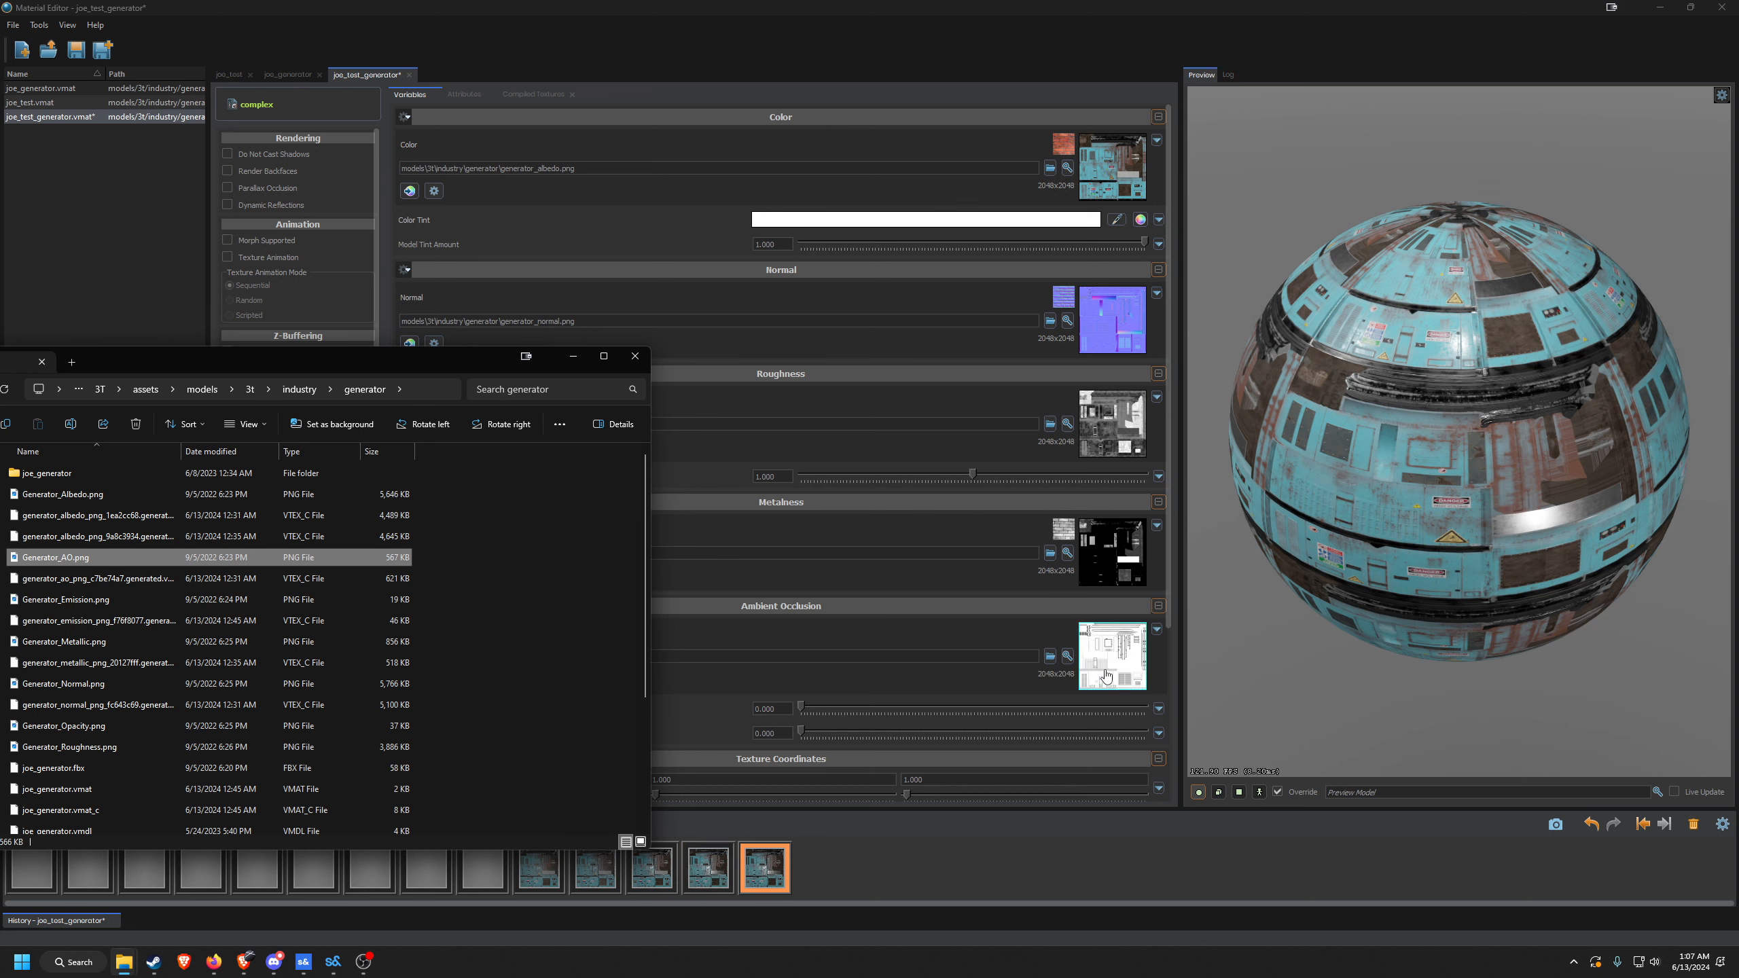
{"action": "left_click", "coordinate": [573, 358]}
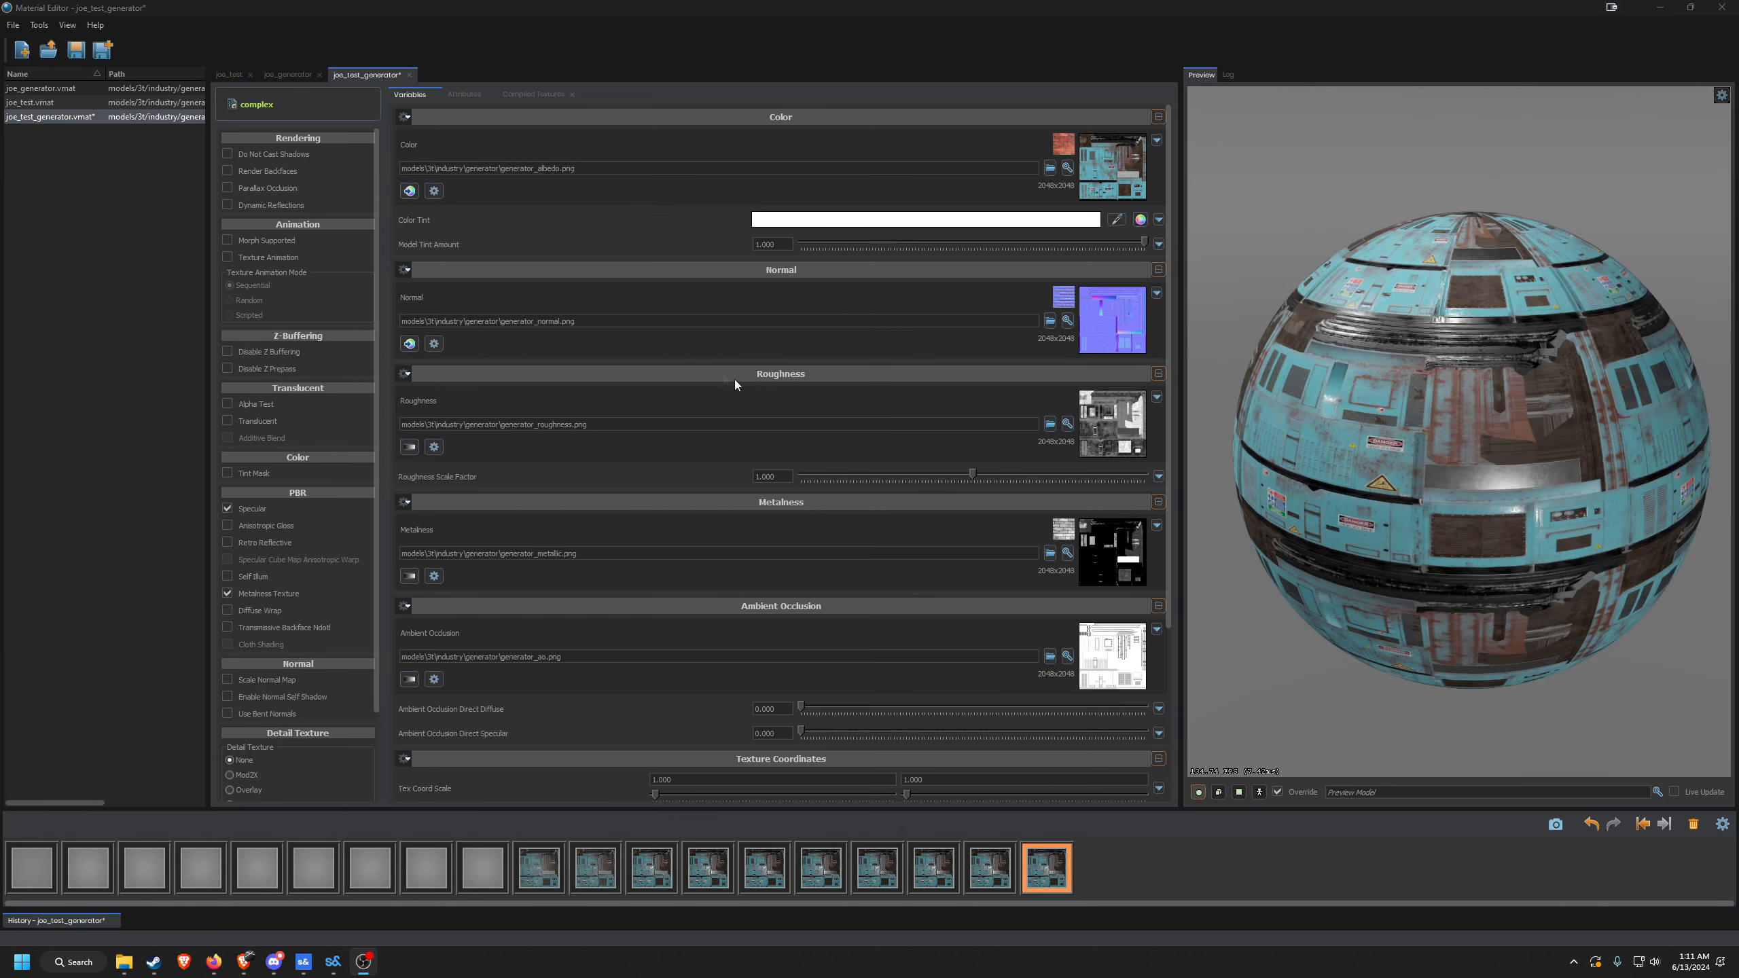
Enable Alpha Test and load Generator_Opacity.png as the Translucency texture, listing all image types in the file chooser.
{"action": "left_click", "coordinate": [227, 403]}
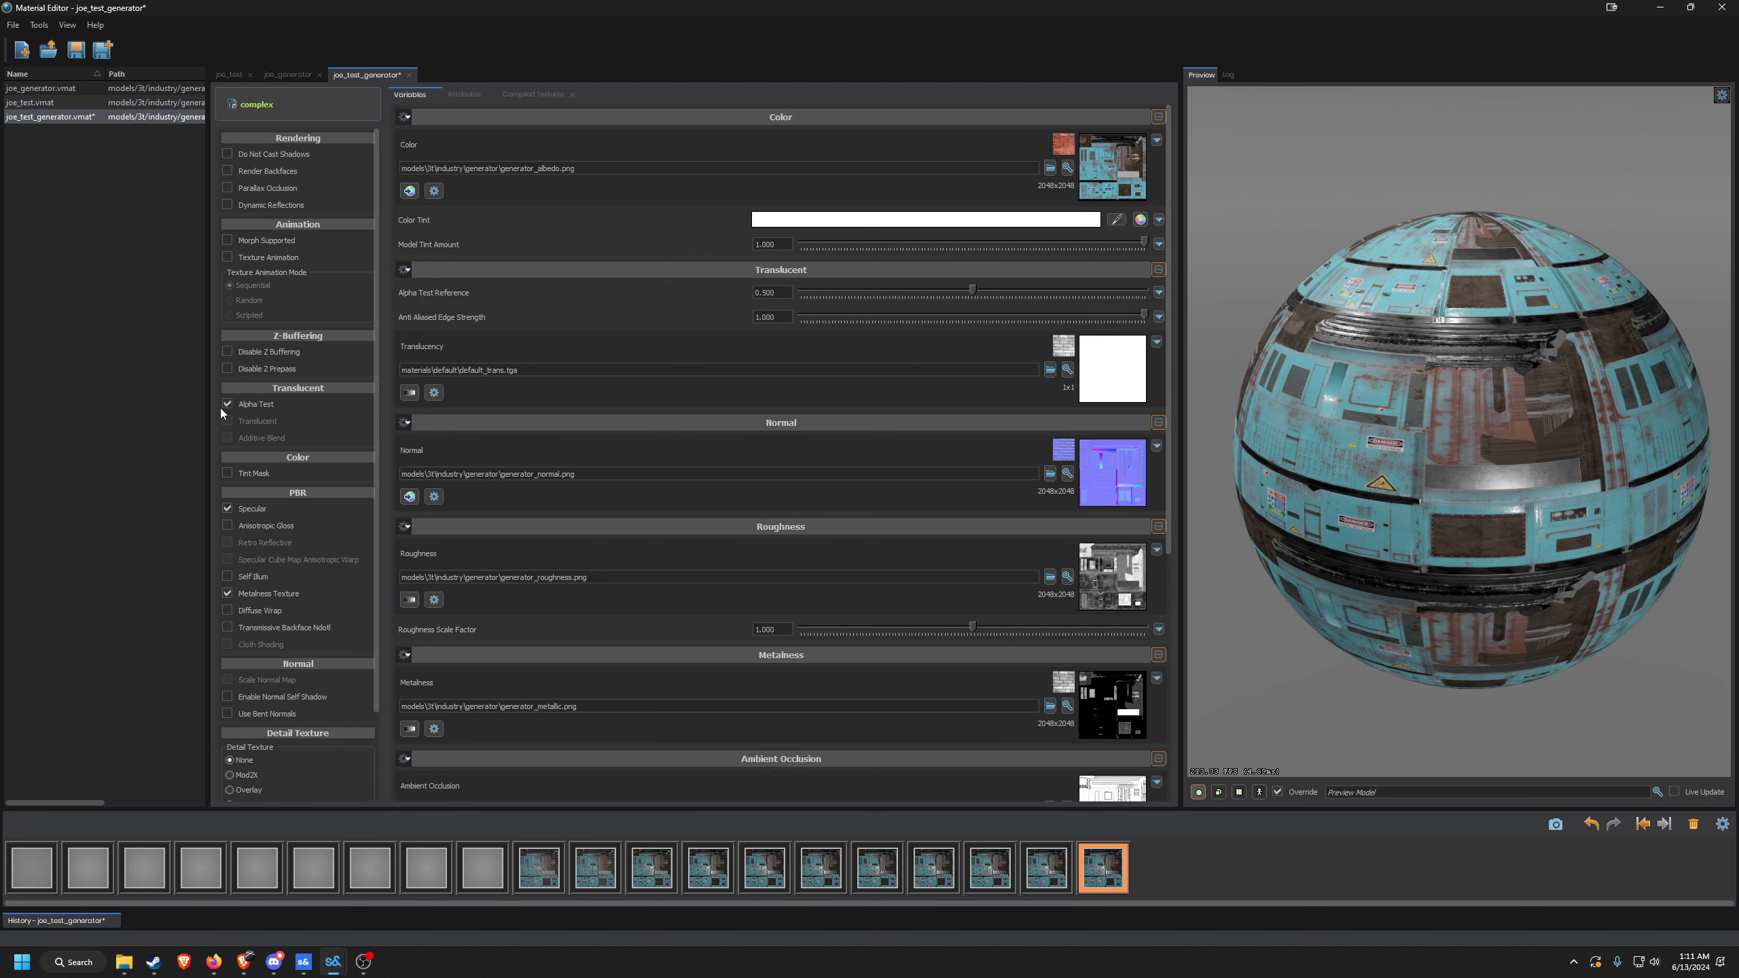
{"action": "left_click", "coordinate": [1050, 370]}
{"action": "left_click", "coordinate": [965, 799]}
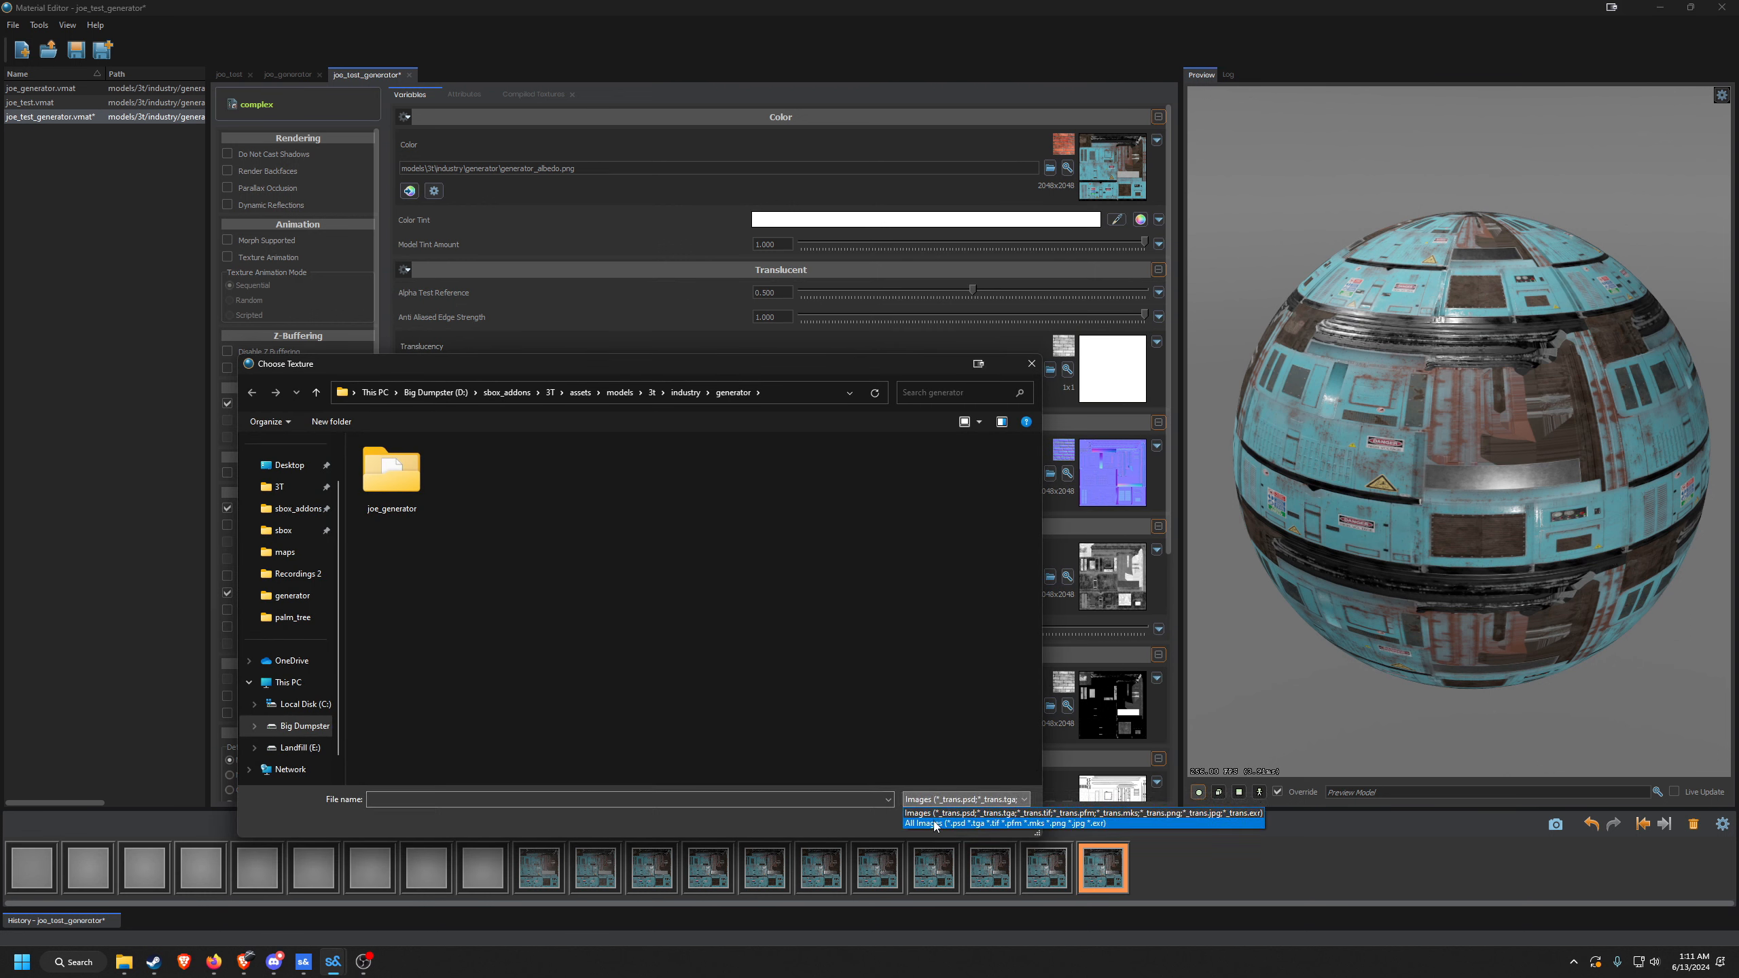
{"action": "left_click", "coordinate": [935, 824]}
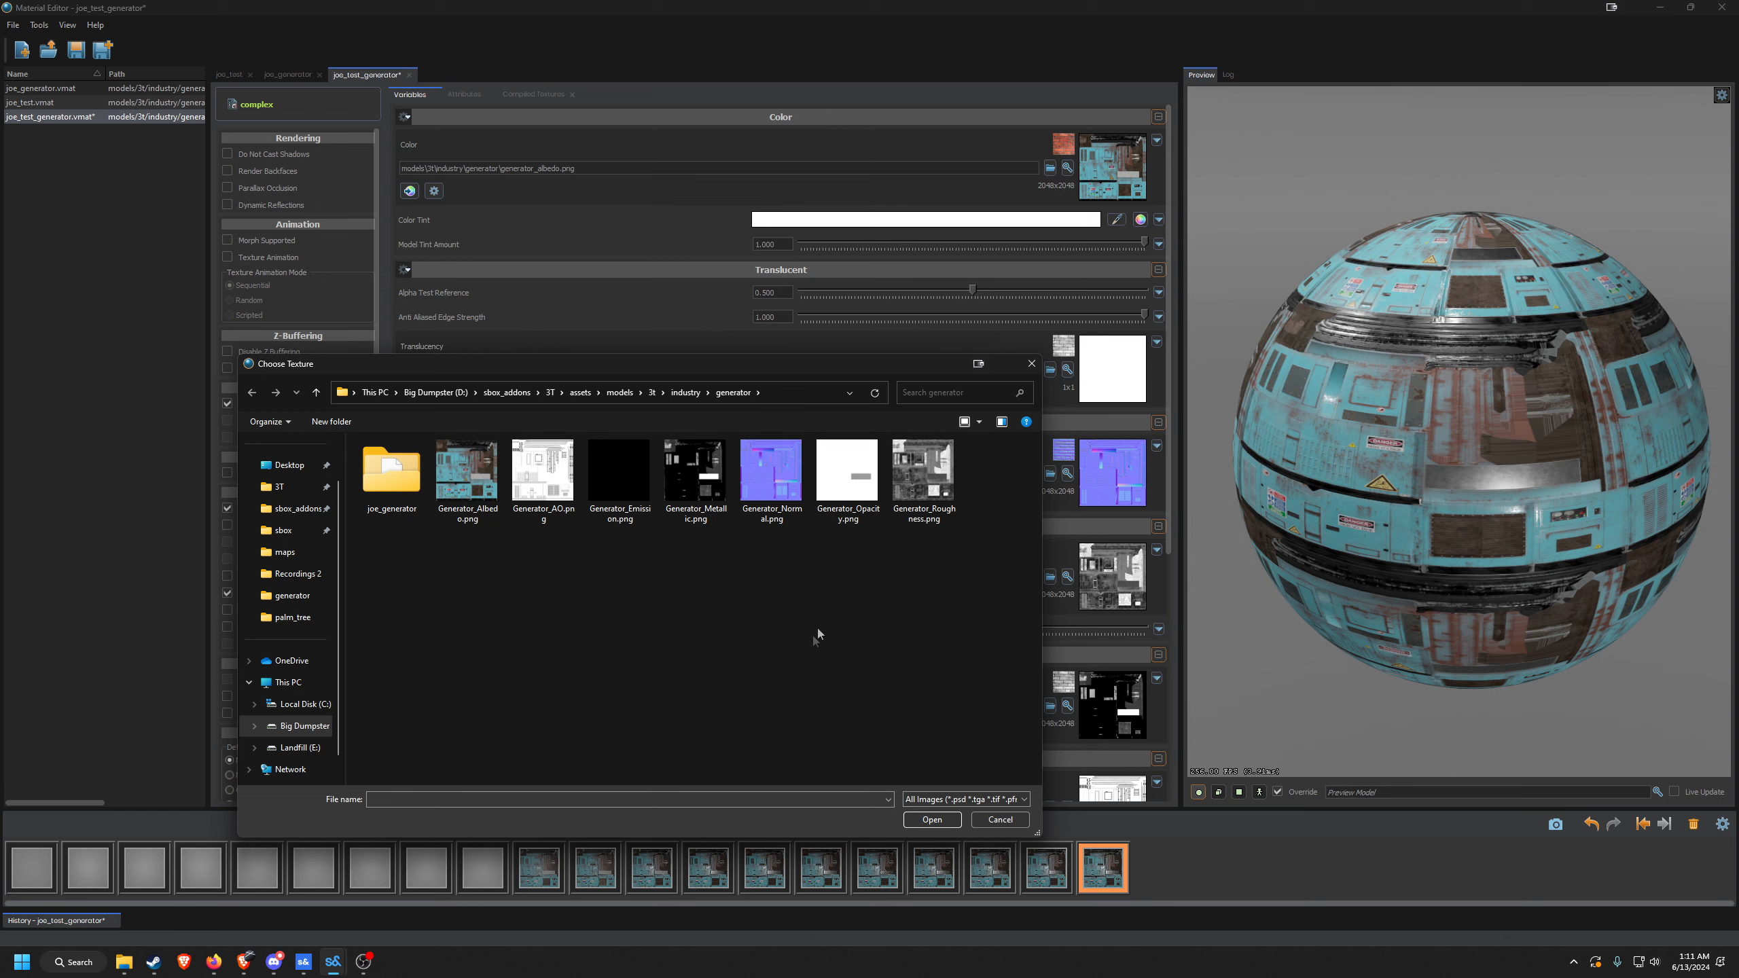
{"action": "left_click", "coordinate": [846, 474]}
{"action": "double_click", "coordinate": [853, 480]}
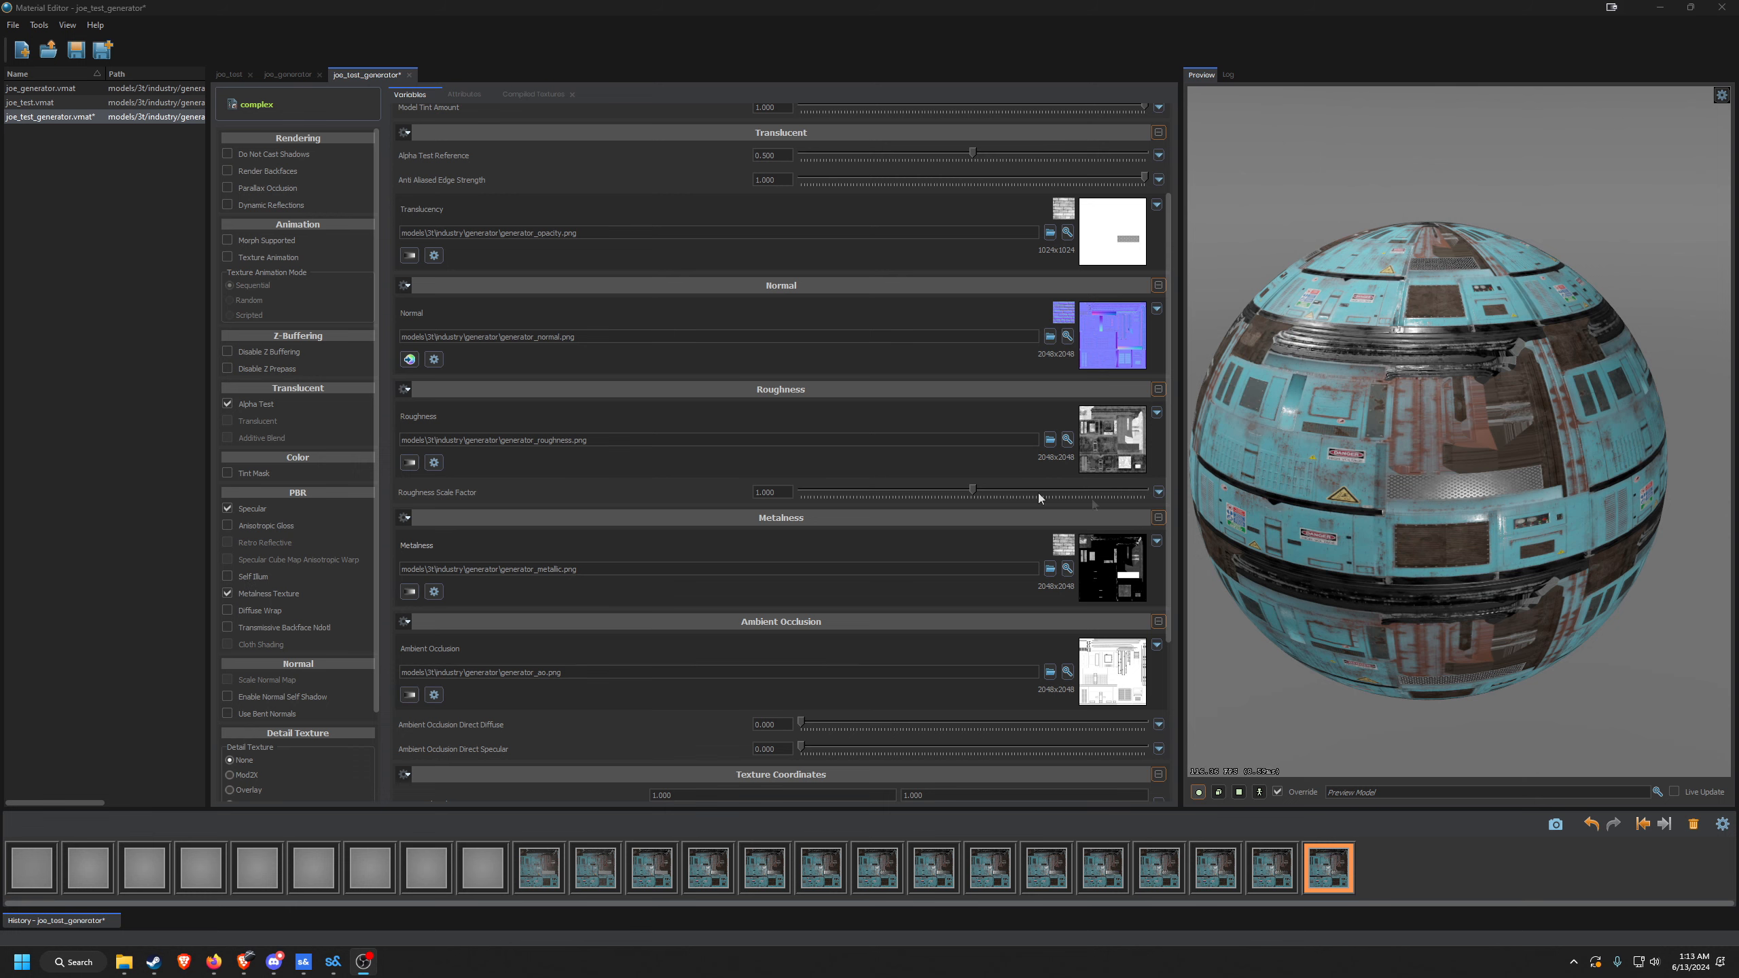
Enable Self Illum and load Generator_Emission.png as the Self Illum Mask texture.
{"action": "scroll", "coordinate": [879, 518], "scroll_direction": "up", "scroll_amount": 3}
{"action": "left_click", "coordinate": [229, 576]}
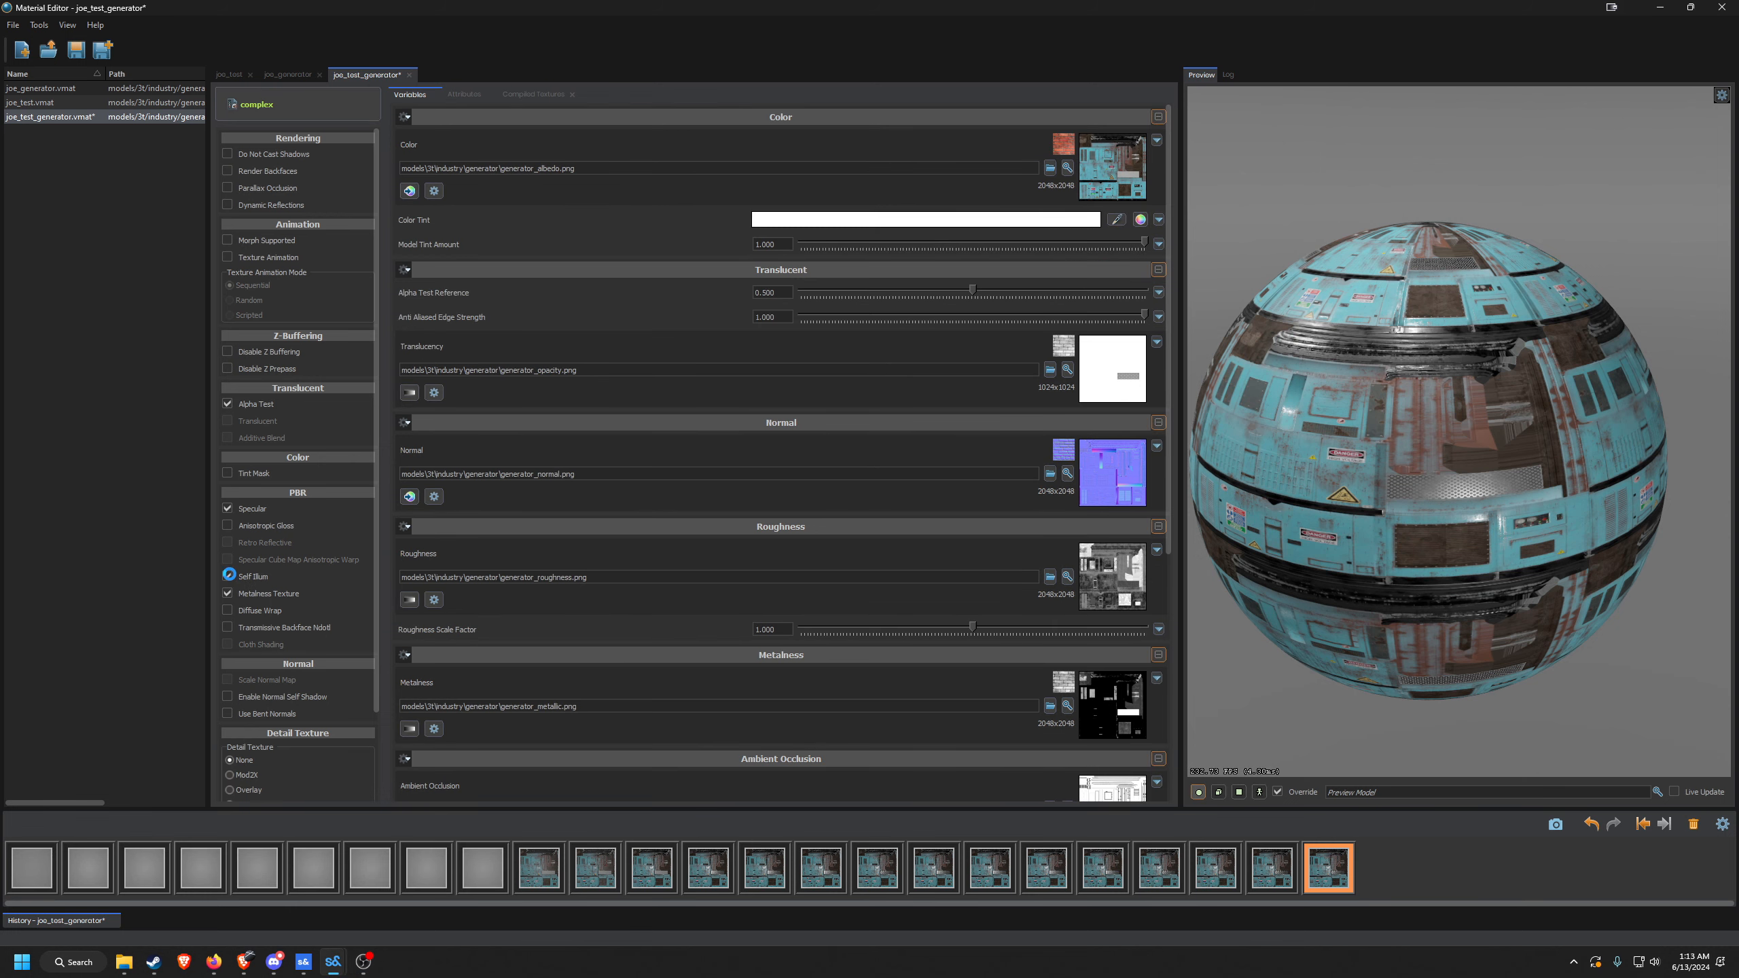
{"action": "scroll", "coordinate": [903, 498], "scroll_direction": "down", "scroll_amount": 12}
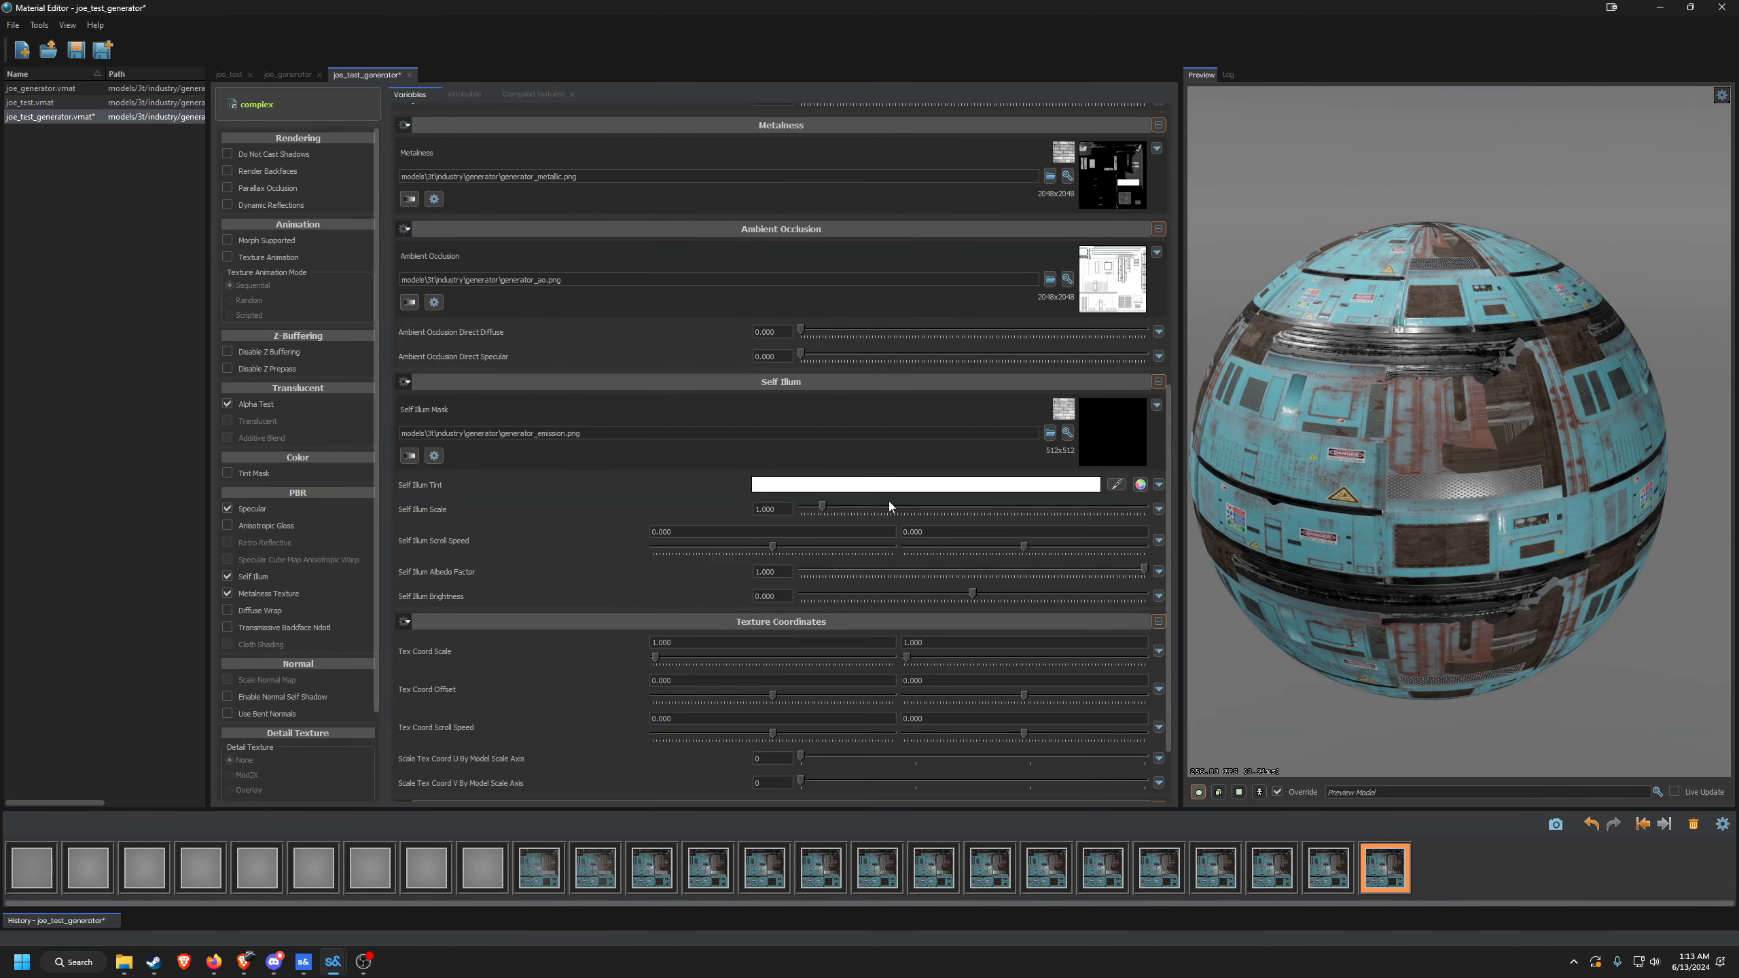
{"action": "left_click", "coordinate": [1050, 432]}
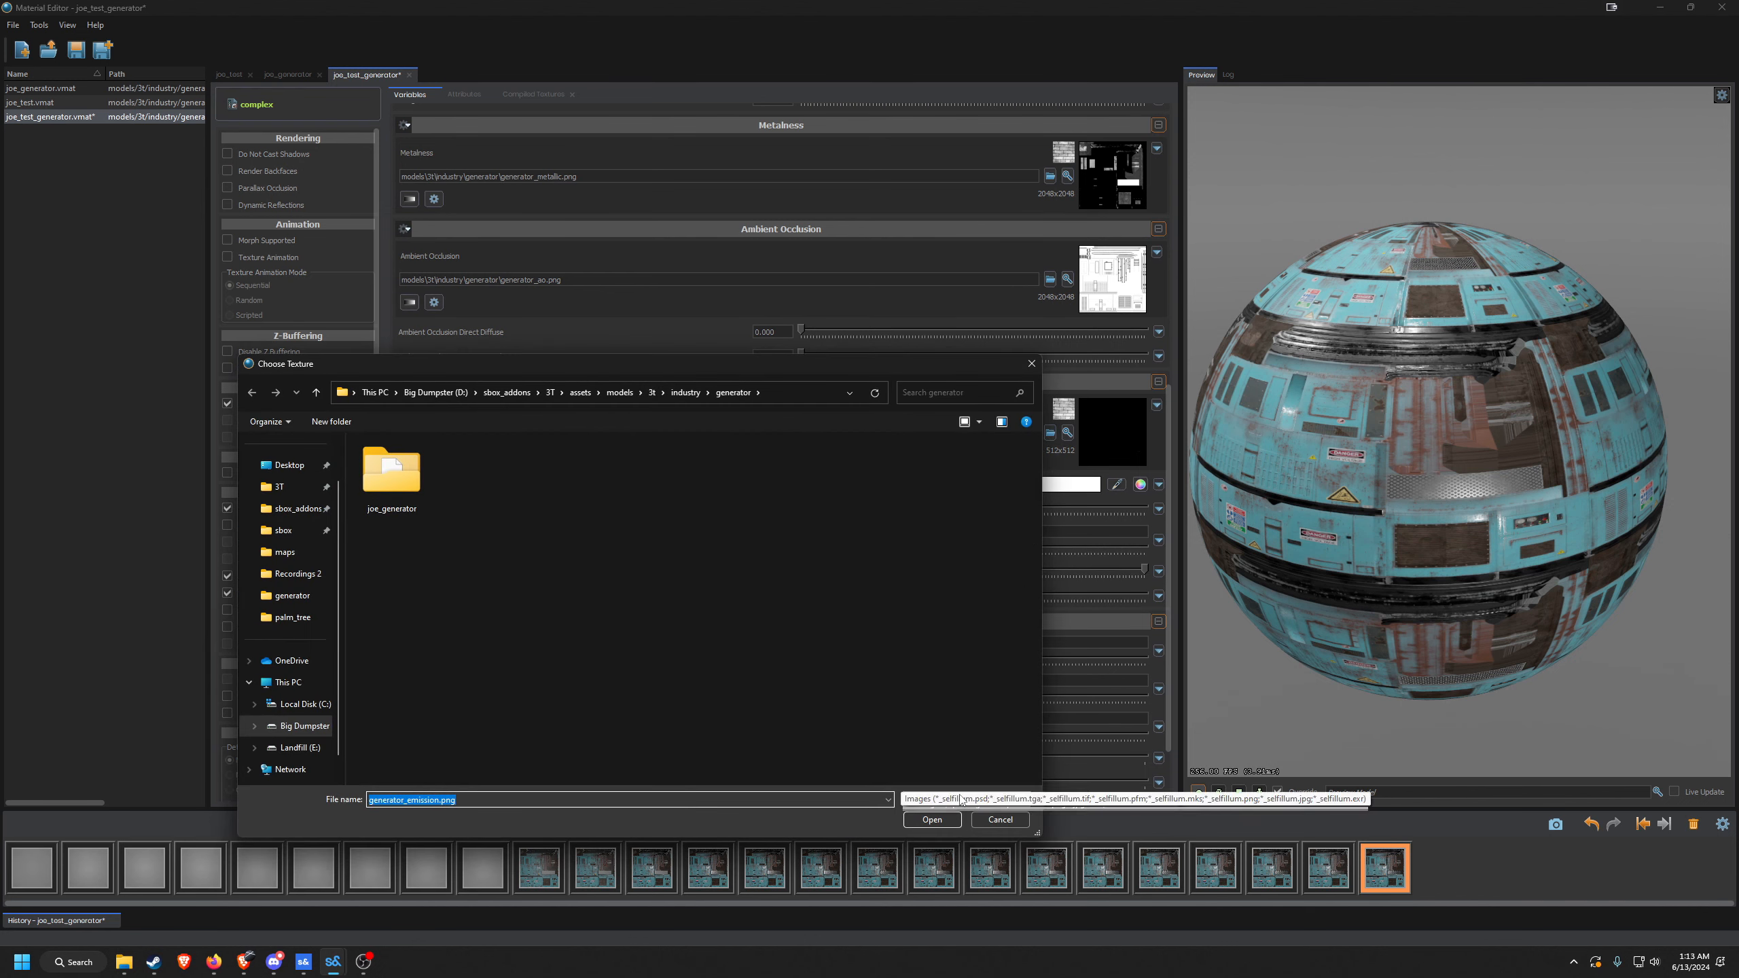
{"action": "left_click", "coordinate": [598, 491]}
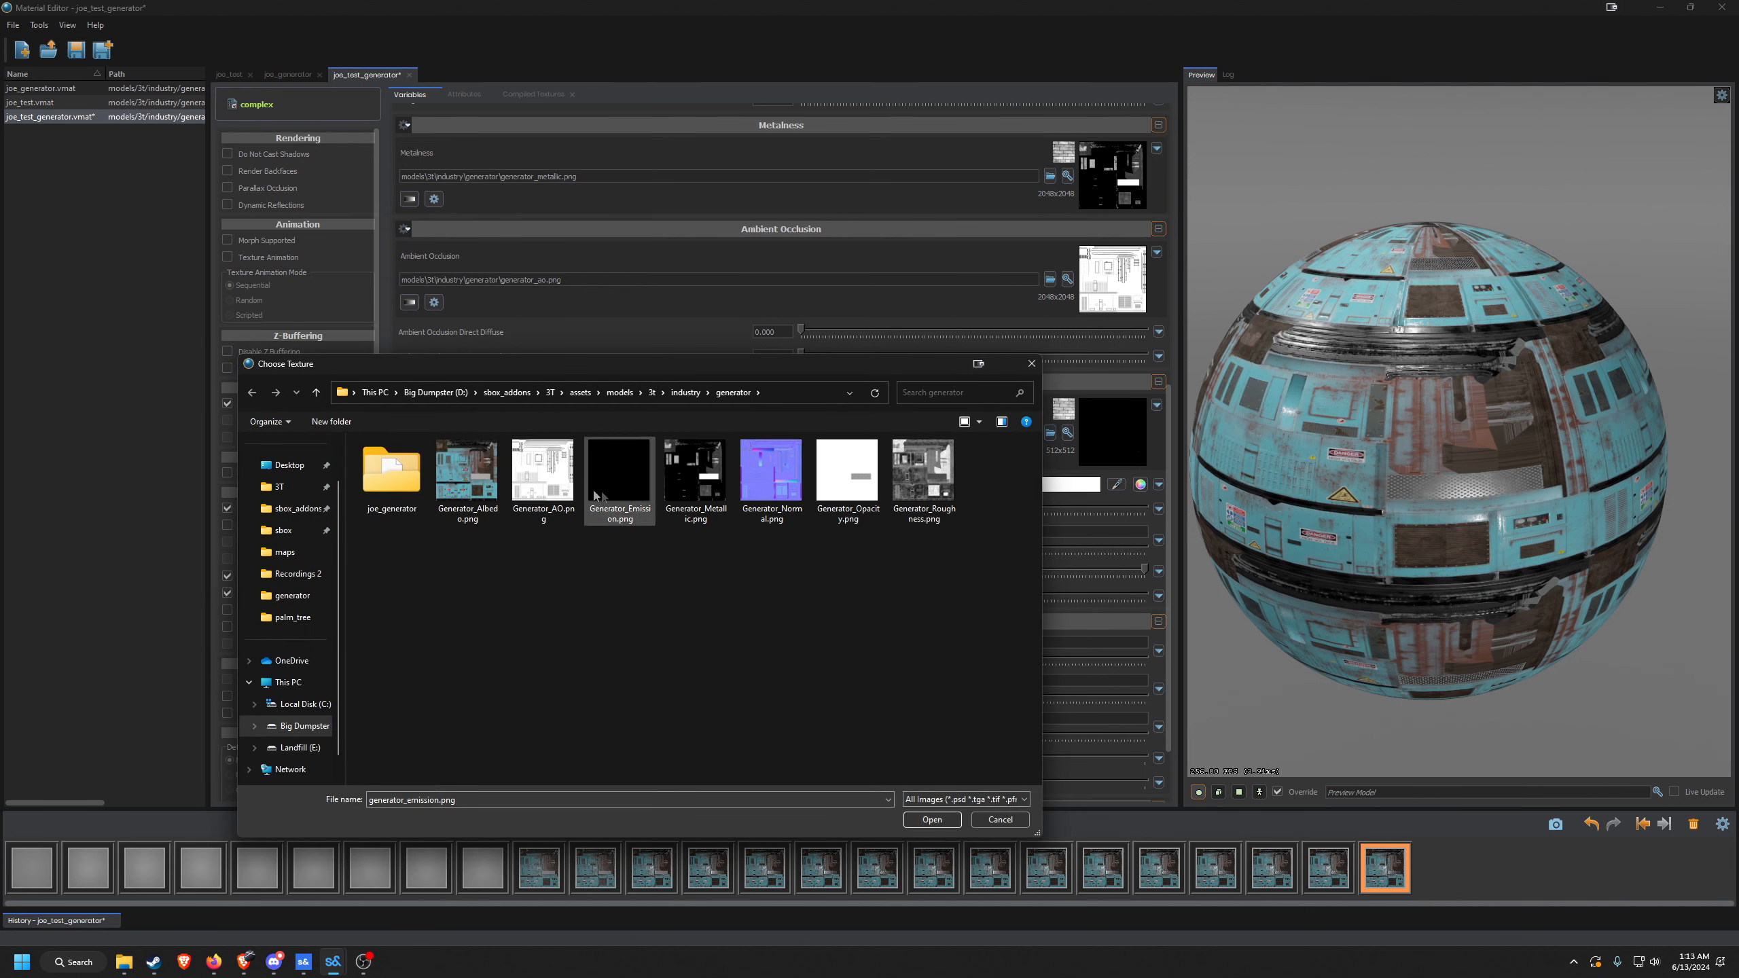
{"action": "double_click", "coordinate": [647, 495]}
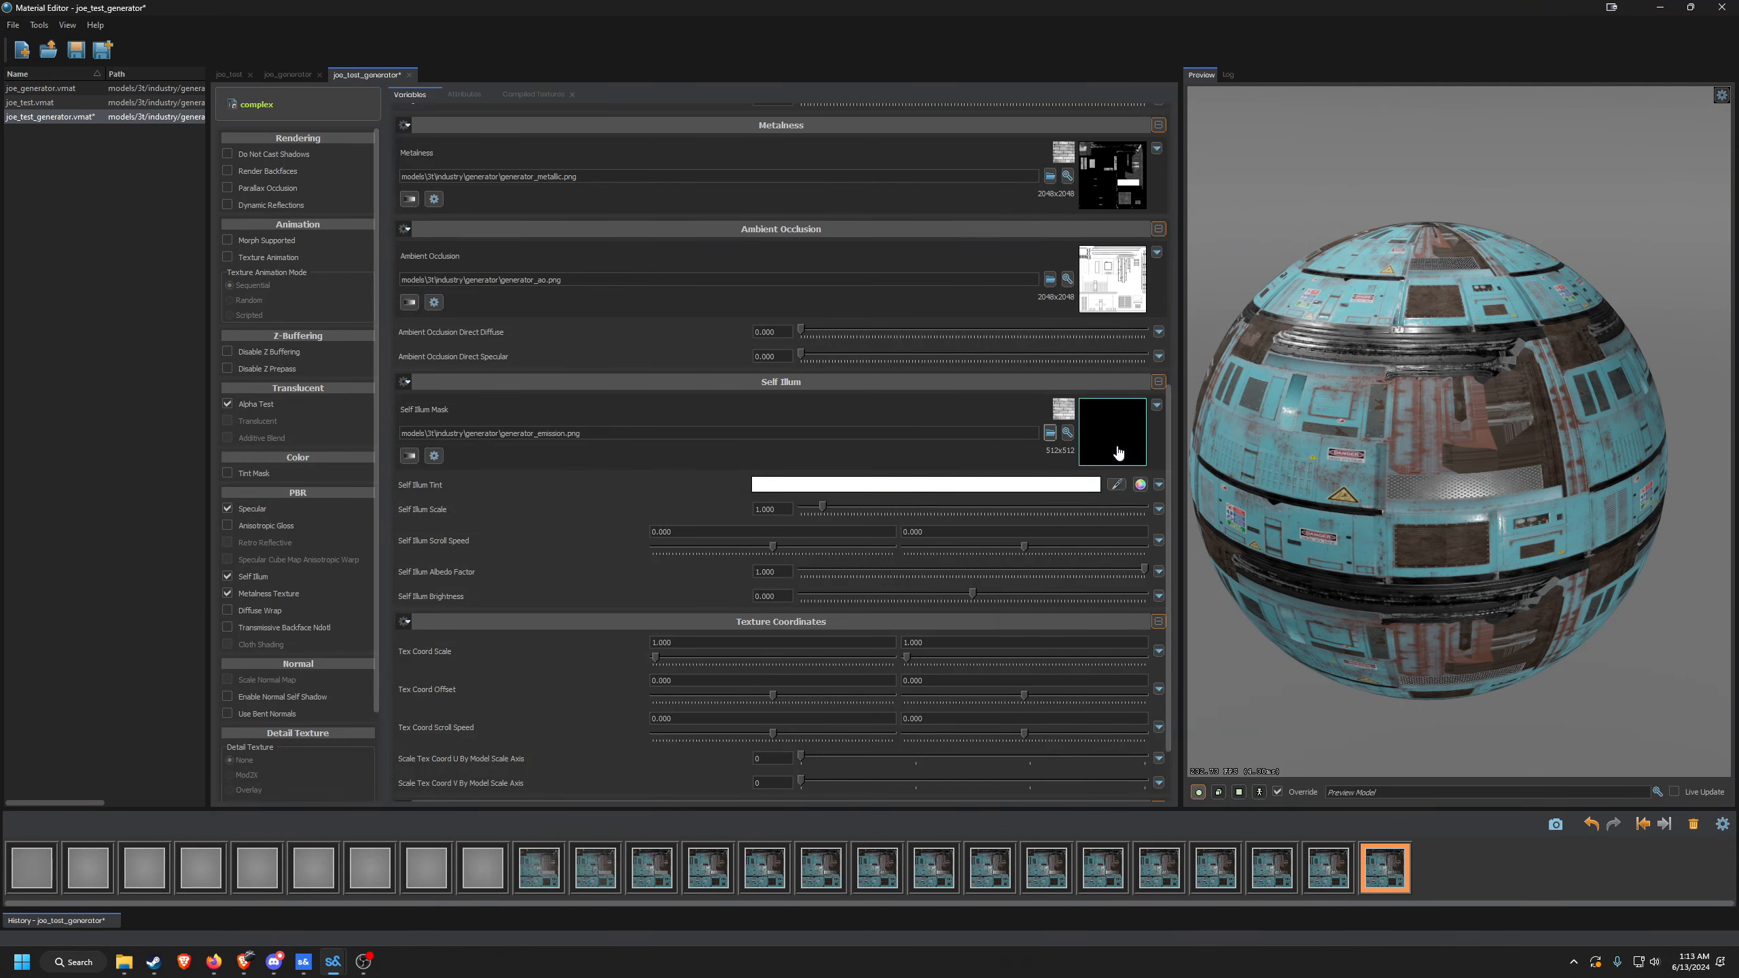
Inspect the emissive pixels in the enlarged Self Illum Mask preview, close it, and save the material.
{"action": "left_click", "coordinate": [1114, 450]}
{"action": "left_click_drag", "start_coordinate": [1296, 648], "coordinate": [1485, 750]}
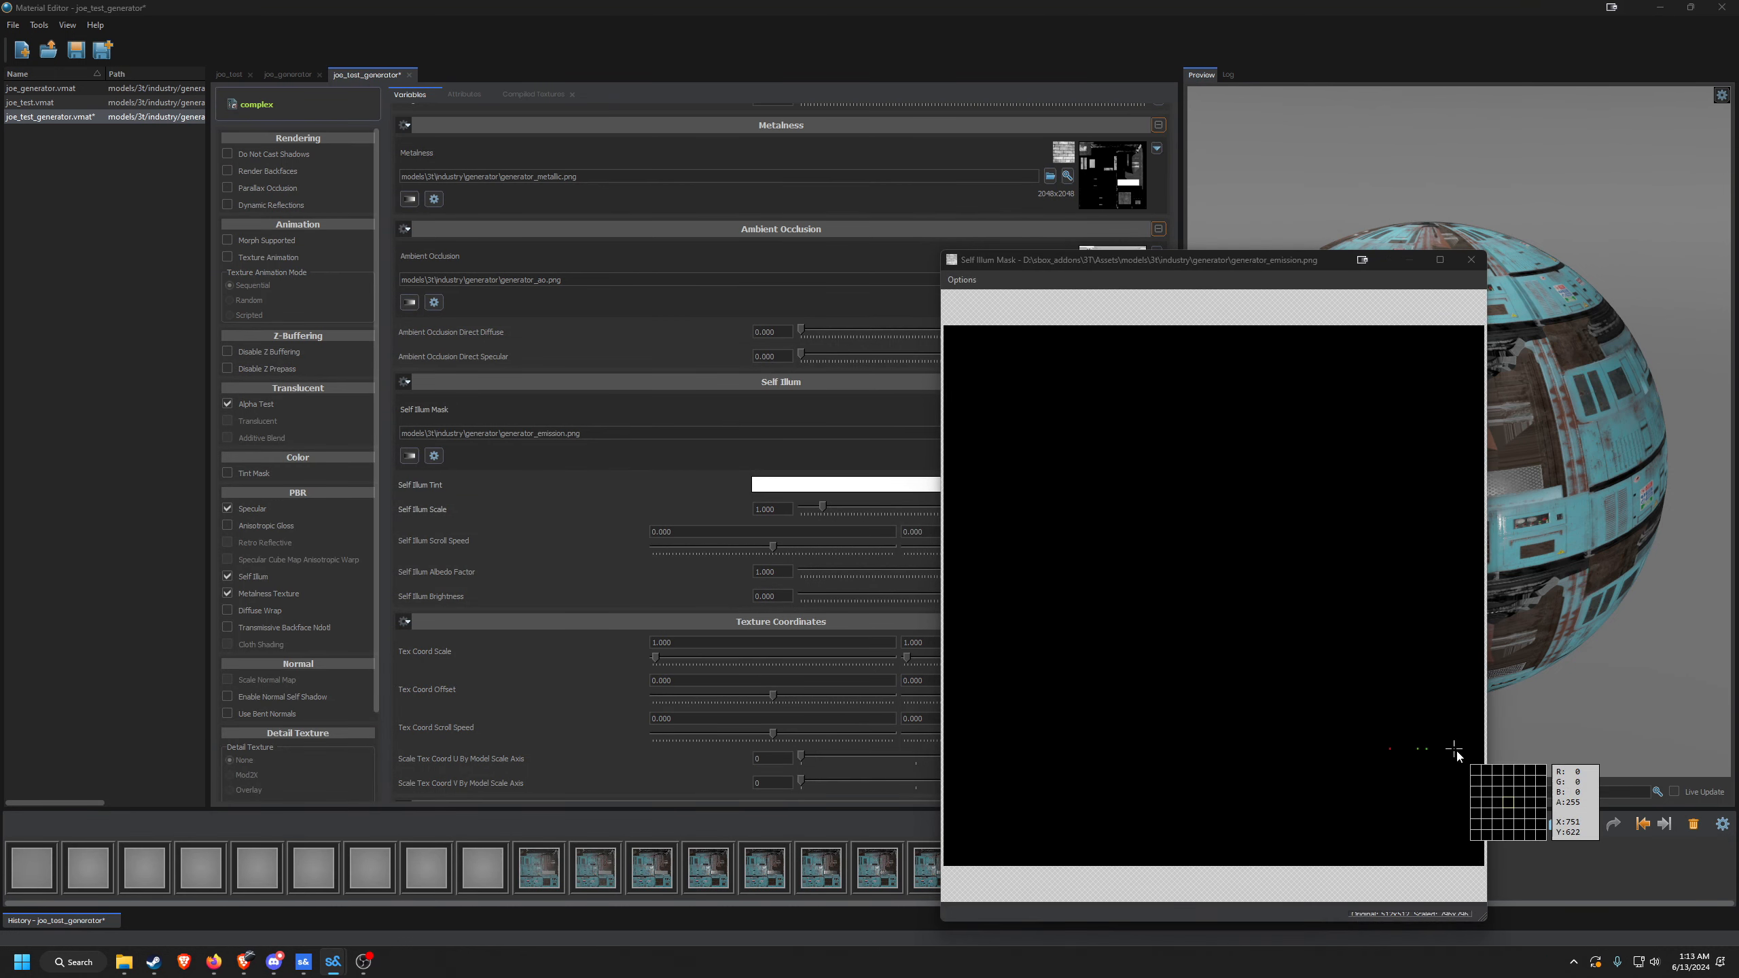
{"action": "left_click", "coordinate": [1471, 264]}
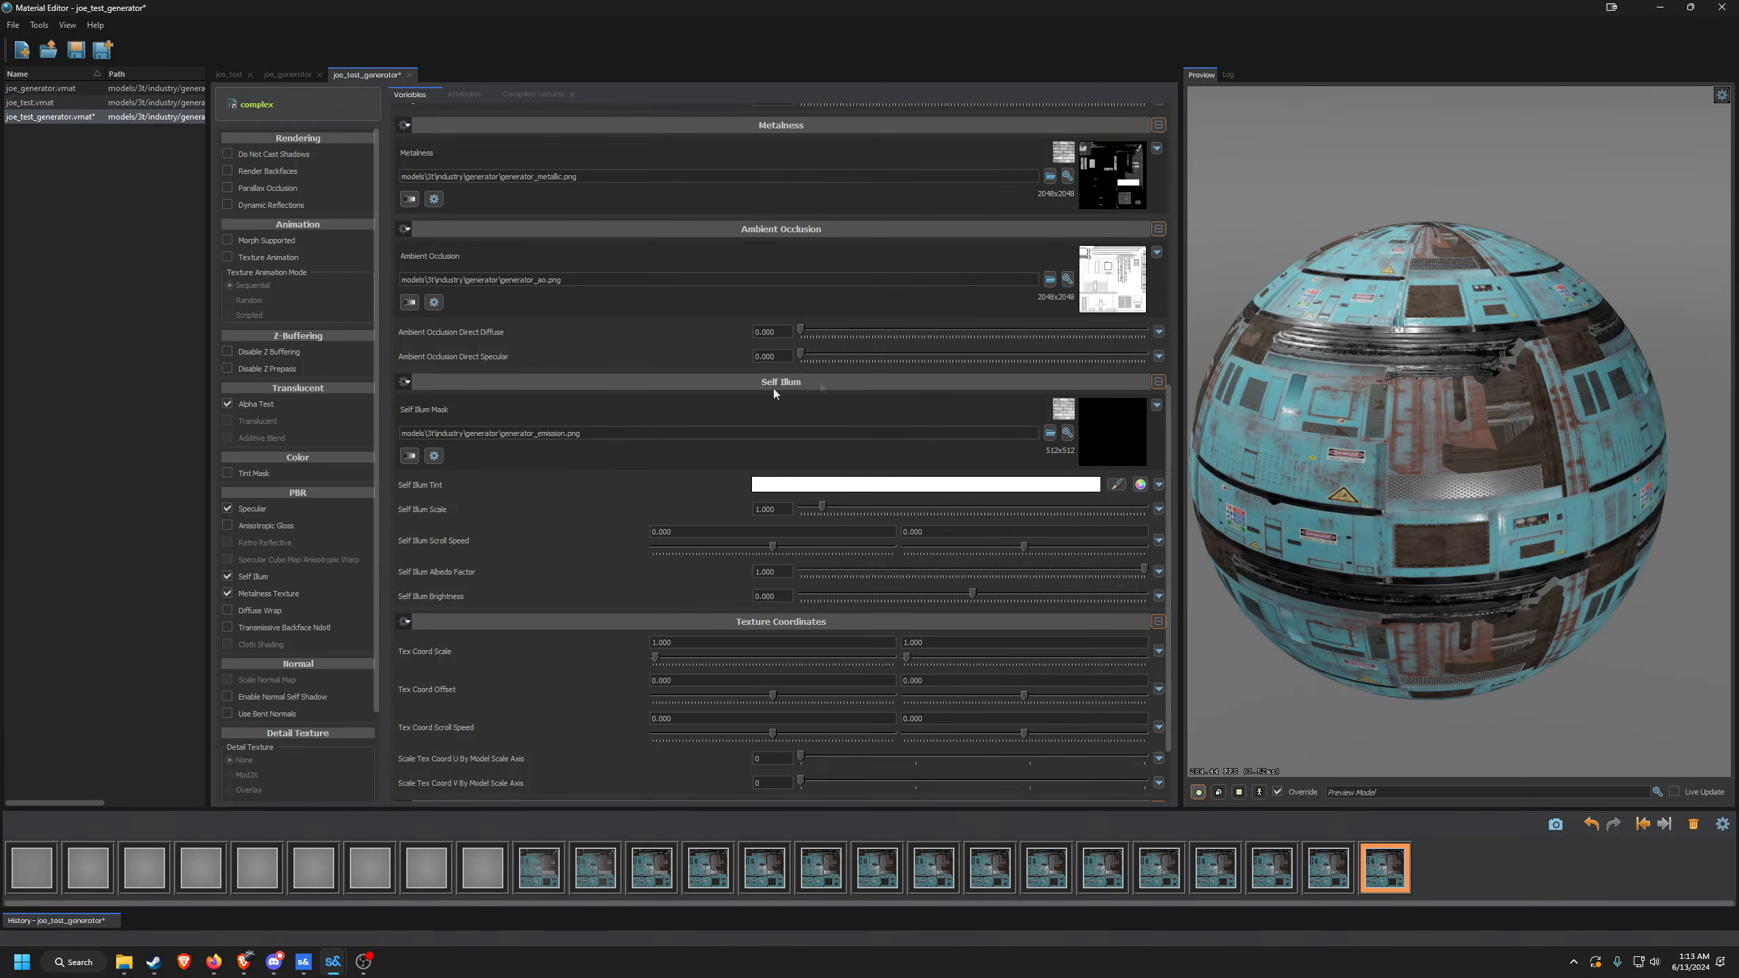
{"action": "left_click", "coordinate": [75, 49]}
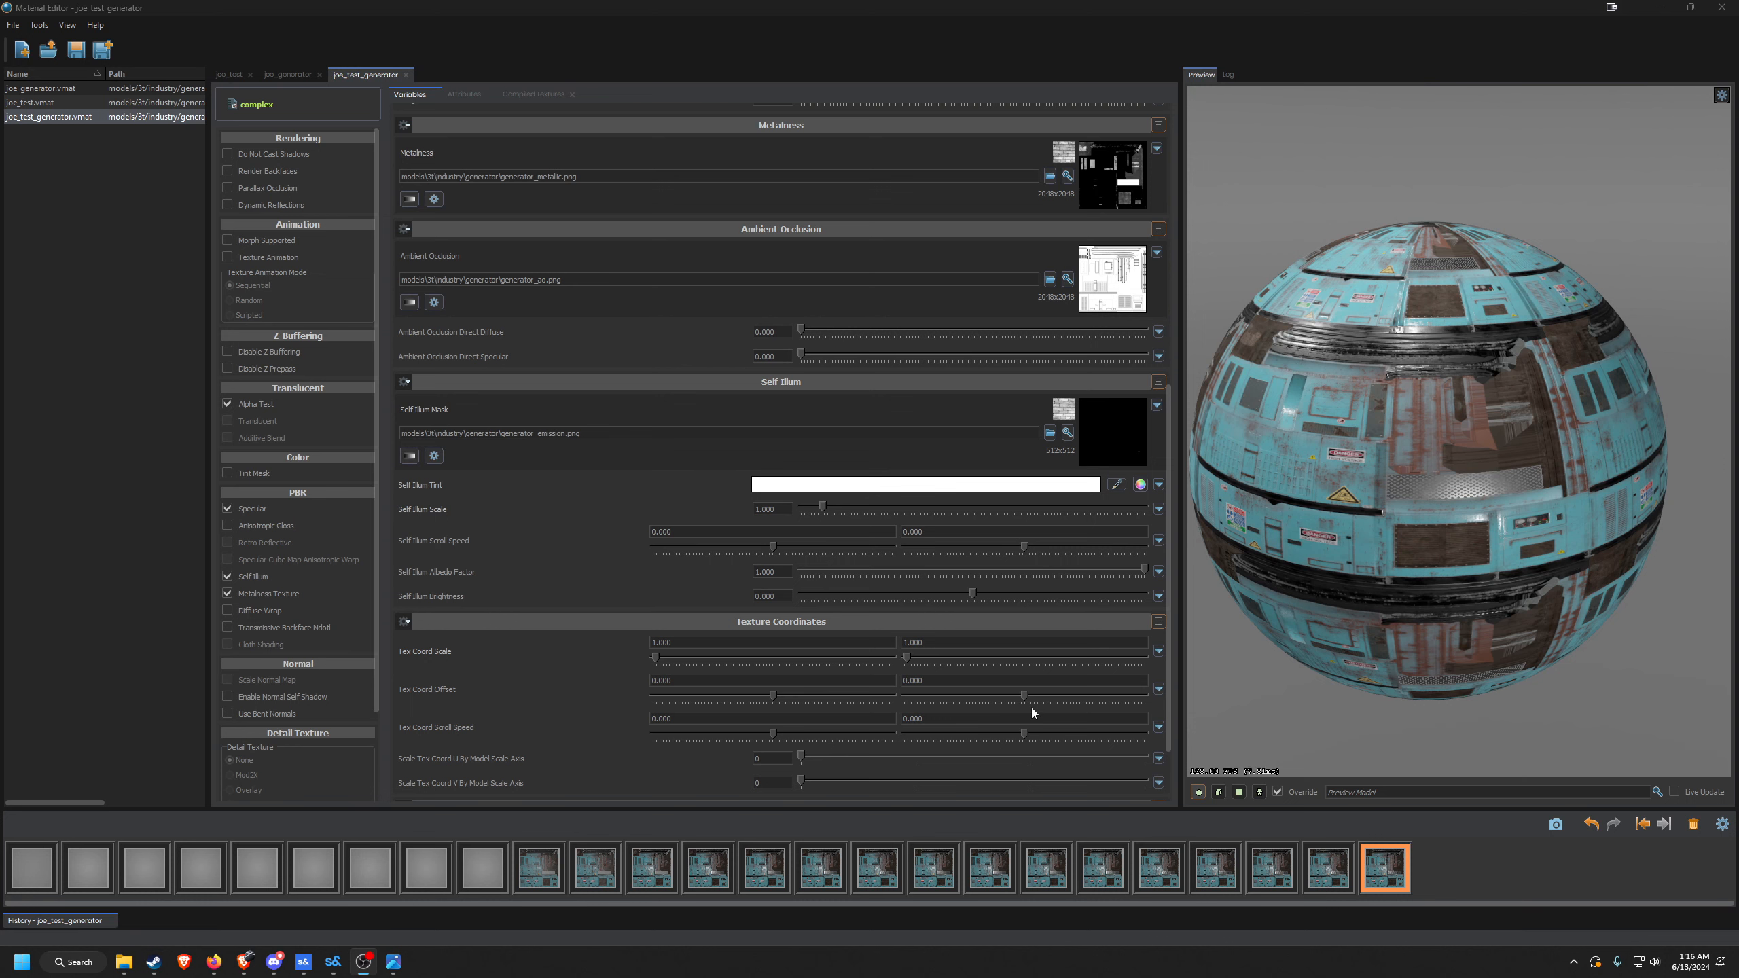
Open the texture chooser for Translucency and examine which file name suffixes its default image filter accepts.
{"action": "scroll", "coordinate": [941, 552], "scroll_direction": "up", "scroll_amount": 8}
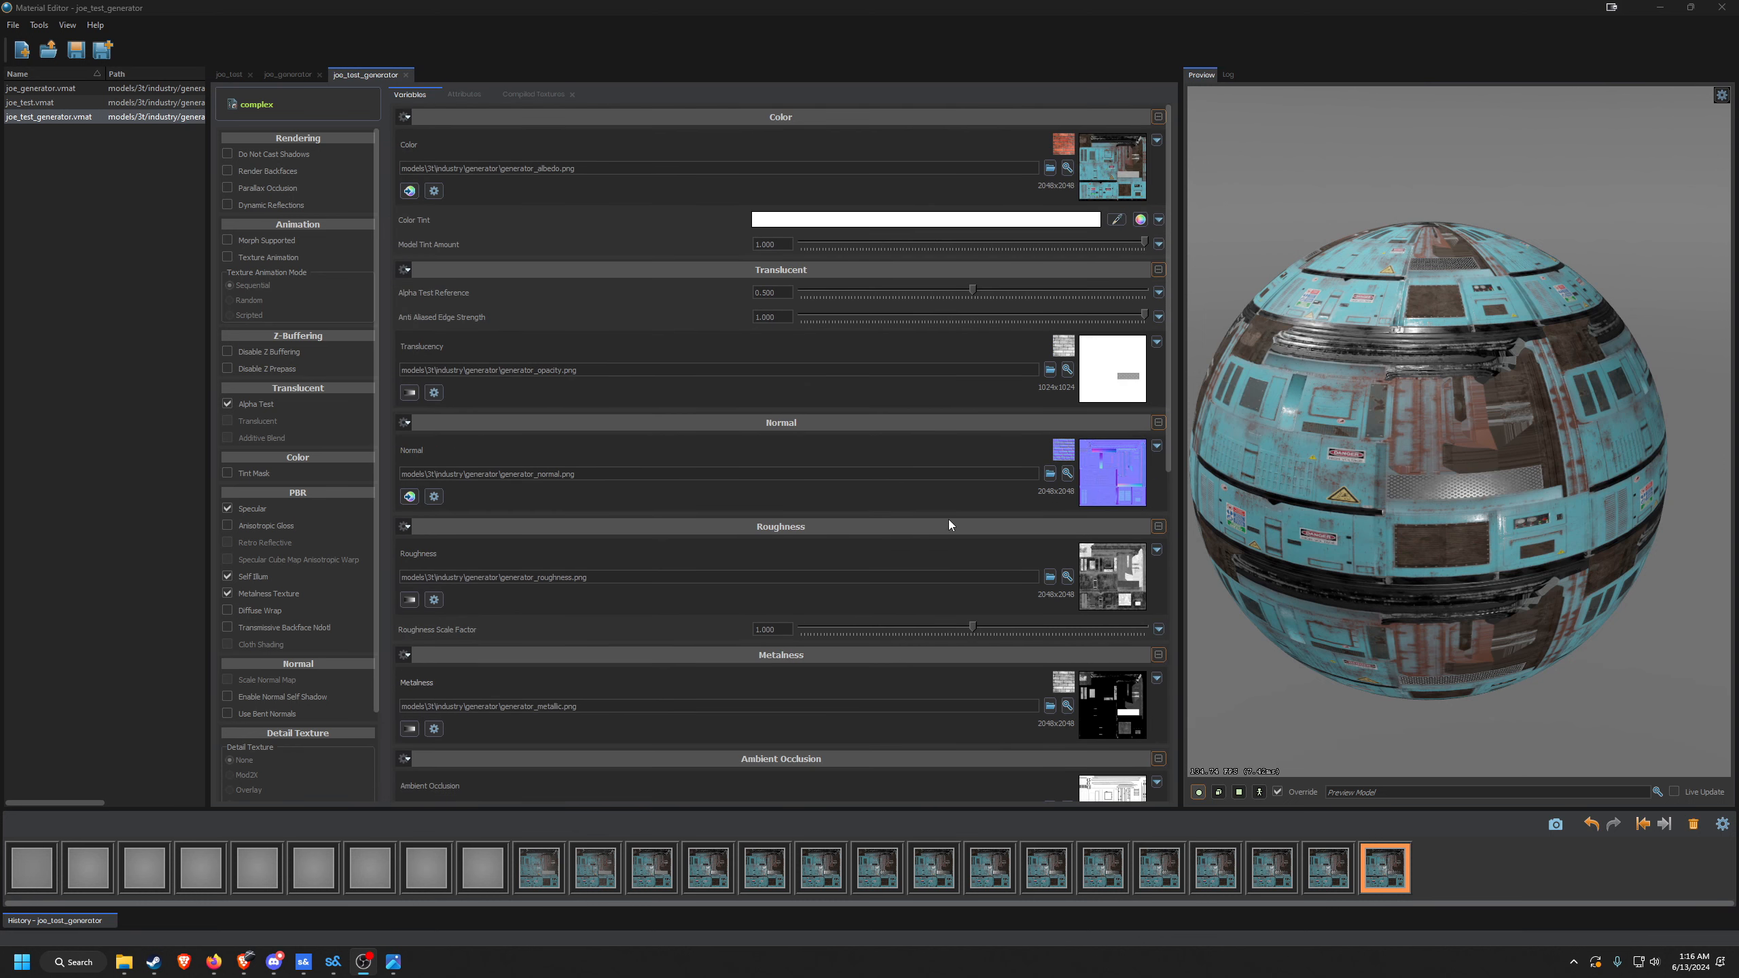
{"action": "left_click", "coordinate": [1049, 372]}
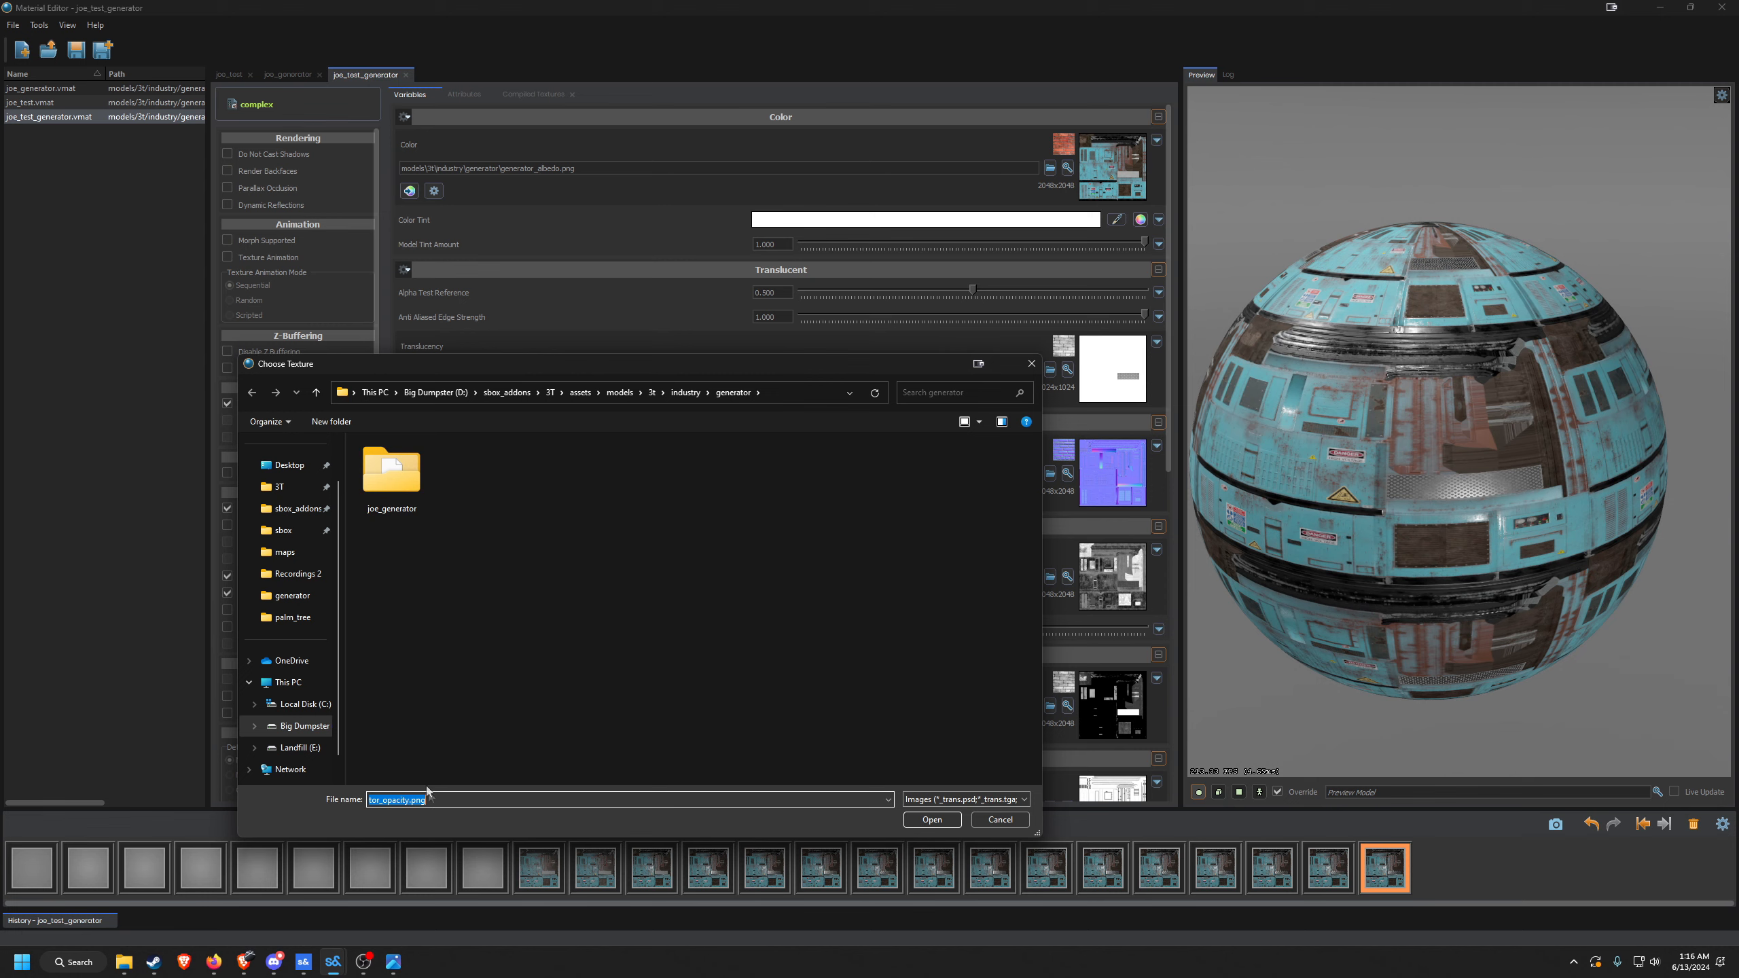
{"action": "left_click_drag", "start_coordinate": [860, 368], "coordinate": [910, 217]}
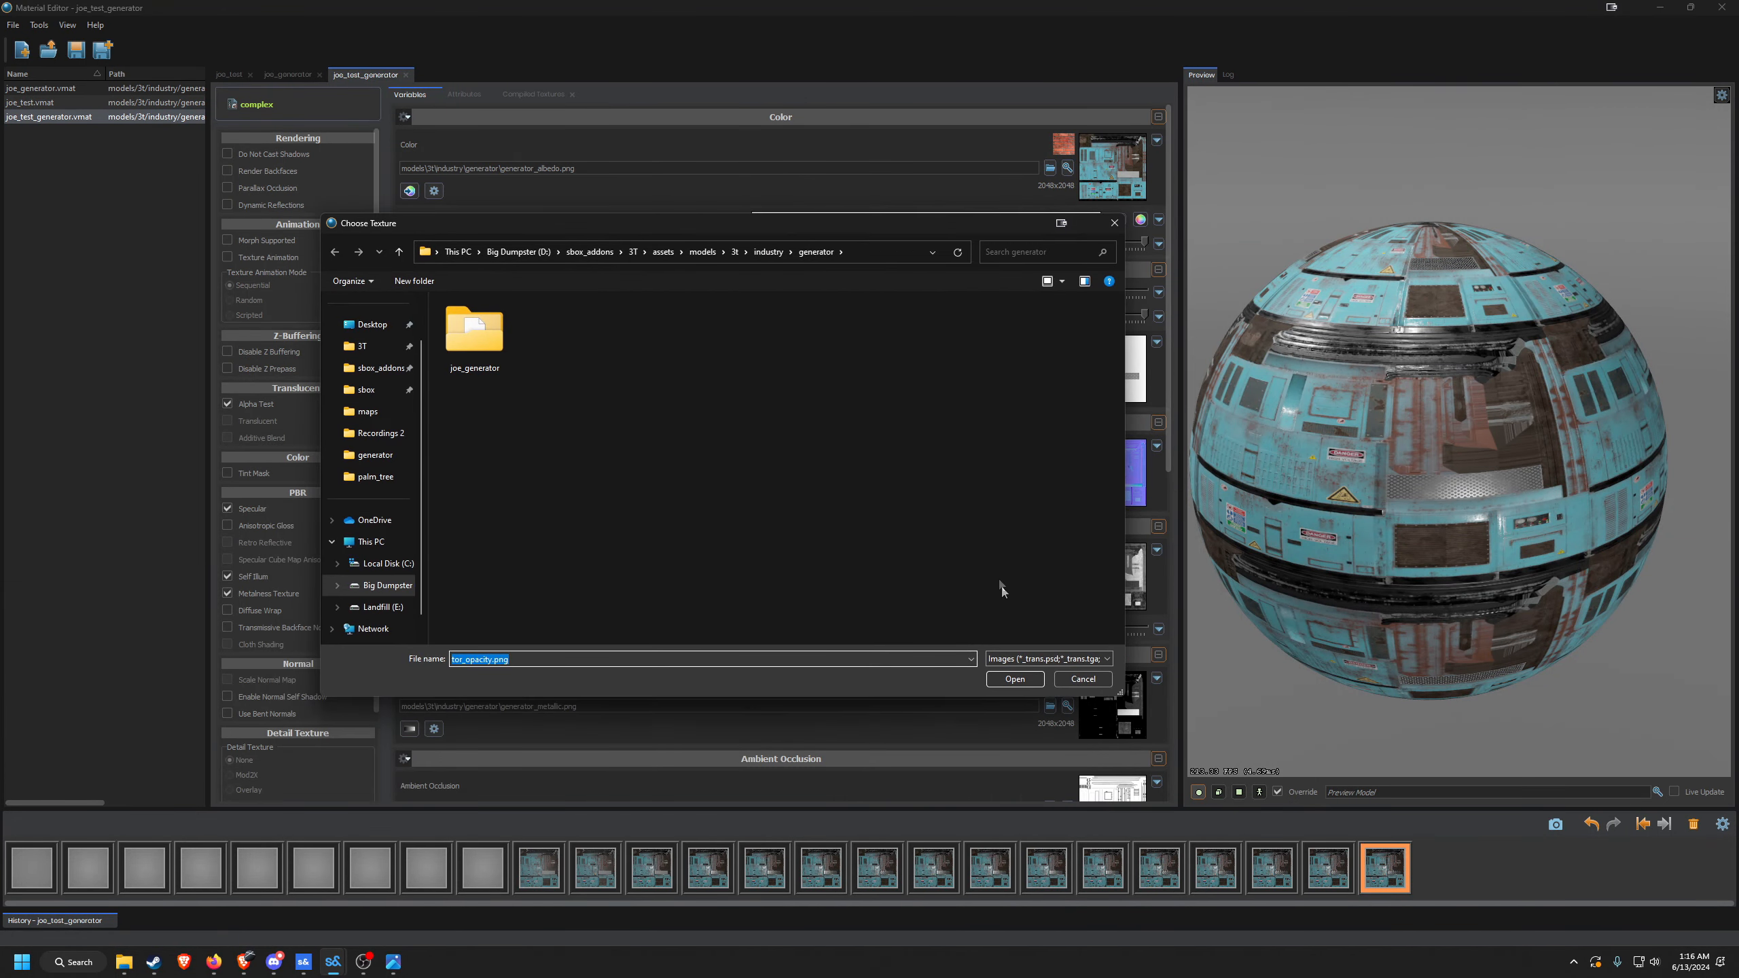
{"action": "left_click", "coordinate": [1028, 659]}
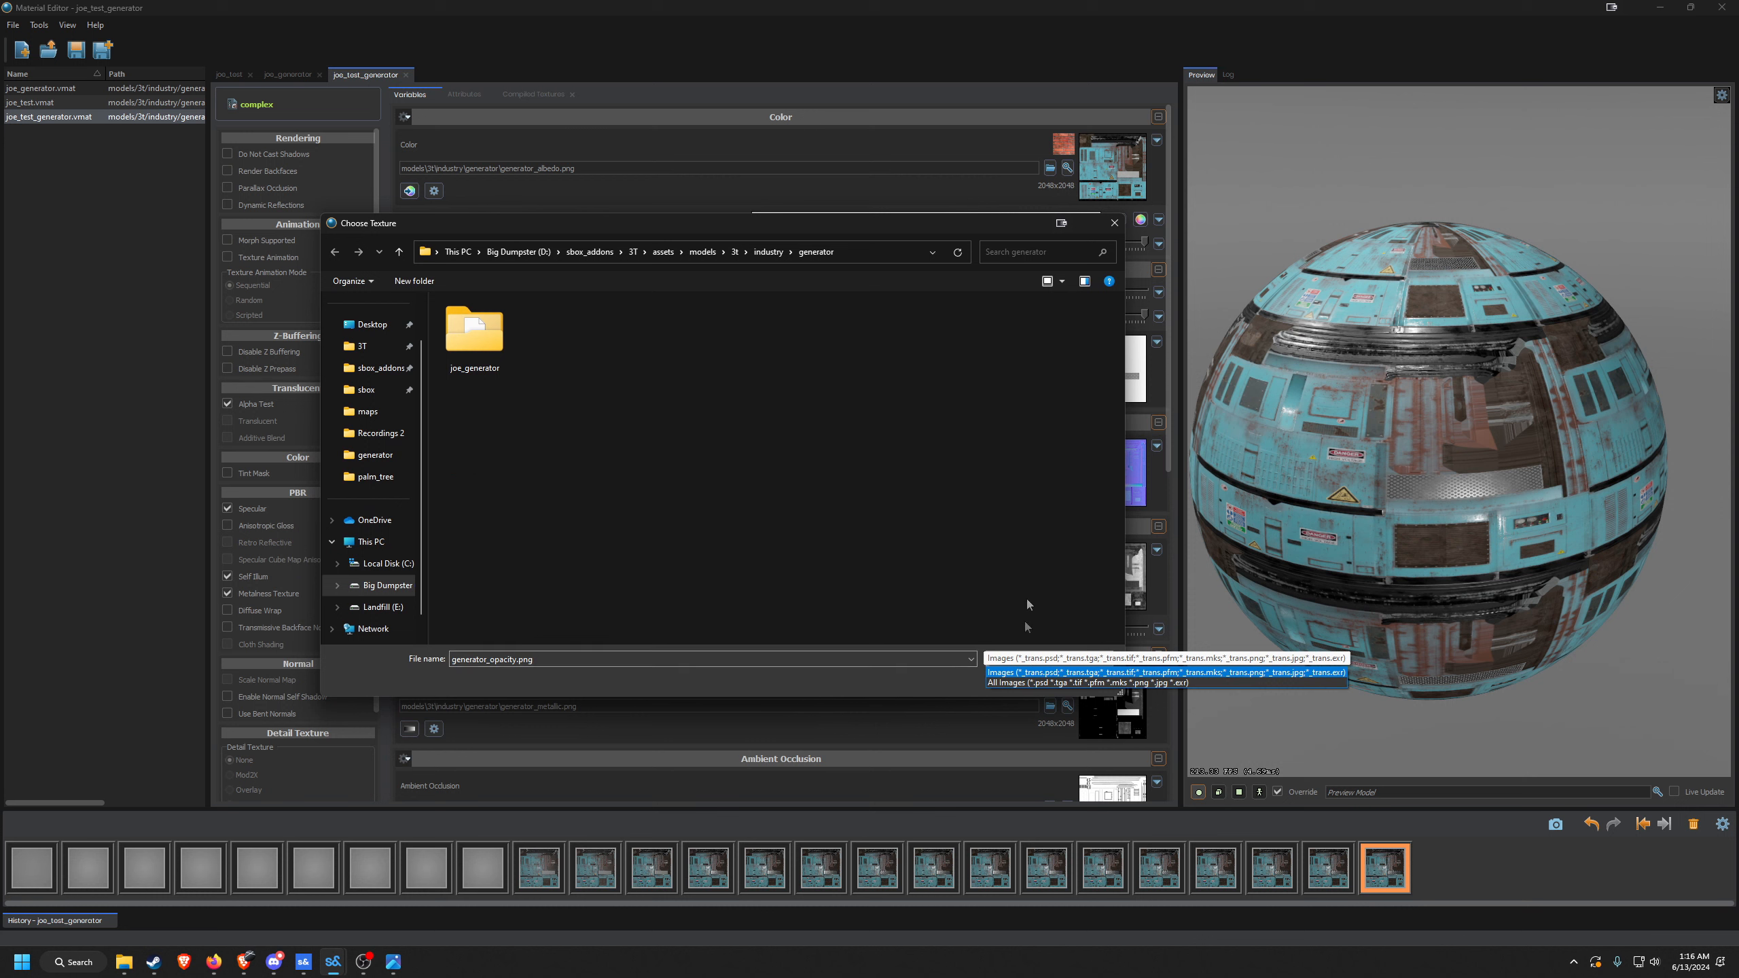
{"action": "left_click", "coordinate": [920, 401]}
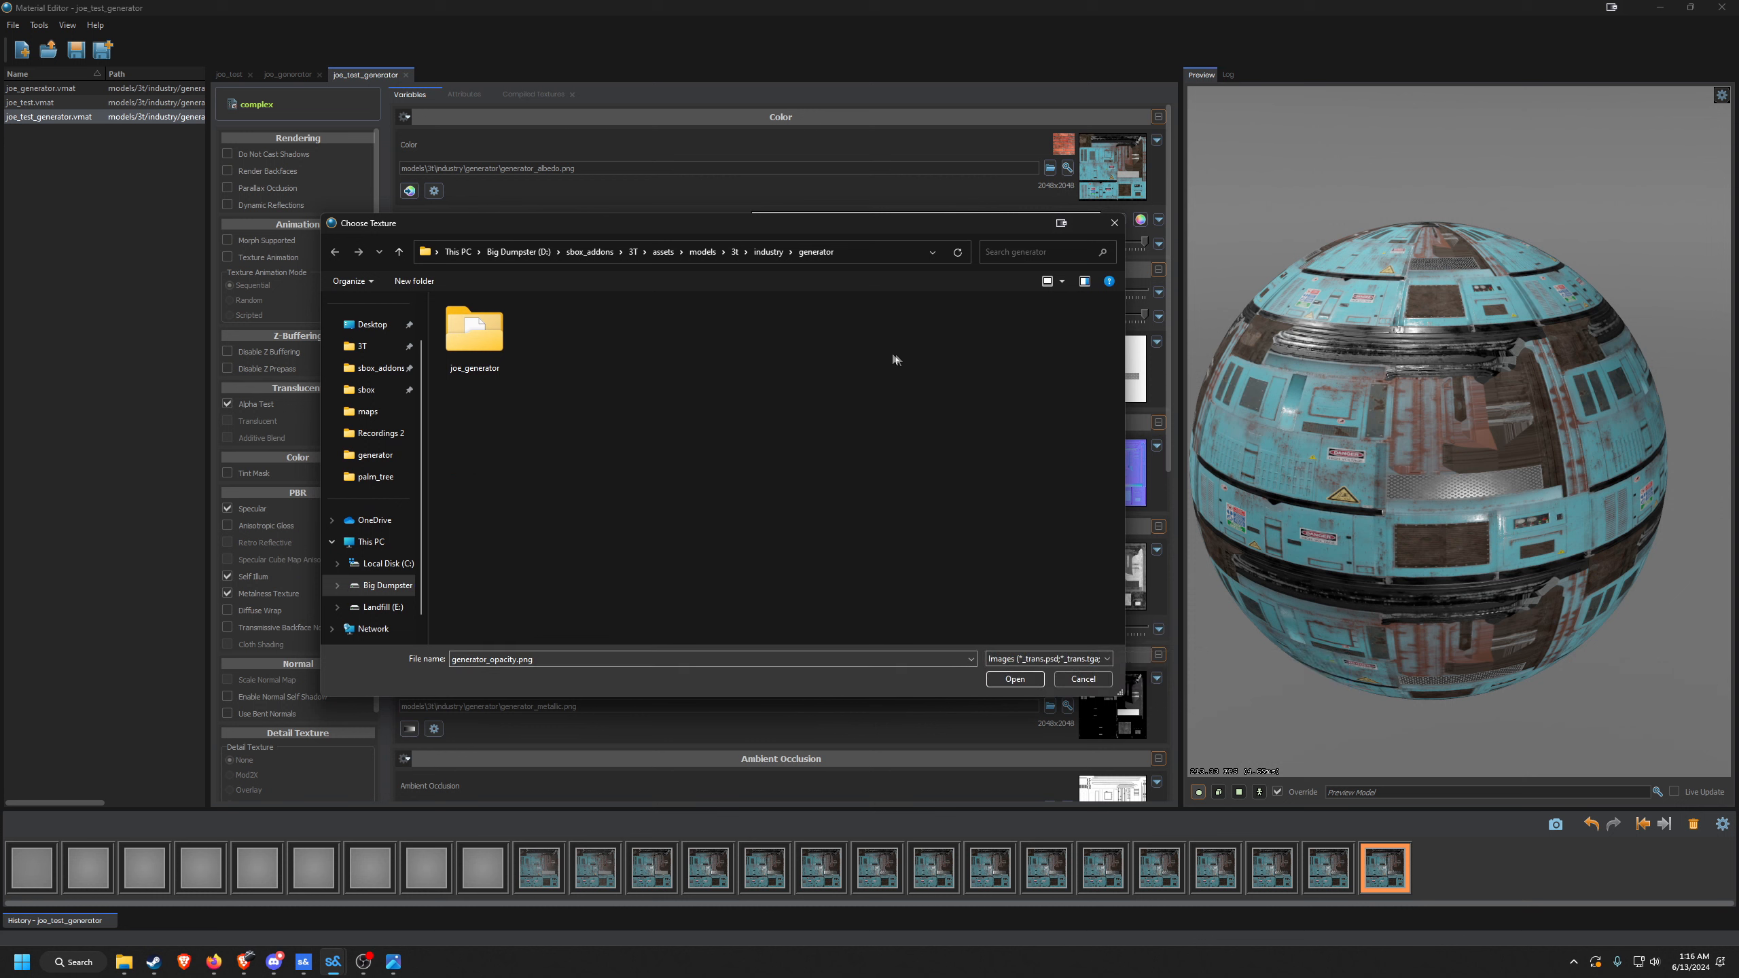
Check the texture naming suffixes in the reference image, close it, and switch the texture chooser's filter to all images.
{"action": "left_click", "coordinate": [393, 963]}
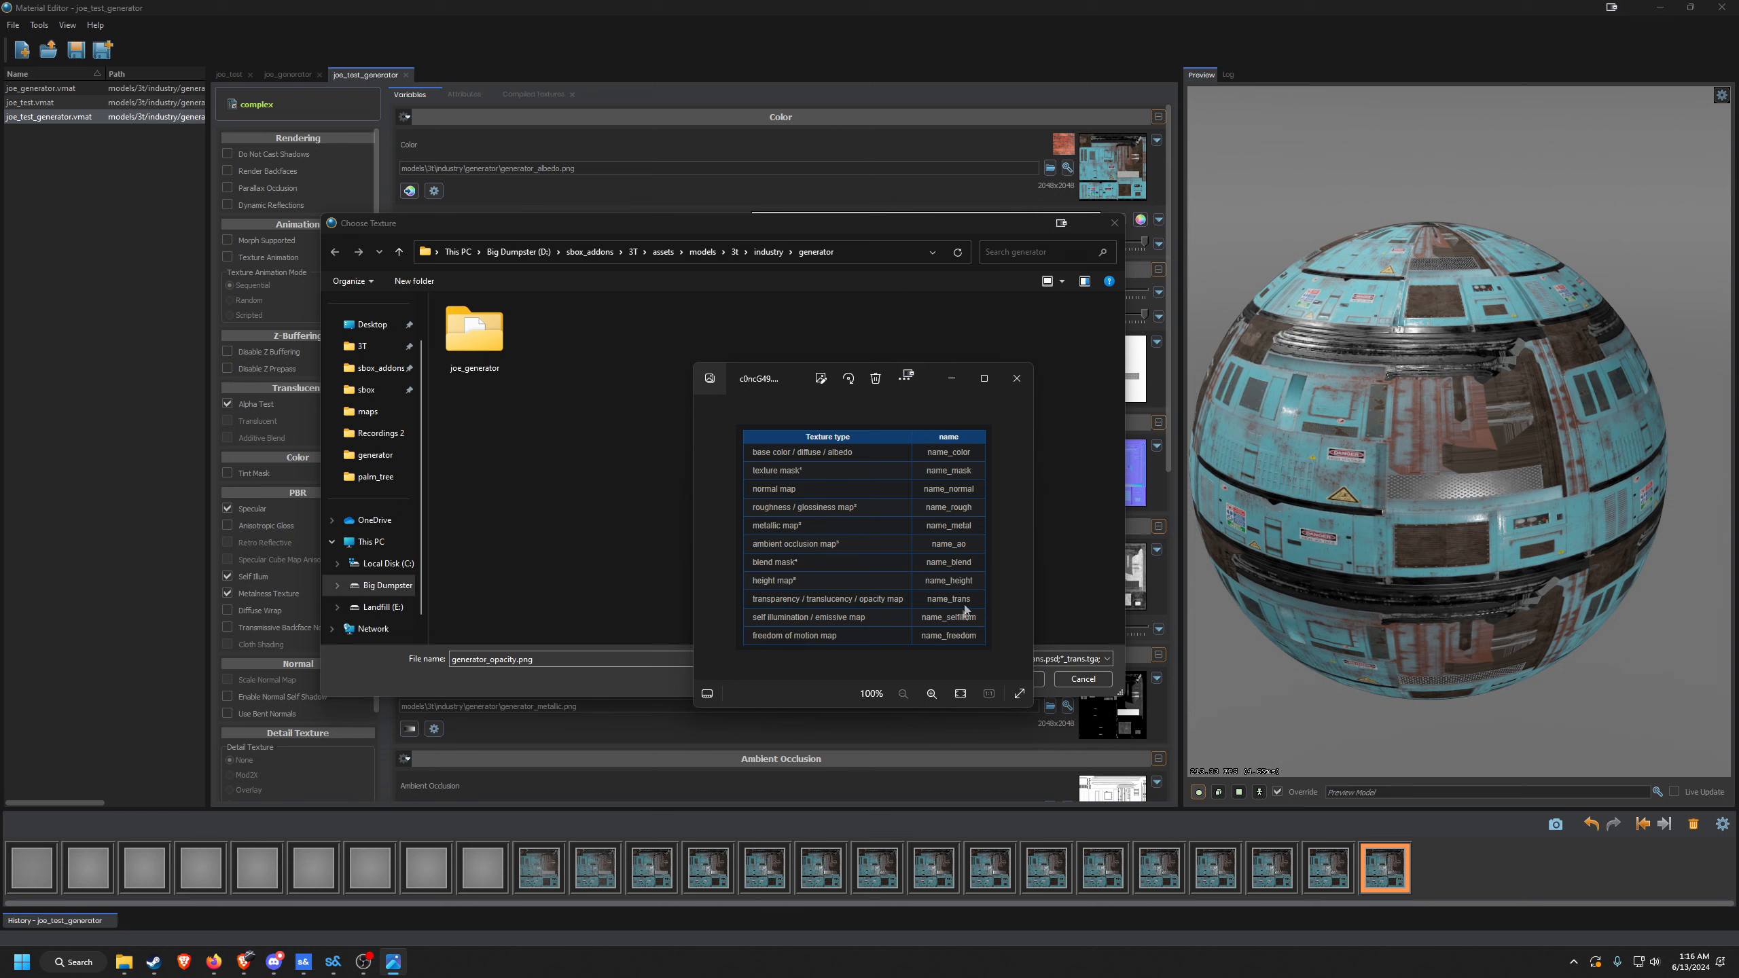
{"action": "left_click", "coordinate": [1017, 379]}
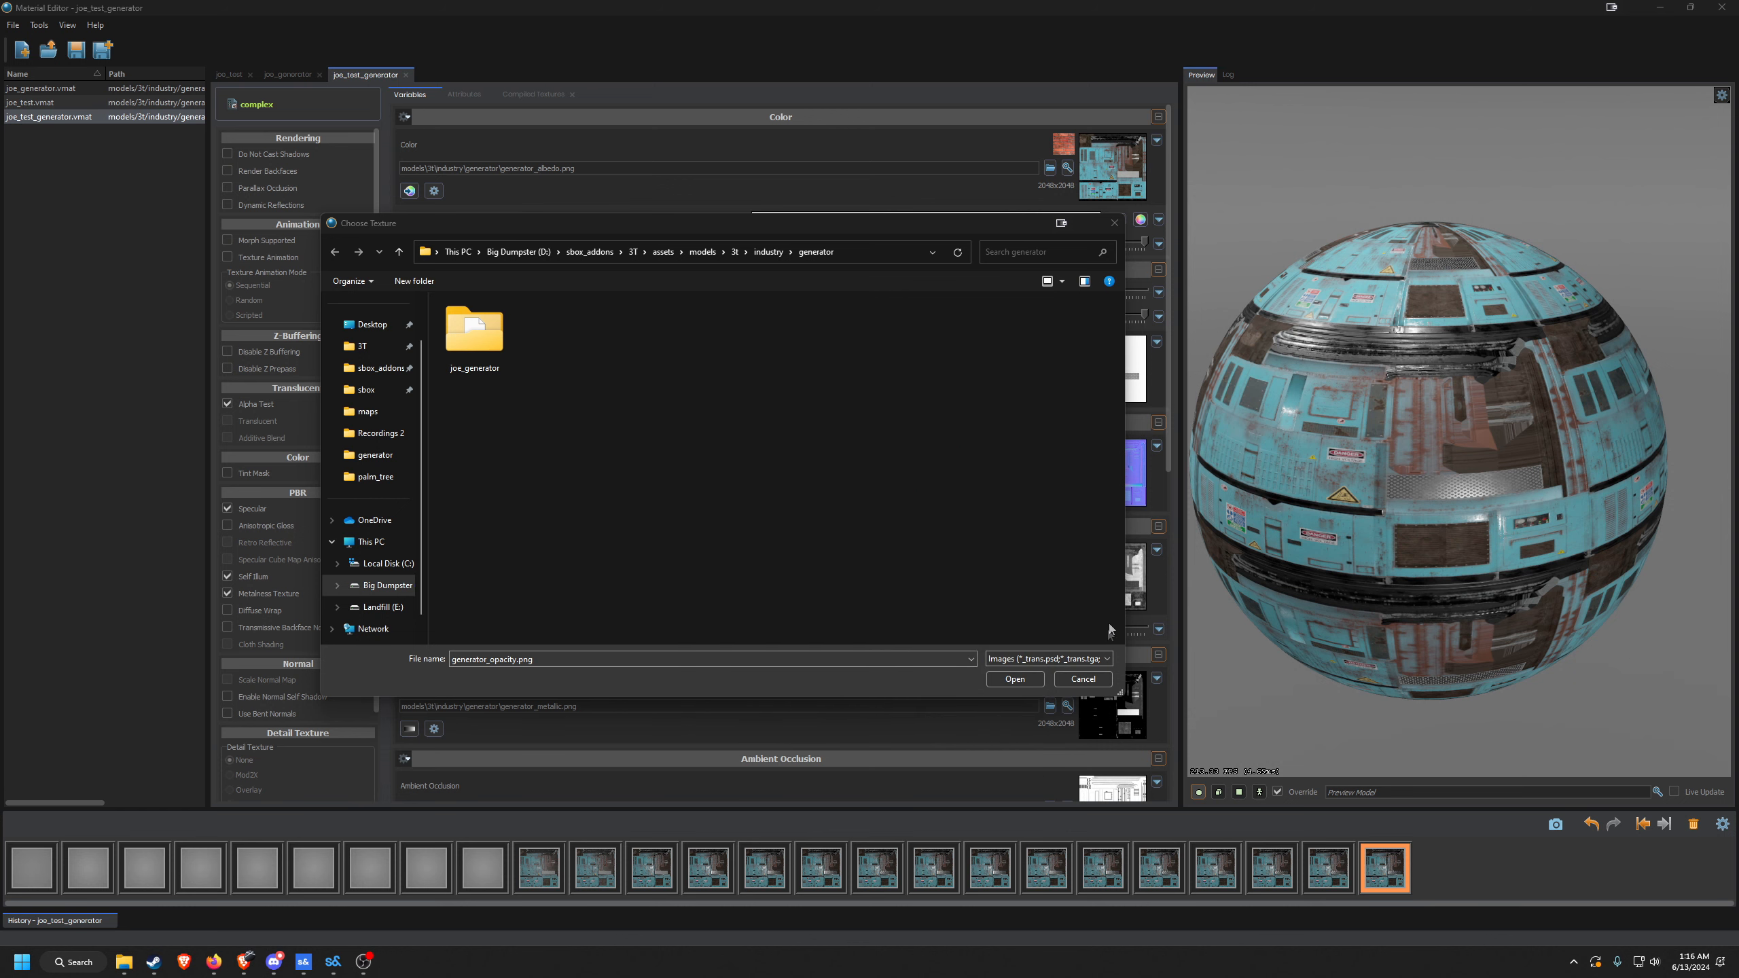
{"action": "left_click", "coordinate": [1055, 659]}
{"action": "left_click", "coordinate": [1055, 684]}
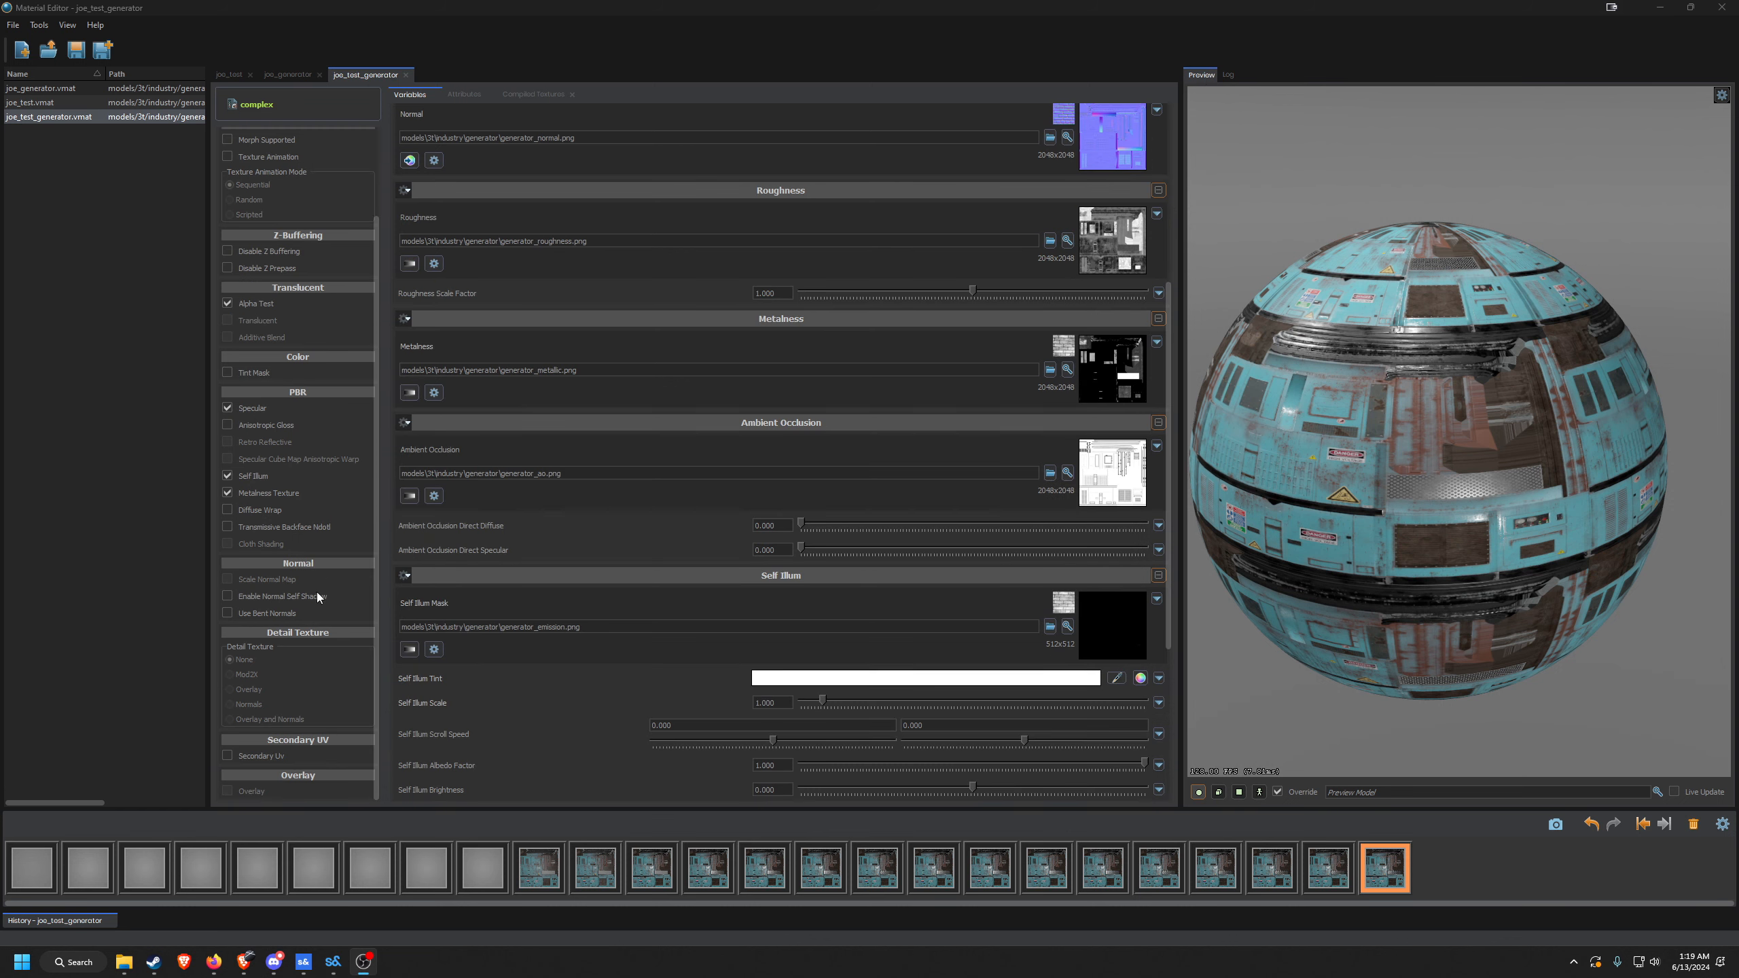
Switch to ModelDoc and inspect the generator model's surfaces from several angles and close up, then return to the Material Editor.
{"action": "scroll", "coordinate": [930, 522], "scroll_direction": "up", "scroll_amount": 6}
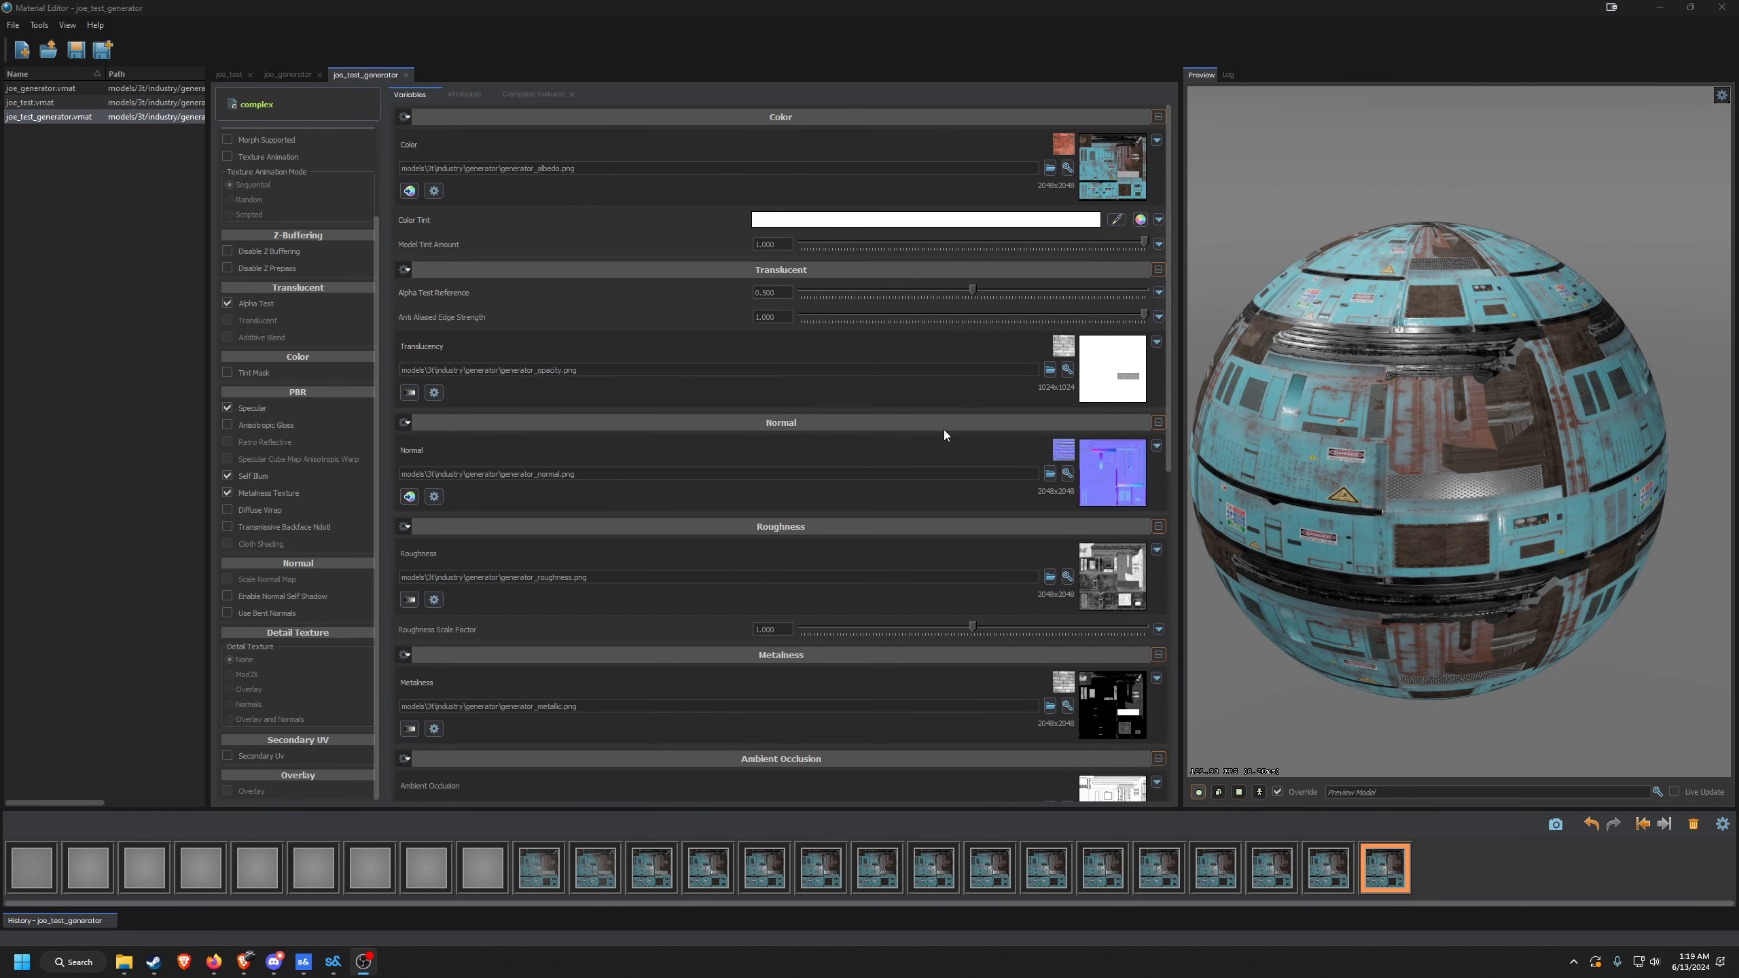
{"action": "mouse_move", "coordinate": [334, 958]}
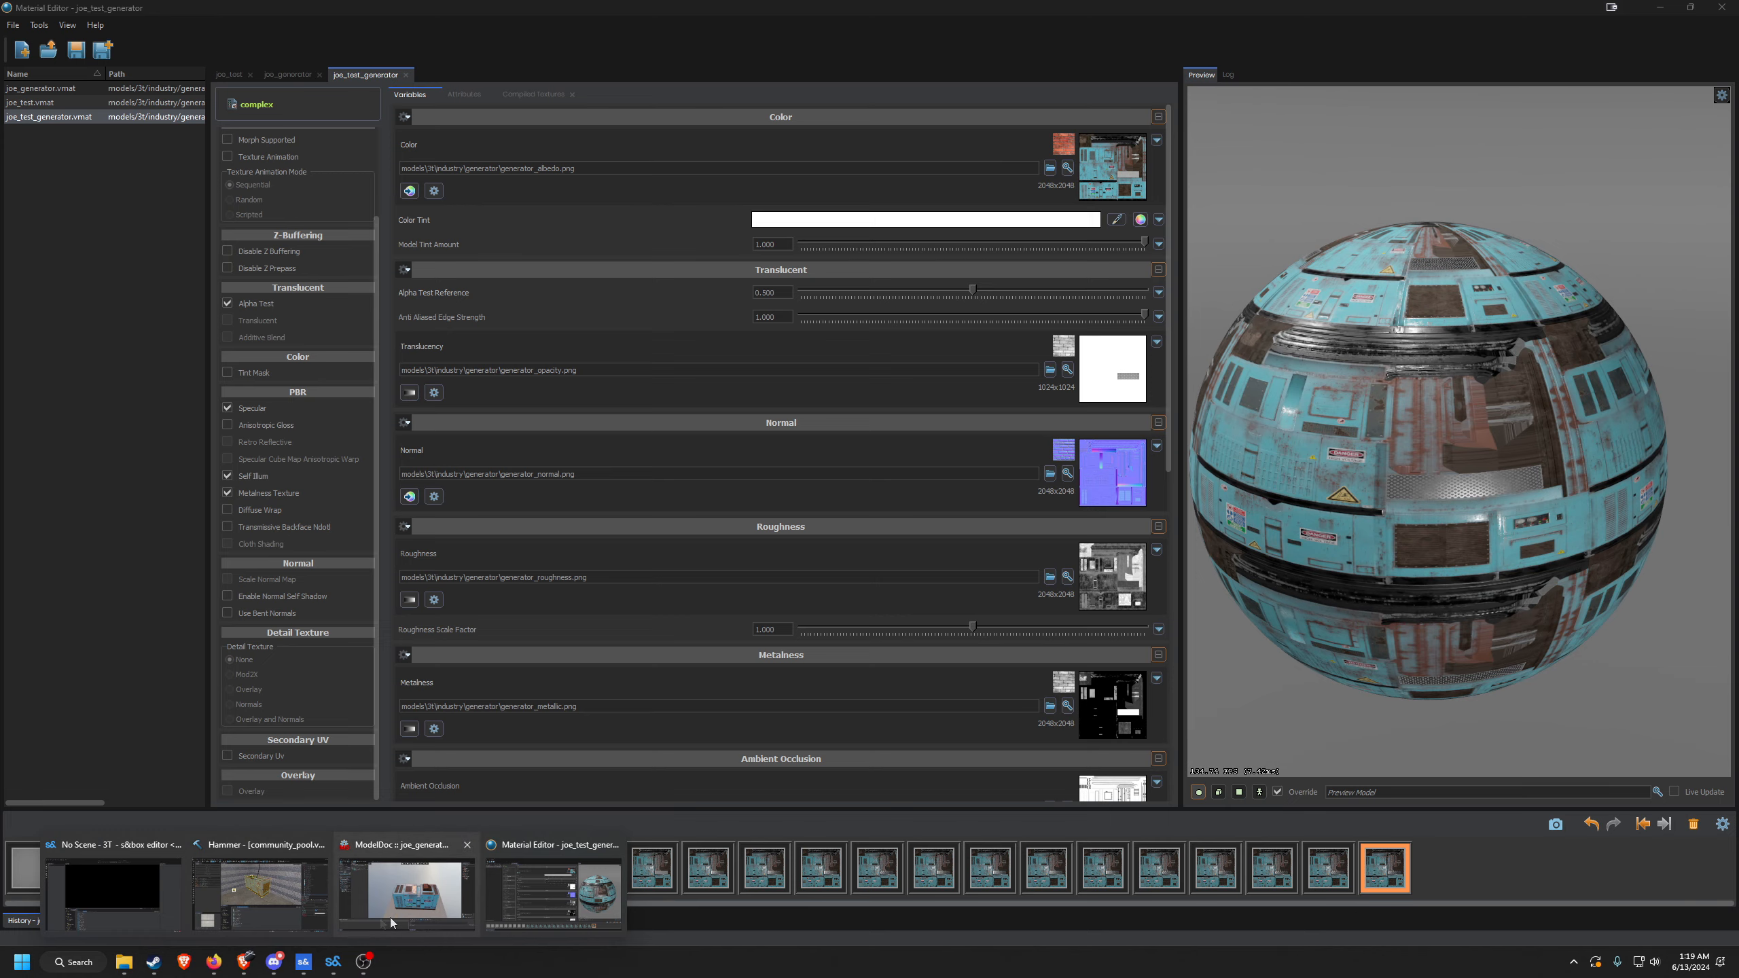
{"action": "left_click", "coordinate": [407, 889]}
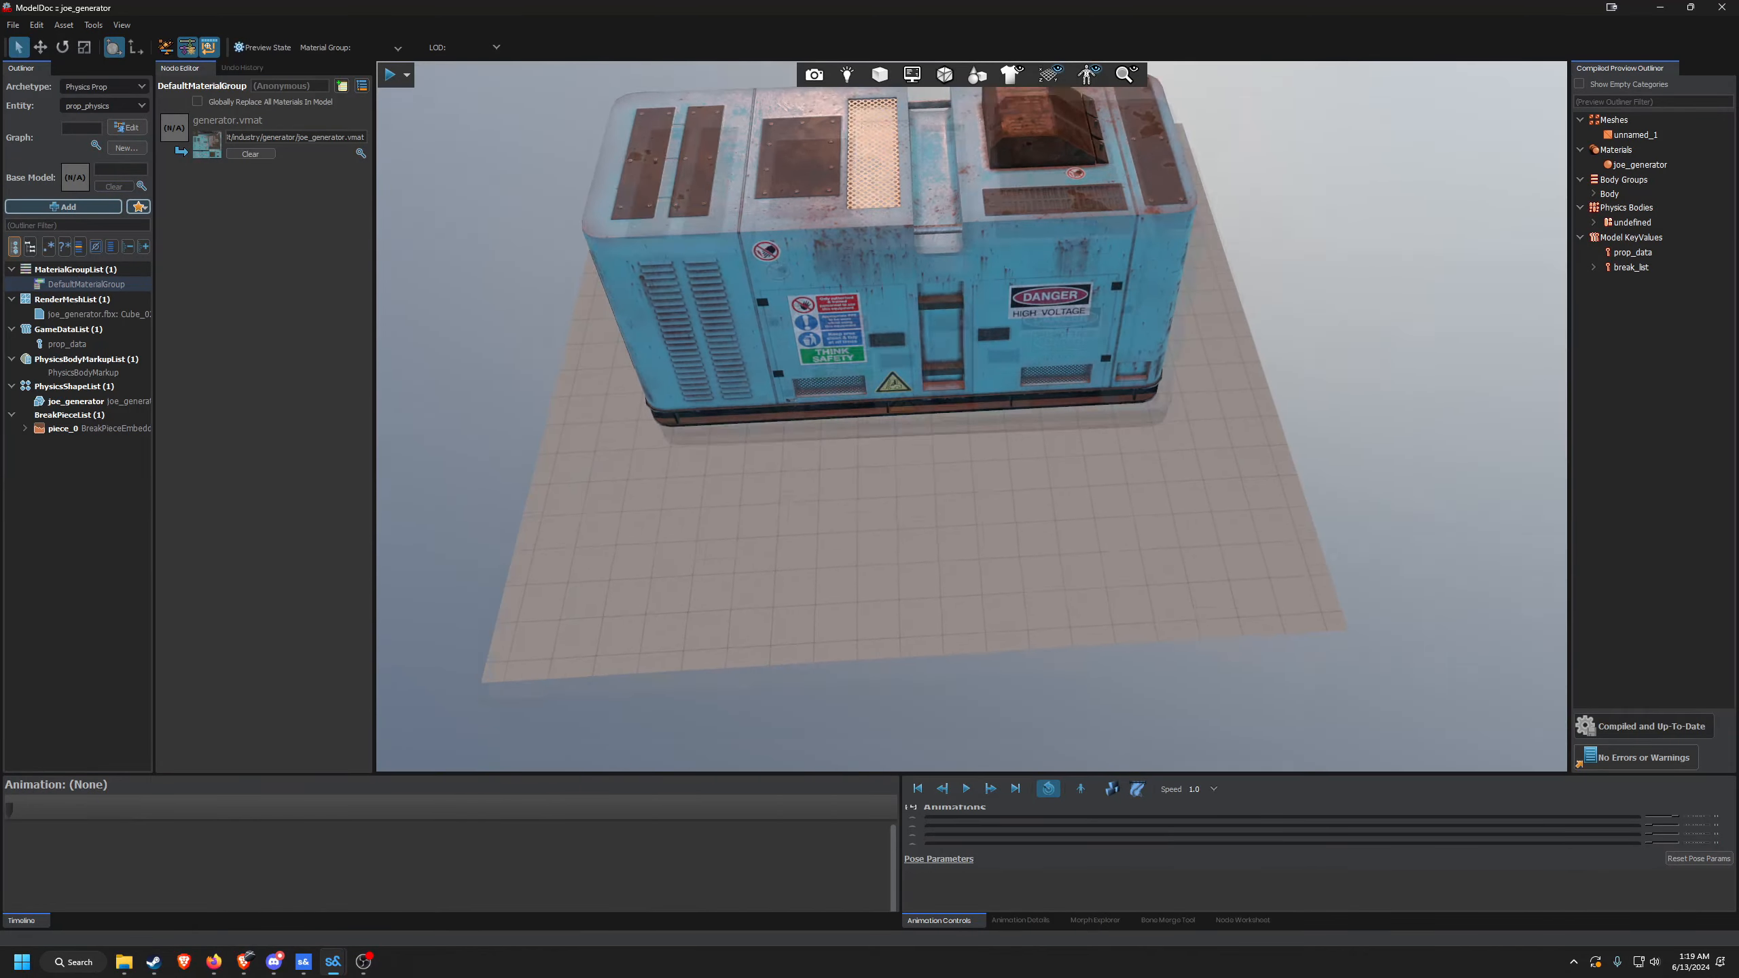
{"action": "right_click_drag", "start_coordinate": [980, 723], "coordinate": [980, 723]}
{"action": "key", "text": "w"}
{"action": "key", "text": "s"}
{"action": "right_click_drag", "start_coordinate": [846, 680], "coordinate": [787, 637]}
{"action": "key", "text": "w"}
{"action": "key", "text": "s"}
{"action": "key", "text": "w"}
{"action": "key", "text": "s"}
{"action": "right_click_drag", "start_coordinate": [875, 473], "coordinate": [938, 472]}
{"action": "key", "text": "w"}
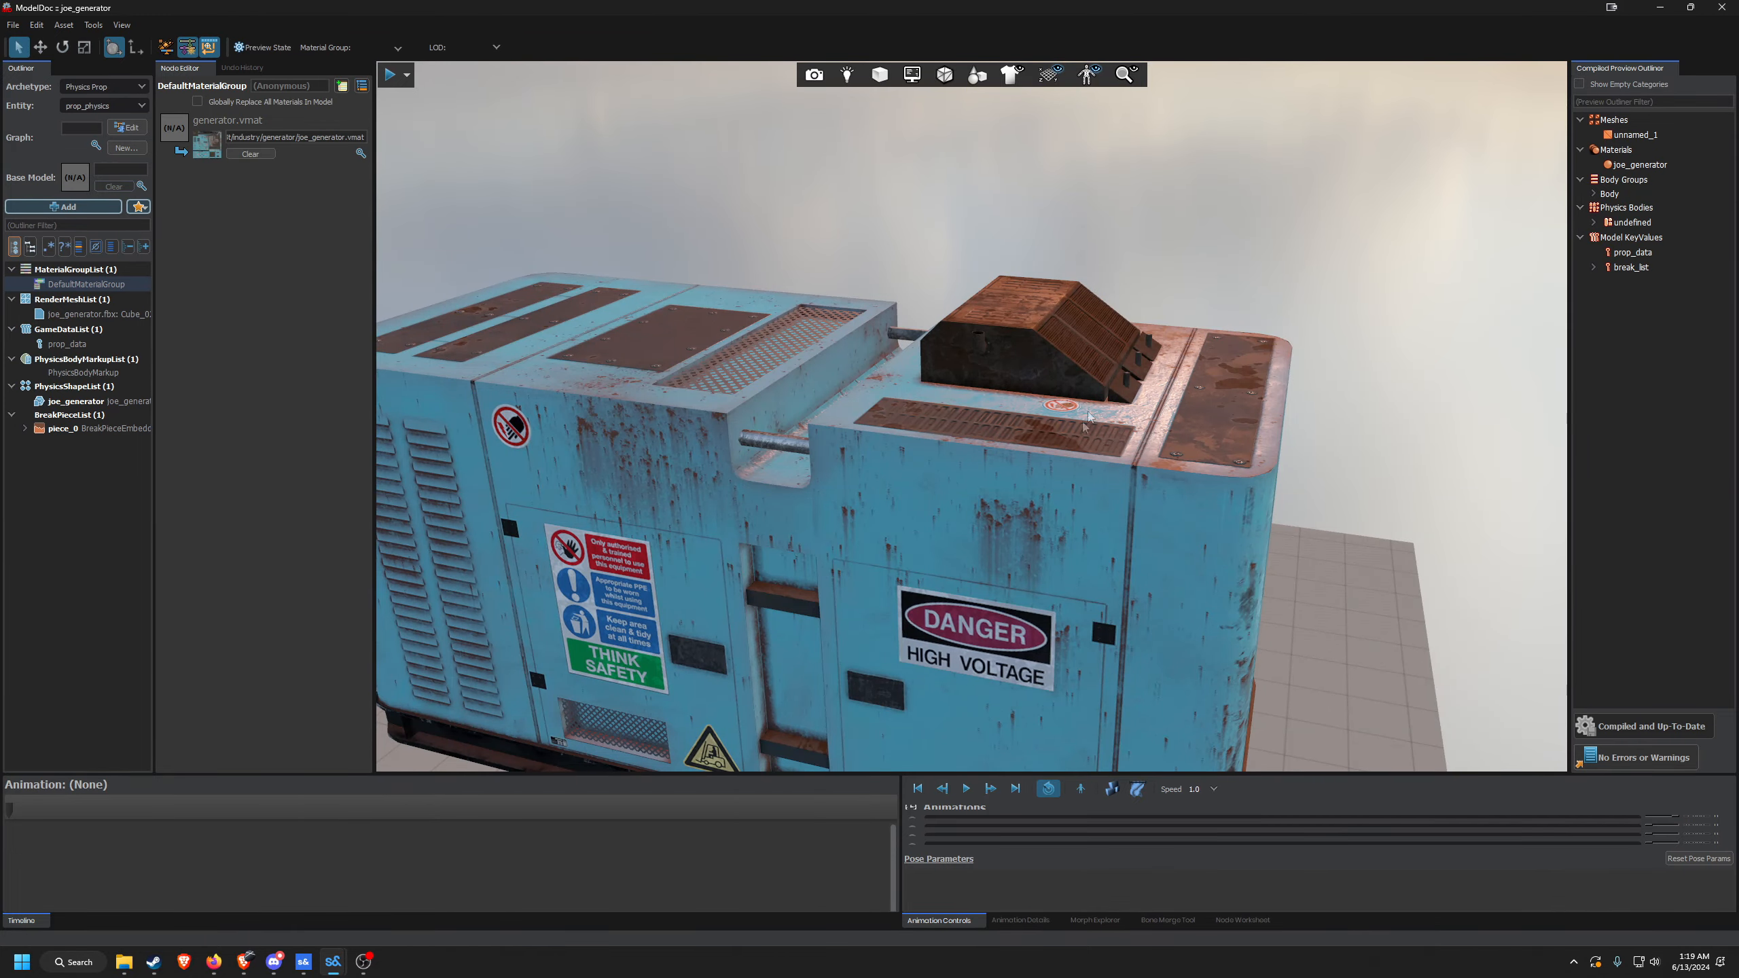
{"action": "scroll", "coordinate": [1268, 303], "scroll_direction": "up", "scroll_amount": 5}
{"action": "left_click", "coordinate": [1660, 8]}
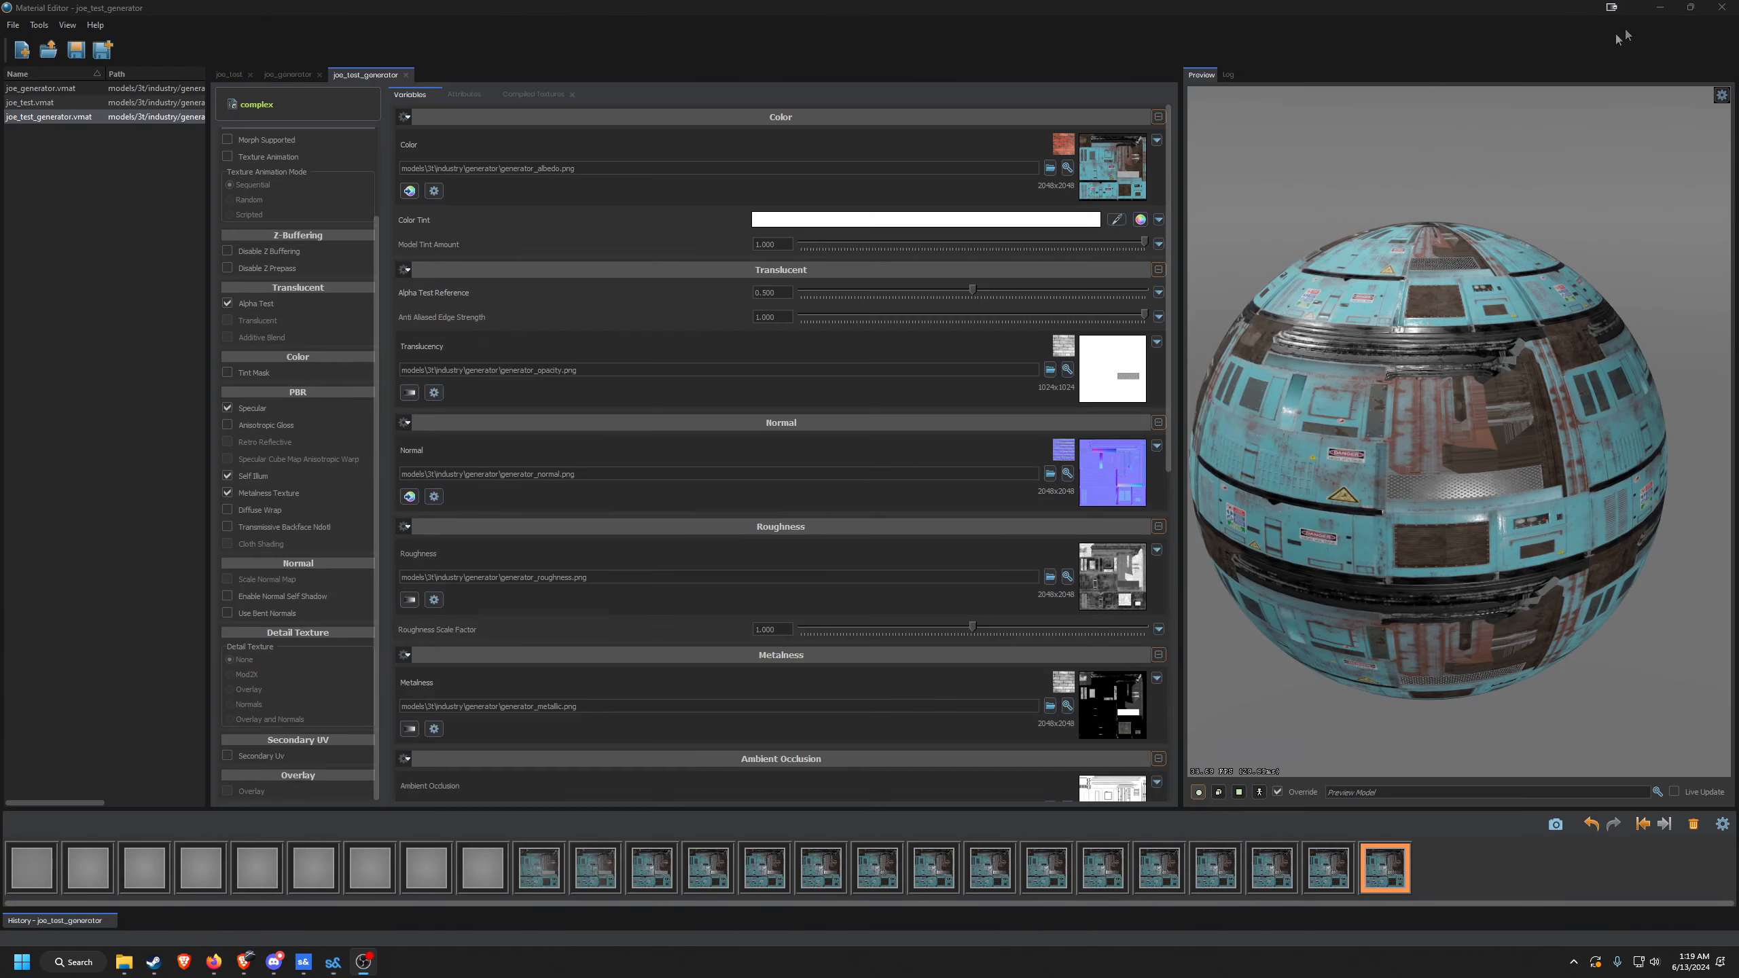
Preview the material sphere under the Basic Interior Studio, Basic Sunset and Basic Interior Dark lighting setups.
{"action": "left_click", "coordinate": [1721, 100]}
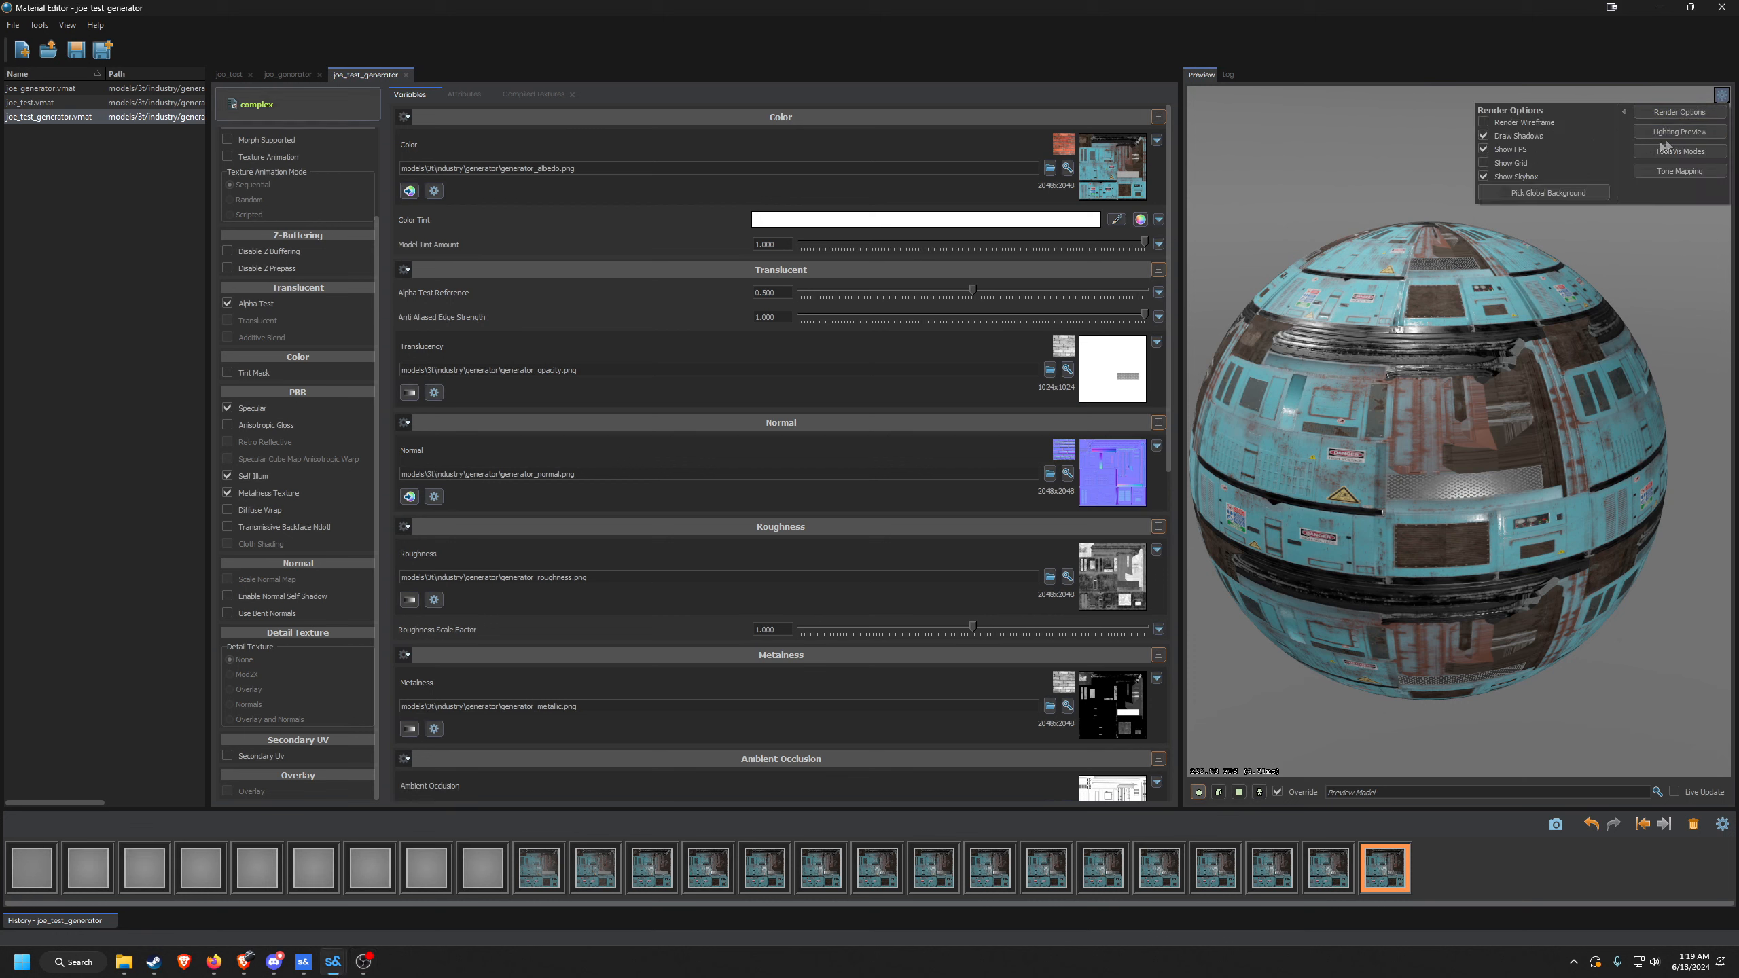
{"action": "left_click", "coordinate": [1671, 133]}
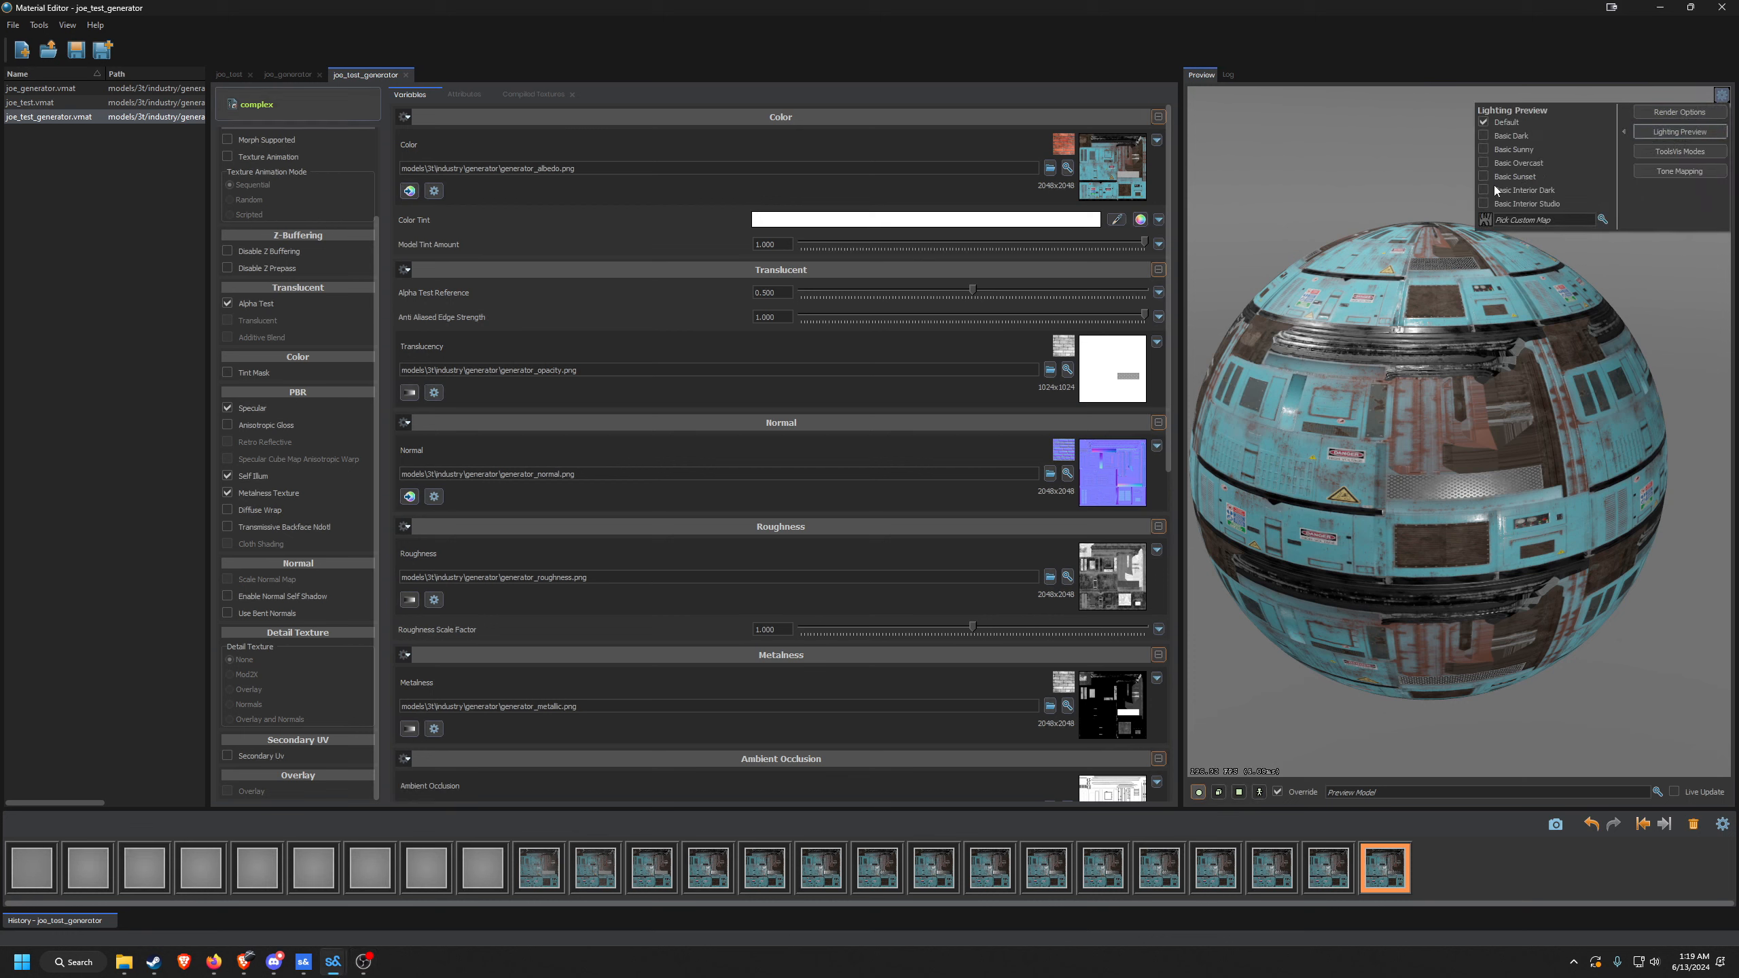
{"action": "left_click", "coordinate": [1501, 203]}
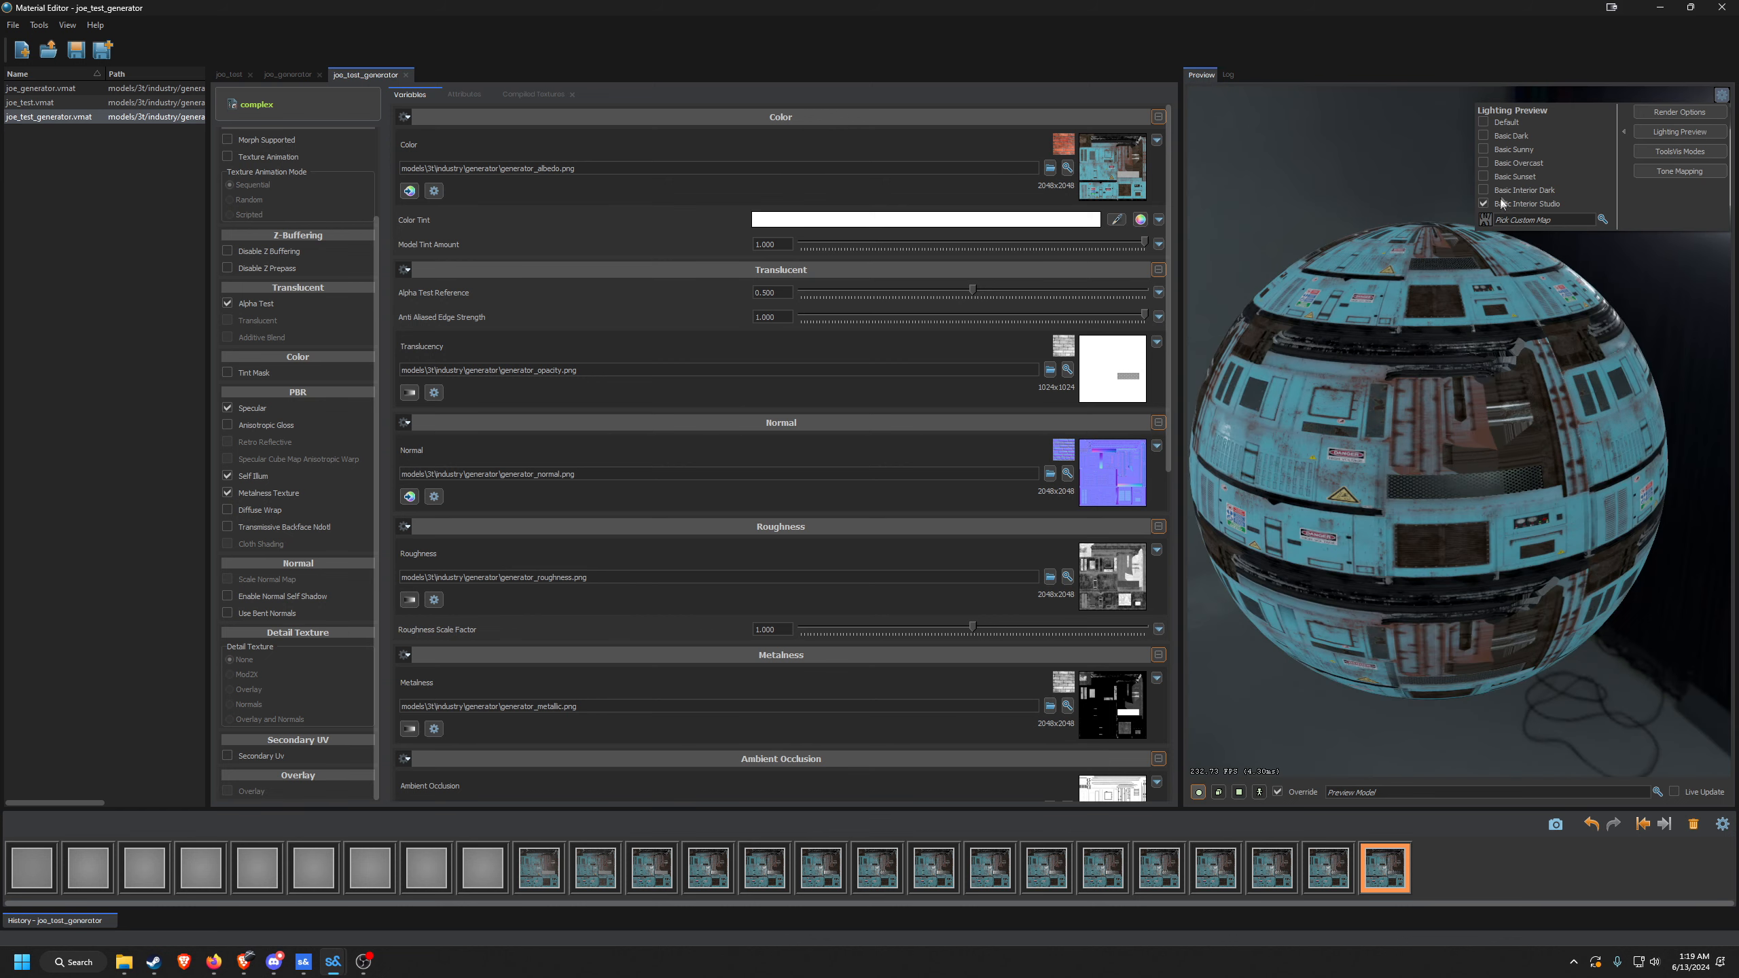
{"action": "left_click", "coordinate": [1512, 178]}
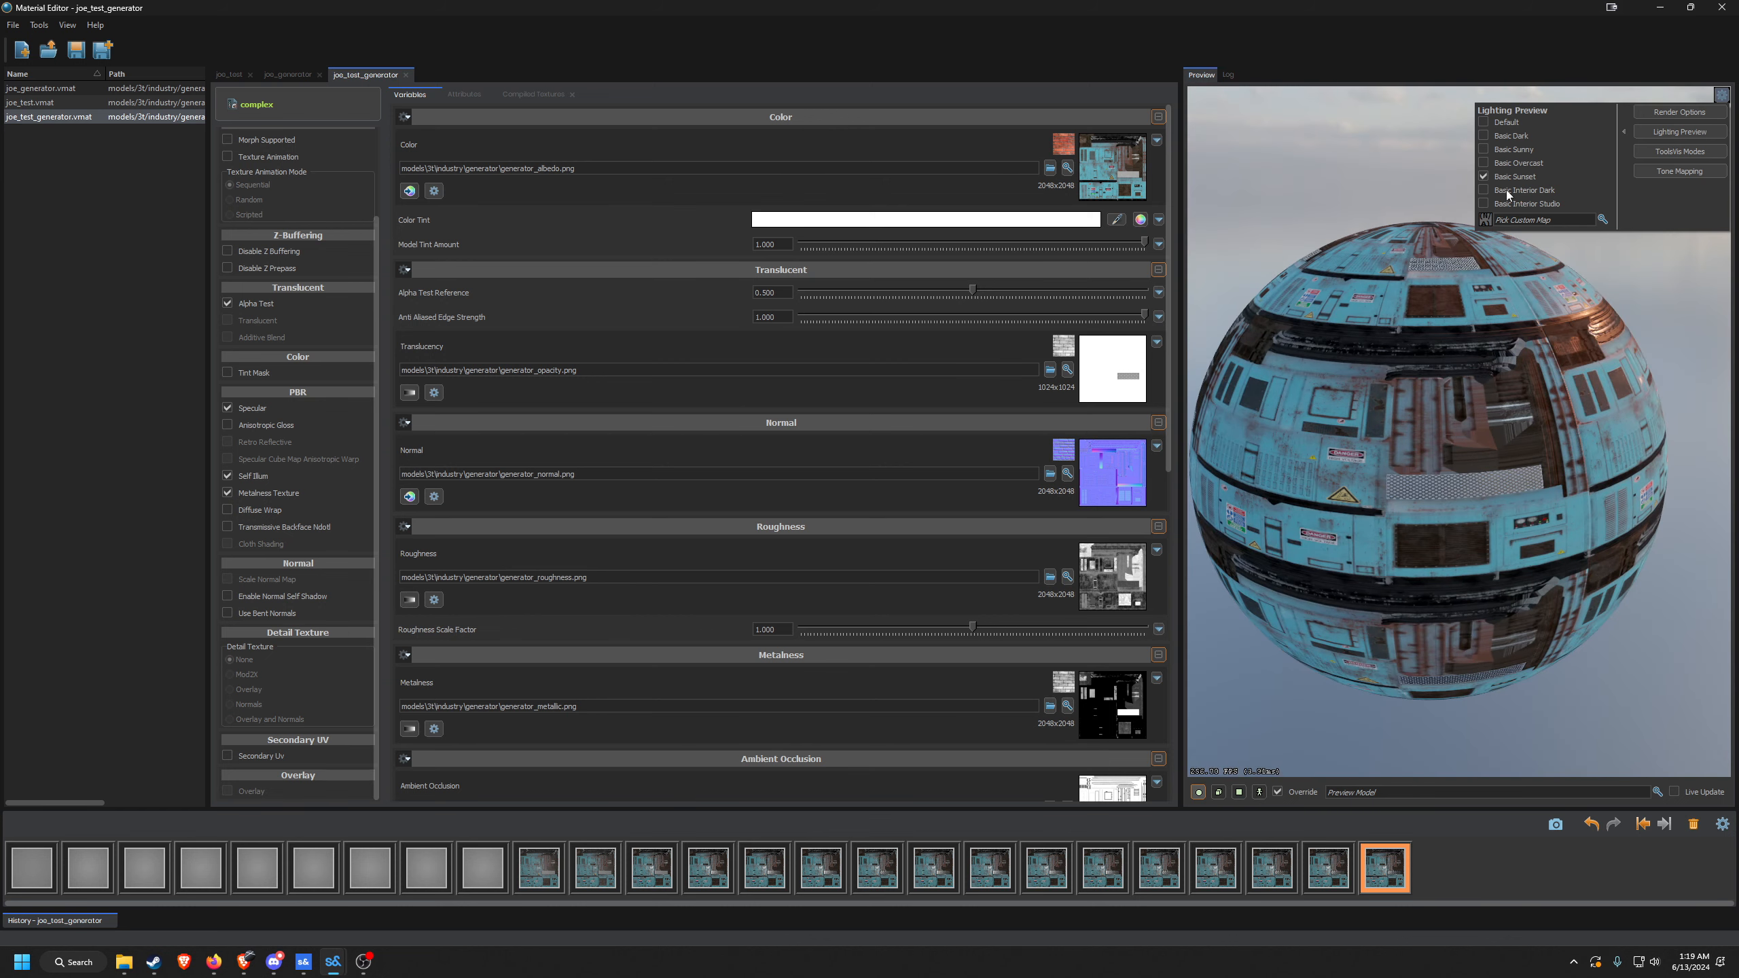
{"action": "left_click", "coordinate": [1507, 203]}
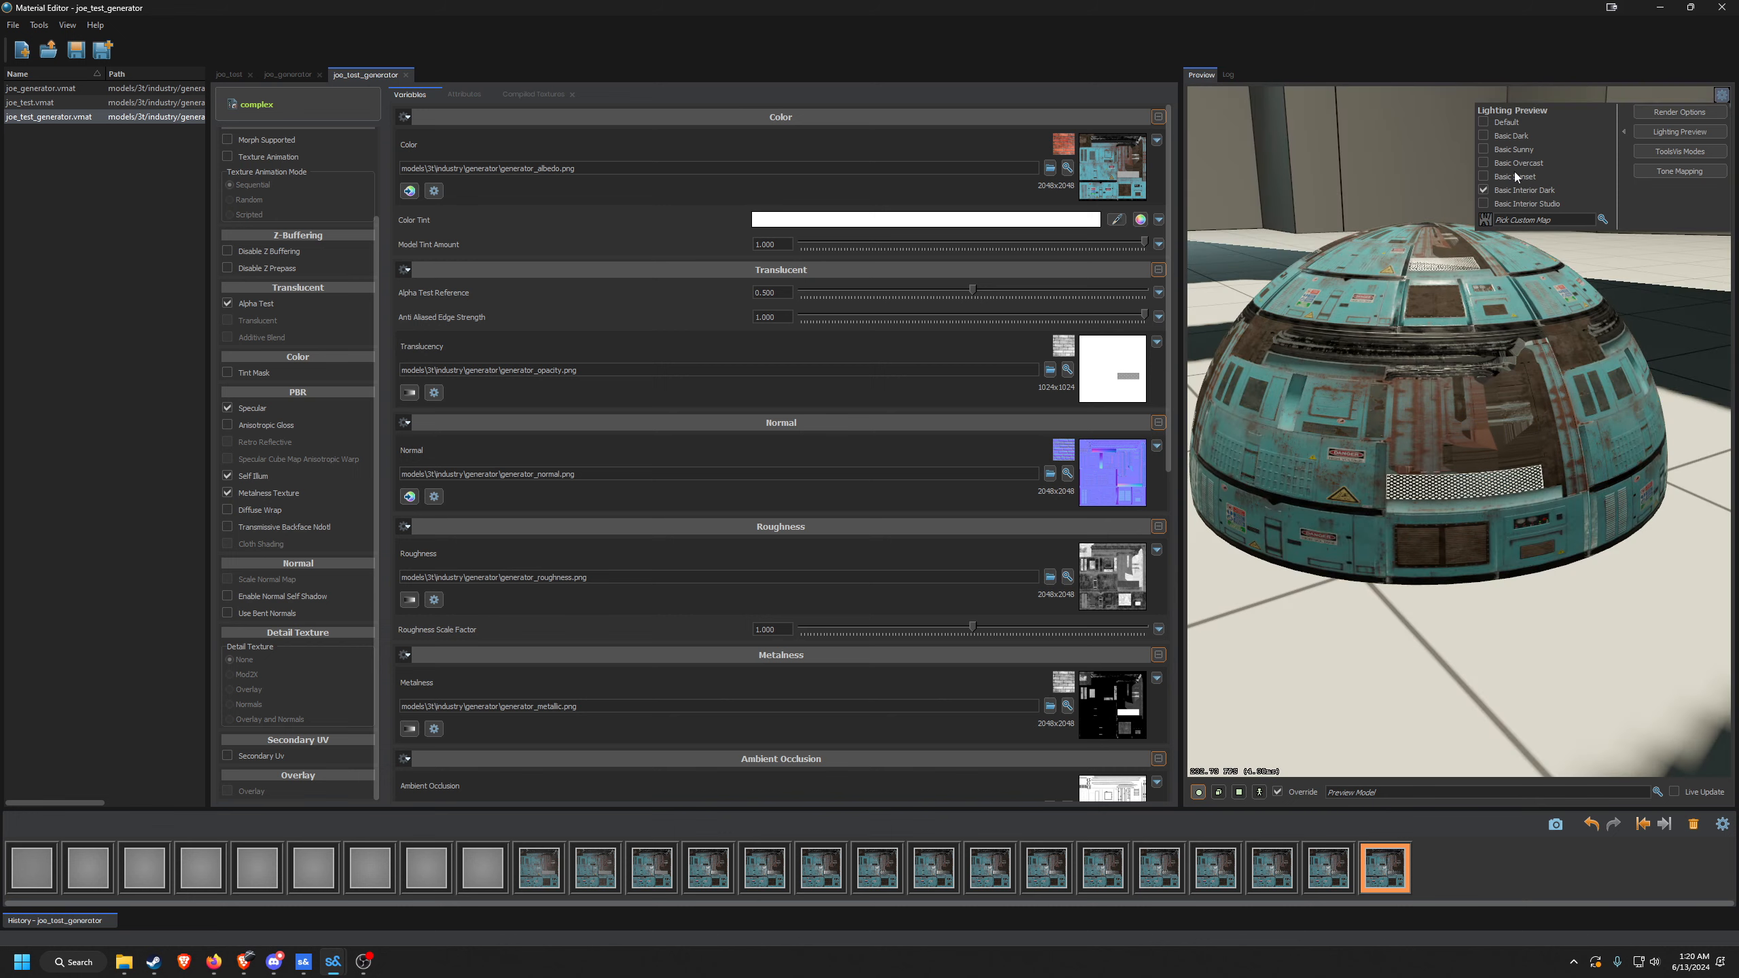
{"action": "left_click", "coordinate": [1513, 176]}
{"action": "left_click_drag", "start_coordinate": [1389, 432], "coordinate": [1391, 435]}
{"action": "key", "text": "s"}
{"action": "key", "text": "a"}
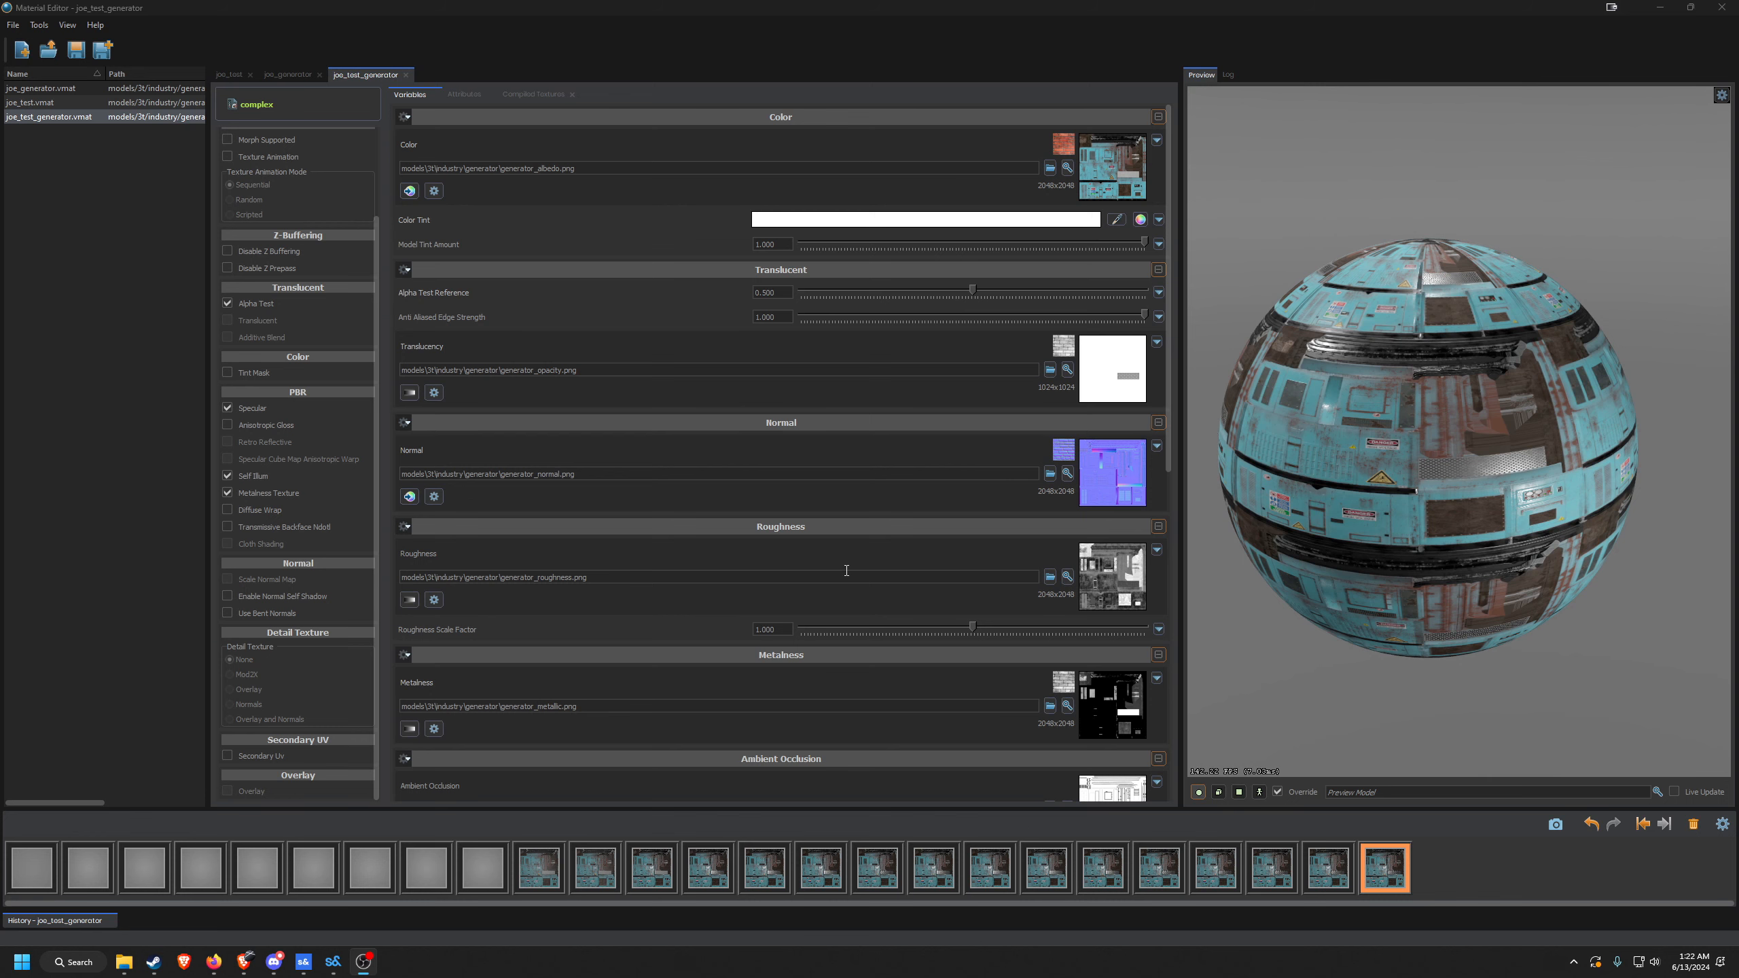
Inspect the Color texture generator_albedo.png and its pixels in the enlarged preview, and close it.
{"action": "scroll", "coordinate": [847, 570], "scroll_direction": "down", "scroll_amount": 10}
{"action": "scroll", "coordinate": [870, 570], "scroll_direction": "up", "scroll_amount": 10}
{"action": "left_click", "coordinate": [1134, 185]}
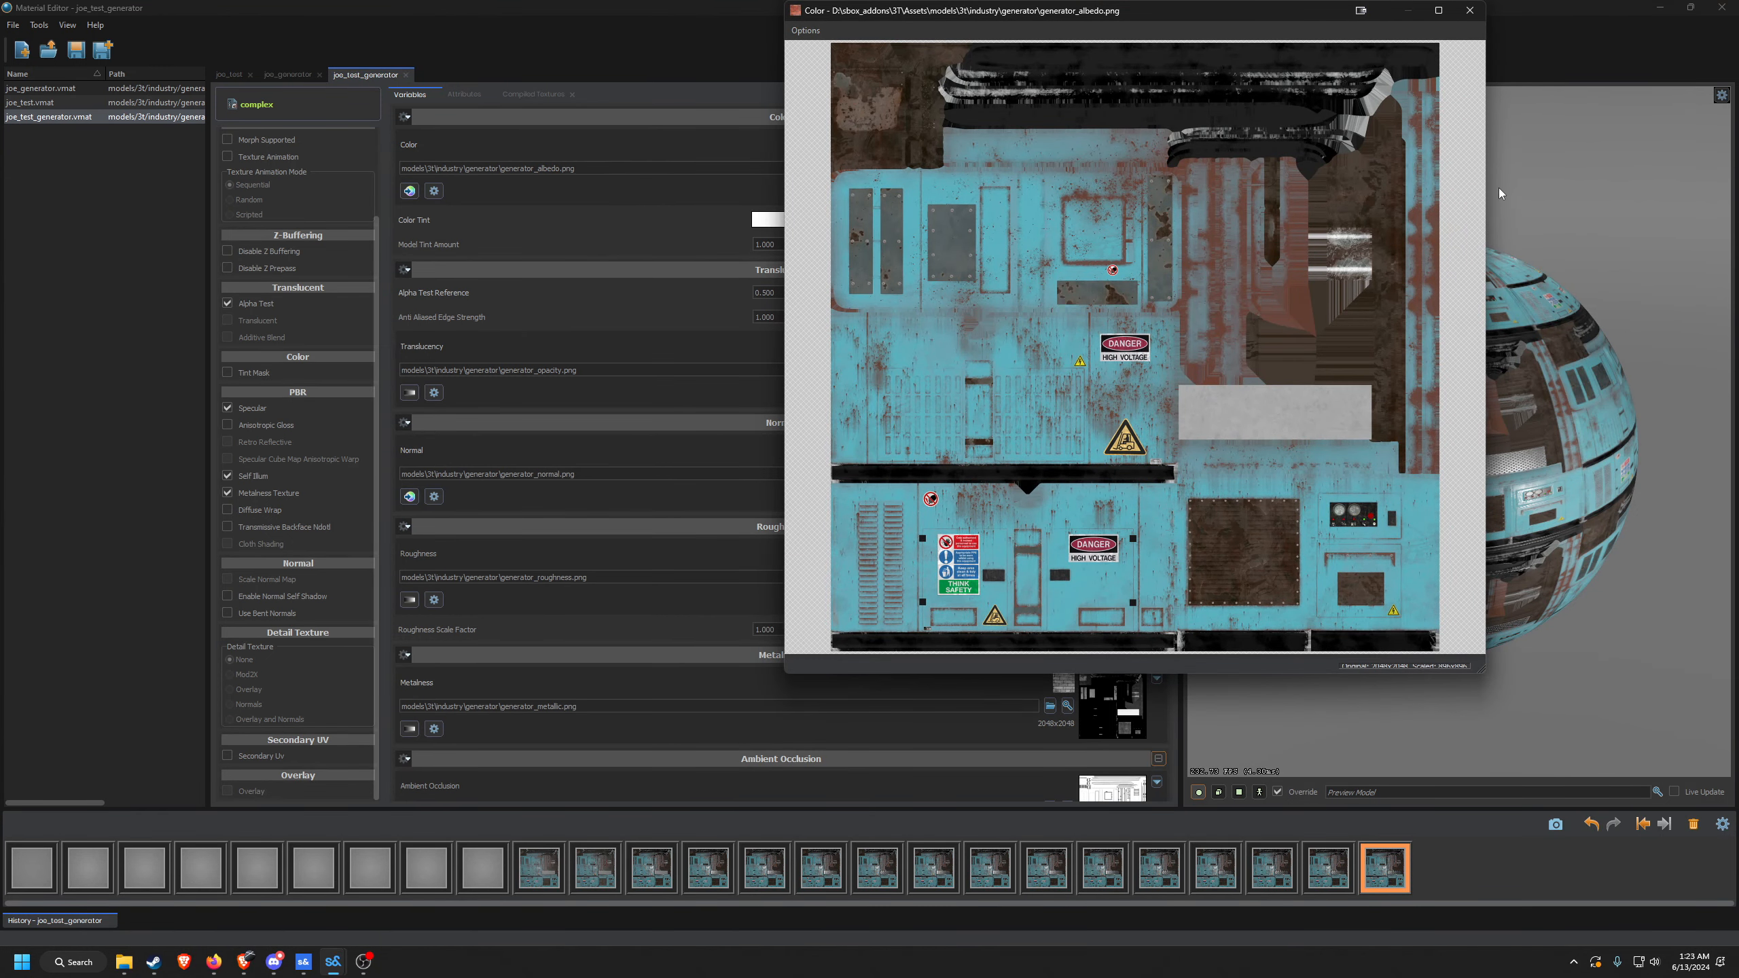
{"action": "left_click", "coordinate": [1469, 10]}
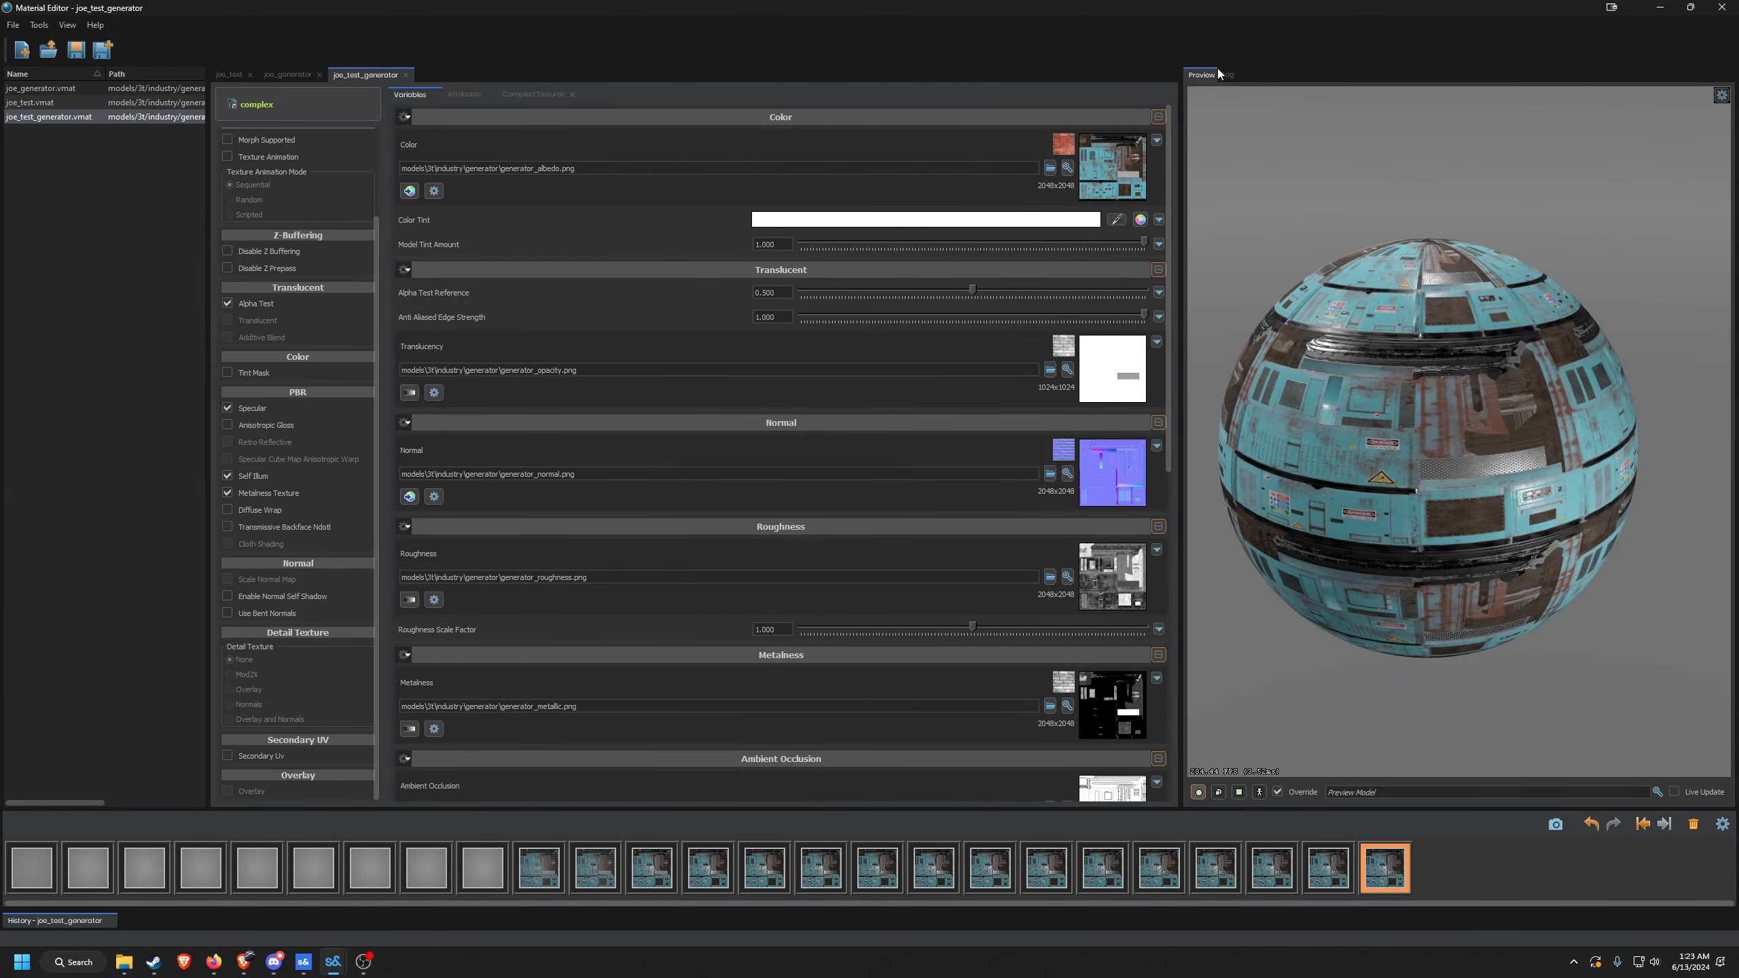
{"action": "left_click", "coordinate": [1120, 171]}
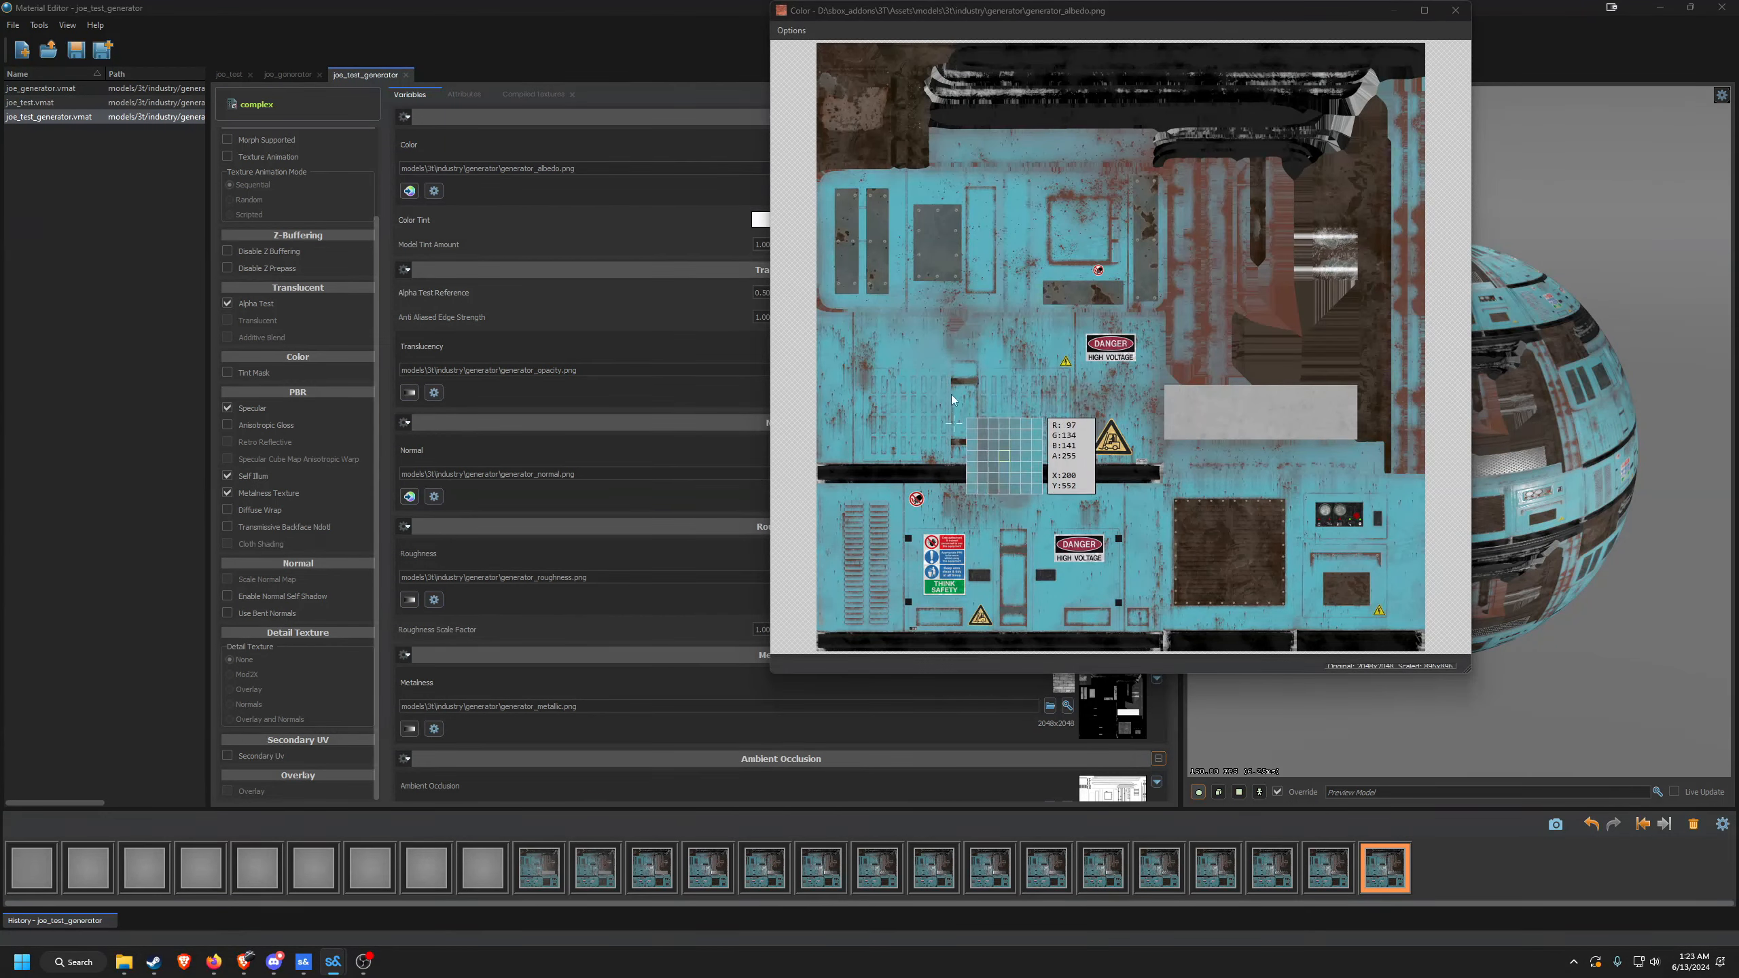
{"action": "left_click", "coordinate": [1456, 10]}
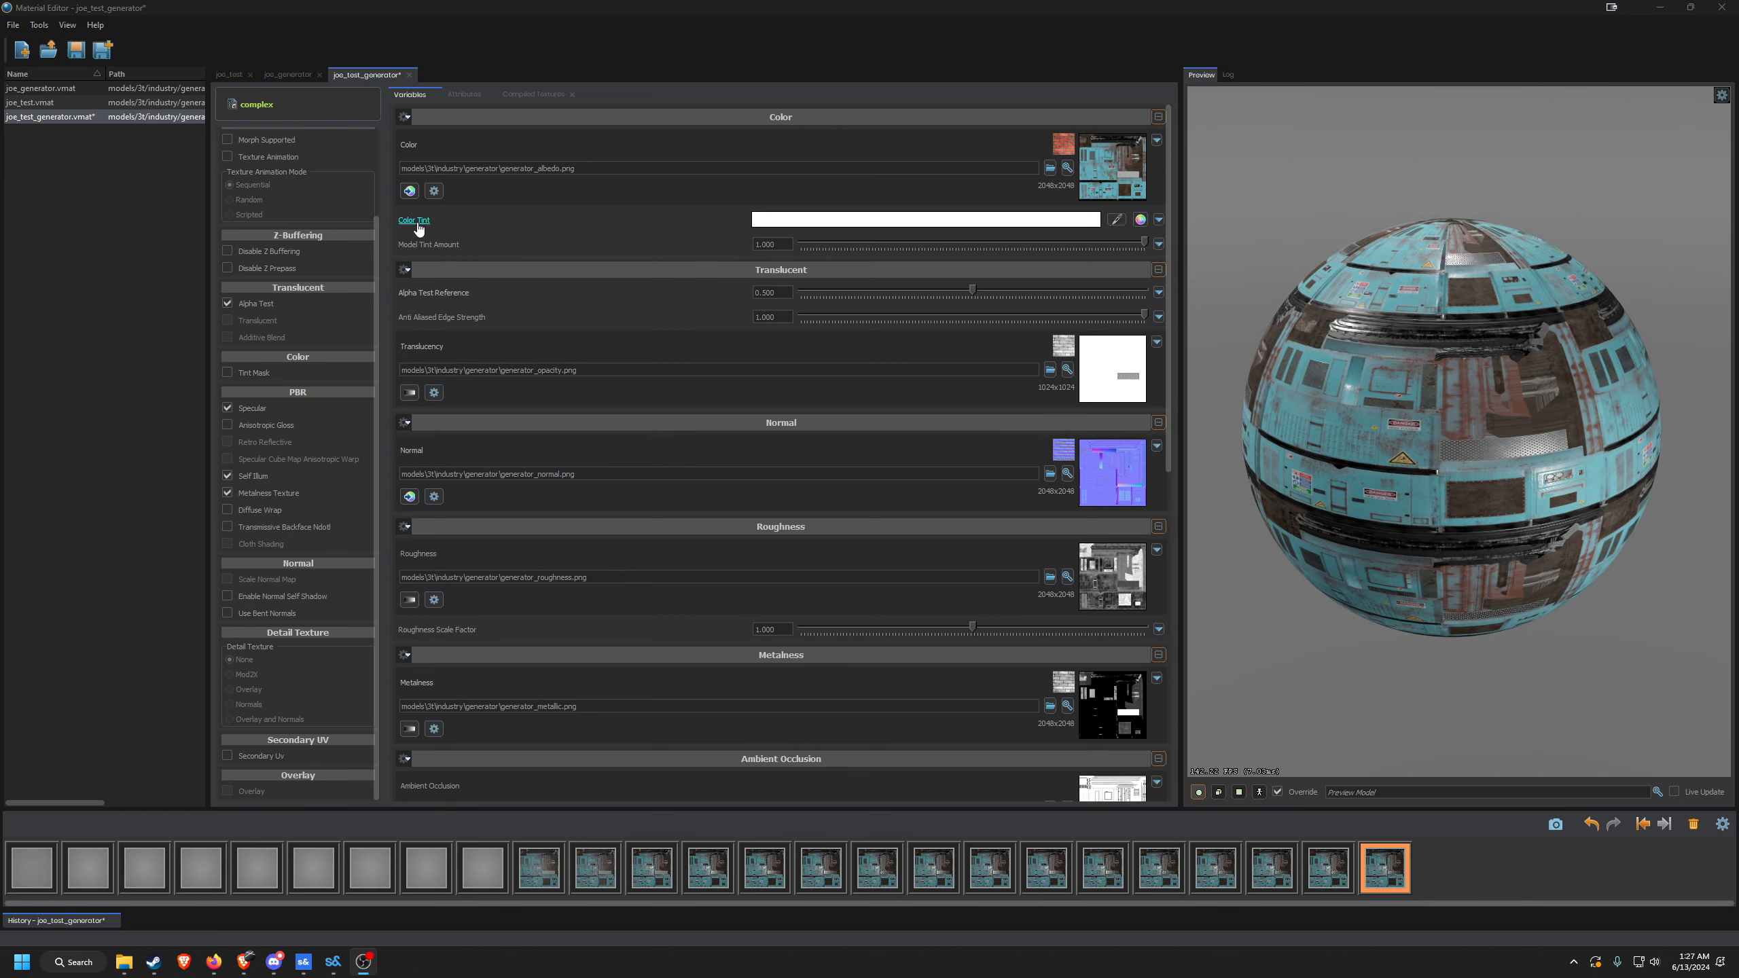
Try out Color Tint with a light red (#e97777), with white, and with a color sampled from the screen.
{"action": "left_click", "coordinate": [786, 221]}
{"action": "left_click", "coordinate": [1218, 523]}
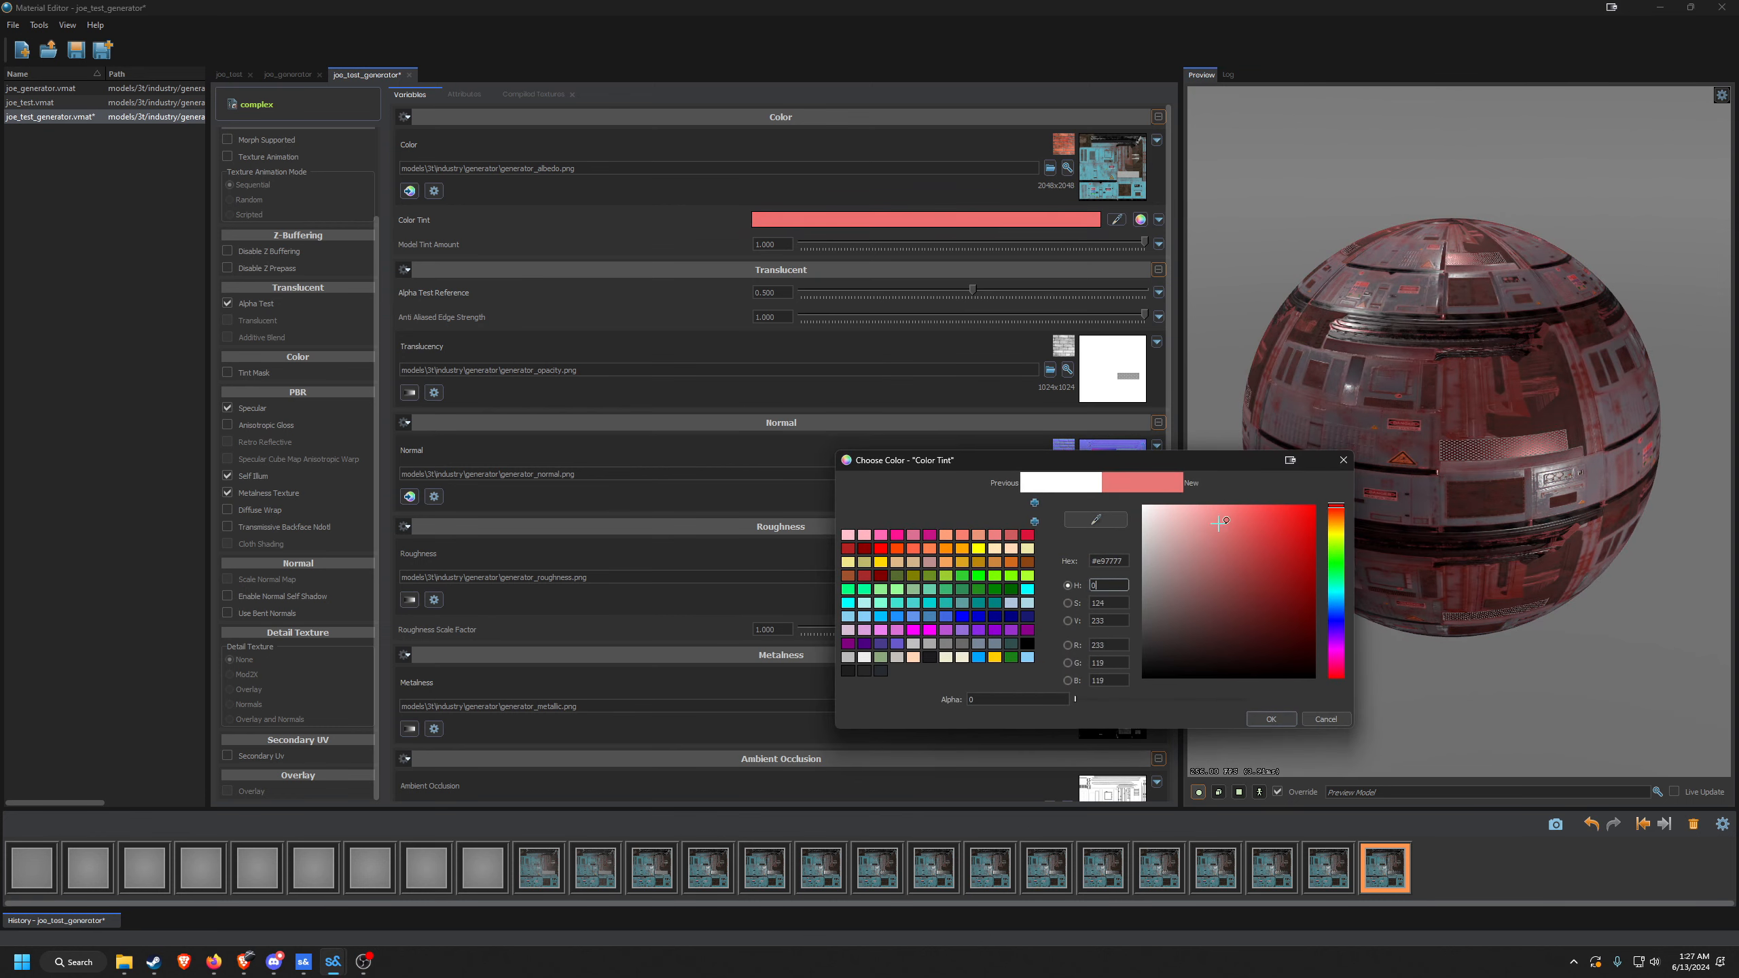
{"action": "mouse_move", "coordinate": [1219, 523]}
{"action": "left_mouse_down"}
{"action": "mouse_move", "coordinate": [1161, 591]}
{"action": "mouse_move", "coordinate": [1170, 571]}
{"action": "mouse_move", "coordinate": [1105, 472]}
{"action": "left_mouse_up"}
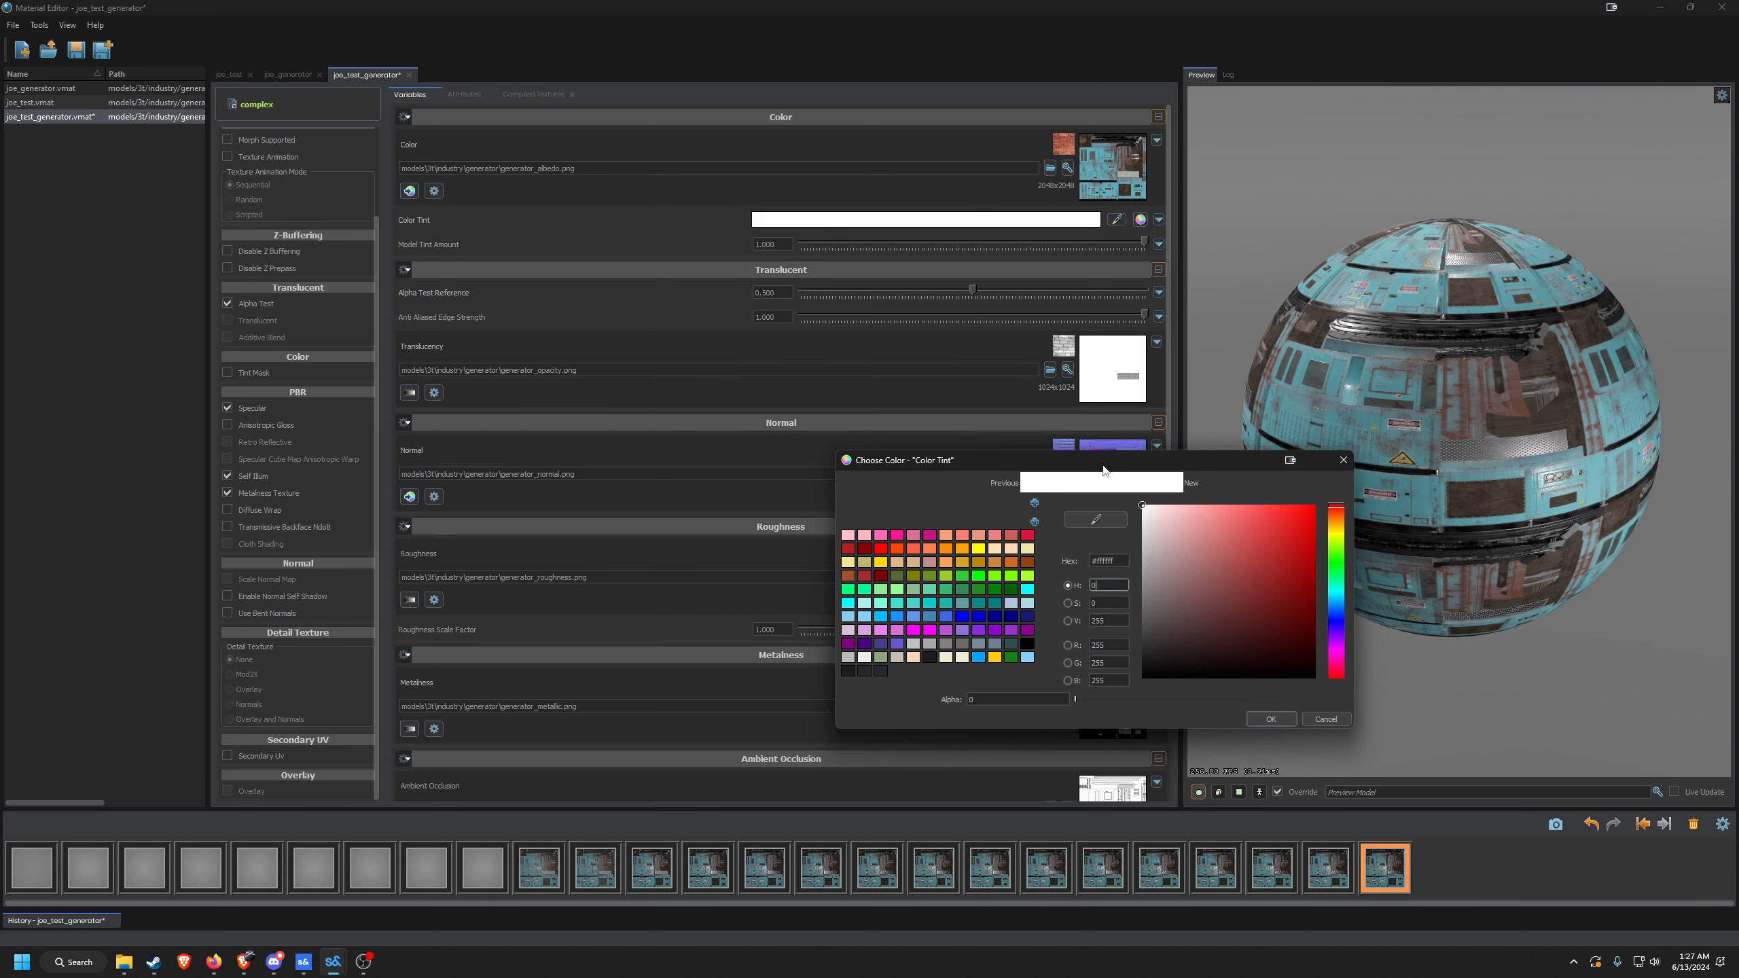
{"action": "left_click", "coordinate": [1271, 721]}
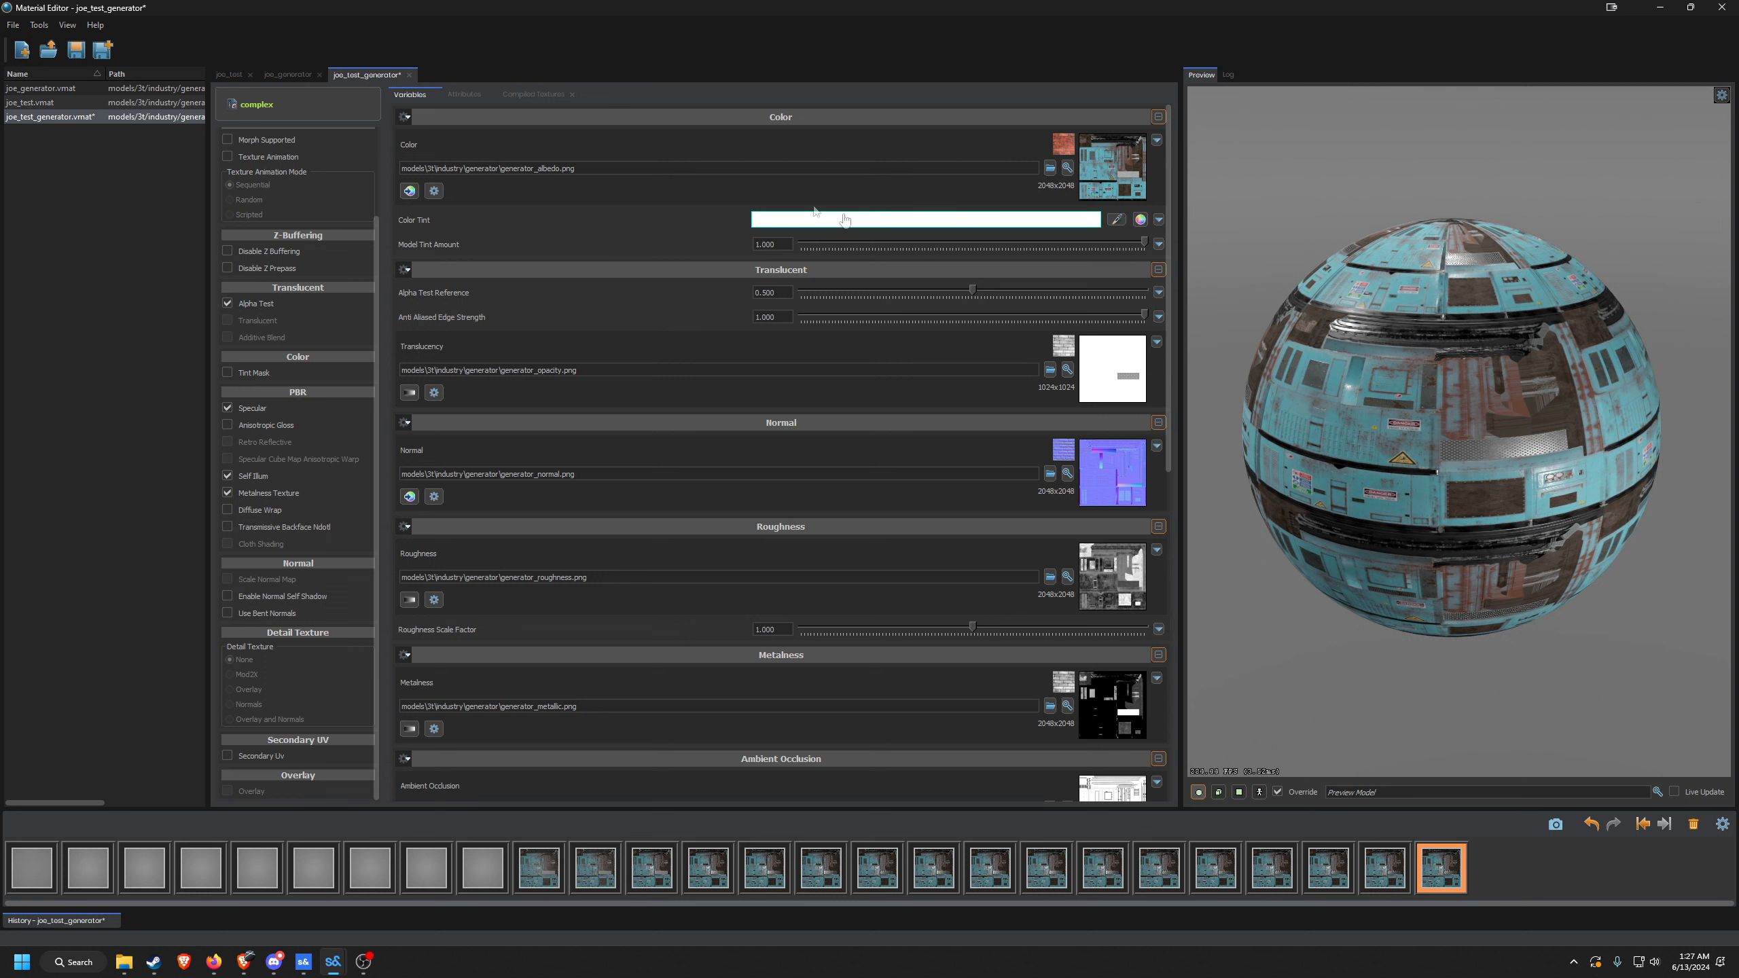
{"action": "left_click", "coordinate": [1117, 221]}
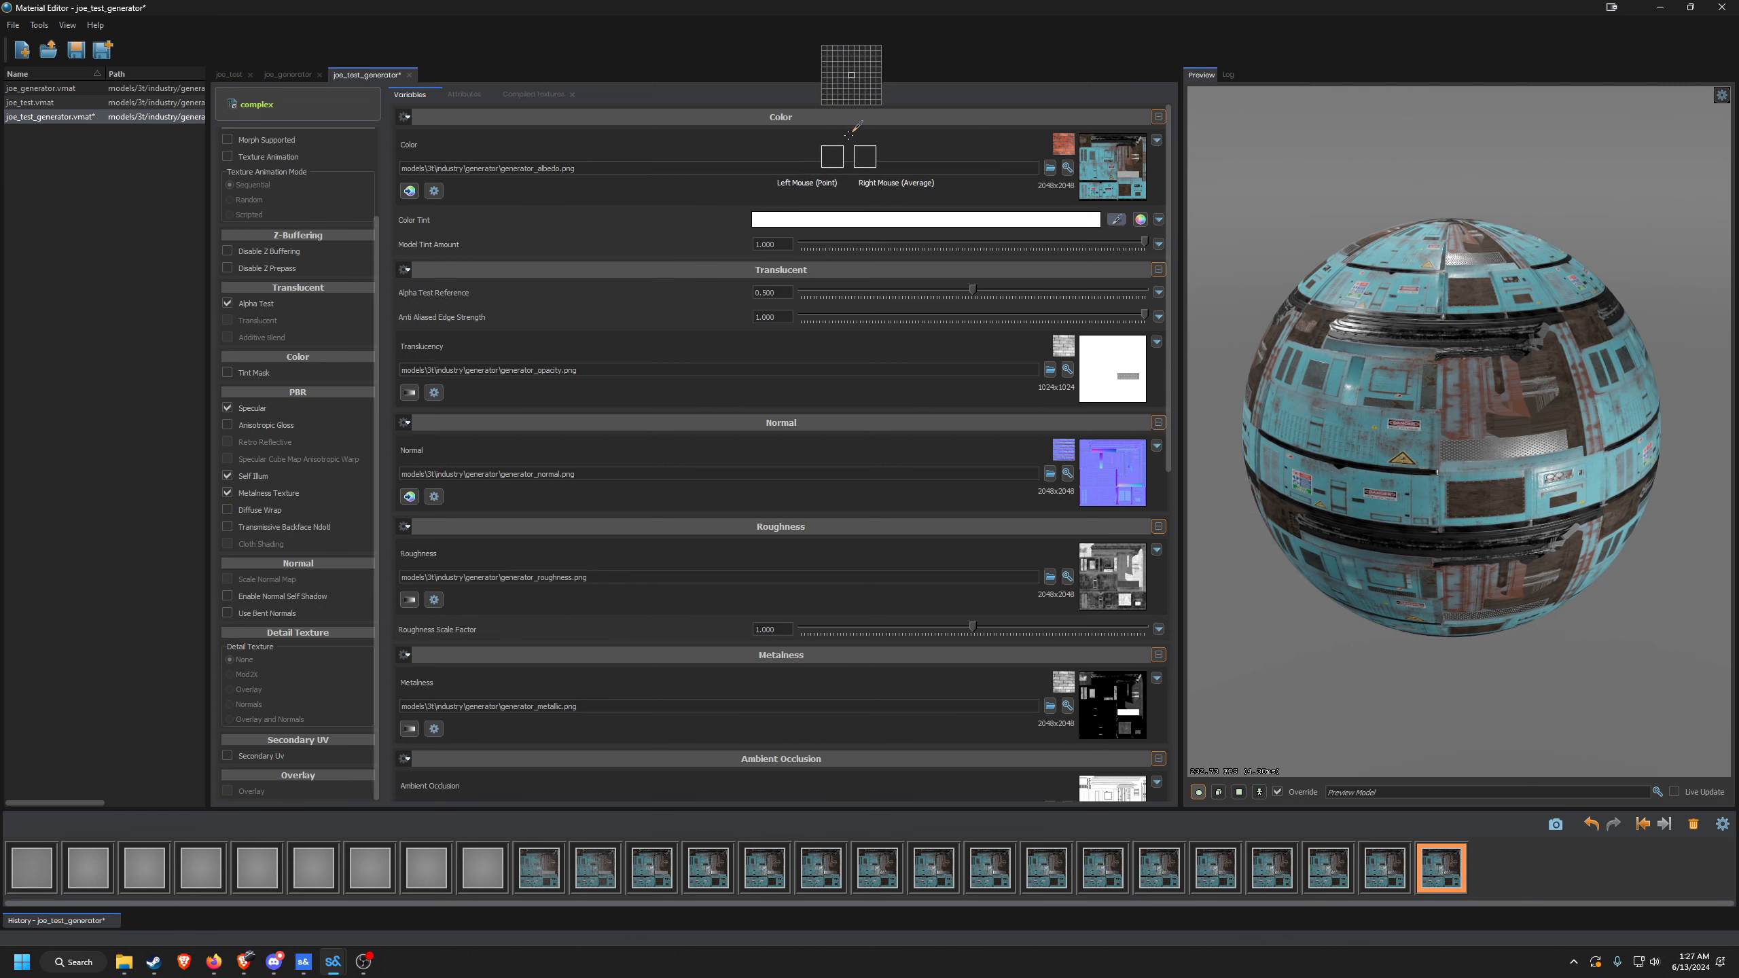
{"action": "left_click", "coordinate": [835, 134]}
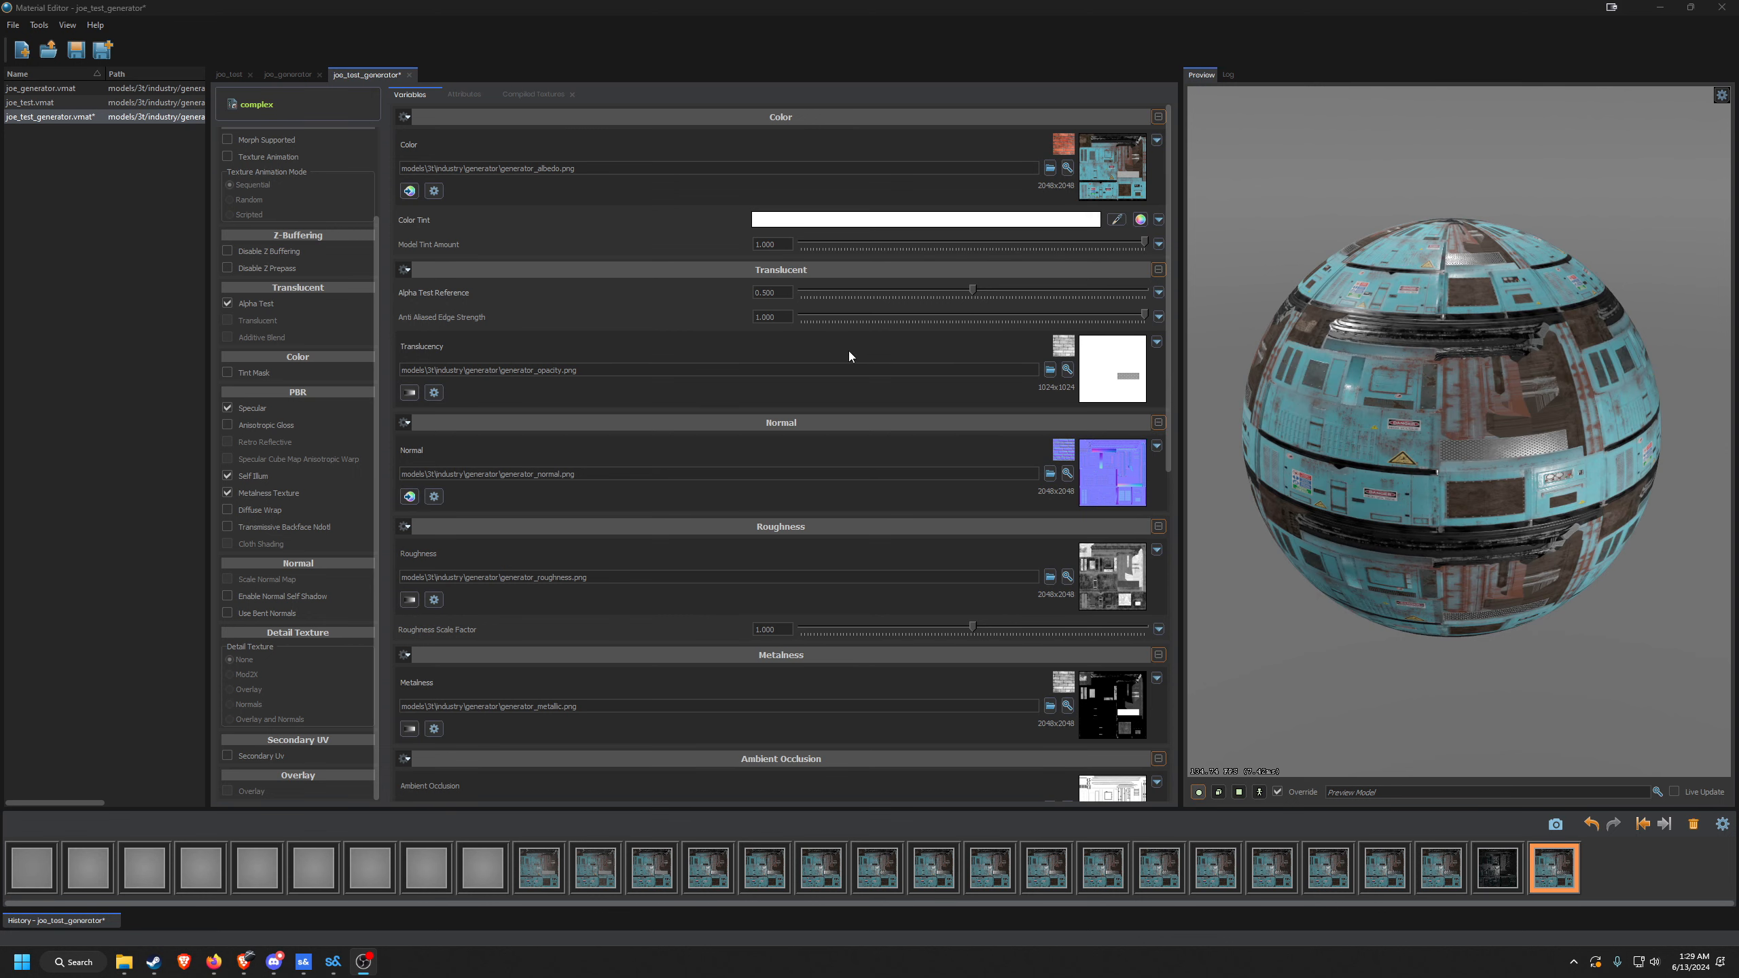
Switch the Color input from its texture to a solid color and try different colors for it.
{"action": "left_click", "coordinate": [410, 191]}
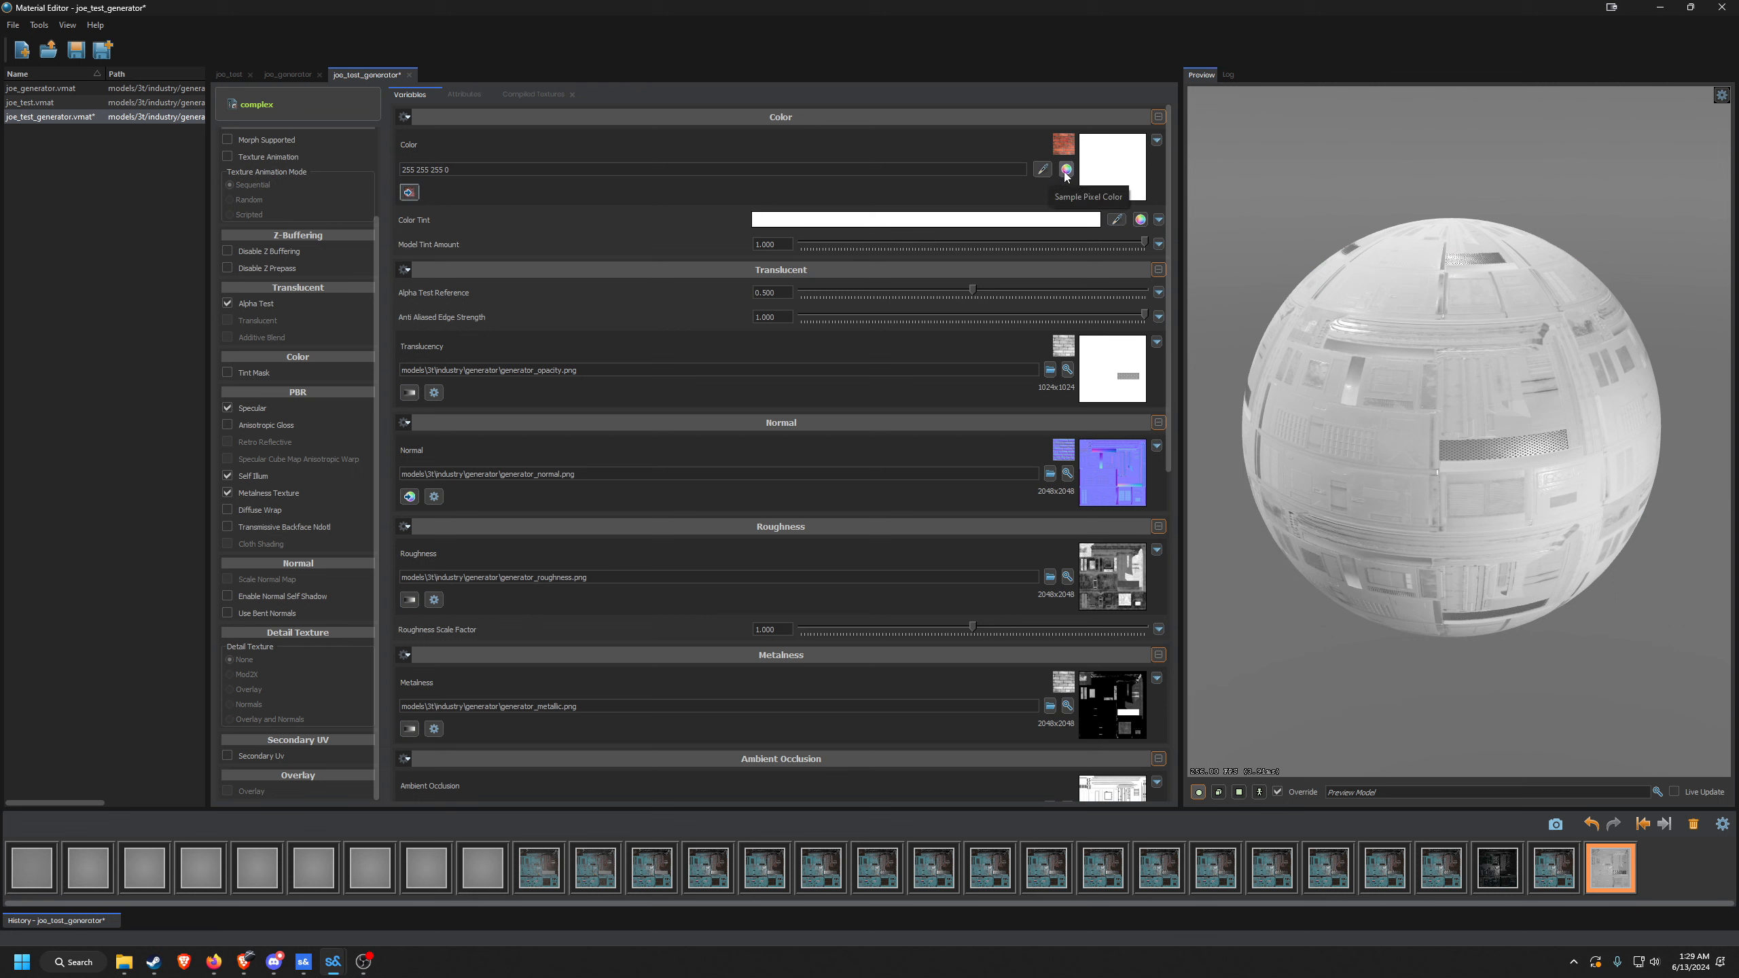
{"action": "left_click", "coordinate": [1110, 195]}
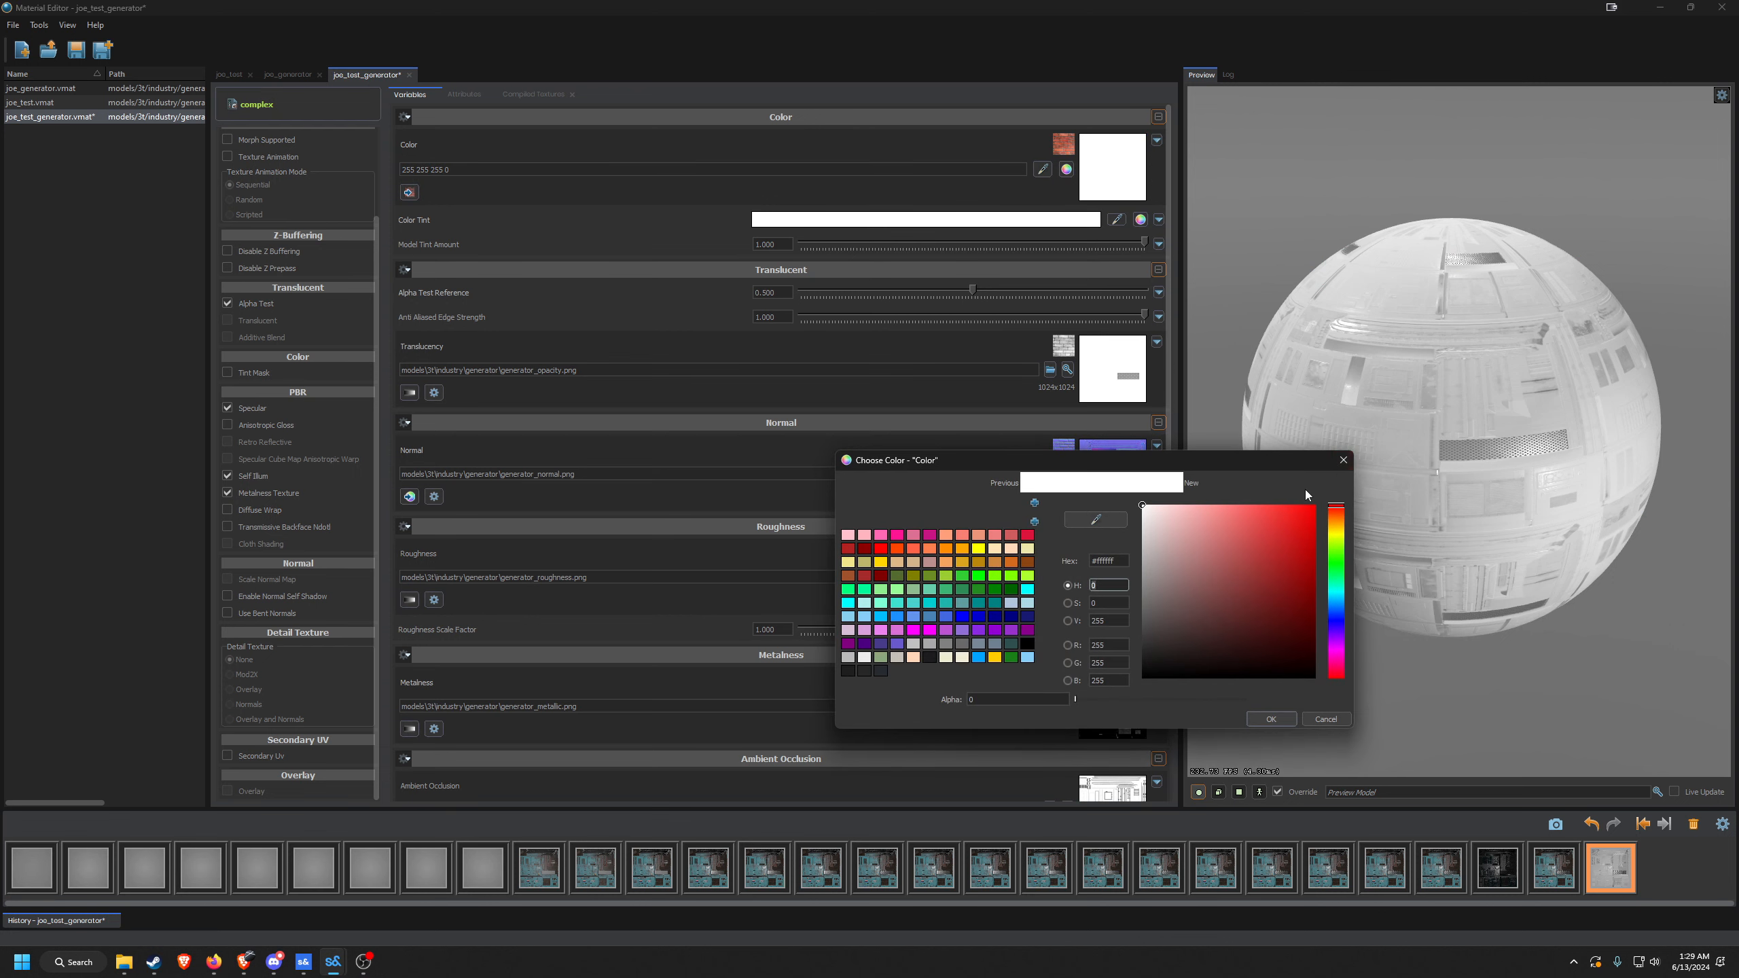
{"action": "mouse_move", "coordinate": [1207, 564]}
{"action": "left_mouse_down"}
{"action": "mouse_move", "coordinate": [1284, 649]}
{"action": "mouse_move", "coordinate": [1191, 626]}
{"action": "mouse_move", "coordinate": [1139, 552]}
{"action": "mouse_move", "coordinate": [1167, 525]}
{"action": "mouse_move", "coordinate": [1150, 504]}
{"action": "left_mouse_up"}
{"action": "mouse_move", "coordinate": [1197, 575]}
{"action": "left_mouse_down"}
{"action": "mouse_move", "coordinate": [1180, 658]}
{"action": "mouse_move", "coordinate": [1178, 590]}
{"action": "left_mouse_up"}
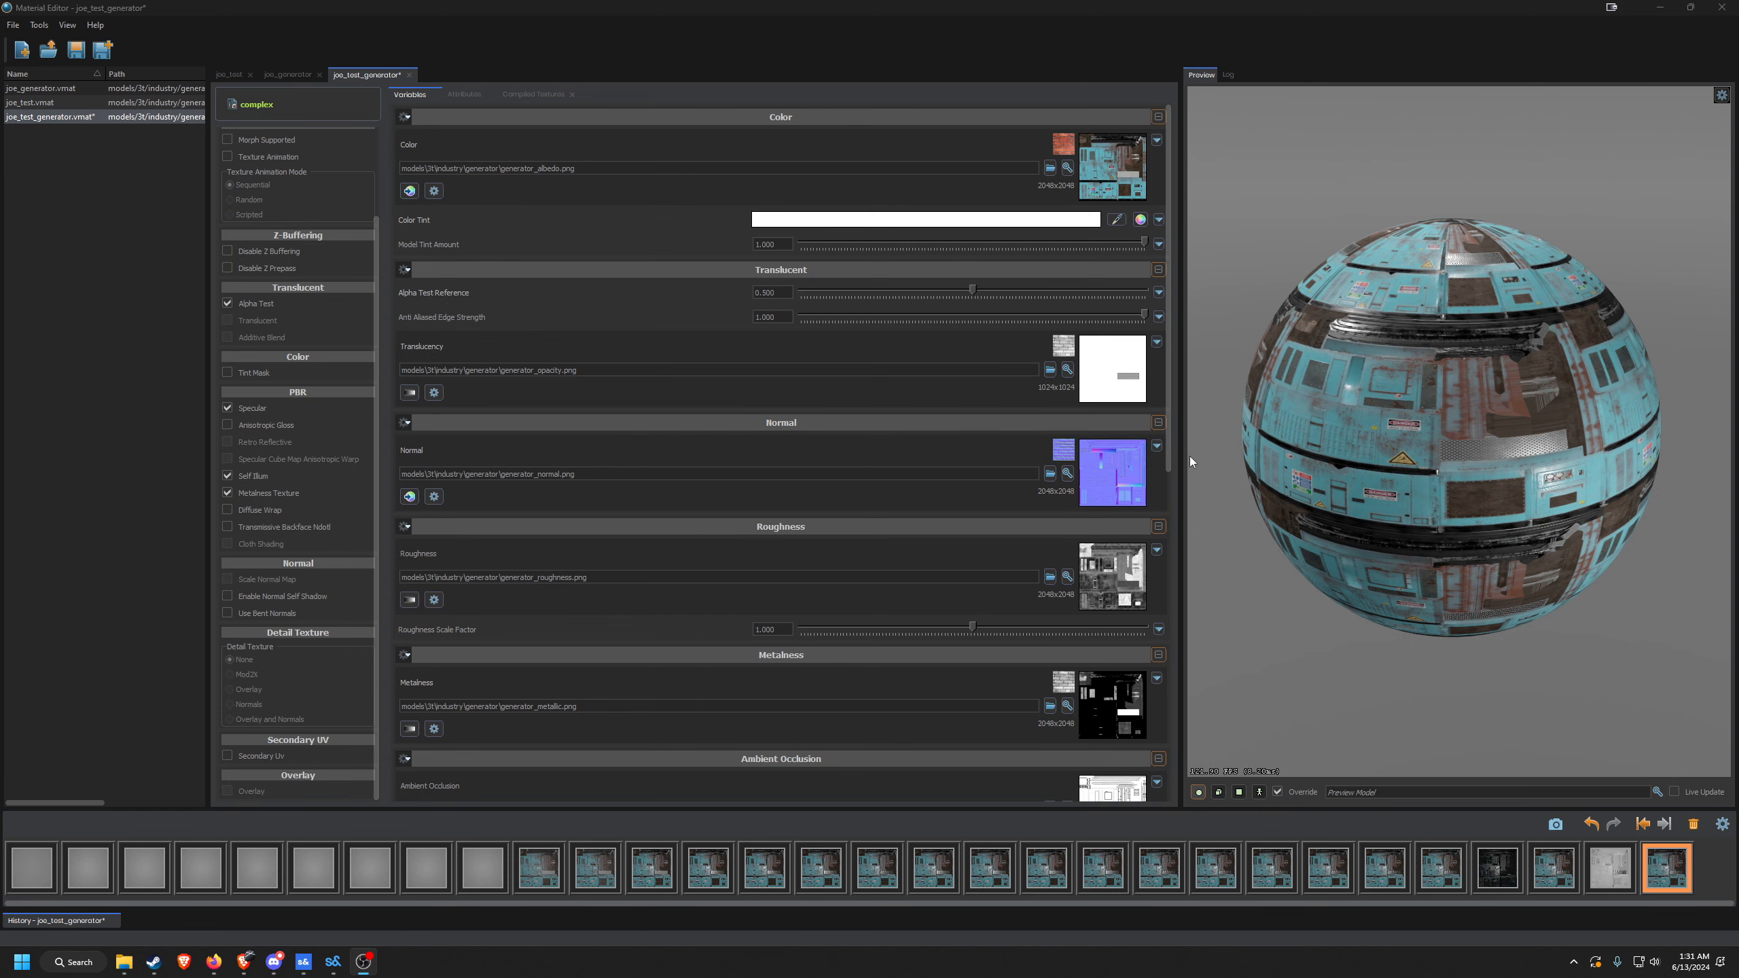
Examine the Normal texture enlarged, check the surface relief close up on the preview sphere, and view the Roughness texture.
{"action": "double_click", "coordinate": [1129, 492]}
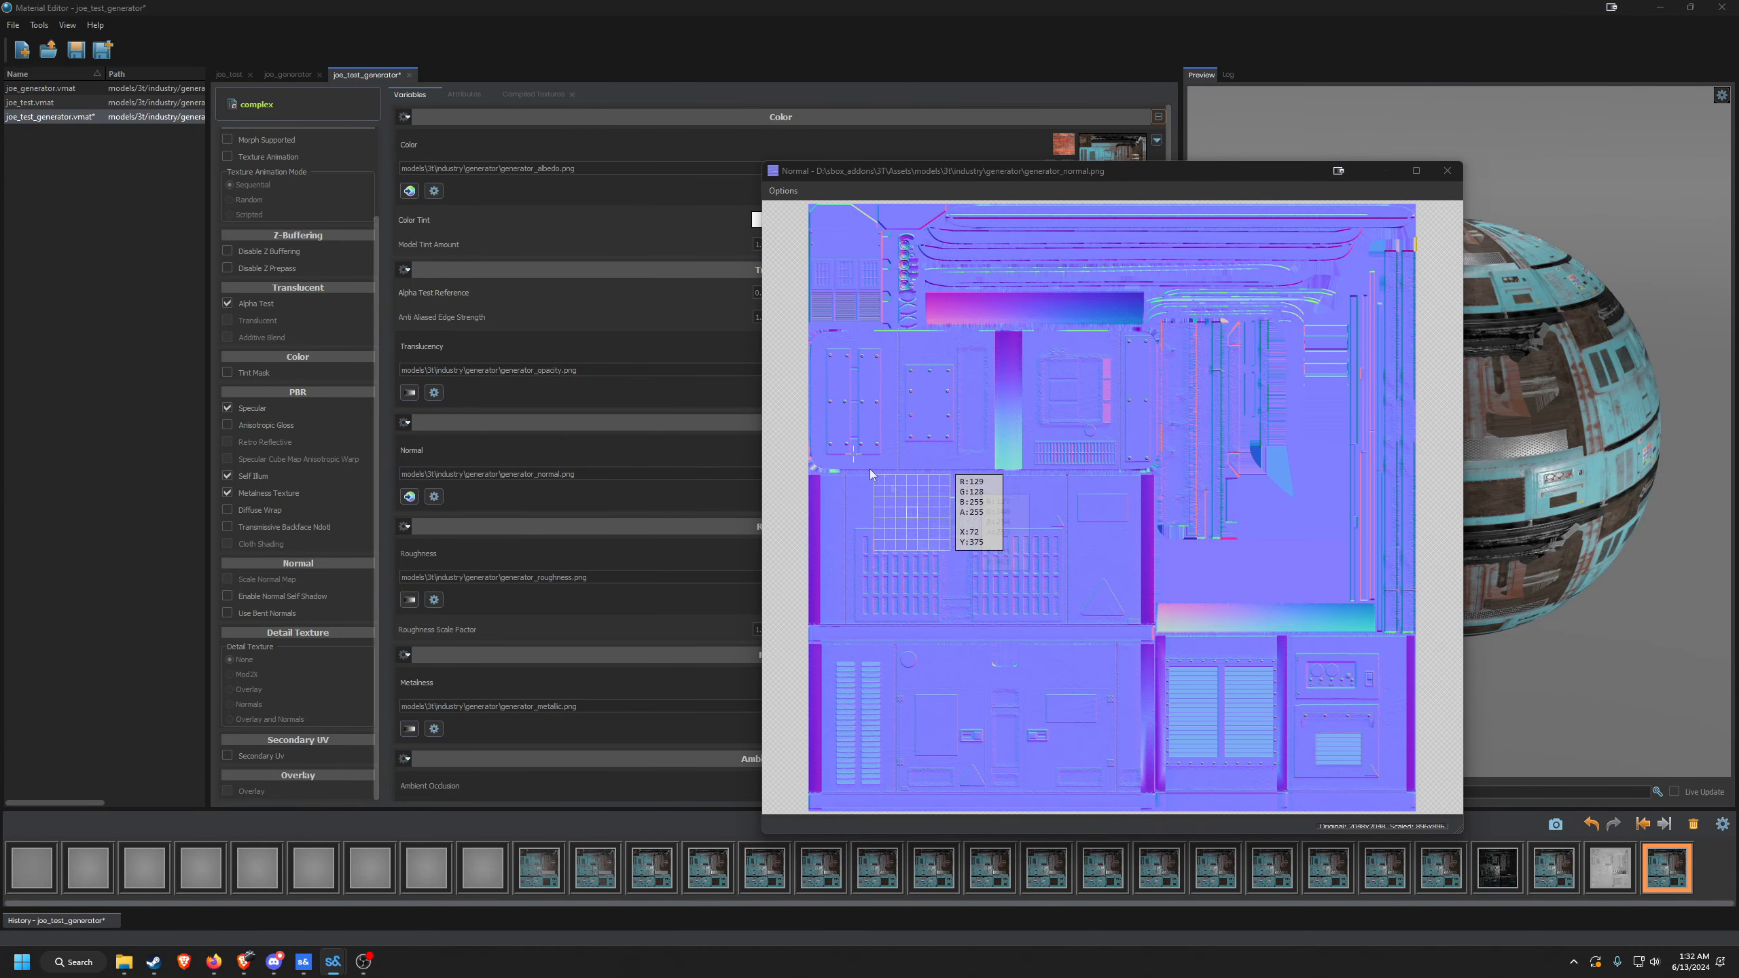
{"action": "left_click", "coordinate": [1448, 170]}
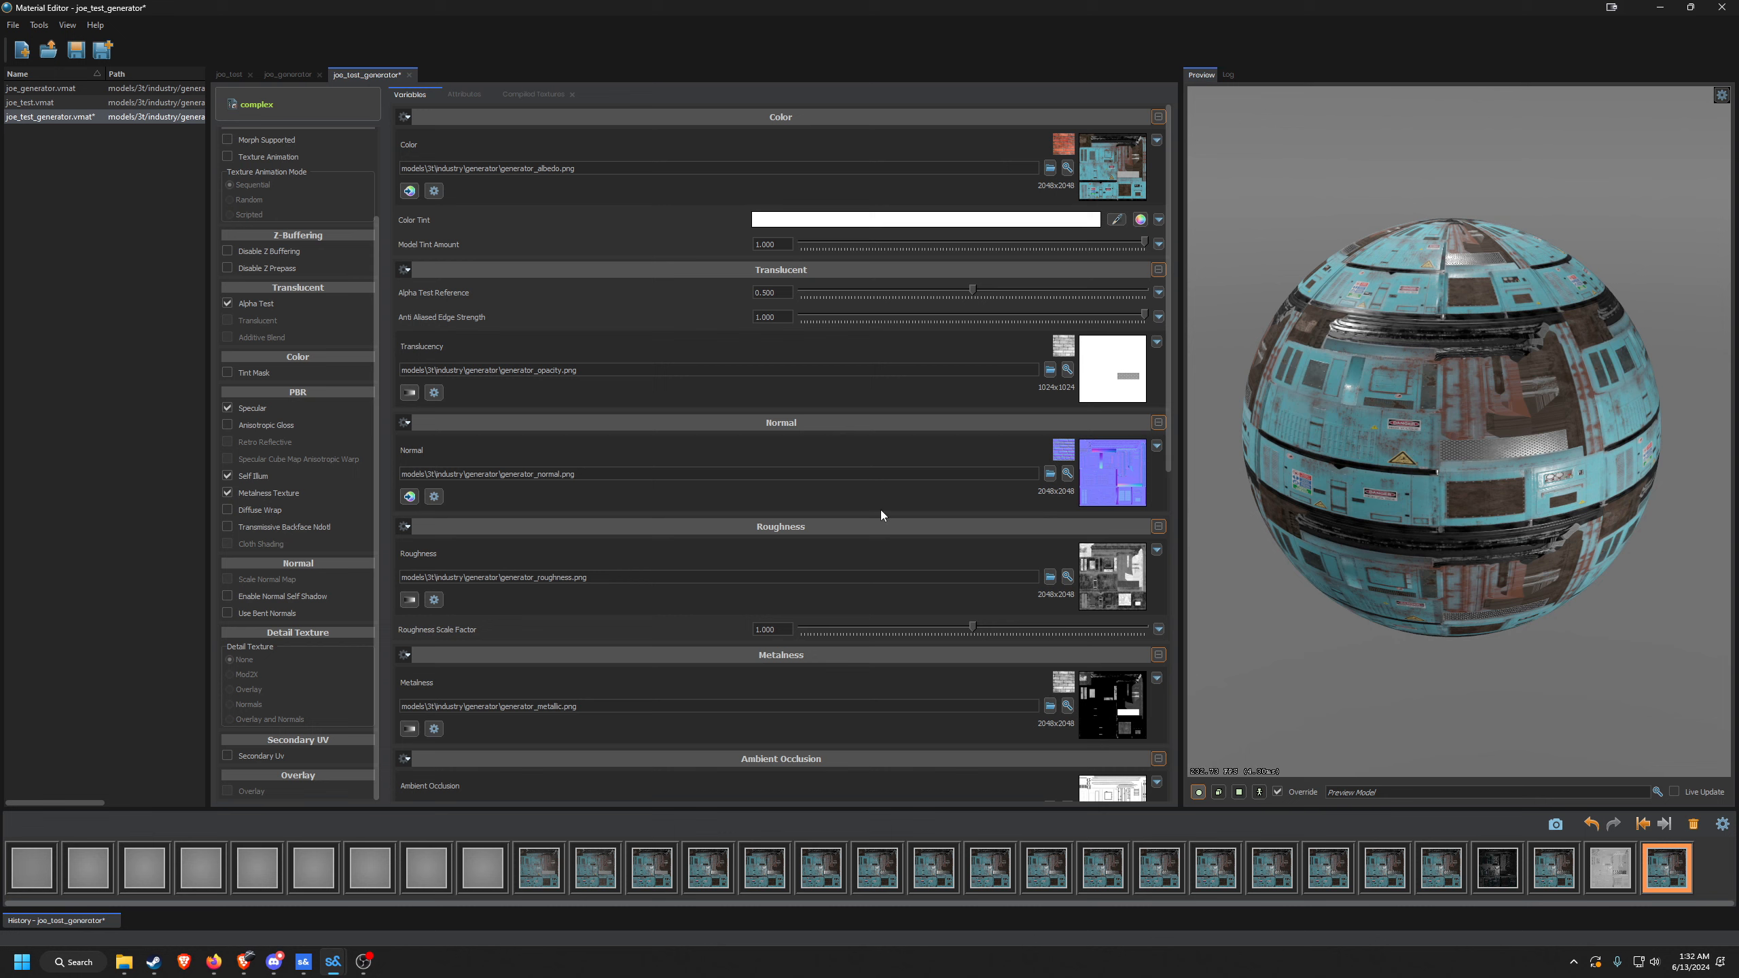
{"action": "left_click_drag", "start_coordinate": [1514, 466], "coordinate": [1602, 353]}
{"action": "key", "text": "w"}
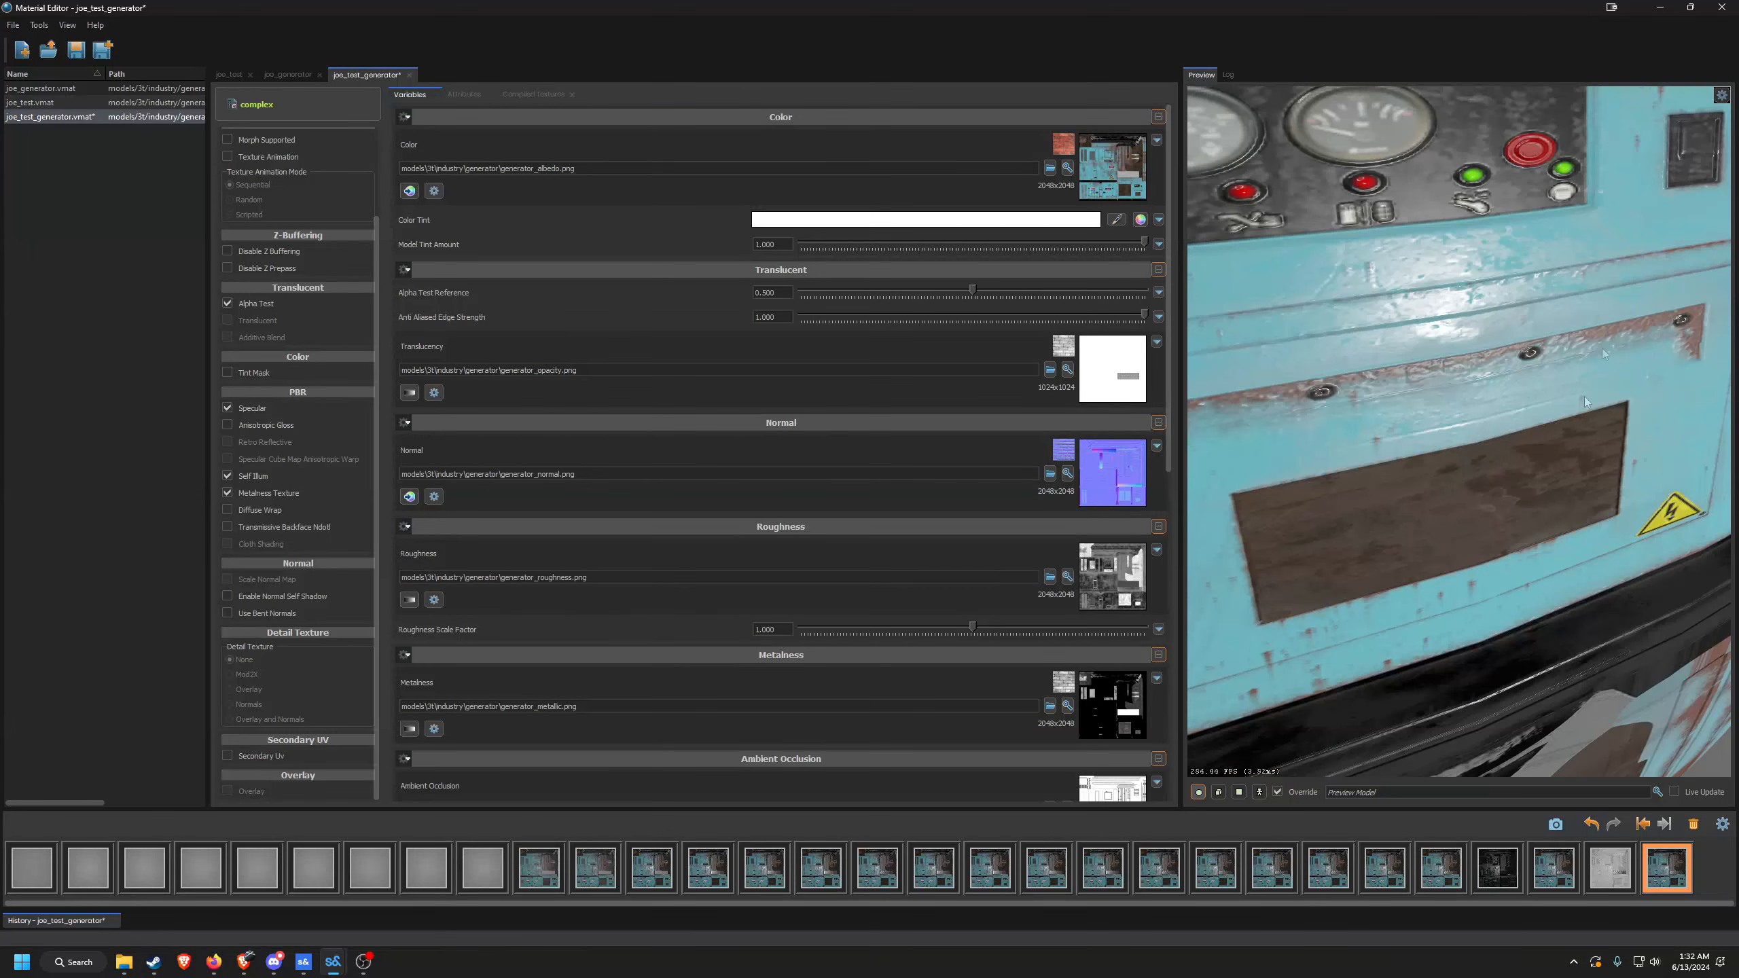
{"action": "scroll", "coordinate": [1423, 315], "scroll_direction": "down", "scroll_amount": 3}
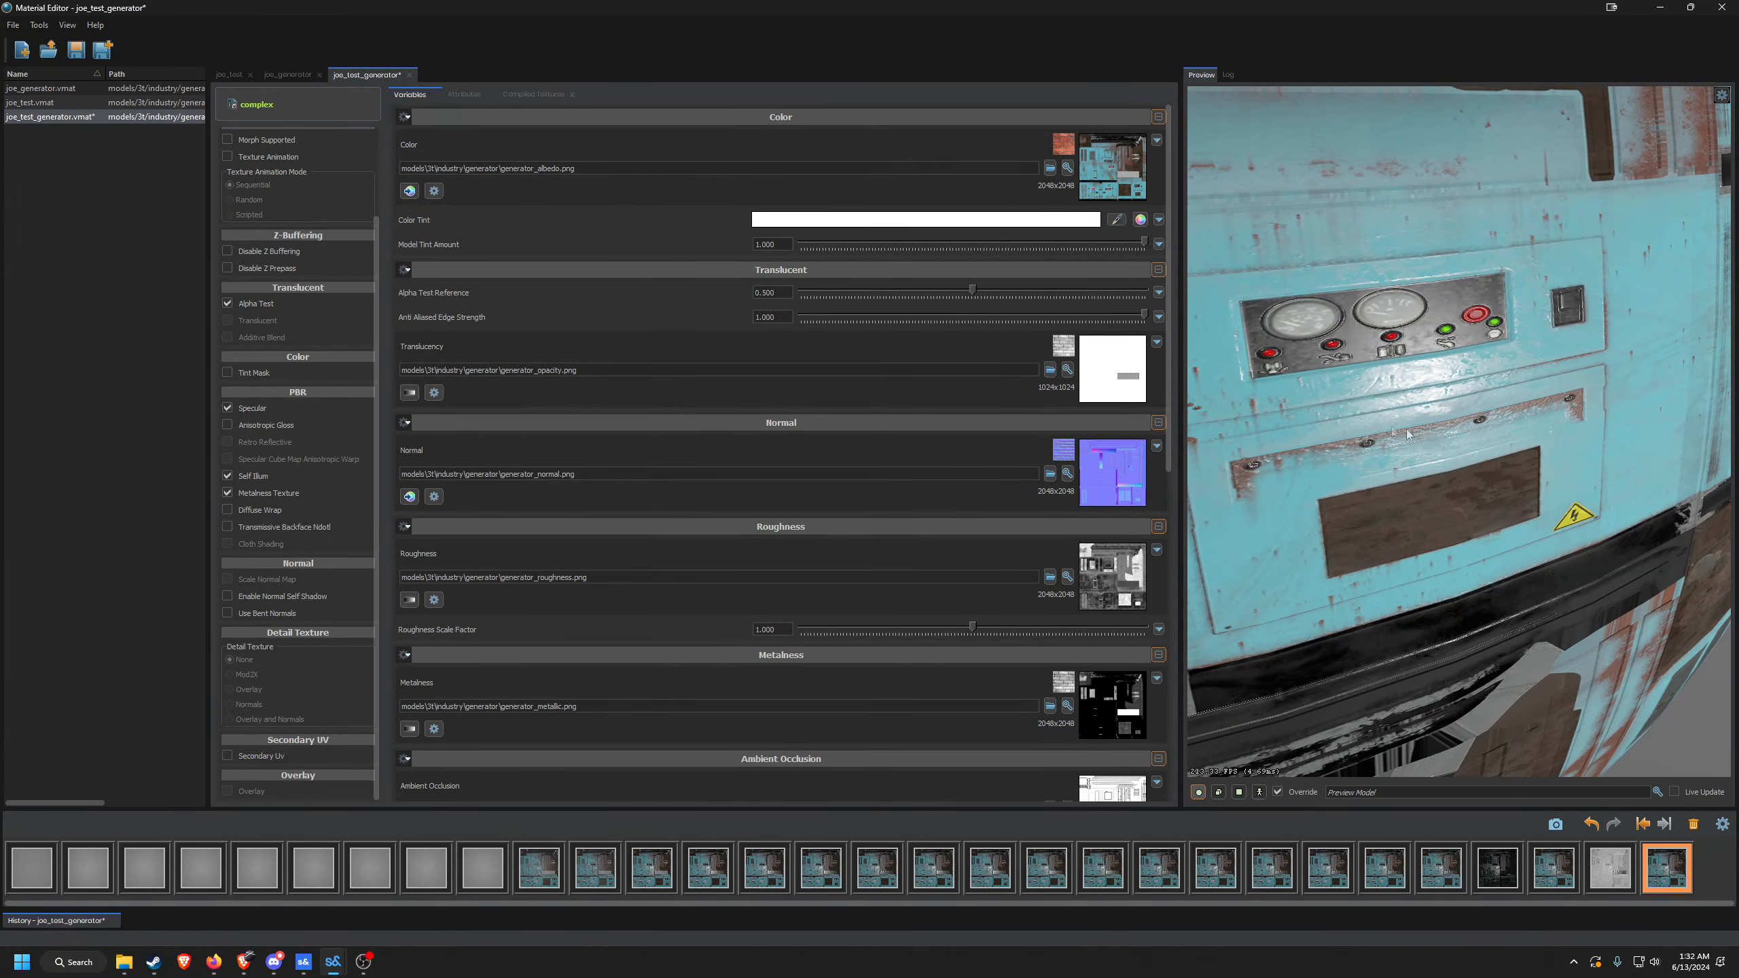
{"action": "left_click", "coordinate": [1113, 577]}
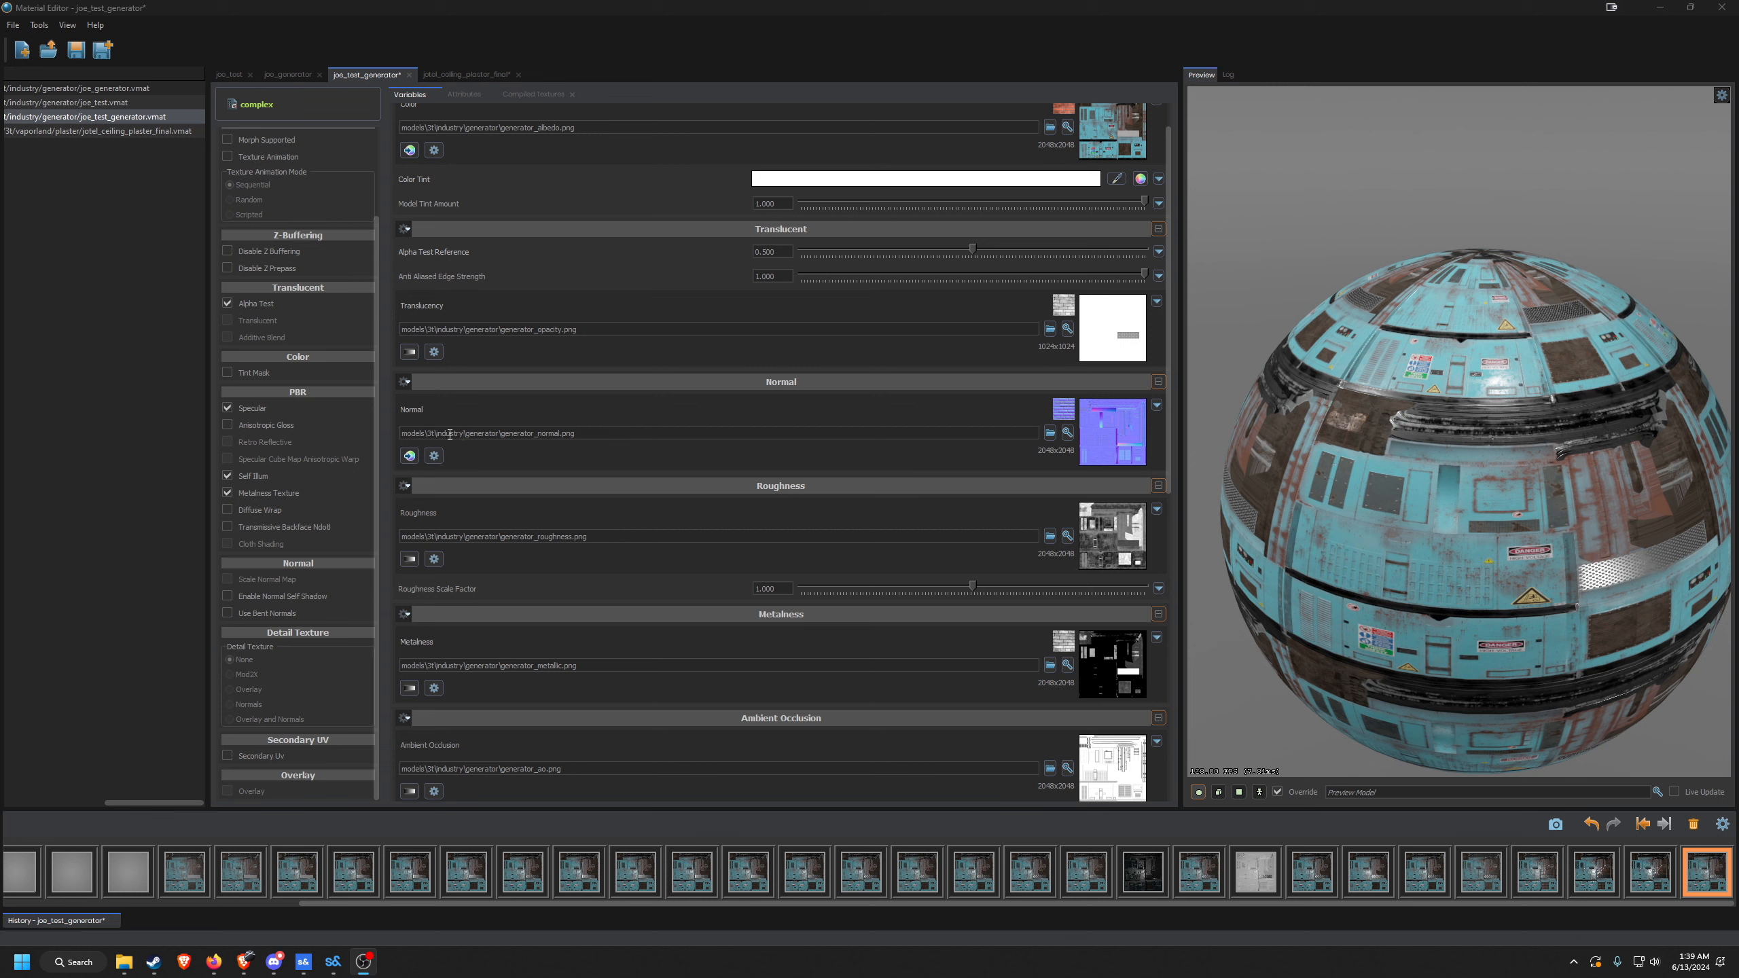
Try a flat color for Normal and a slider value of 0.862 and 0.754 for Roughness in place of their textures.
{"action": "left_click", "coordinate": [410, 456]}
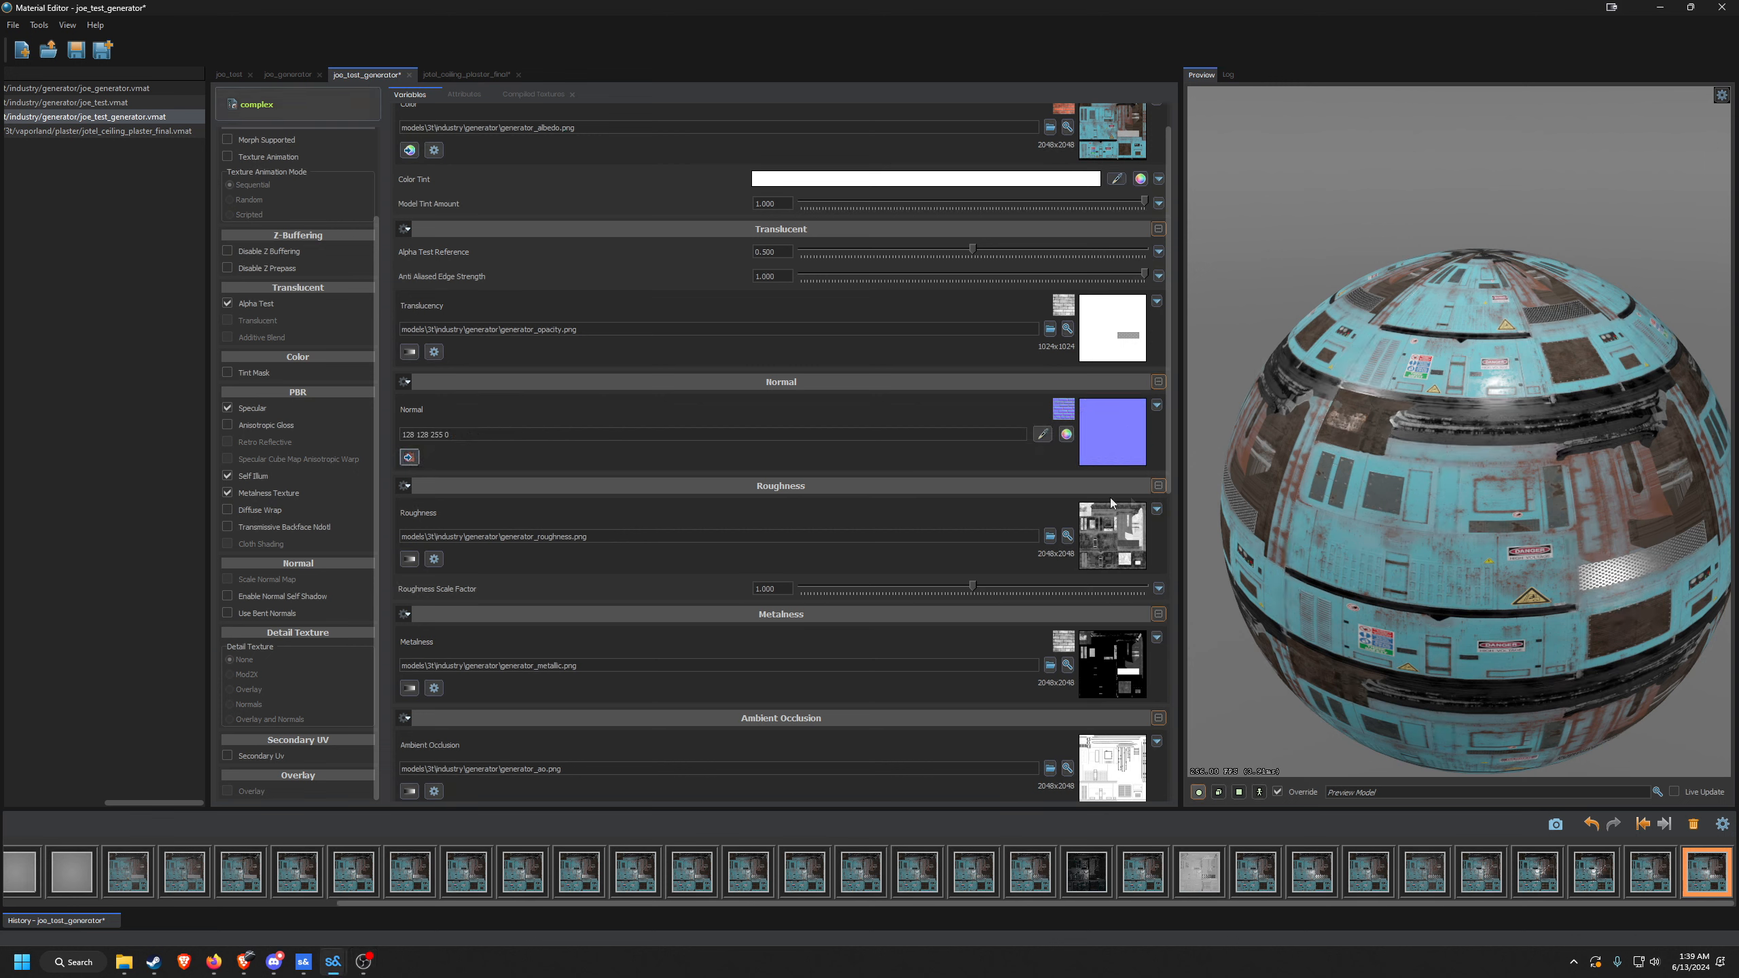
{"action": "left_click", "coordinate": [409, 456]}
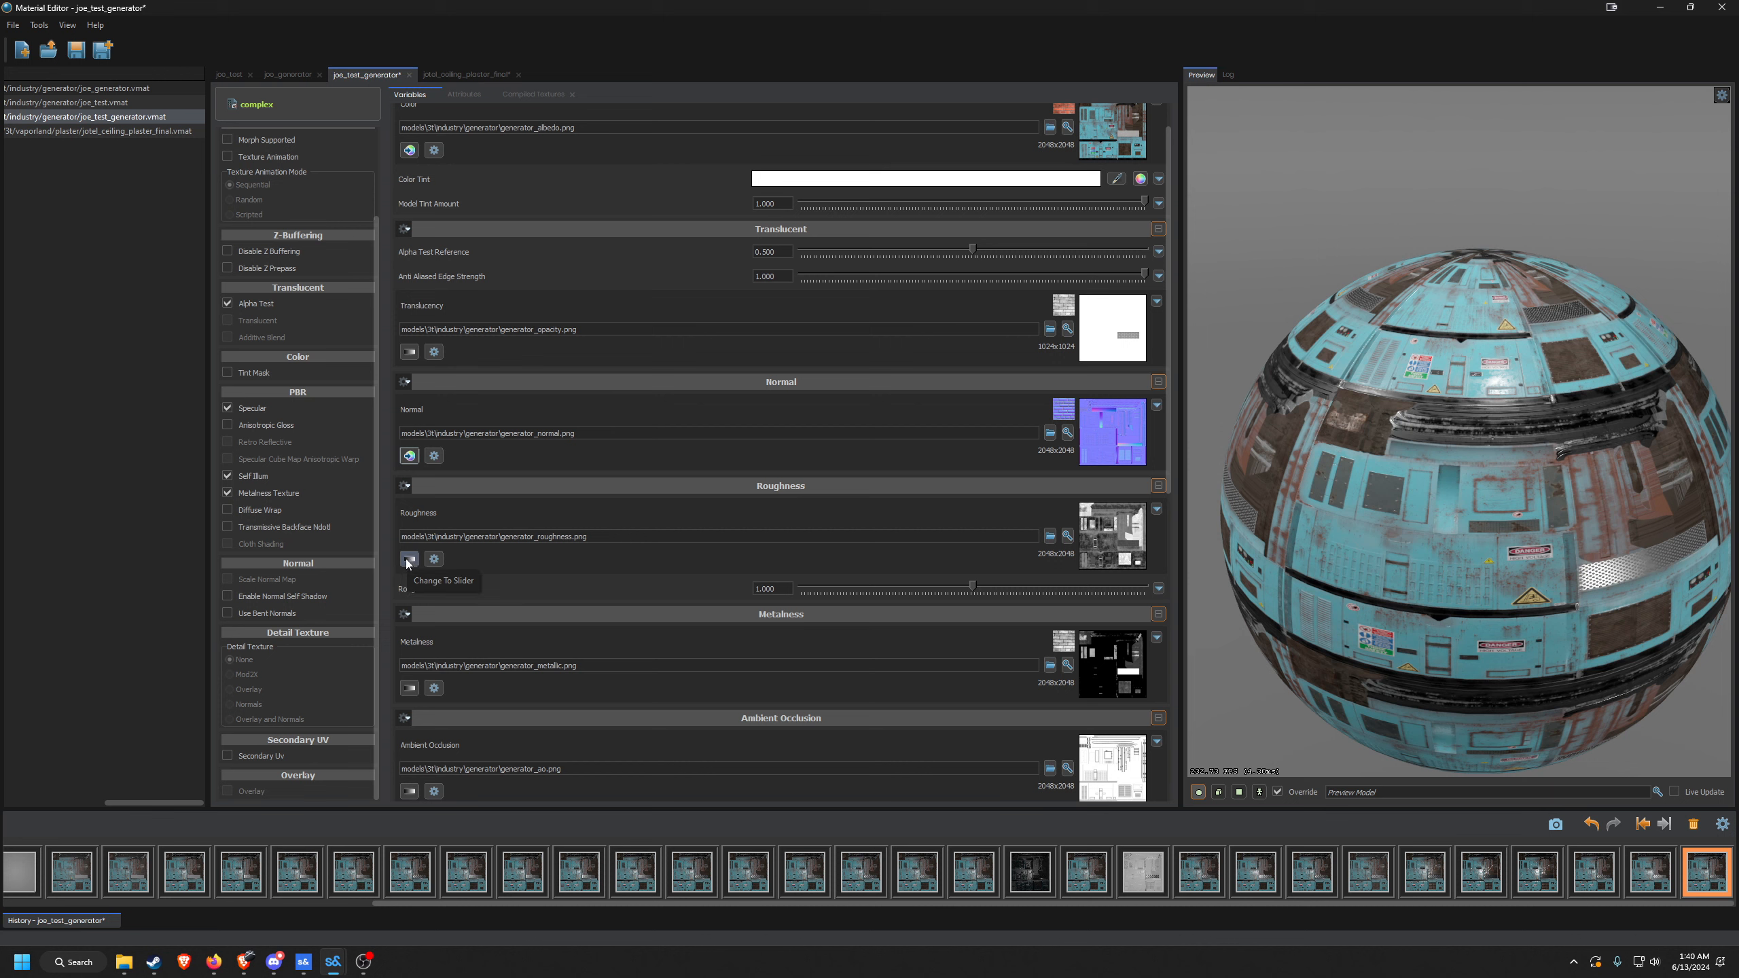
{"action": "left_click", "coordinate": [409, 559]}
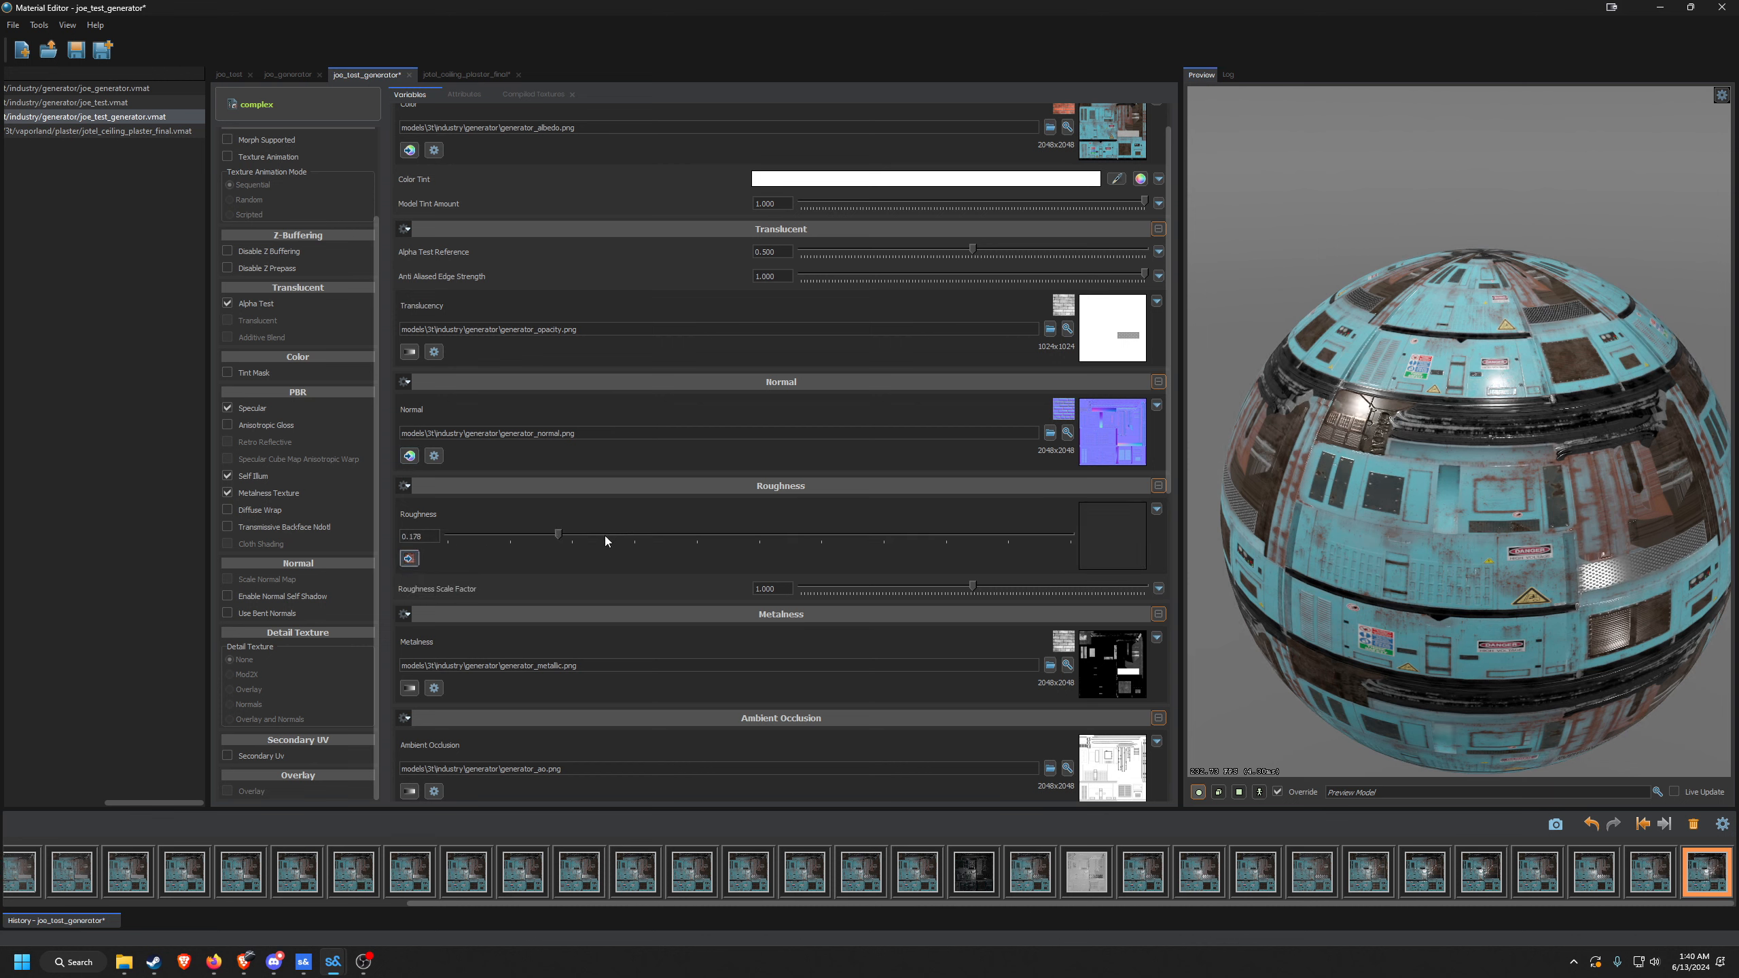
{"action": "left_click_drag", "start_coordinate": [605, 536], "coordinate": [983, 529]}
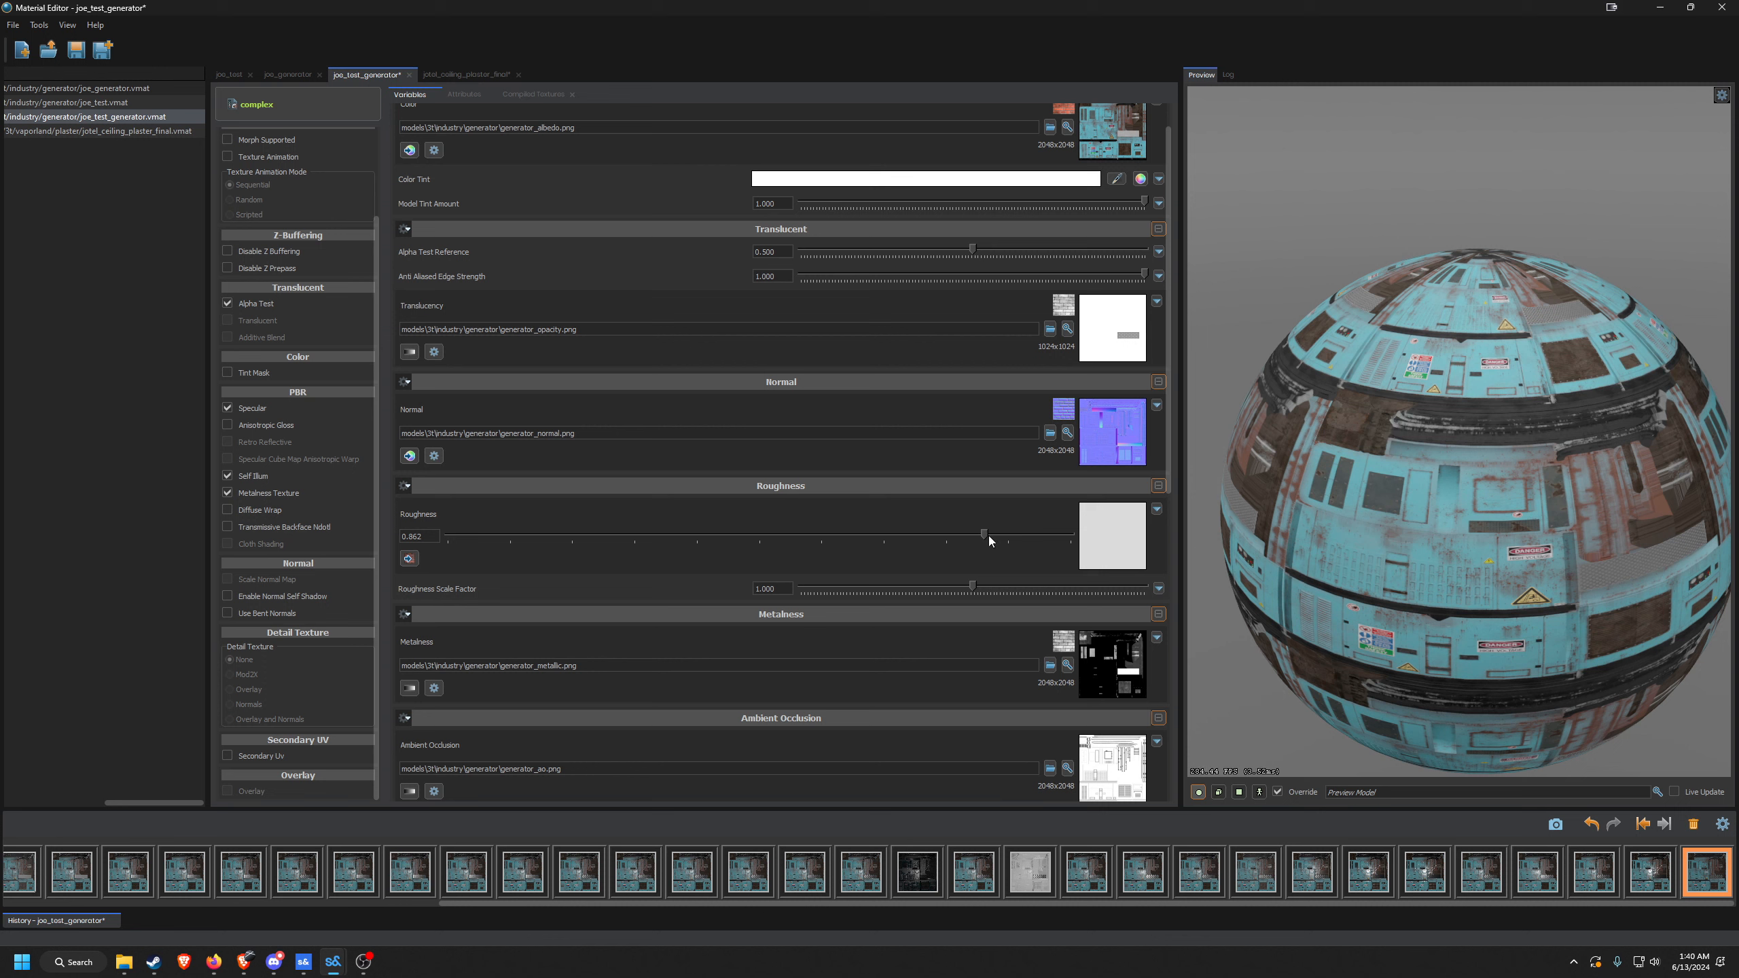
{"action": "left_click_drag", "start_coordinate": [980, 540], "coordinate": [920, 533]}
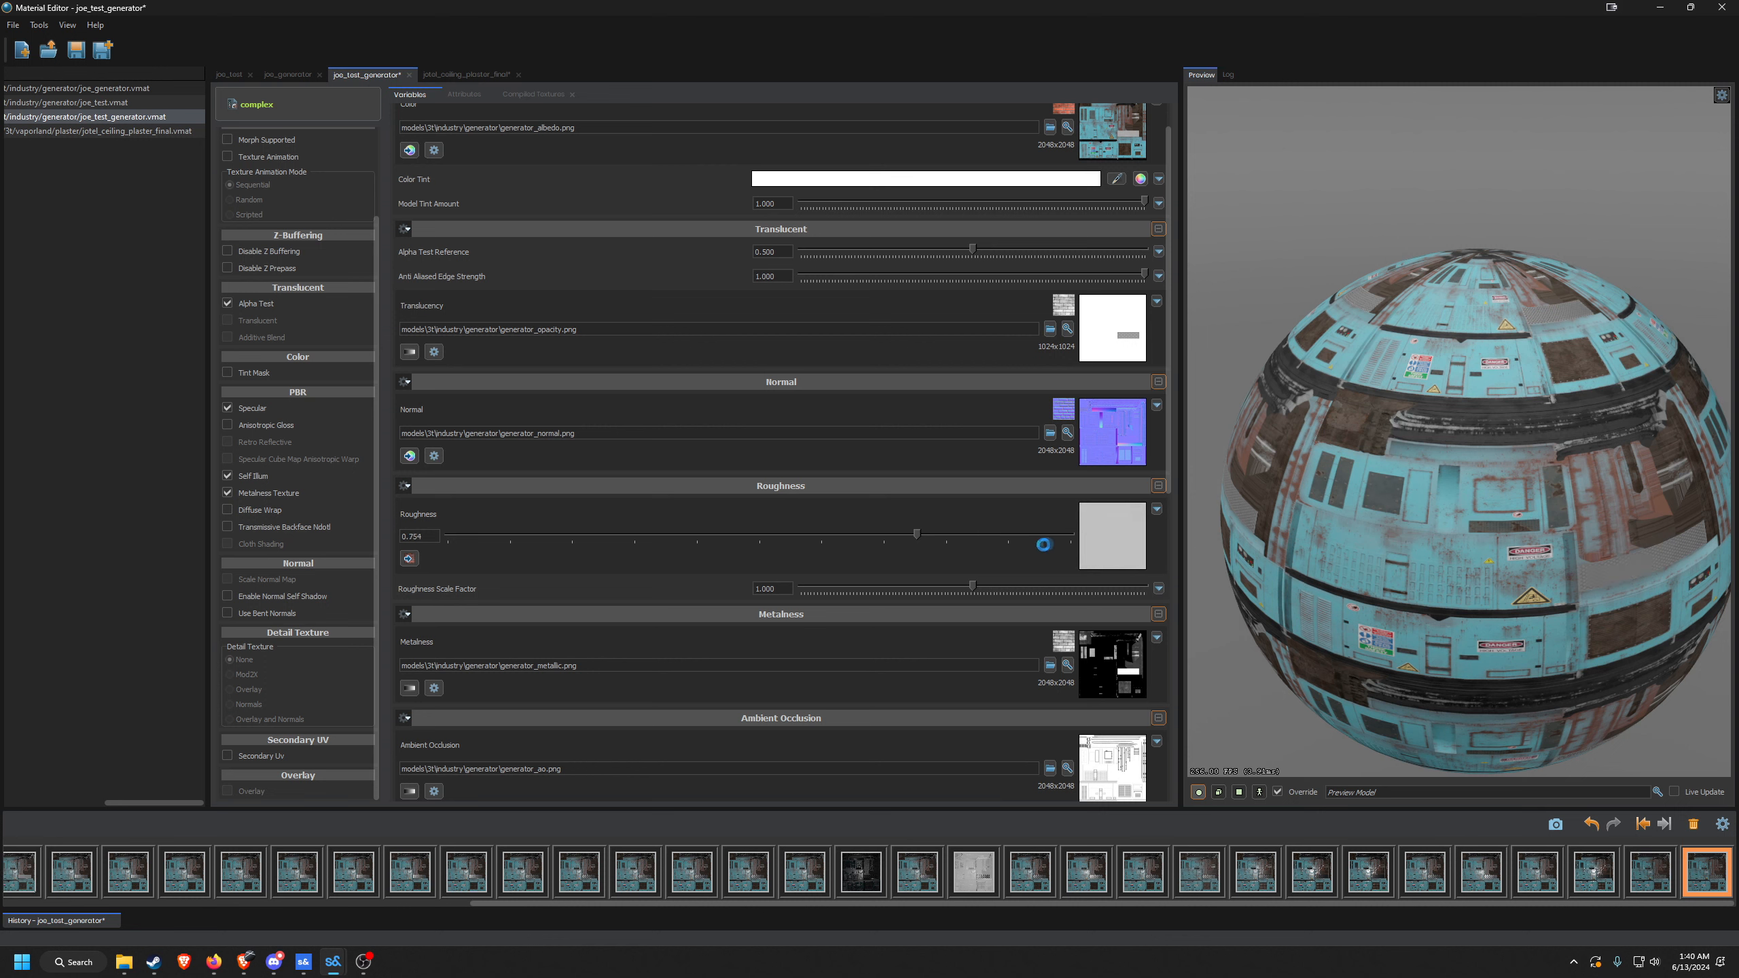
{"action": "double_click", "coordinate": [424, 538]}
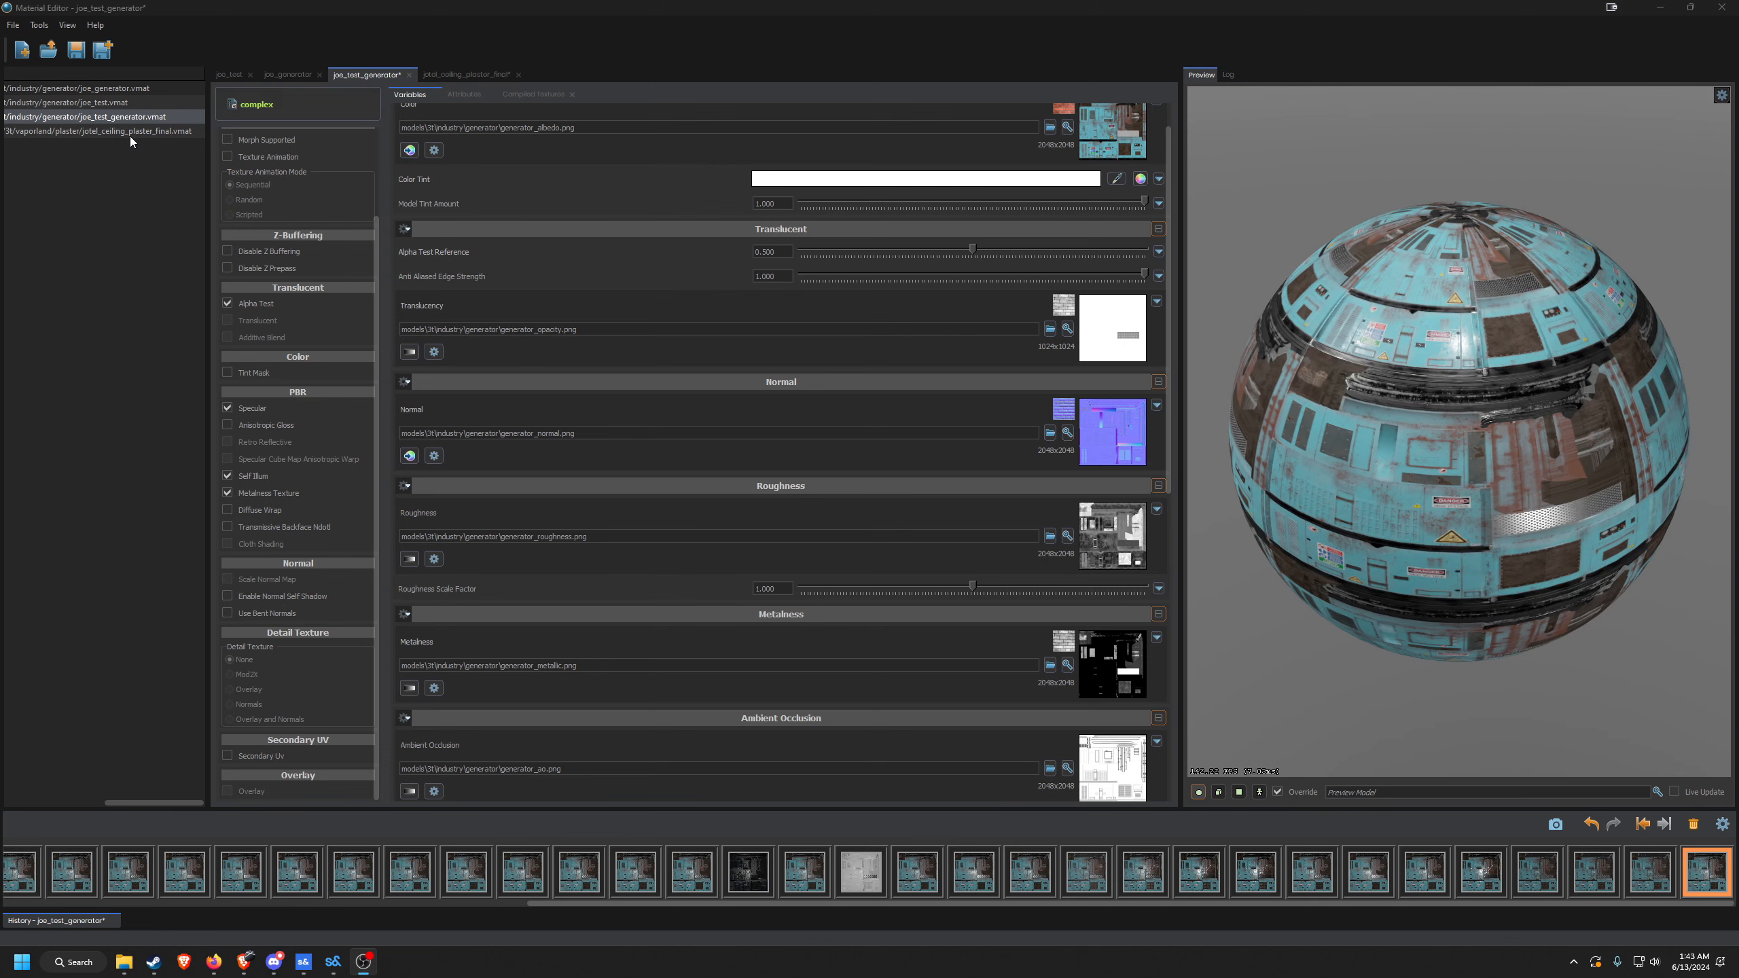
Show the jotel_ceiling_plaster_final material for editing.
{"action": "left_click", "coordinate": [130, 134]}
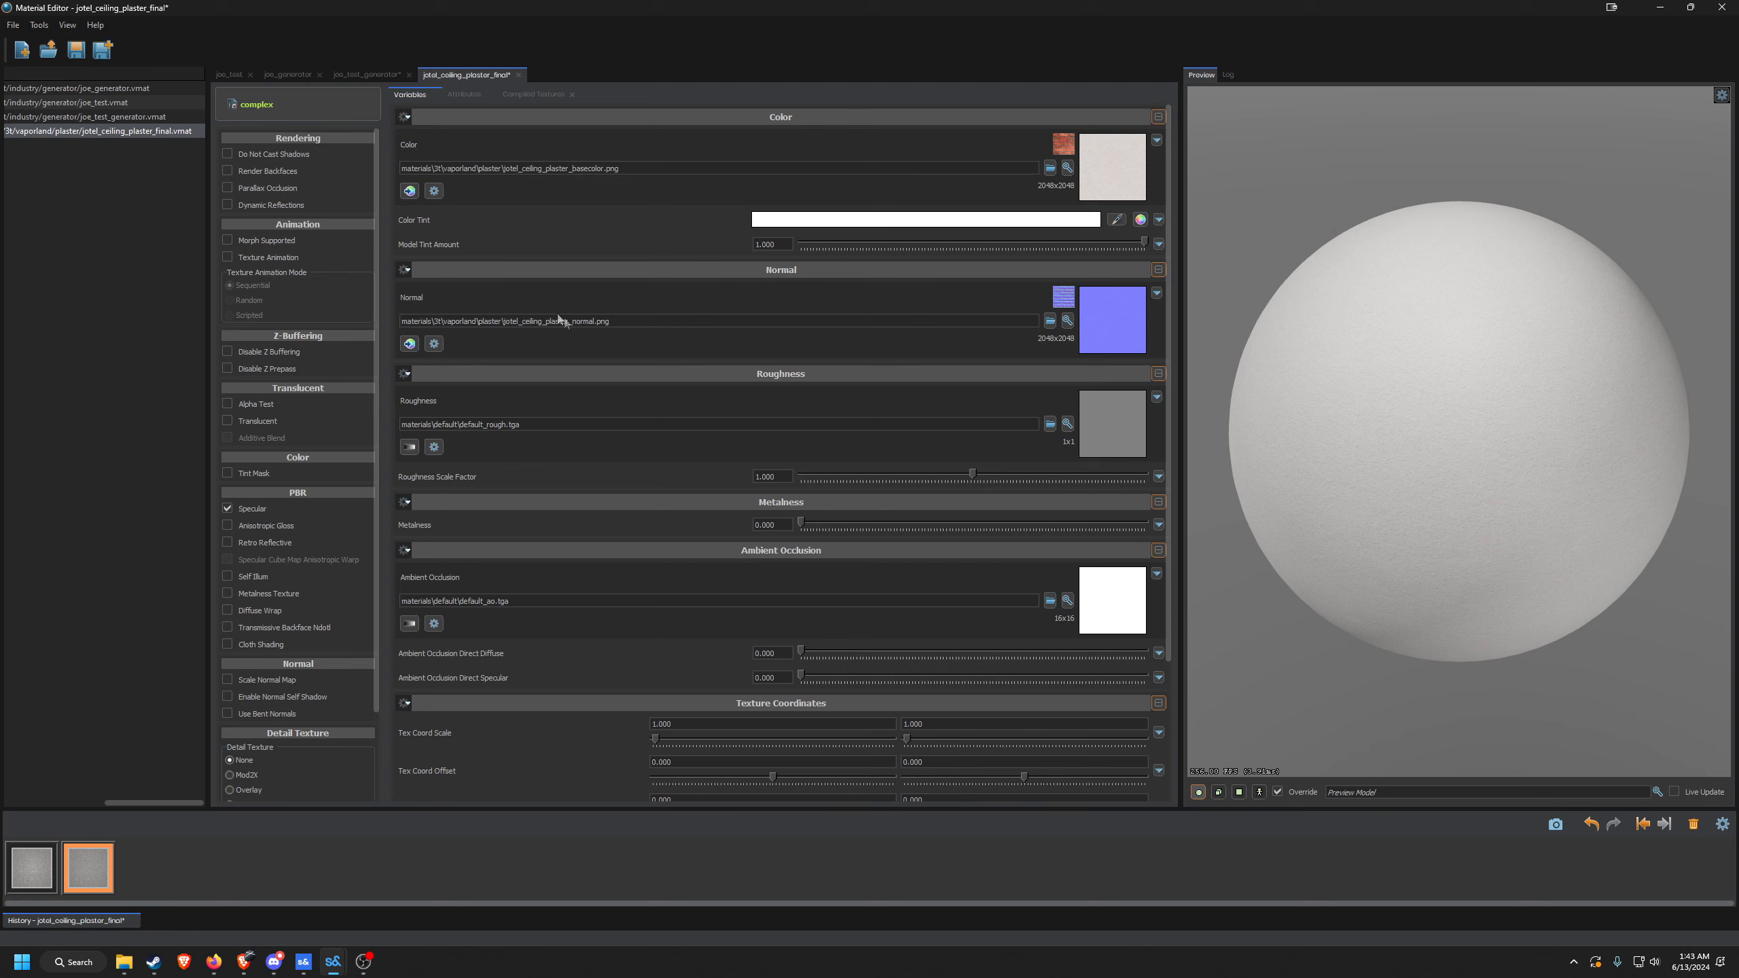
View the Color and Normal textures of the ceiling plaster material enlarged, one after the other.
{"action": "left_click", "coordinate": [1050, 168]}
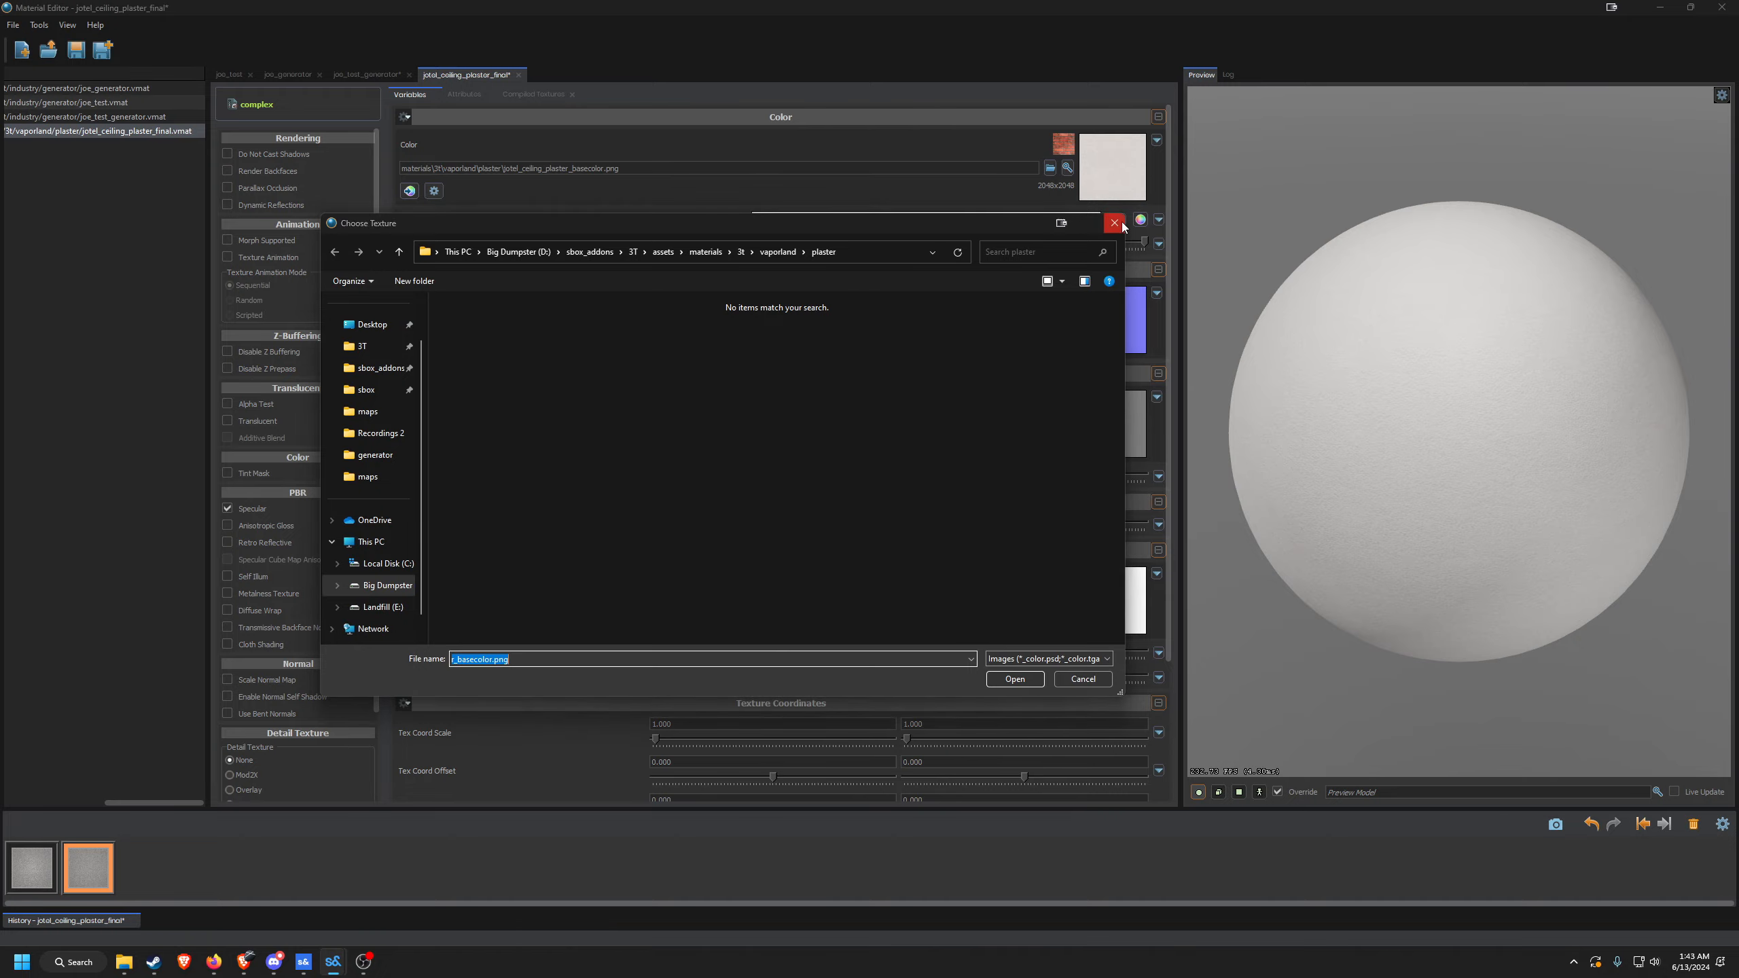
{"action": "left_click", "coordinate": [1115, 223]}
{"action": "left_click", "coordinate": [1112, 167]}
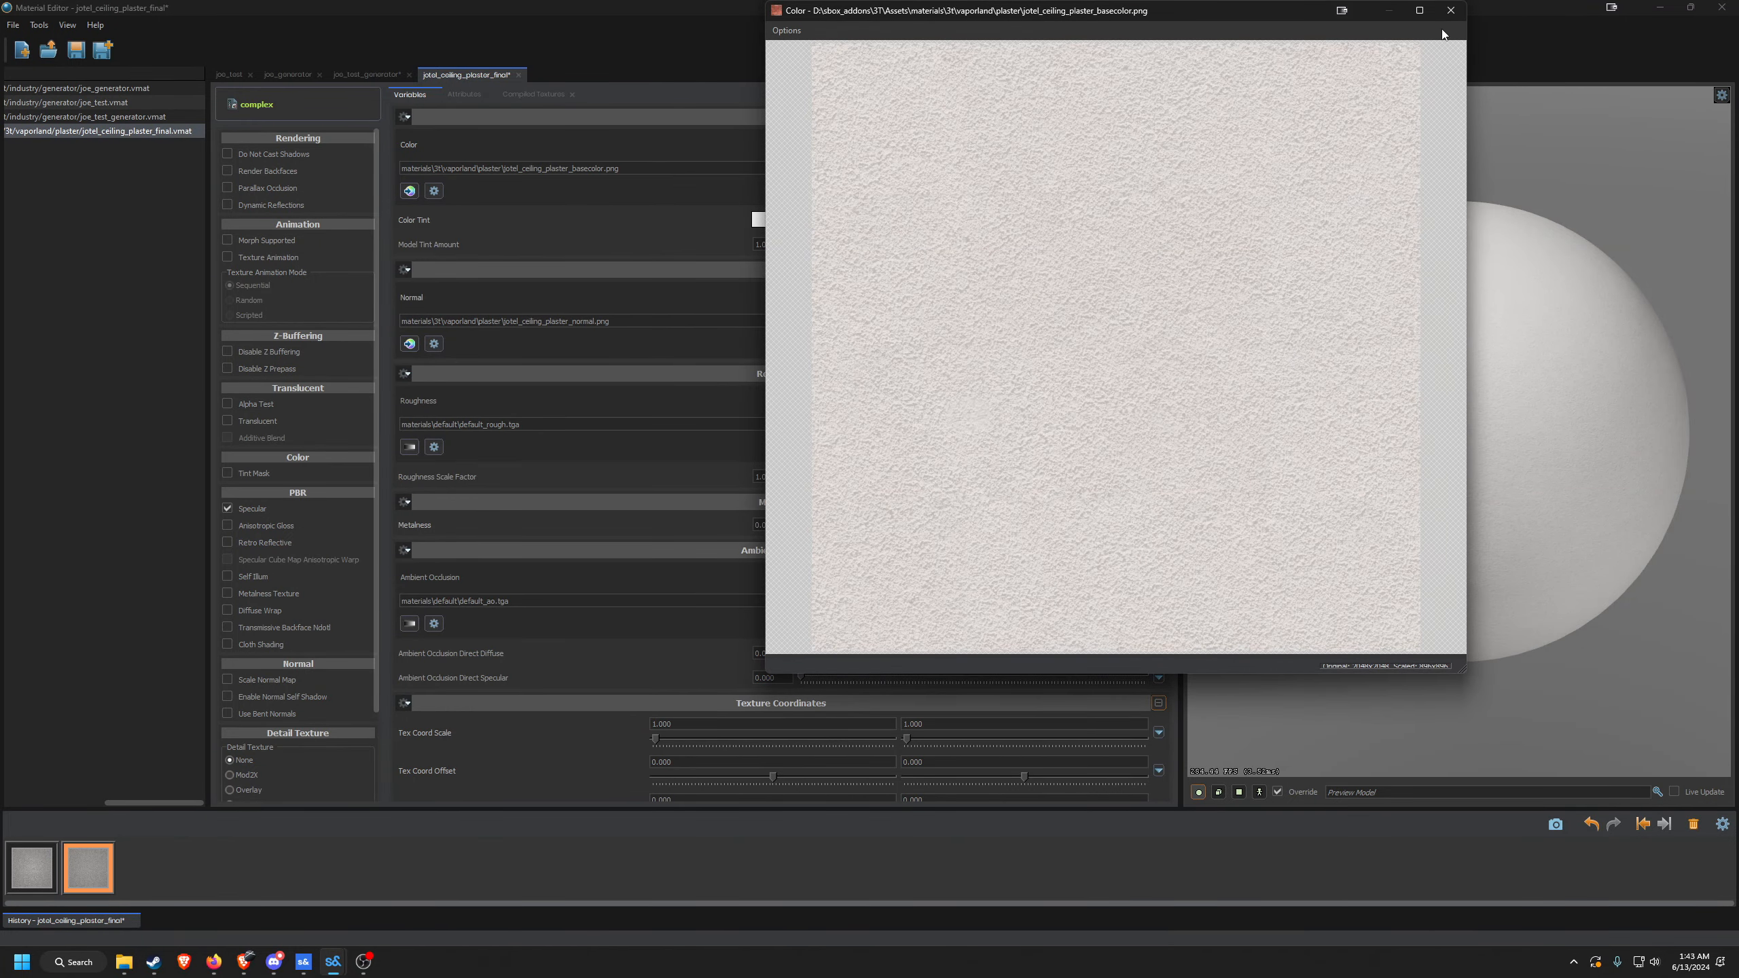
{"action": "left_click", "coordinate": [1452, 11]}
{"action": "left_click", "coordinate": [1120, 322]}
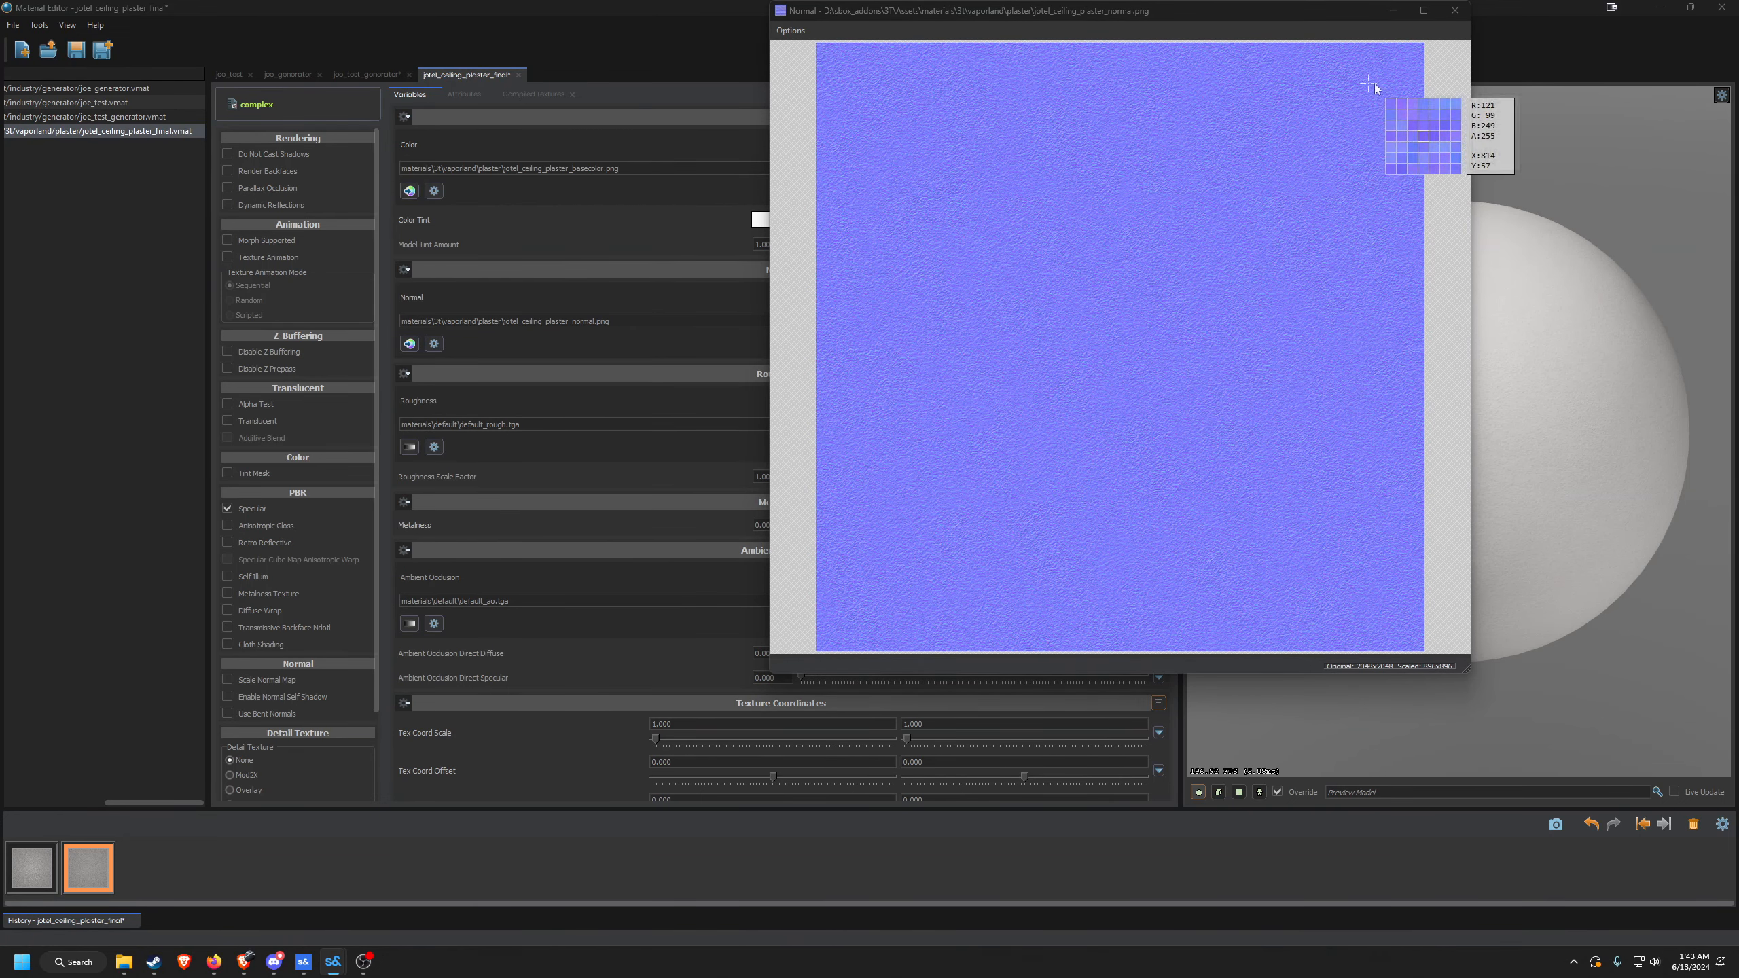
{"action": "left_click", "coordinate": [1455, 10]}
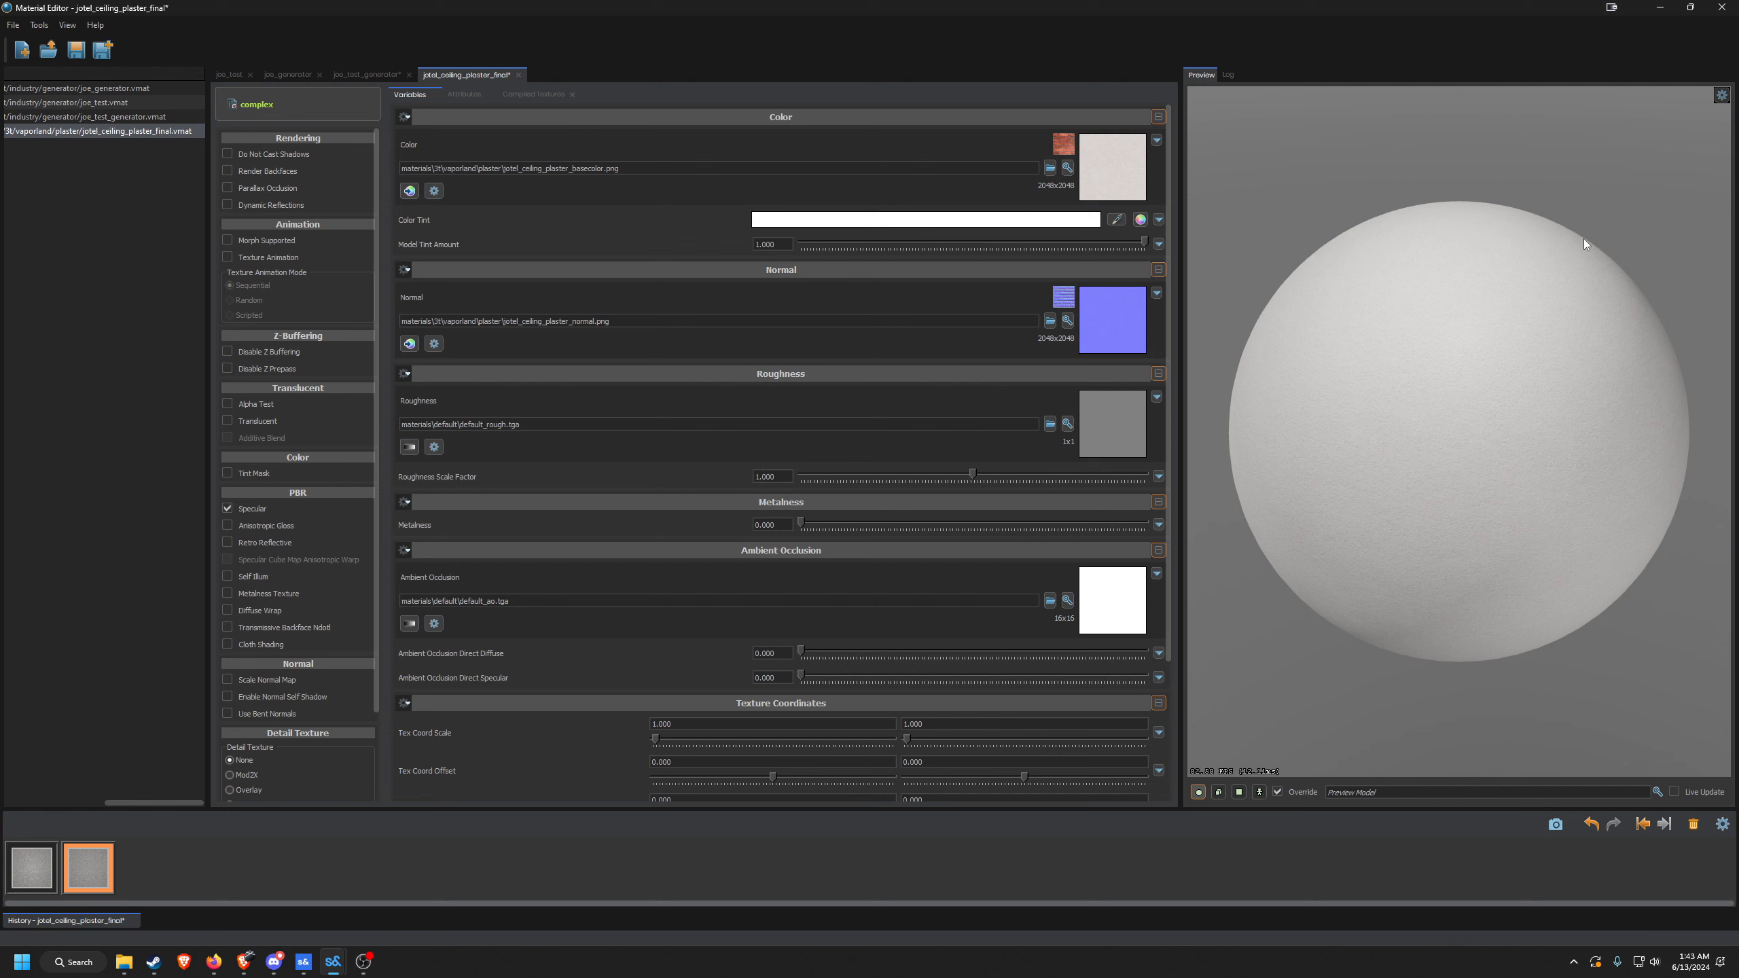
Replace the plaster's Roughness texture with a slider value of 0.133 and examine the shine close up on the preview sphere.
{"action": "left_click", "coordinate": [409, 446]}
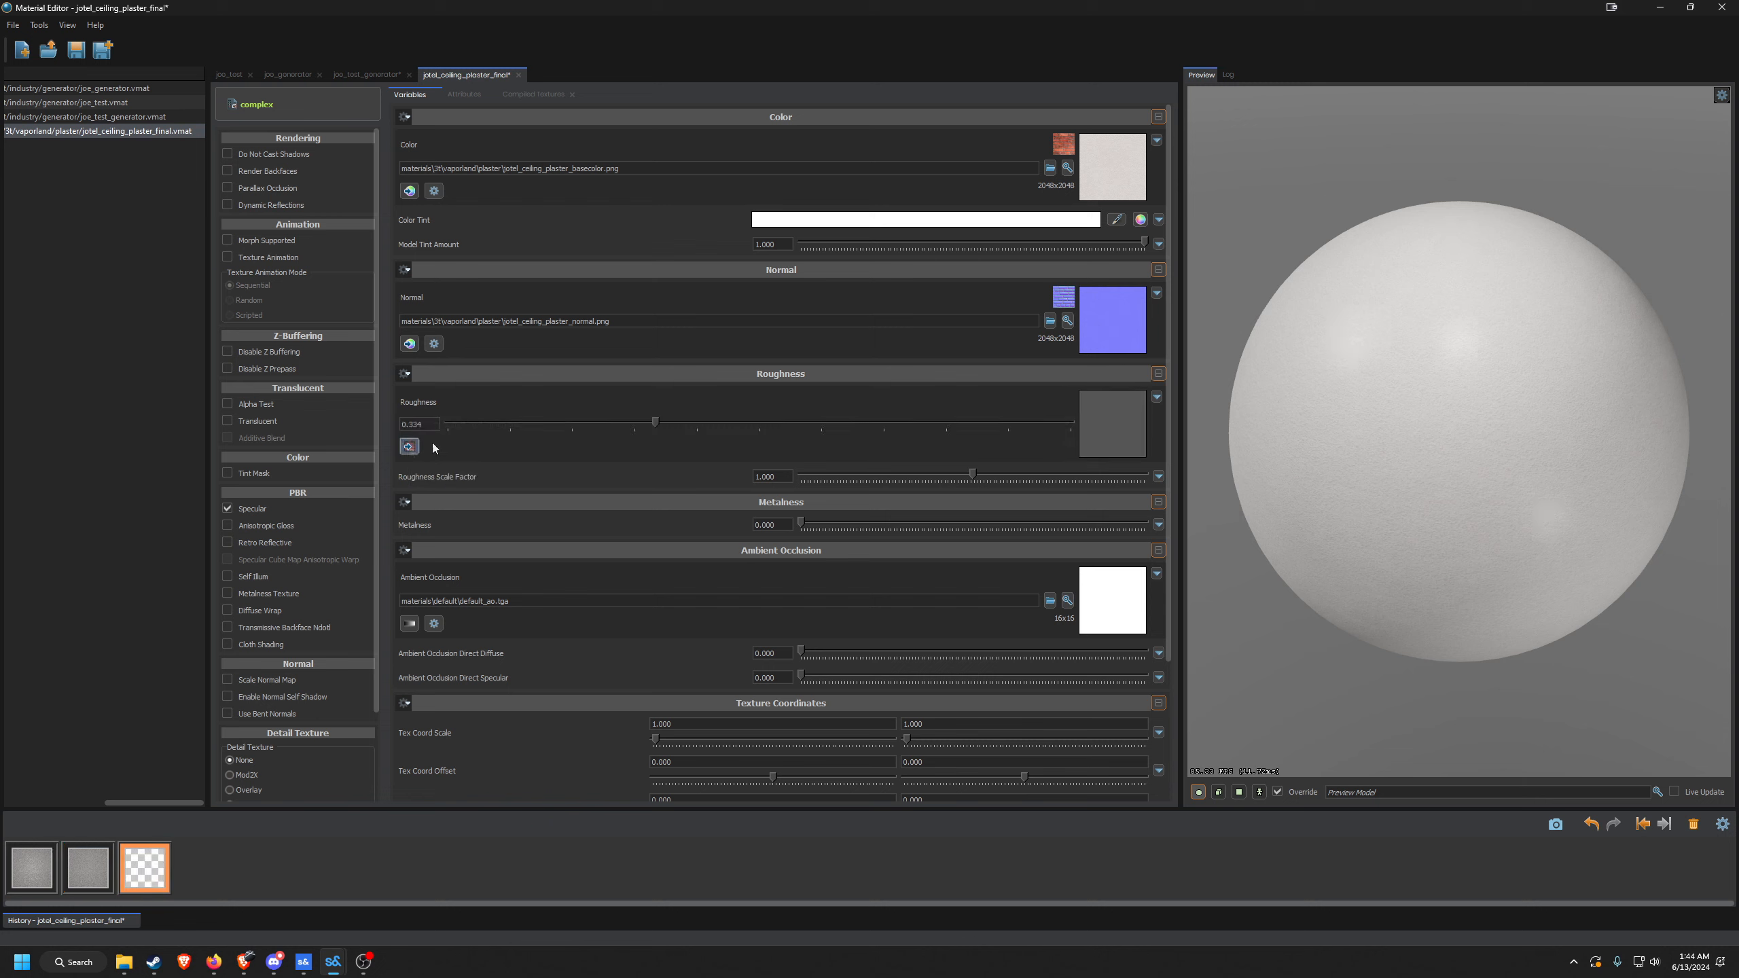
{"action": "left_click_drag", "start_coordinate": [659, 425], "coordinate": [530, 418]}
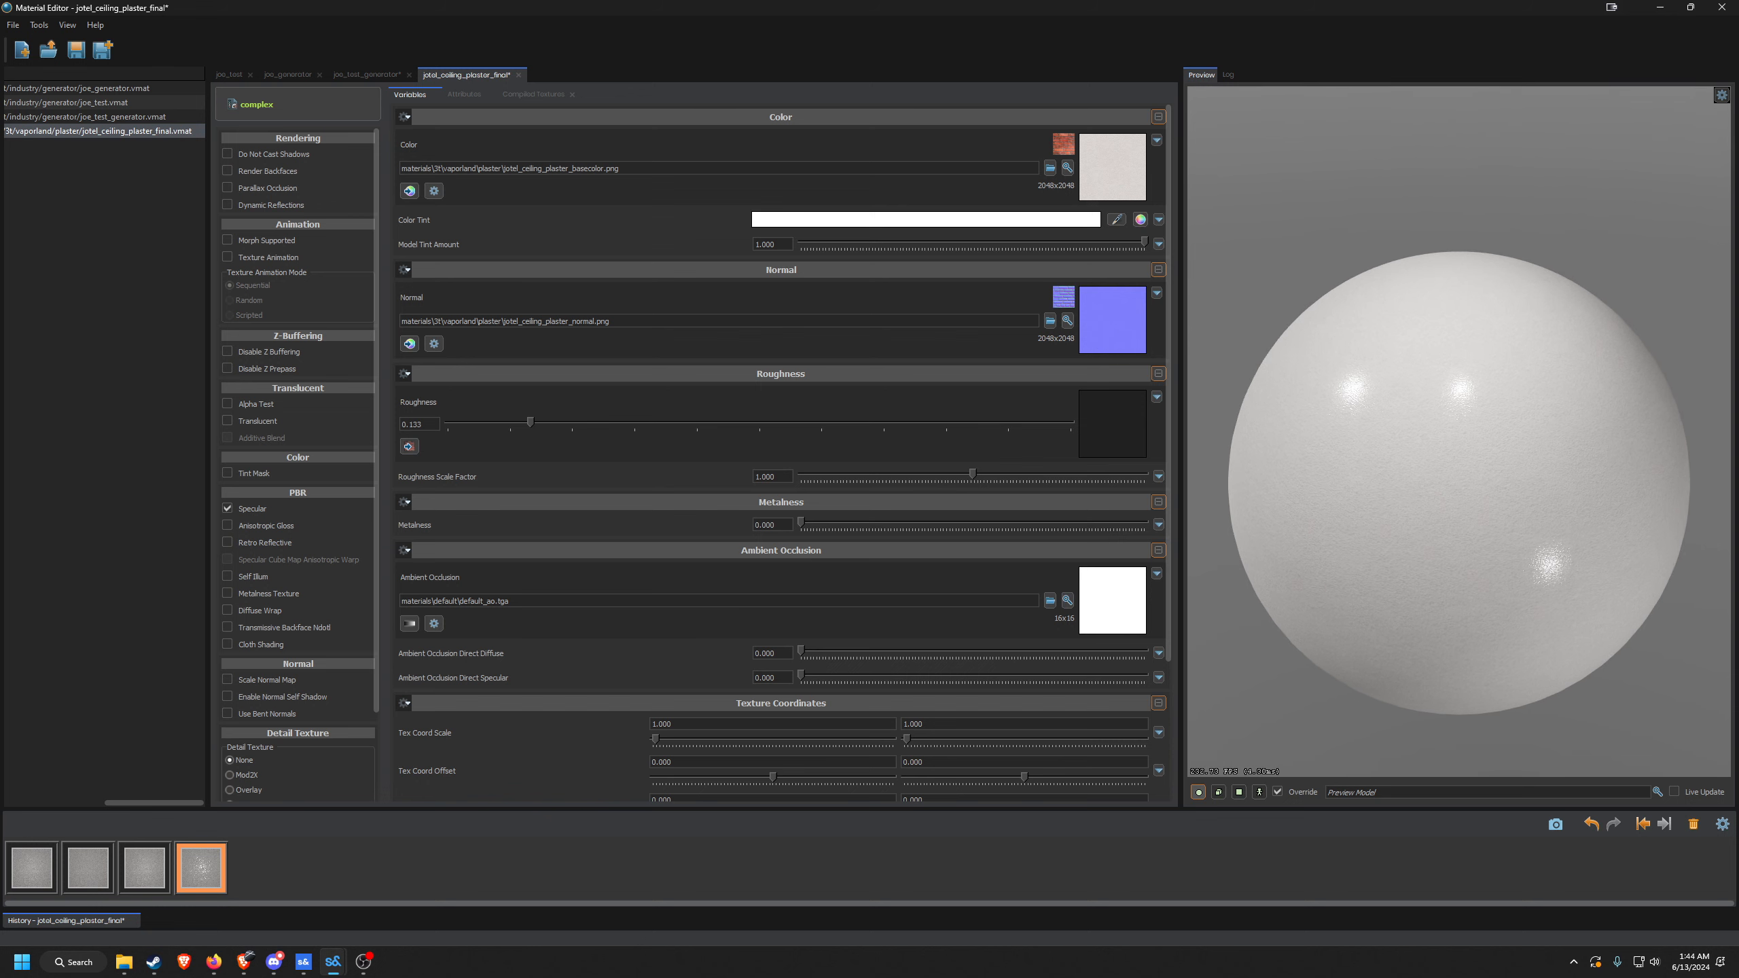
{"action": "right_click_drag", "start_coordinate": [1460, 479], "coordinate": [1545, 377]}
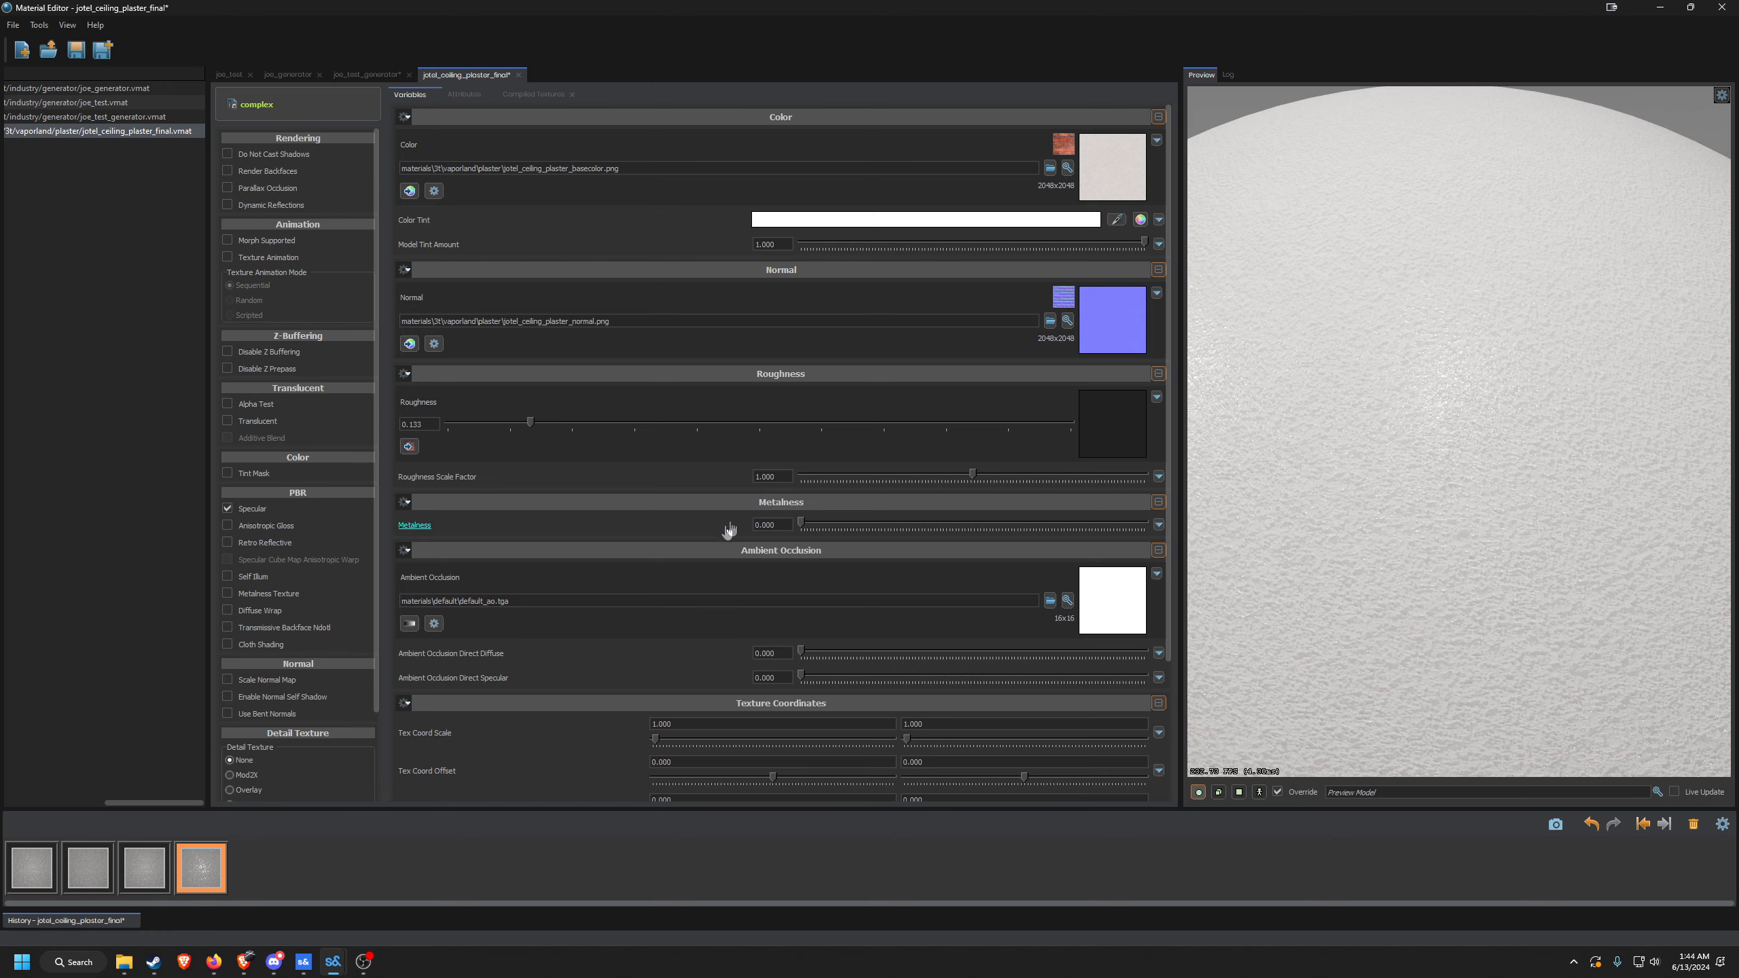
Switch to the Hammer map and examine the light reflections on the plaster surface from different angles.
{"action": "mouse_move", "coordinate": [333, 962]}
{"action": "left_click", "coordinate": [267, 916]}
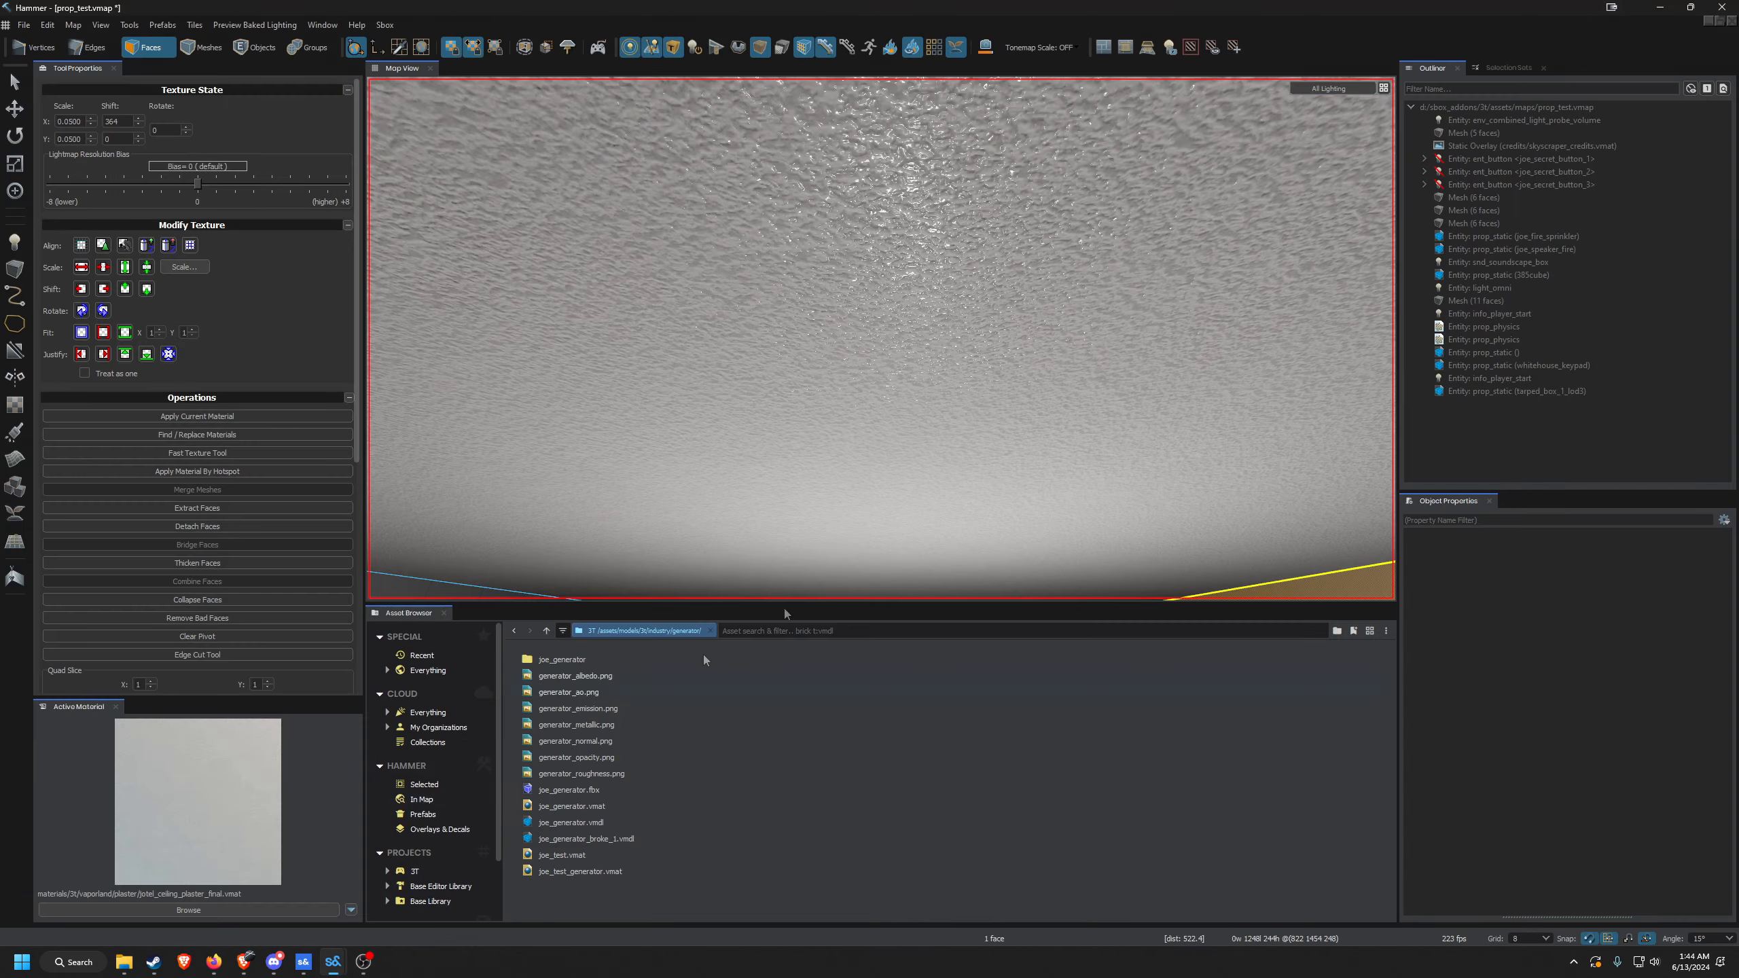
{"action": "right_click_drag", "start_coordinate": [1281, 582], "coordinate": [1281, 581]}
{"action": "right_click_drag", "start_coordinate": [1020, 474], "coordinate": [881, 338]}
{"action": "mouse_move", "coordinate": [333, 961]}
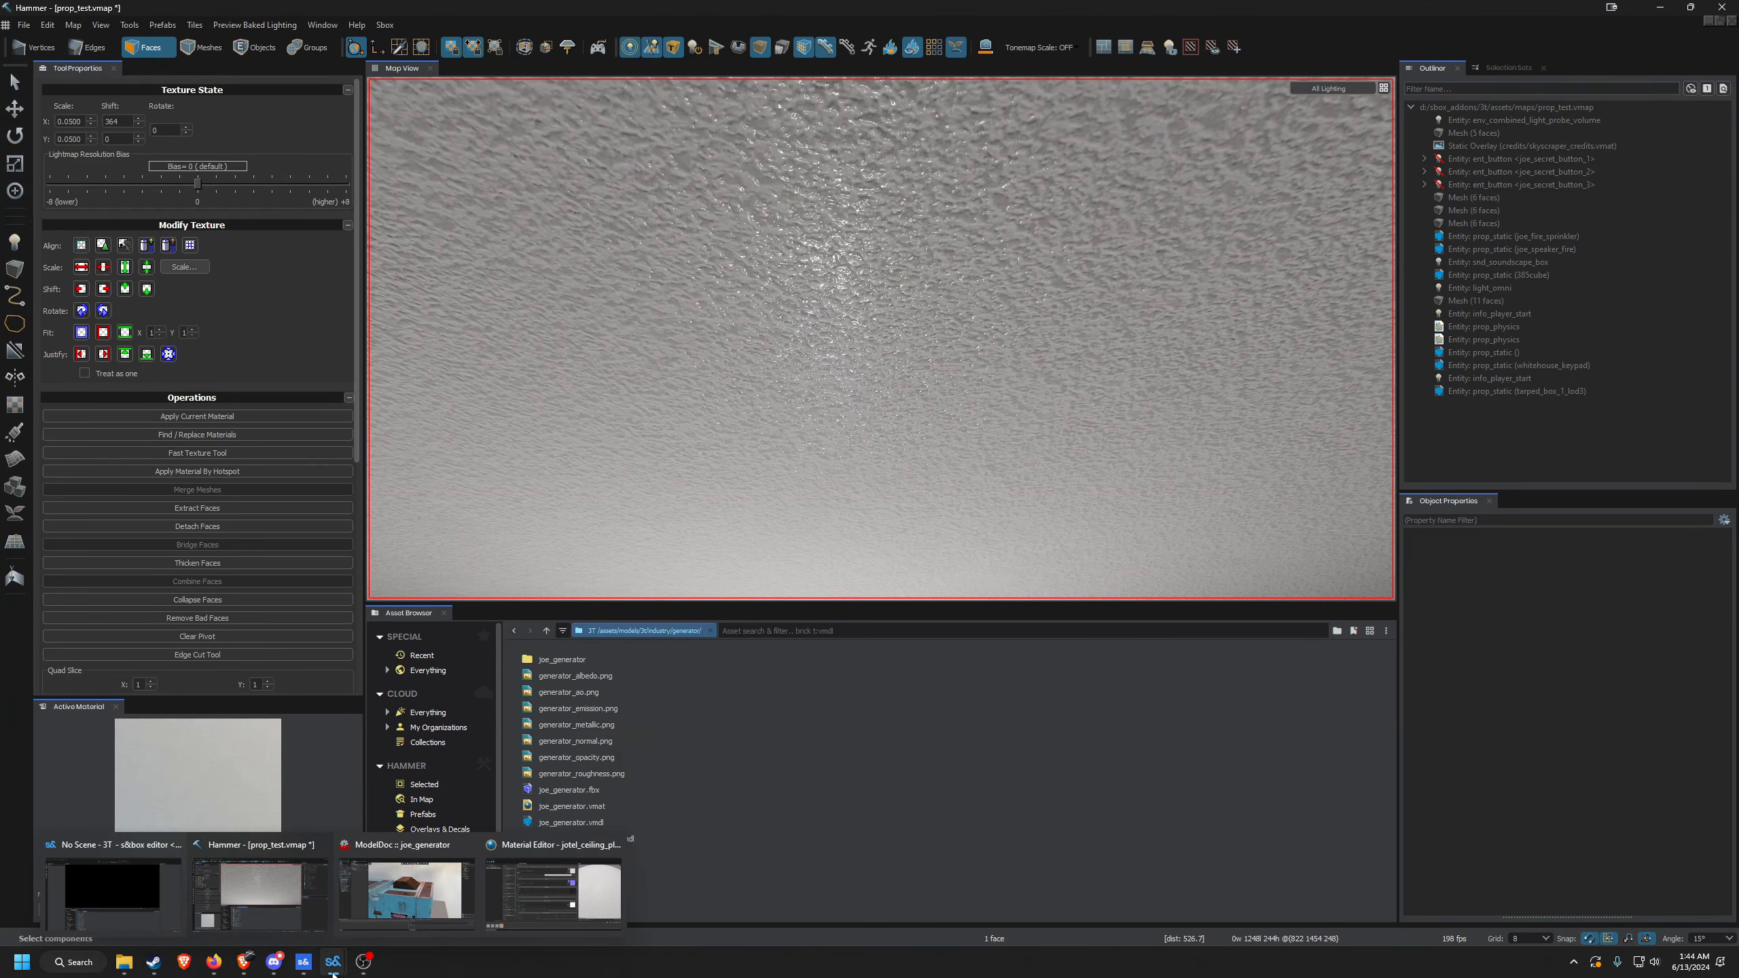
Return to the Material Editor, look around the plaster preview sphere and raise the Roughness value slightly.
{"action": "left_click", "coordinate": [620, 891]}
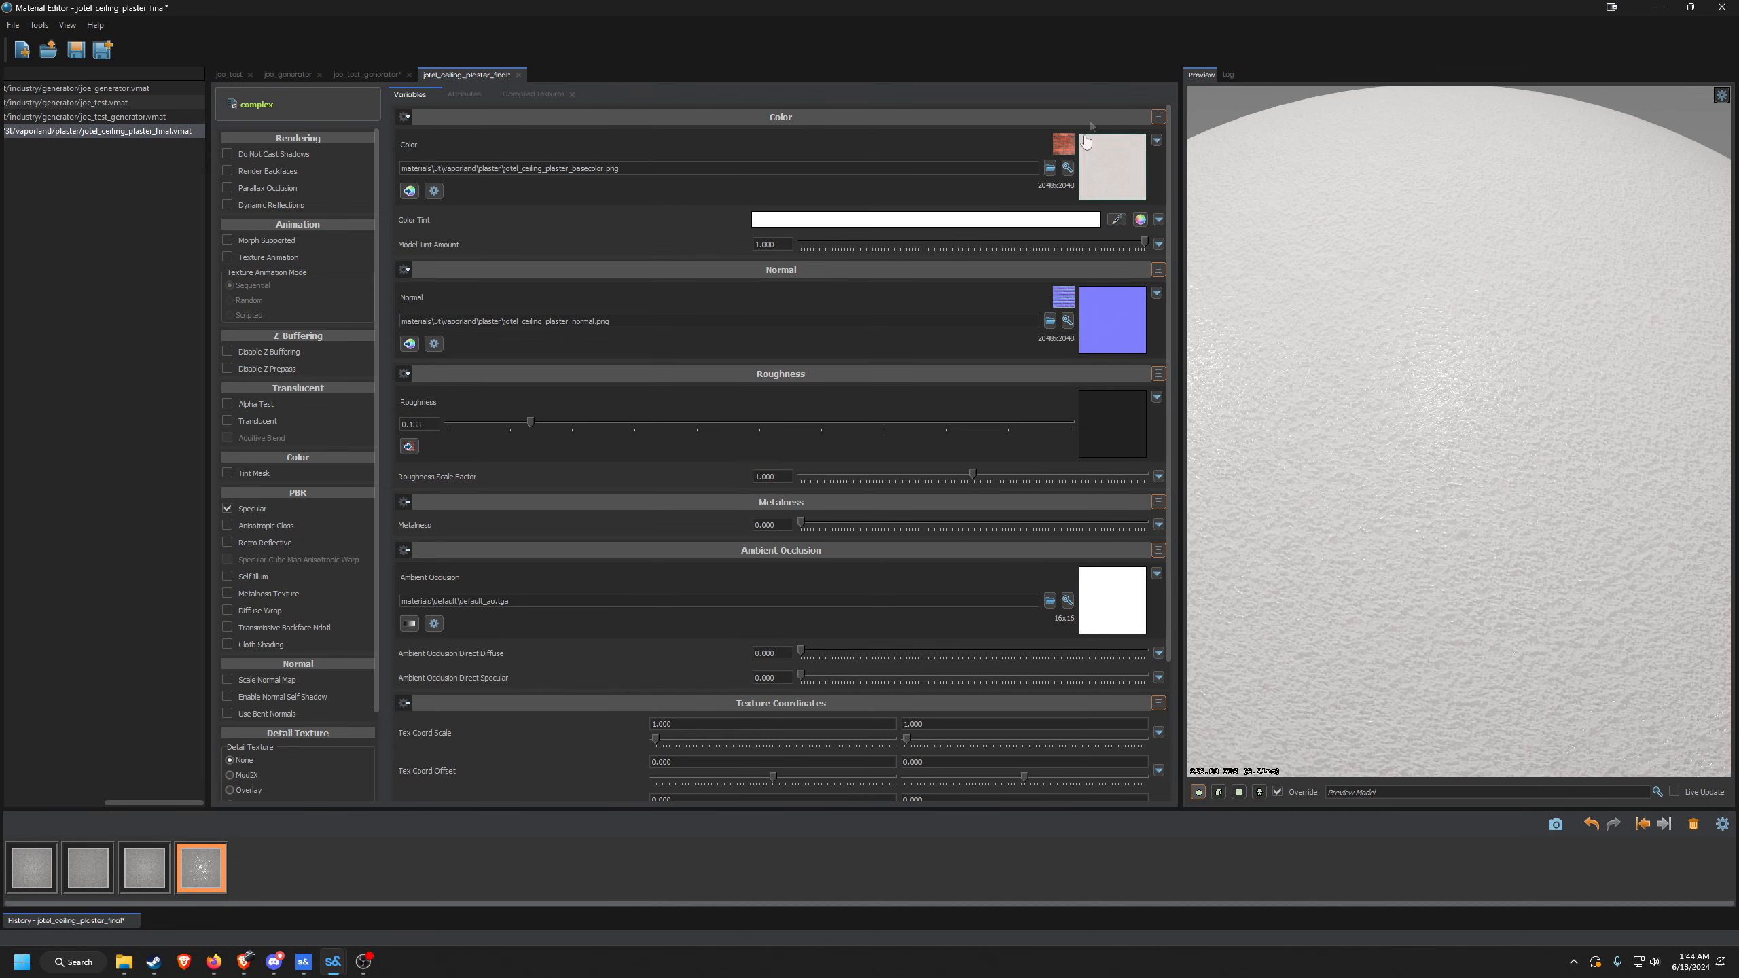
{"action": "right_click_drag", "start_coordinate": [1219, 427], "coordinate": [1218, 493]}
{"action": "right_click_drag", "start_coordinate": [1332, 548], "coordinate": [1332, 449]}
{"action": "left_click_drag", "start_coordinate": [530, 422], "coordinate": [619, 422]}
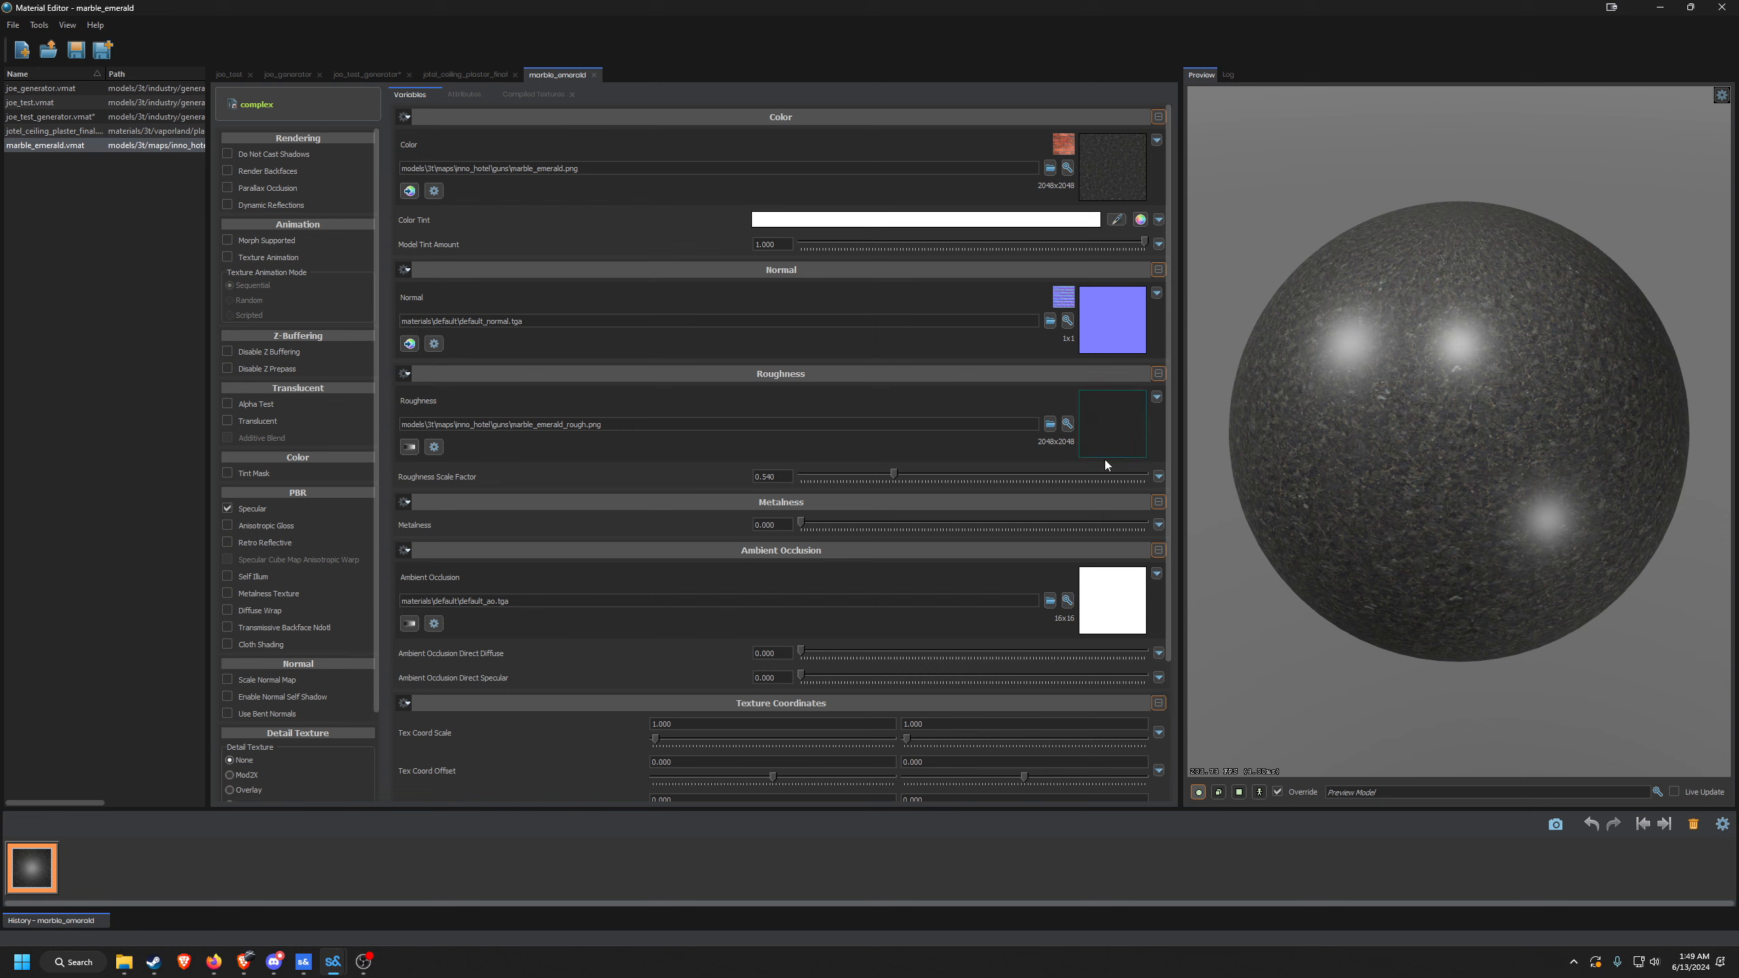
View the Roughness texture of marble_emerald enlarged and inspect the marble close up on the preview sphere.
{"action": "left_click", "coordinate": [1113, 441]}
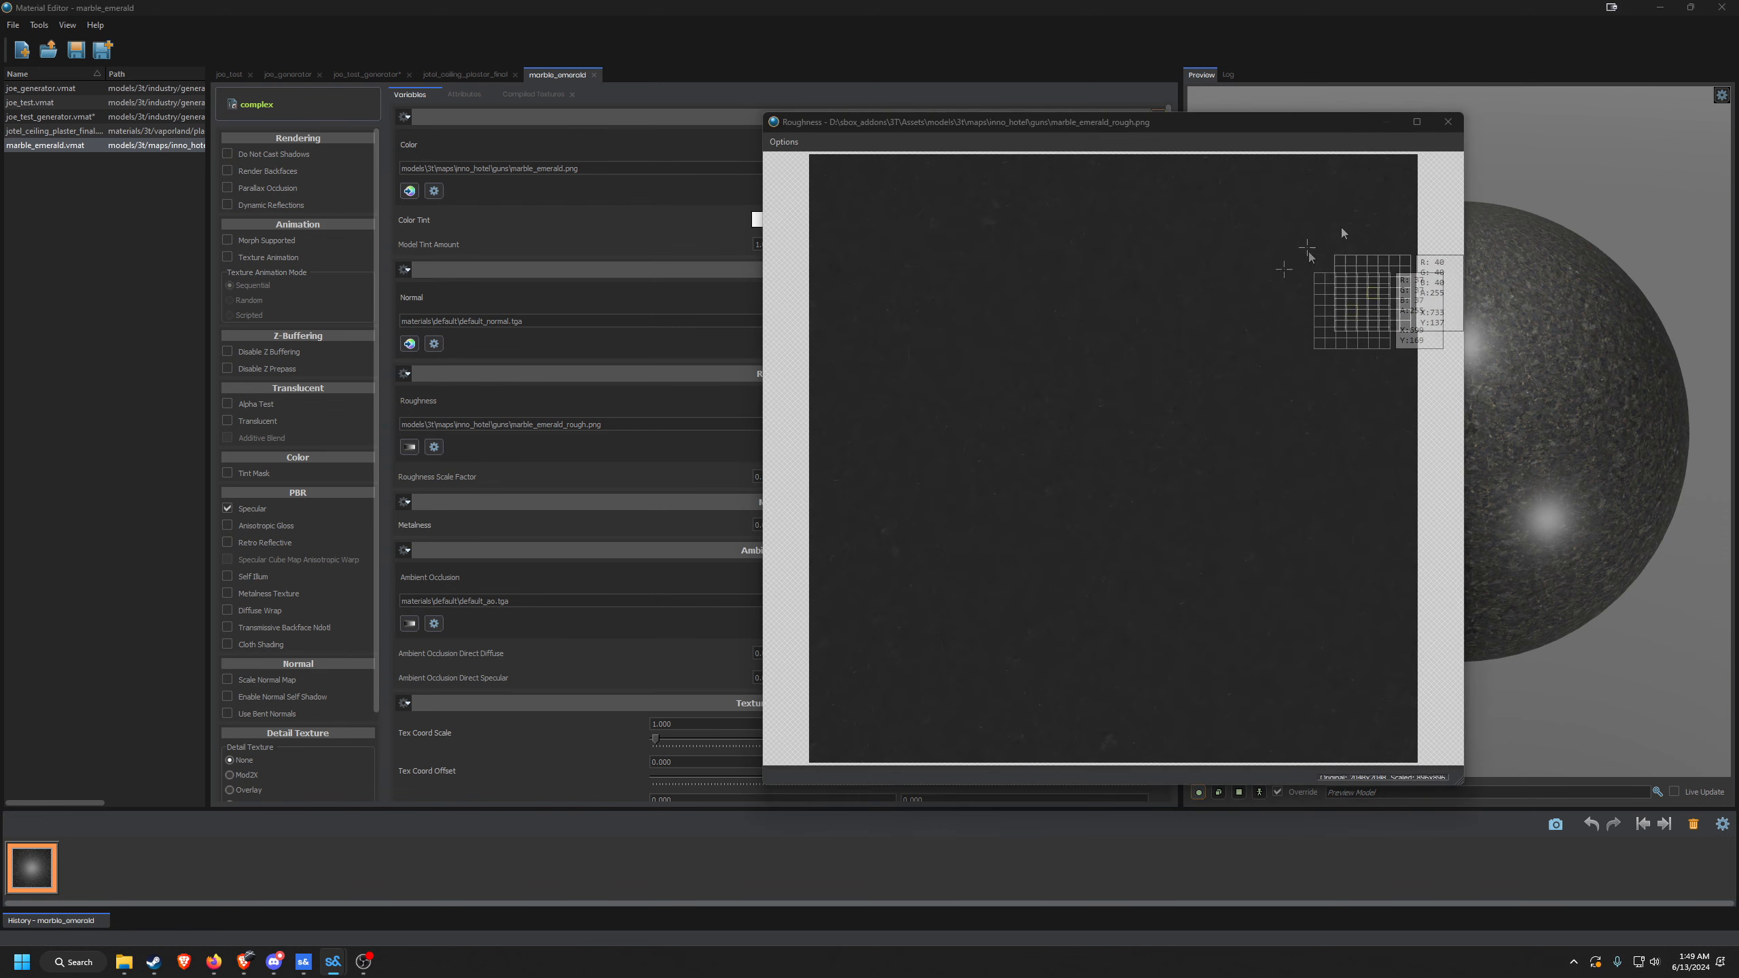
{"action": "left_click", "coordinate": [1447, 121]}
{"action": "scroll", "coordinate": [1461, 304], "scroll_direction": "up", "scroll_amount": 6}
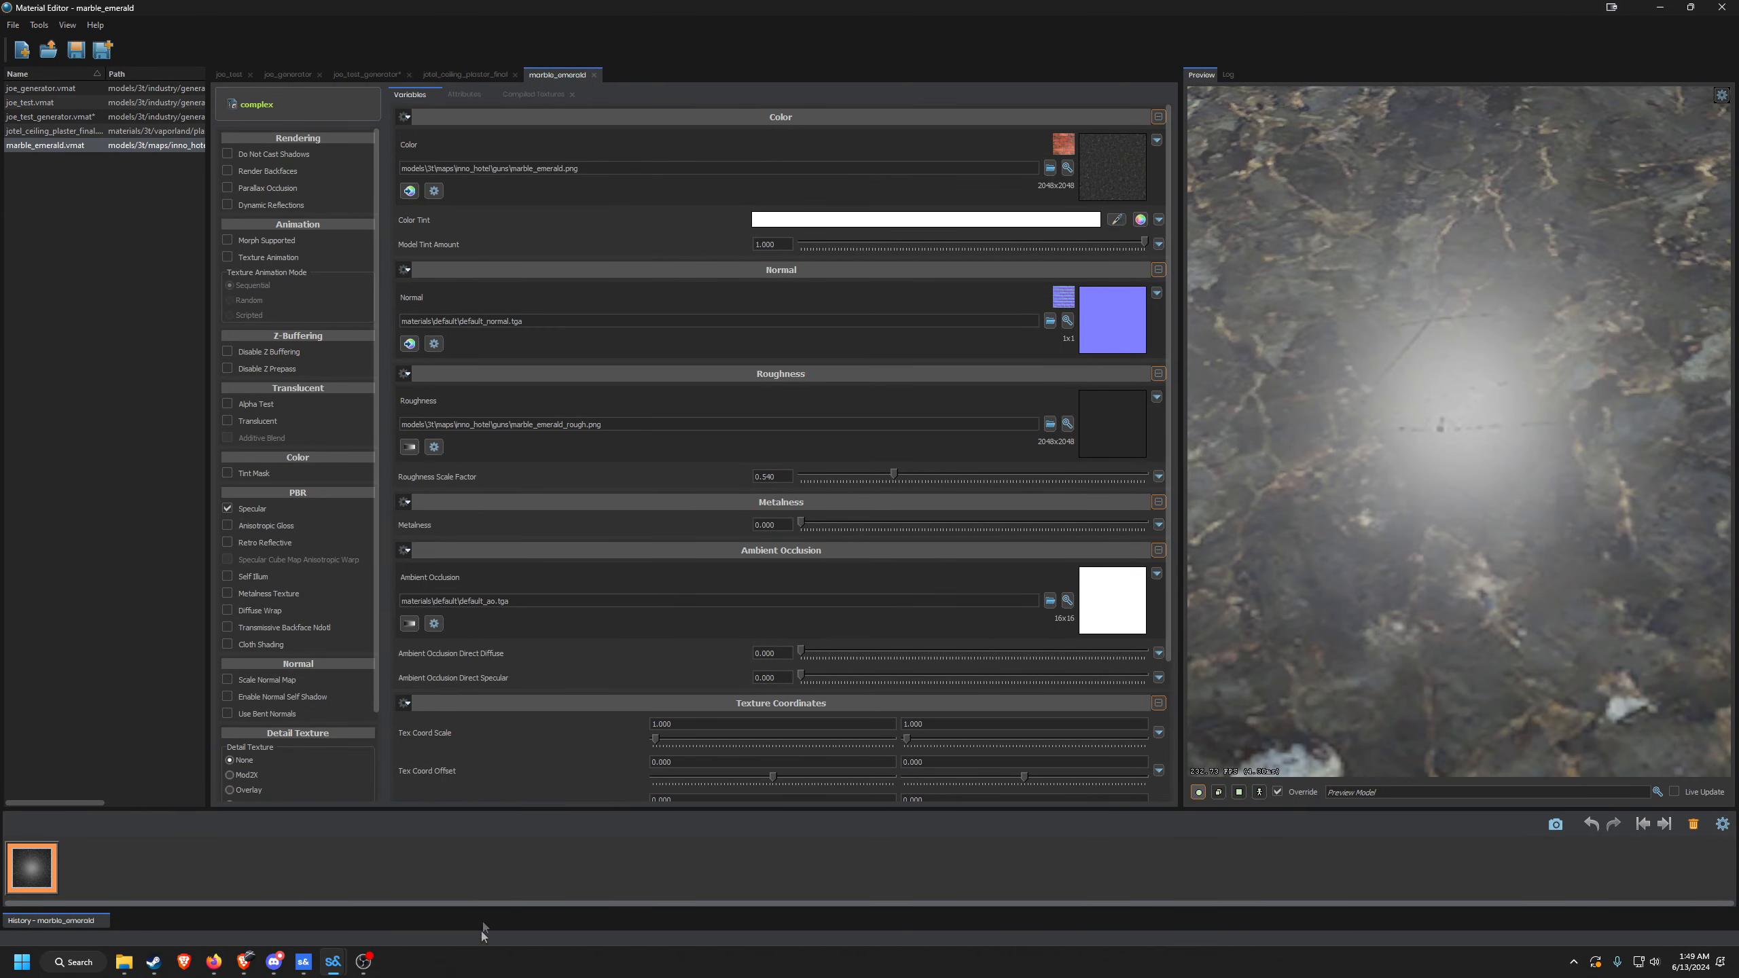
Switch to the Hammer map and examine how the light reflects on the marble surface.
{"action": "mouse_move", "coordinate": [344, 964]}
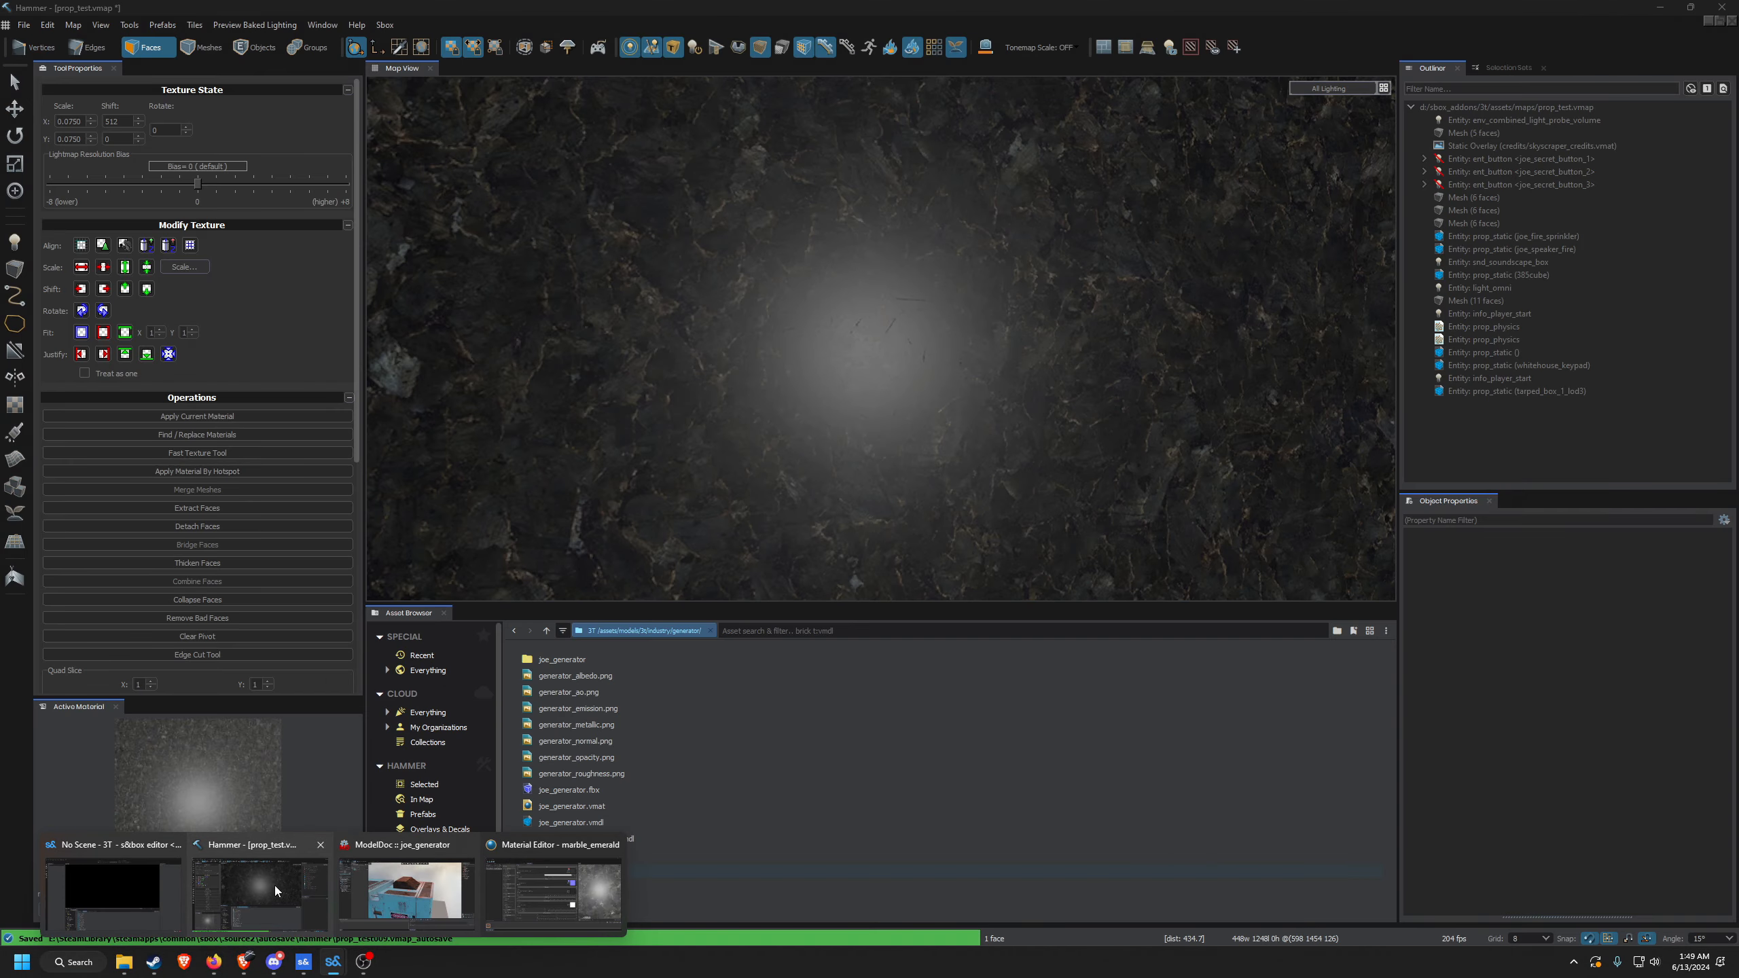
{"action": "left_click", "coordinate": [275, 886]}
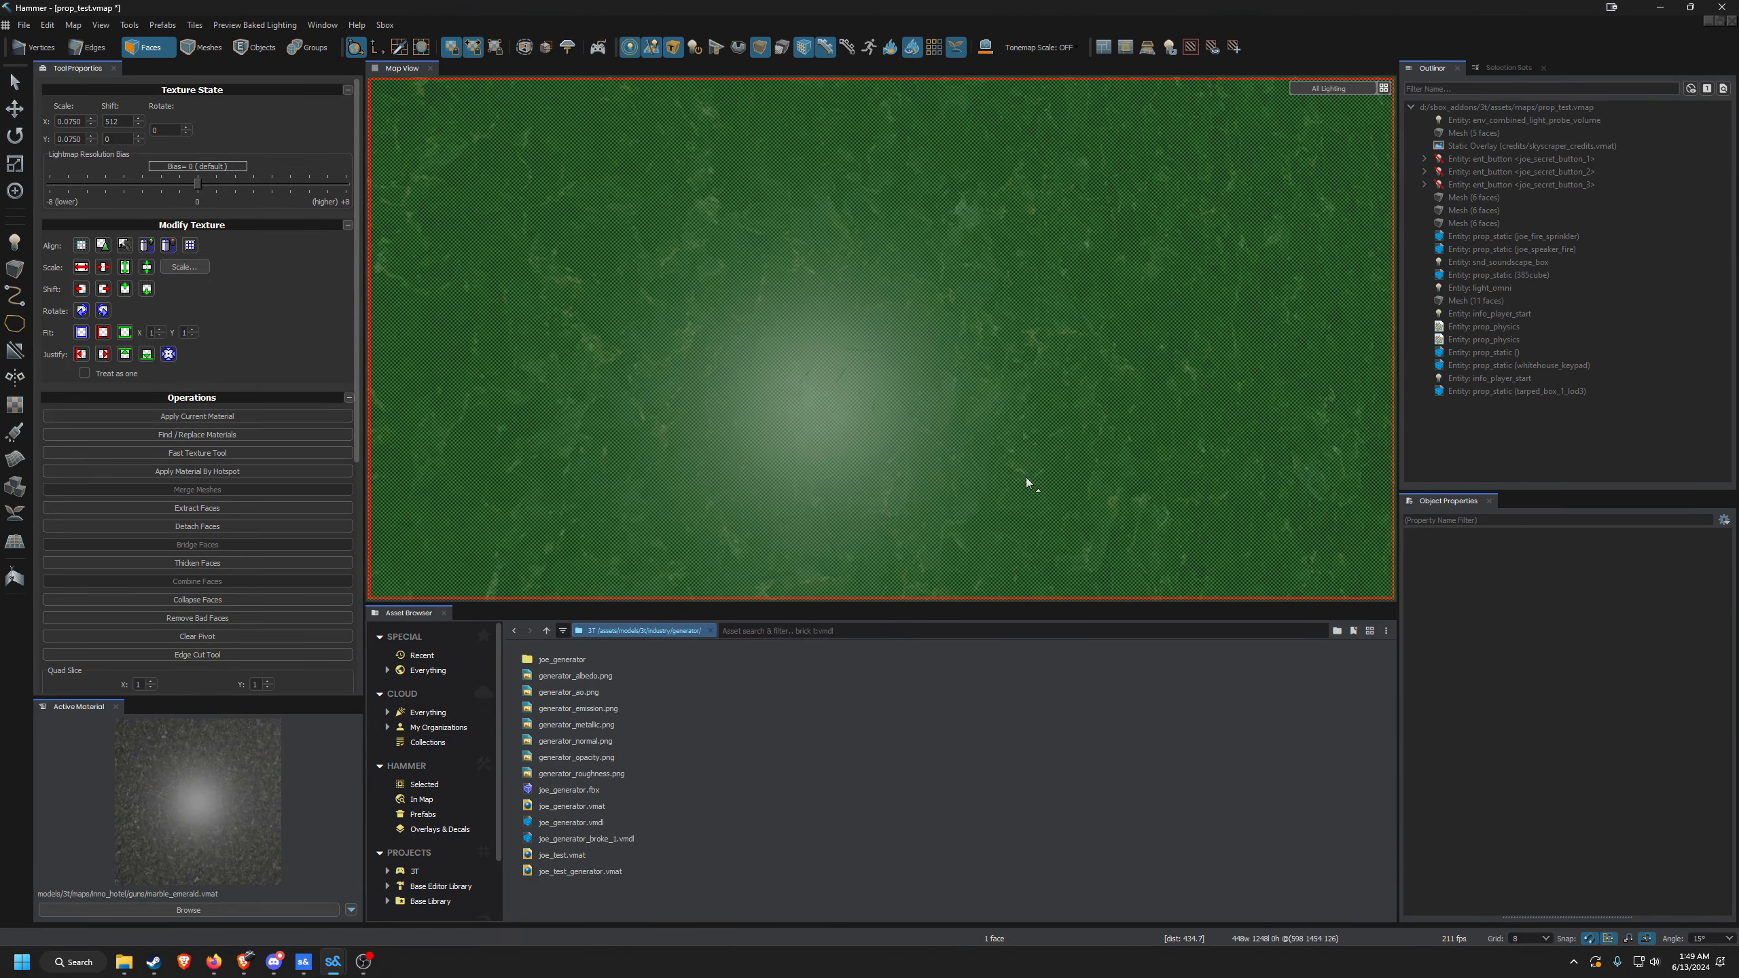
{"action": "key", "text": "z"}
{"action": "key", "text": "z"}
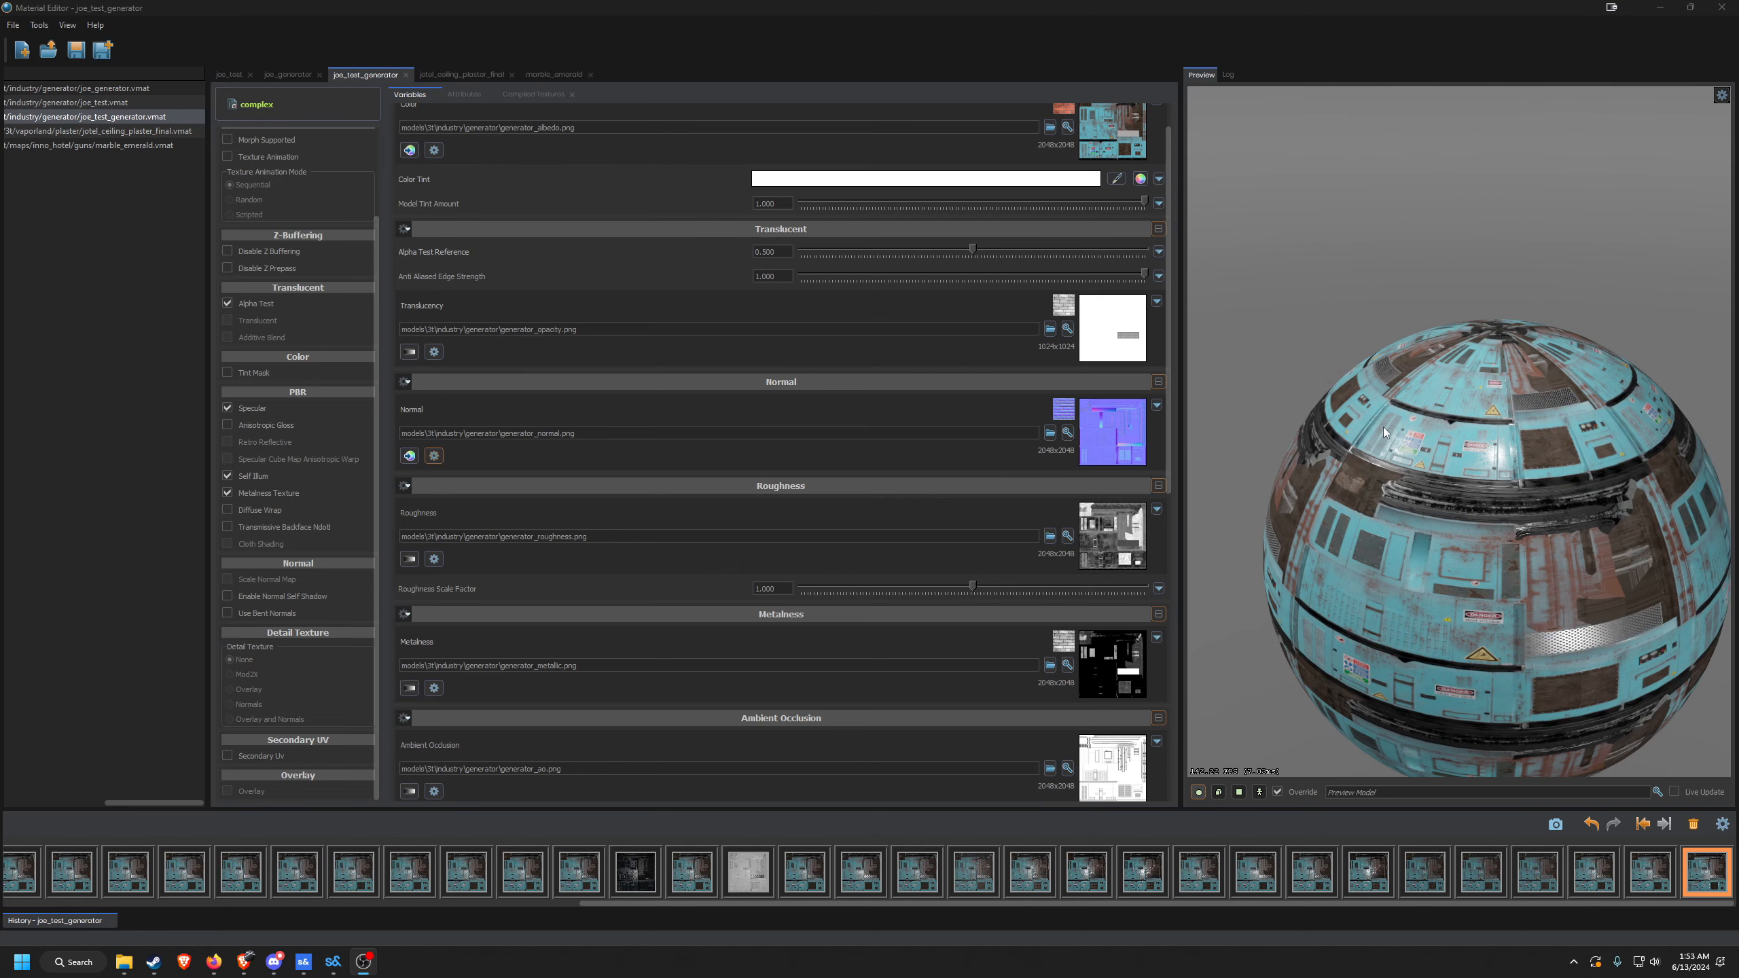
Review the Inverted Normals (-Y) option in joe_test_generator's Normal texture settings, accept the settings, and inspect the relief close up on the sphere.
{"action": "left_click_drag", "start_coordinate": [1459, 439], "coordinate": [1388, 409]}
{"action": "scroll", "coordinate": [1459, 431], "scroll_direction": "up", "scroll_amount": 4}
{"action": "scroll", "coordinate": [1390, 411], "scroll_direction": "down", "scroll_amount": 3}
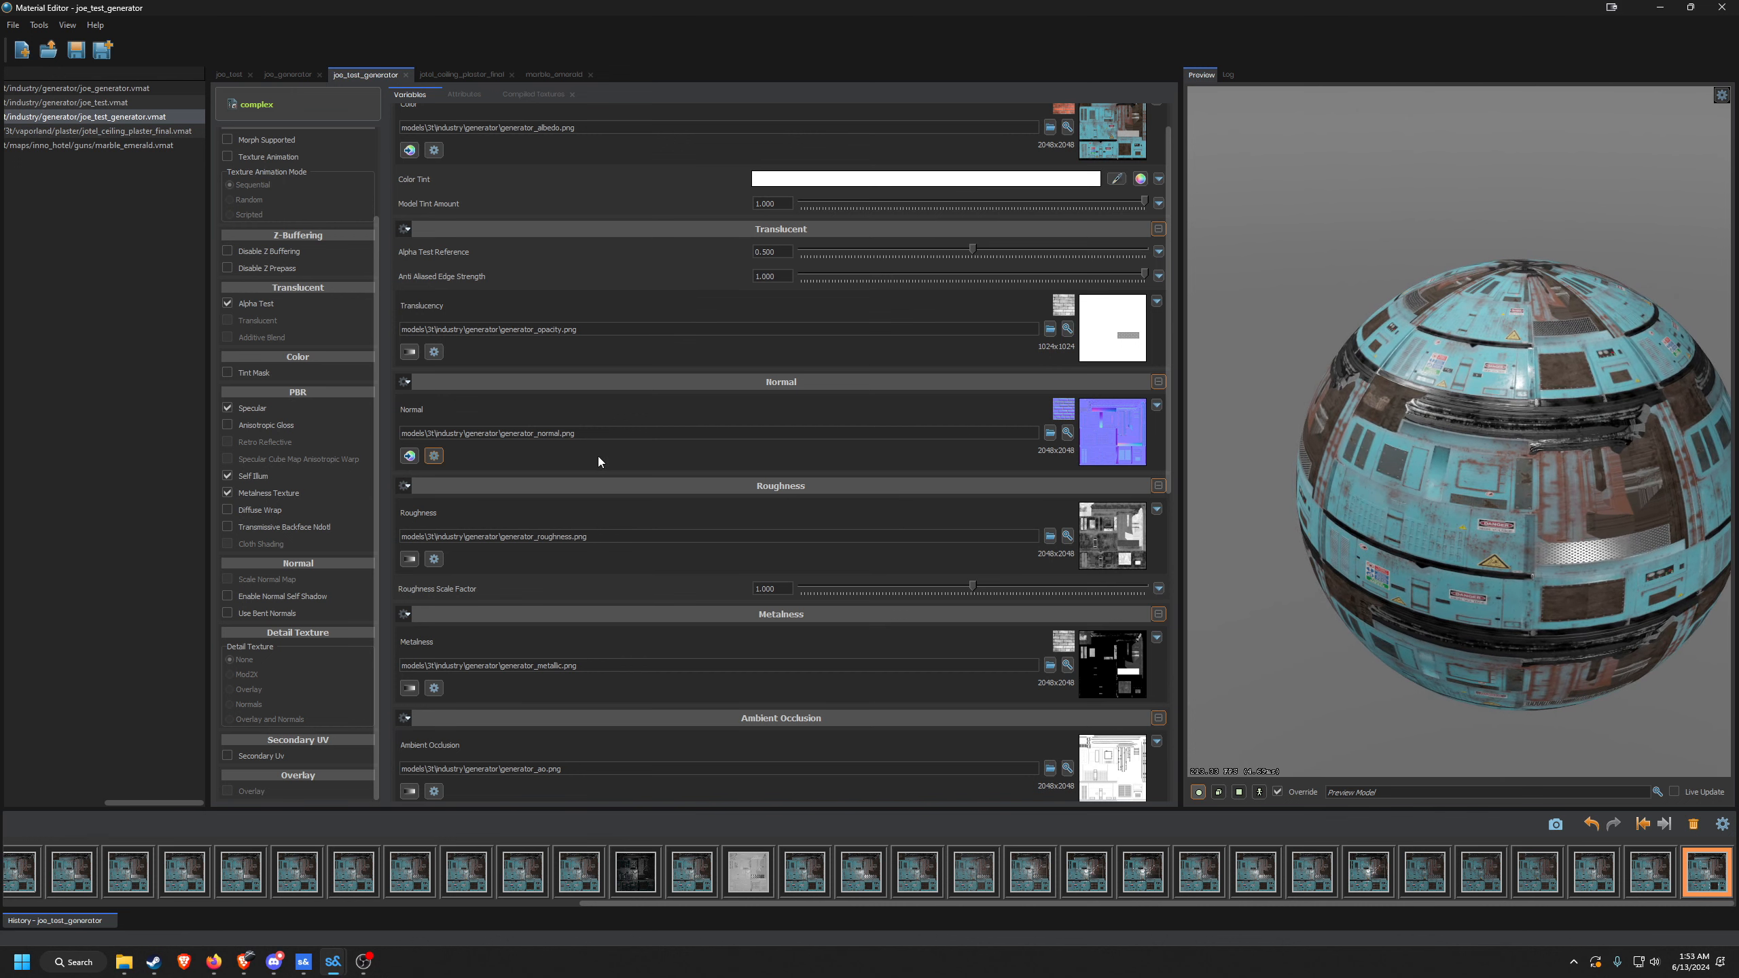
{"action": "left_click", "coordinate": [435, 457]}
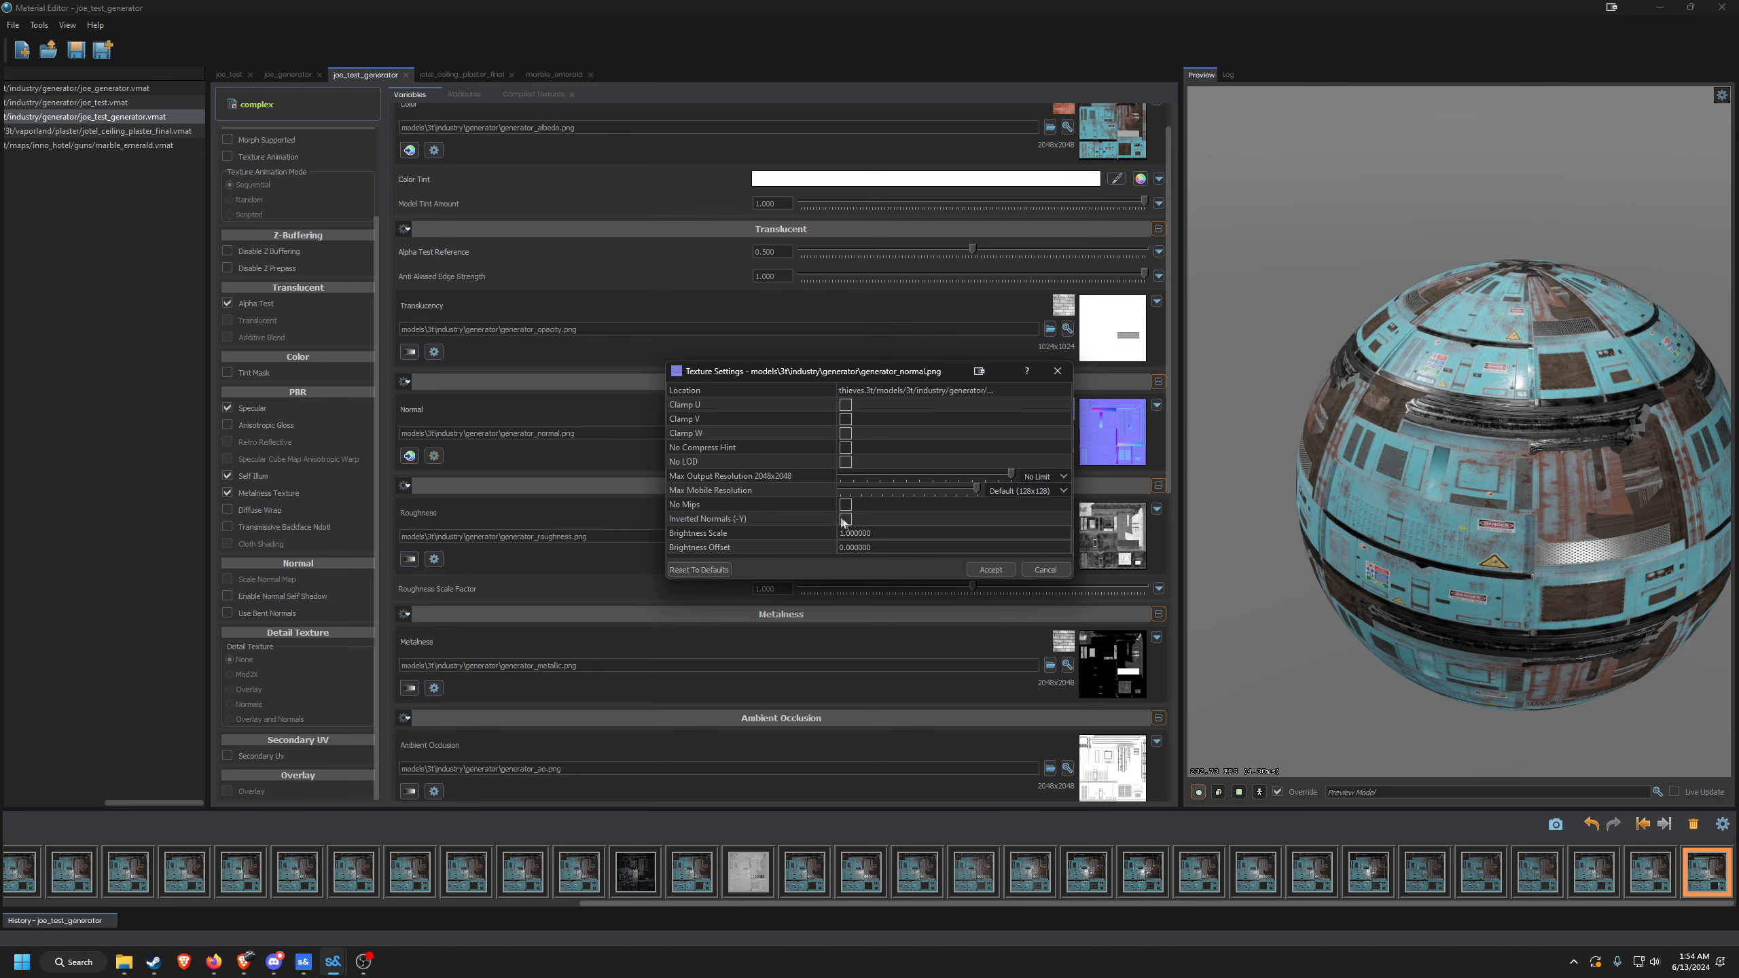
{"action": "left_click", "coordinate": [991, 570]}
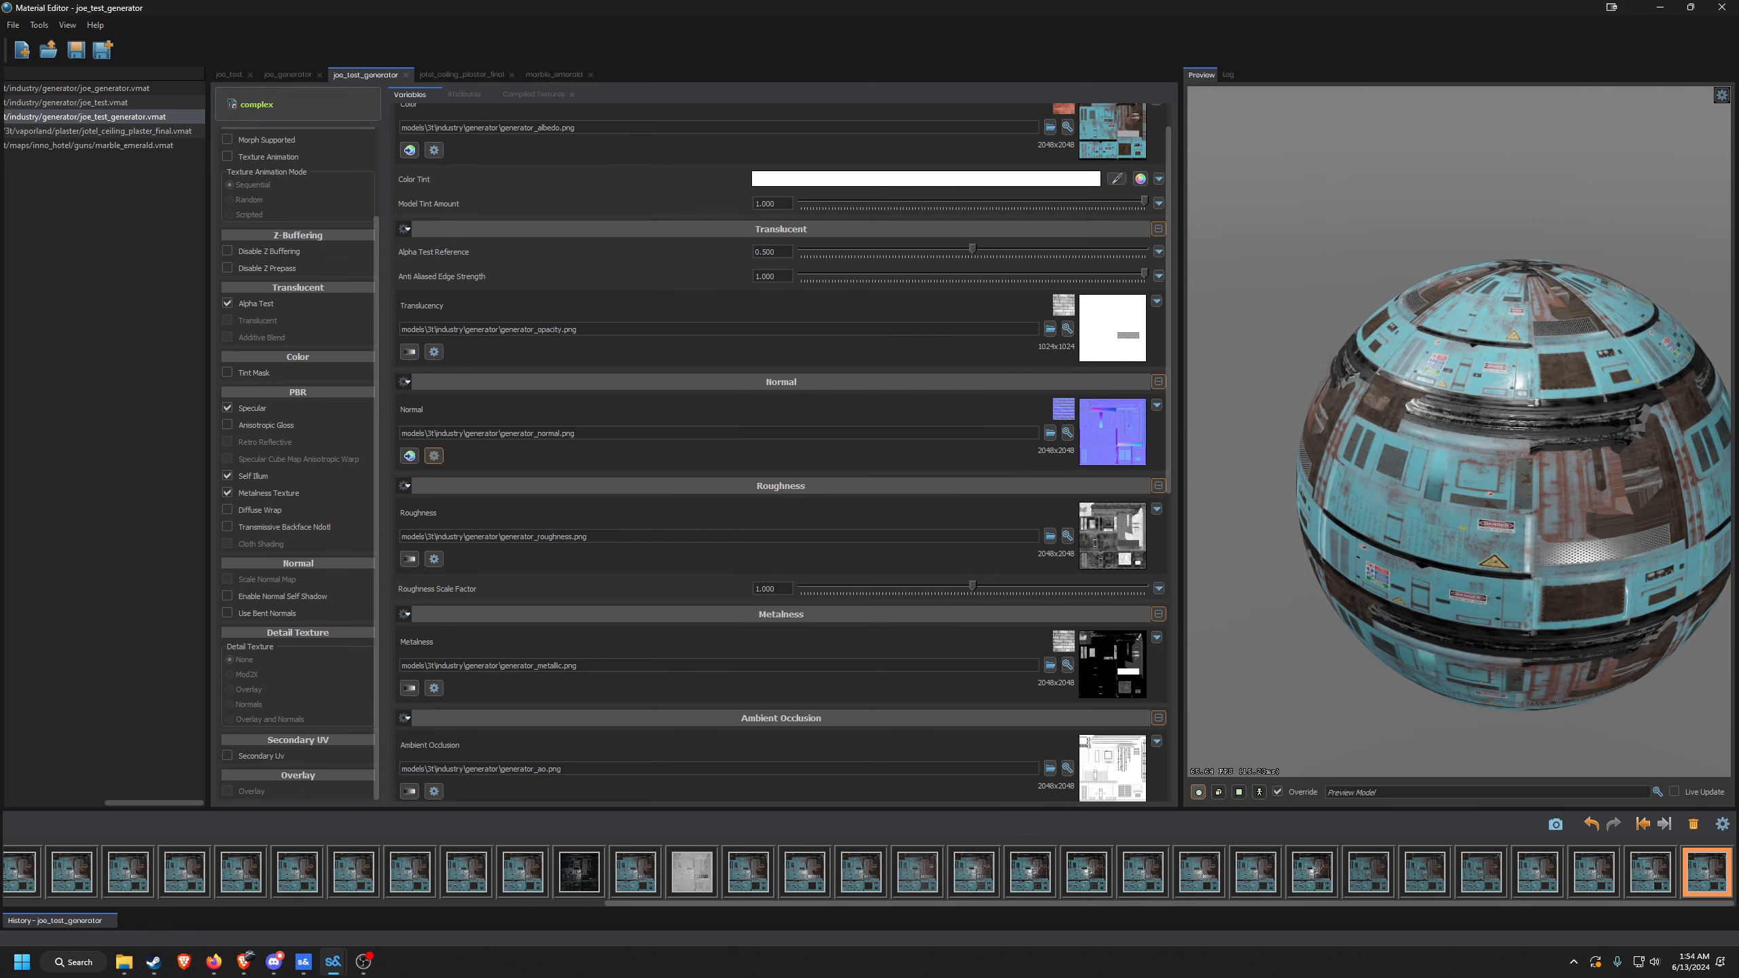
{"action": "scroll", "coordinate": [1551, 507], "scroll_direction": "up", "scroll_amount": 10}
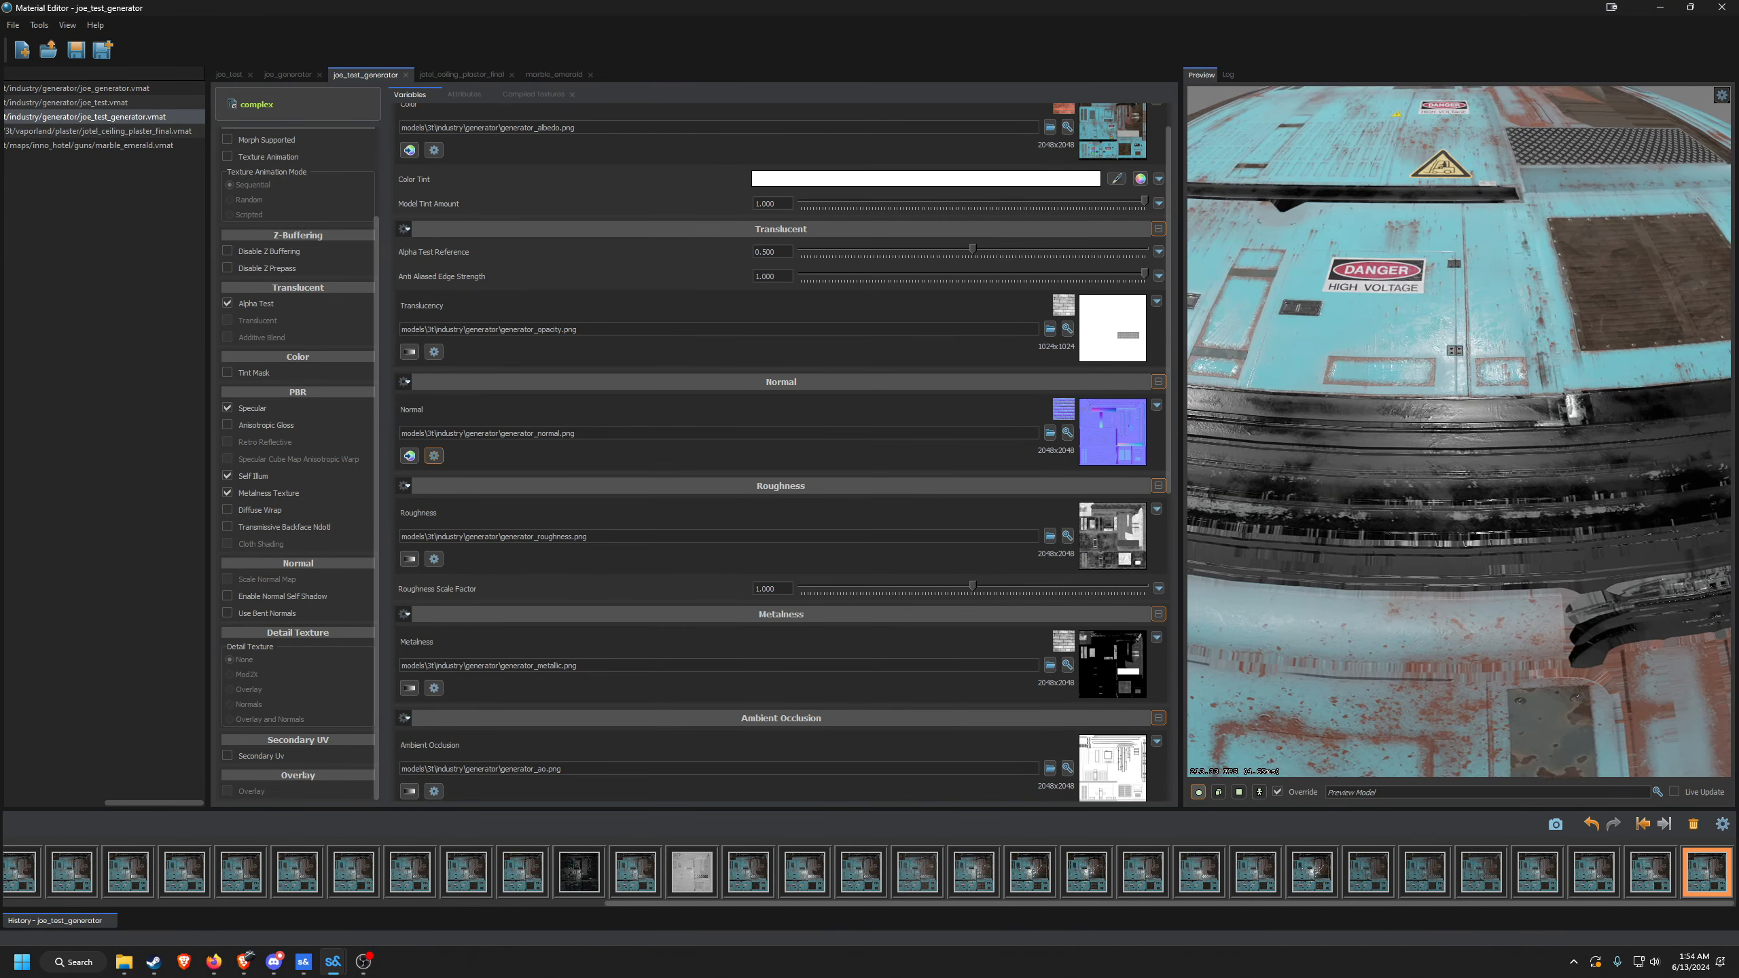
{"action": "scroll", "coordinate": [1195, 532], "scroll_direction": "down", "scroll_amount": 10}
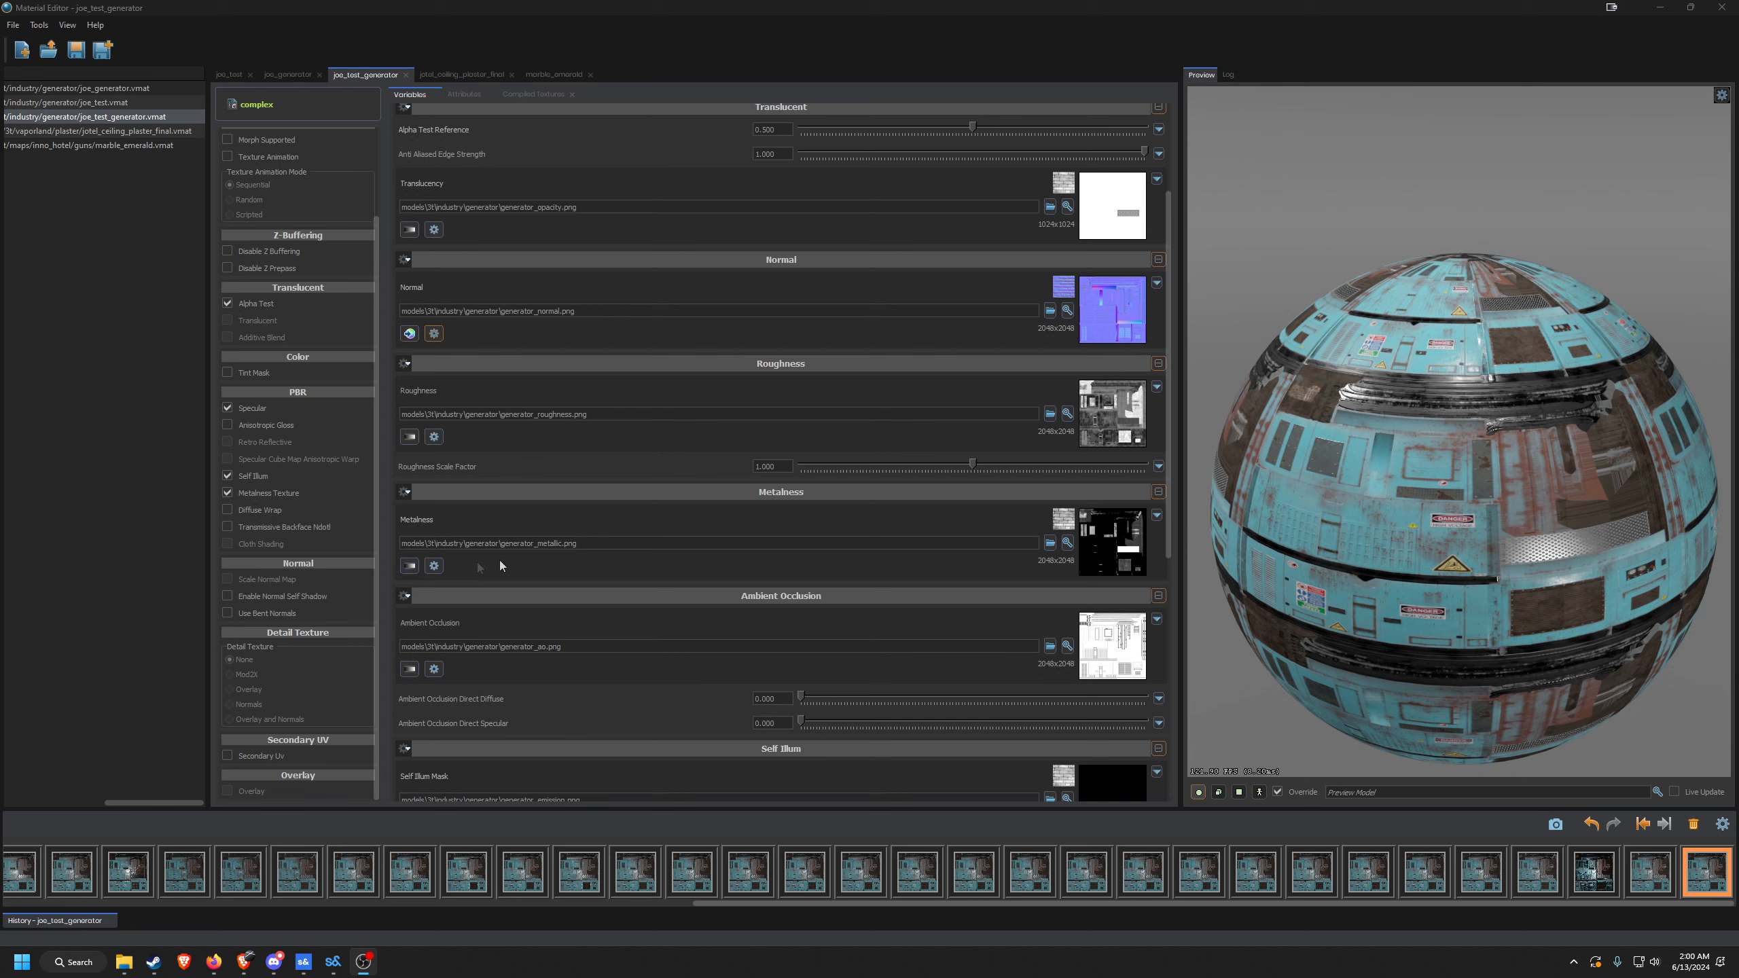
Try Metalness slider values of 0.892 and 1.000 in place of the texture and inspect the preview sphere from another angle.
{"action": "left_click", "coordinate": [409, 565]}
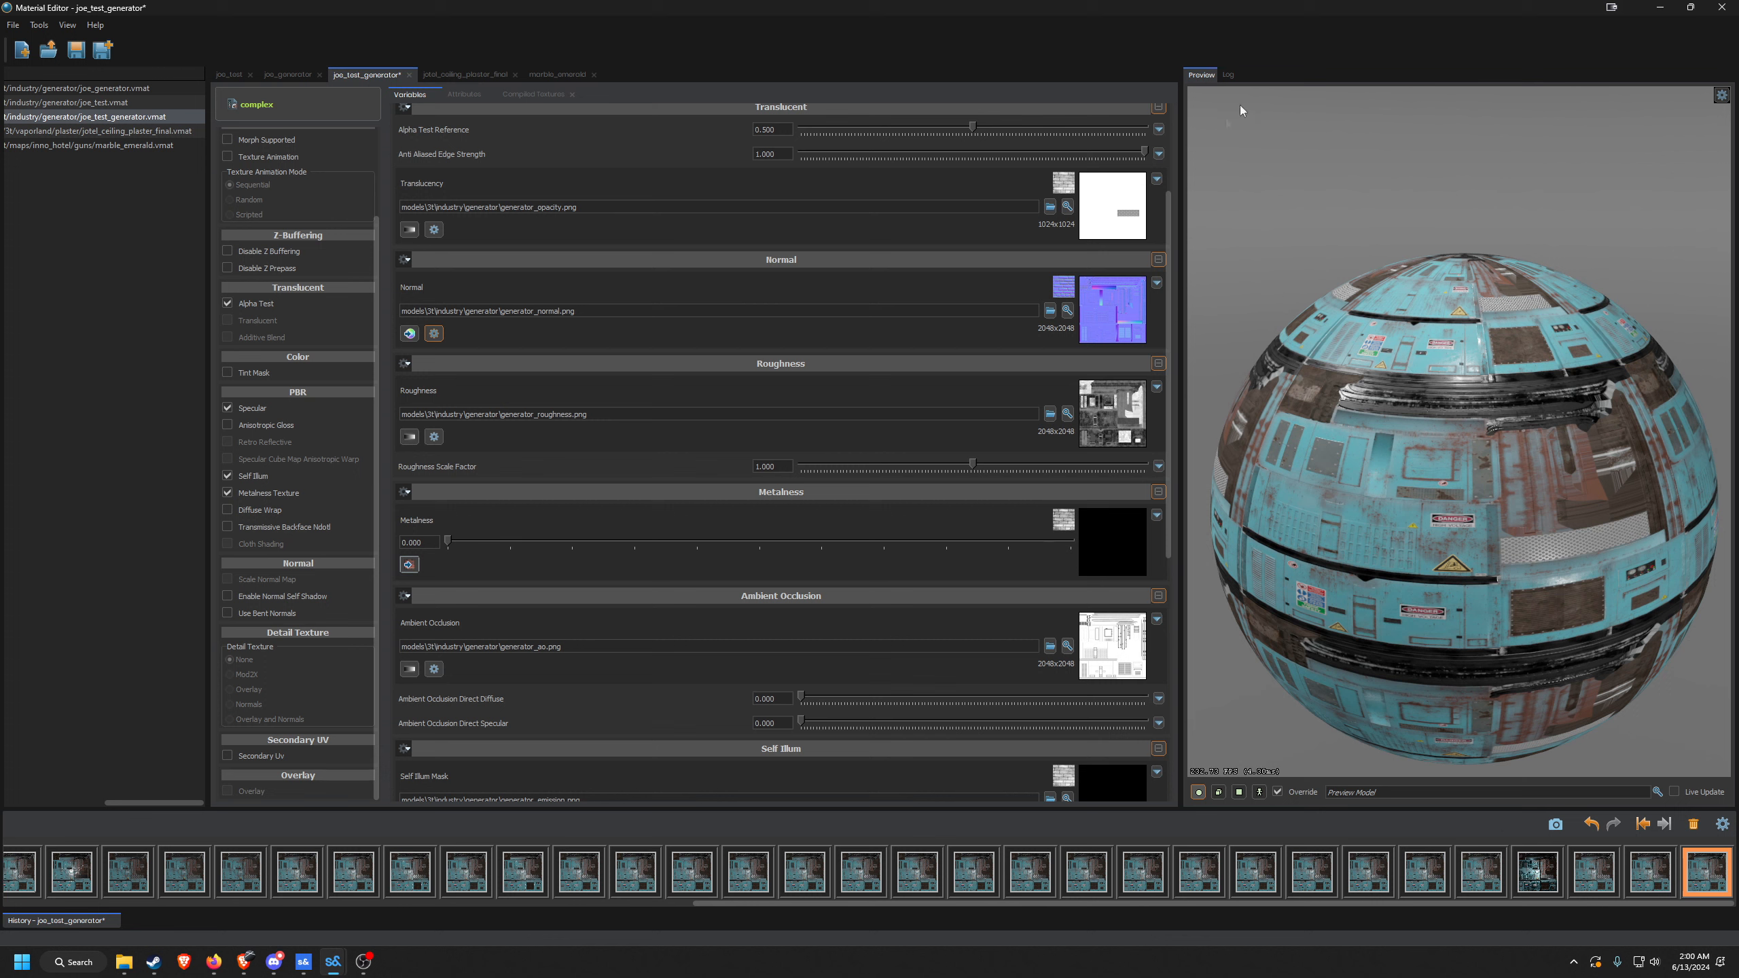
{"action": "left_click_drag", "start_coordinate": [446, 541], "coordinate": [1003, 560]}
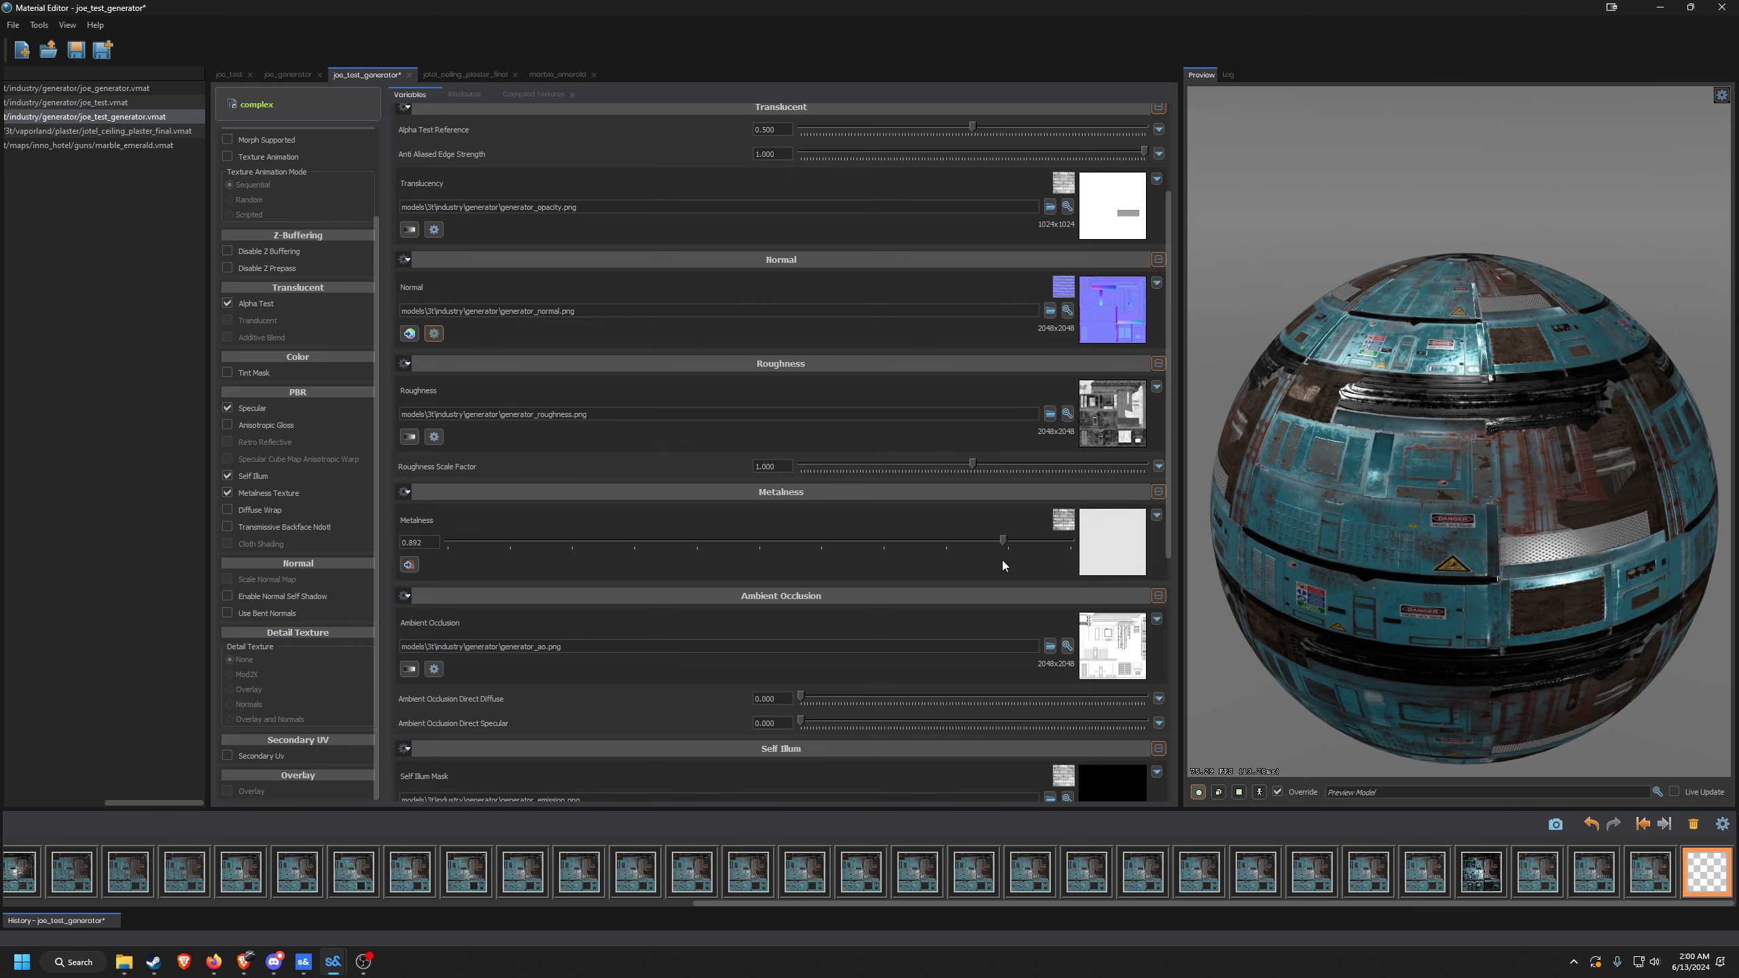
{"action": "left_click_drag", "start_coordinate": [1009, 544], "coordinate": [1078, 546]}
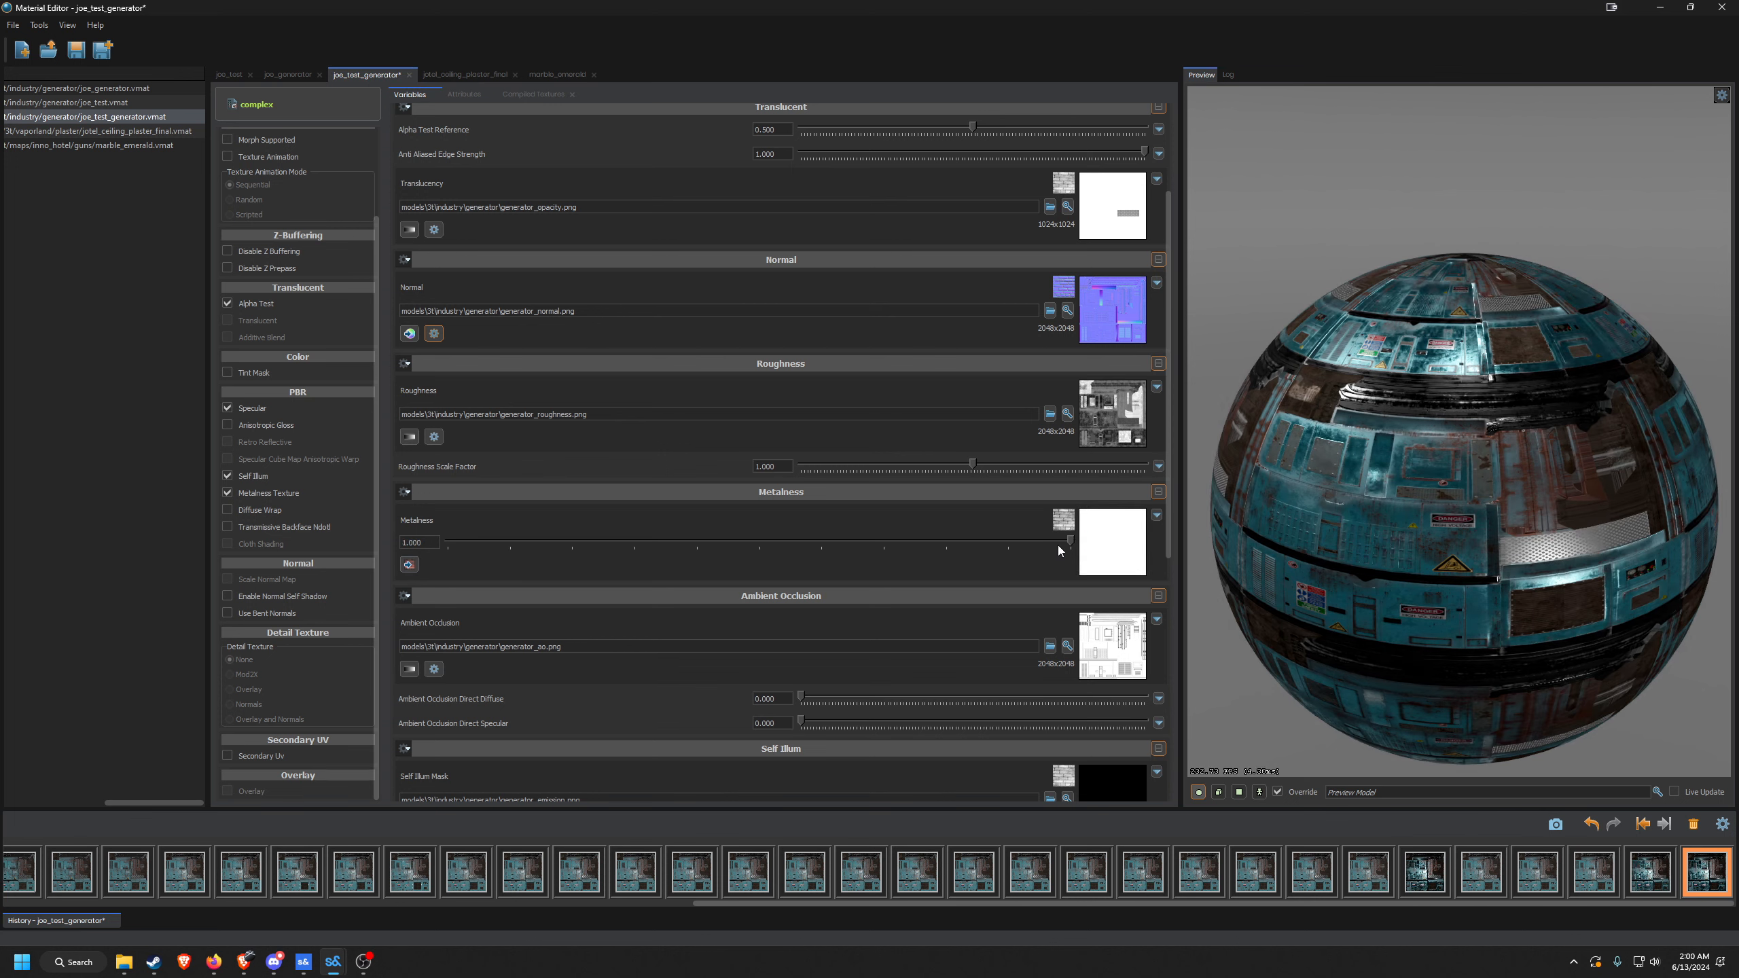
{"action": "left_click_drag", "start_coordinate": [1459, 466], "coordinate": [1530, 466]}
{"action": "key", "text": "w"}
{"action": "key", "text": "s"}
{"action": "key", "text": "w"}
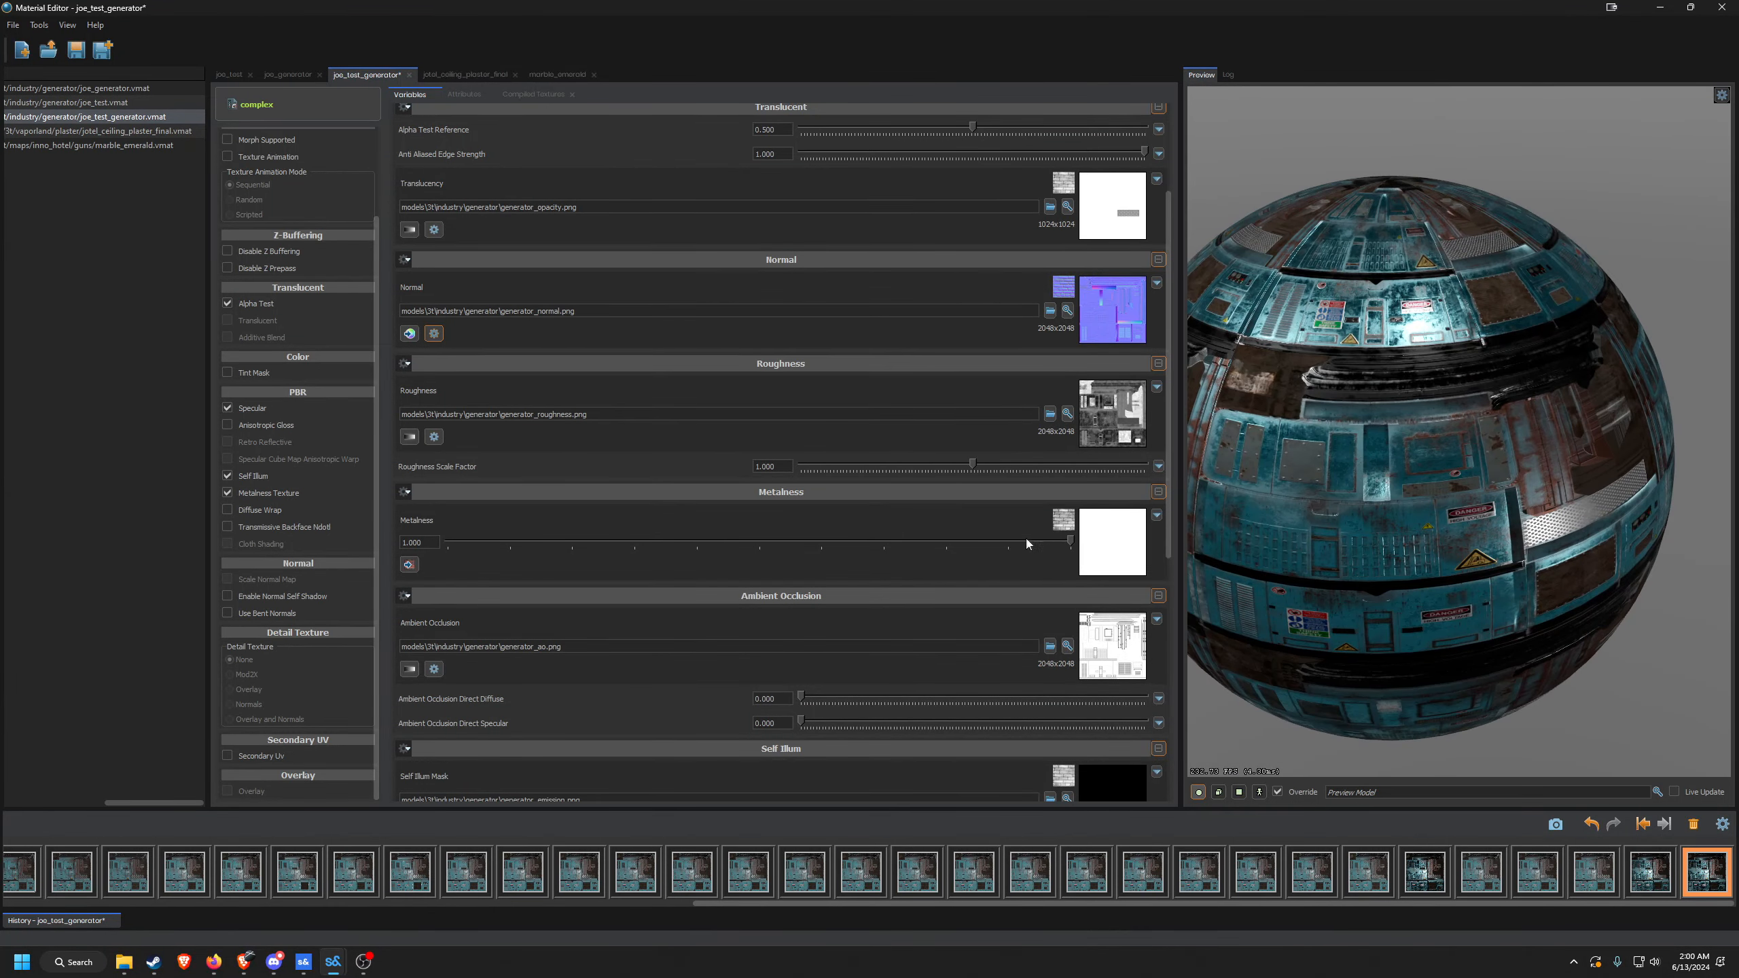
Try a Metalness of 0.000, restore the generator_metallic.png texture, and view it enlarged.
{"action": "left_click_drag", "start_coordinate": [1062, 542], "coordinate": [449, 542]}
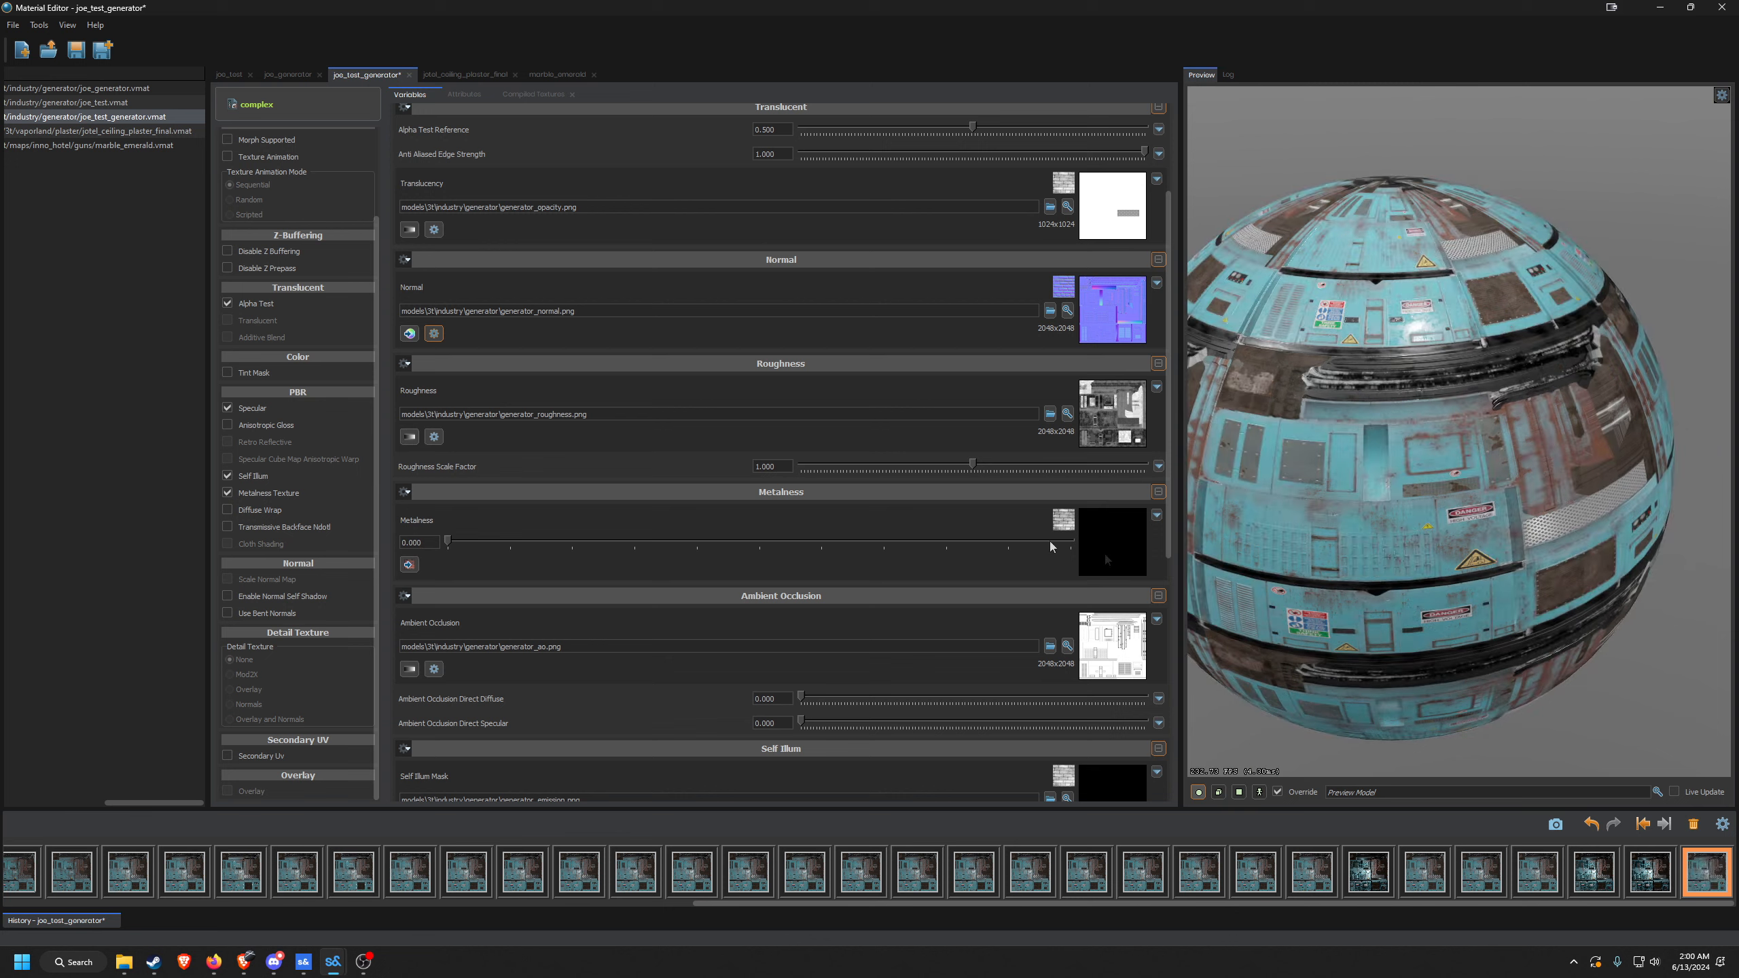
{"action": "left_click", "coordinate": [409, 565]}
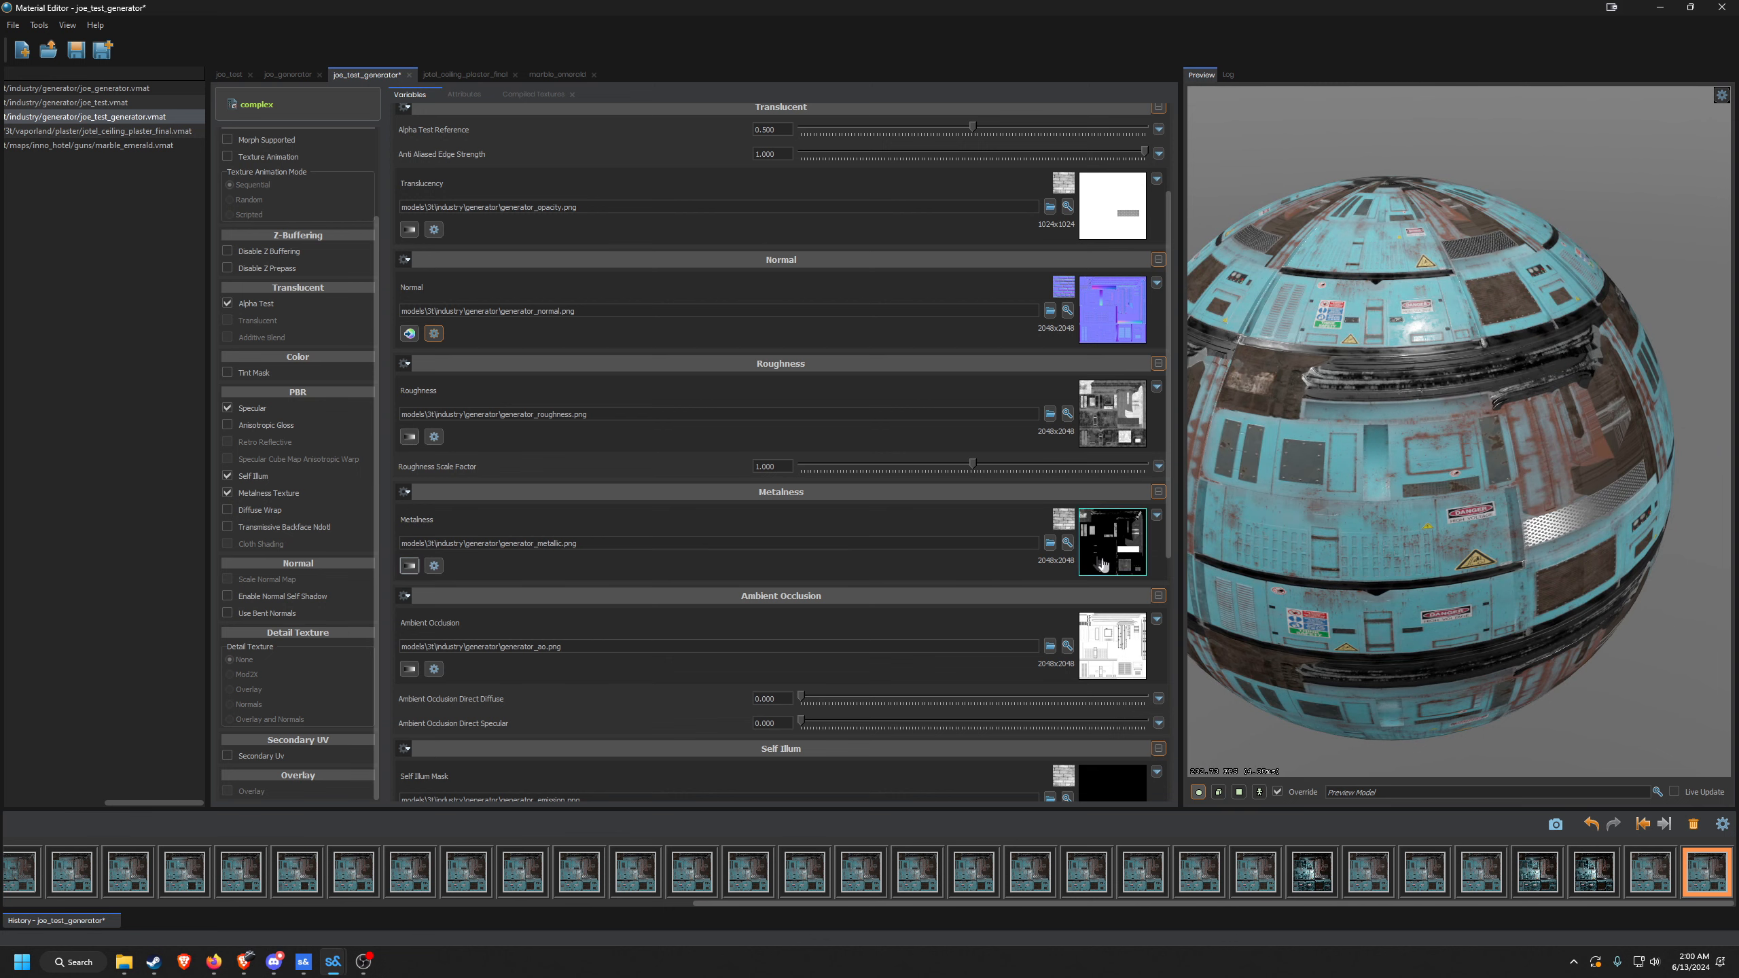
{"action": "double_click", "coordinate": [1129, 550]}
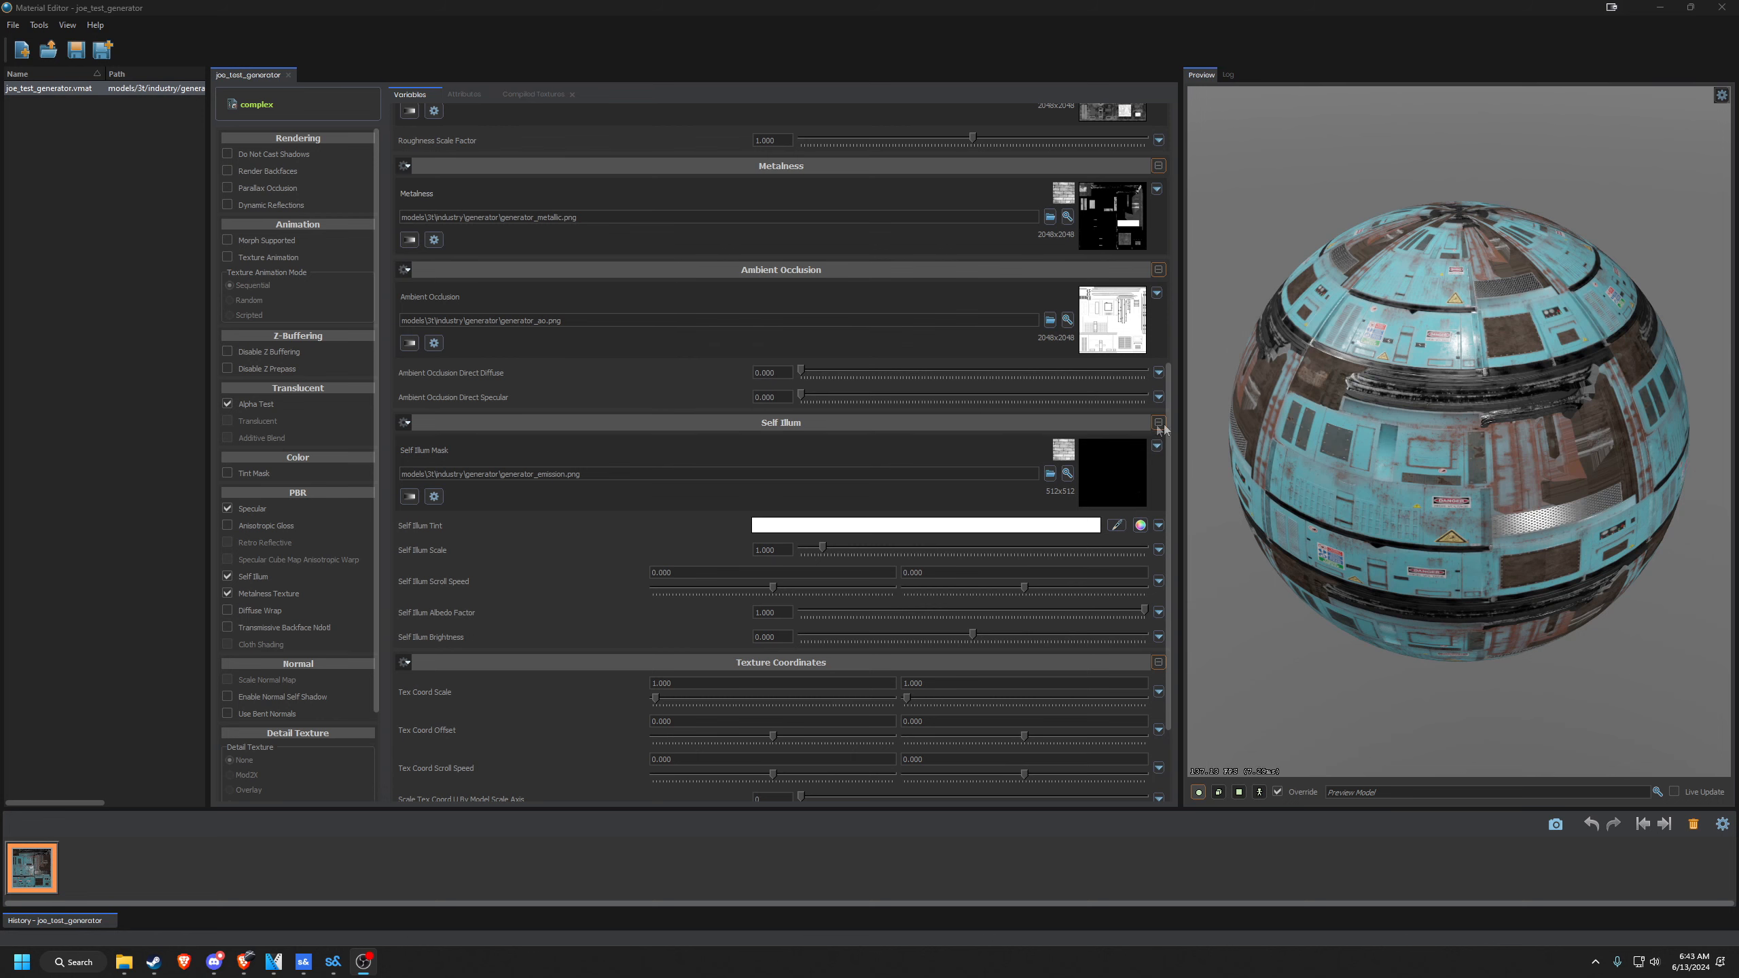
View the Ambient Occlusion texture generator_ao.png enlarged and inspect the shaded crevices close up on the preview sphere.
{"action": "scroll", "coordinate": [1161, 429], "scroll_direction": "up", "scroll_amount": 4}
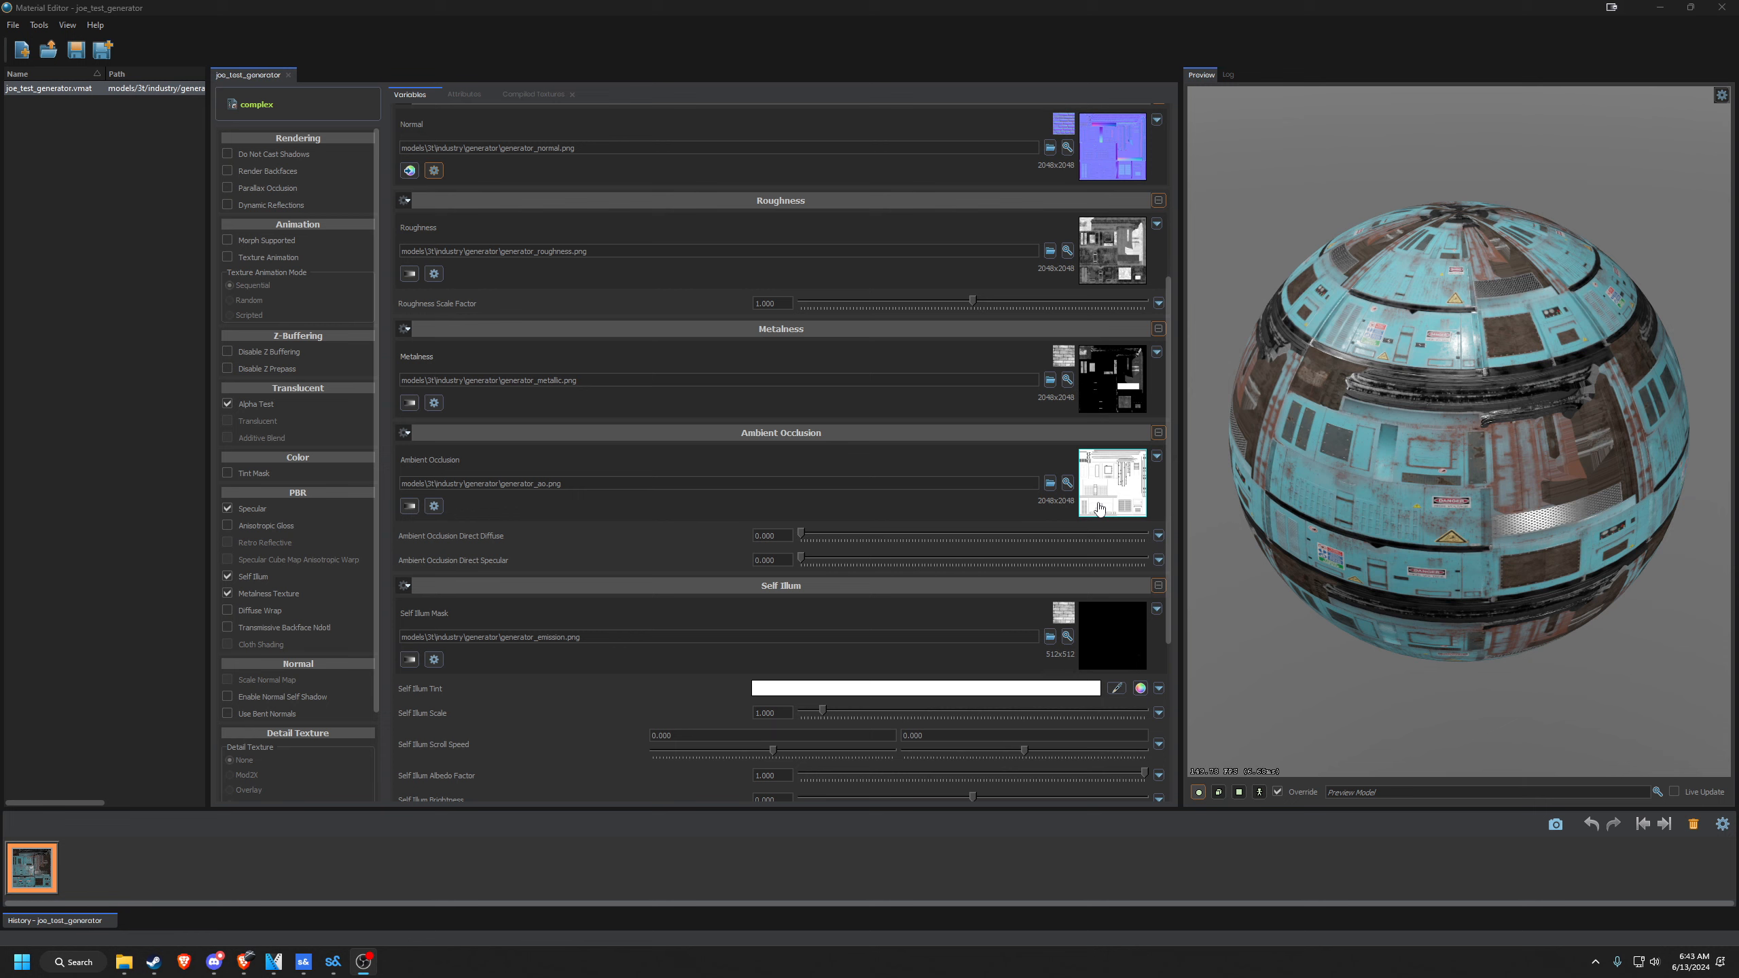
{"action": "left_click", "coordinate": [1099, 508]}
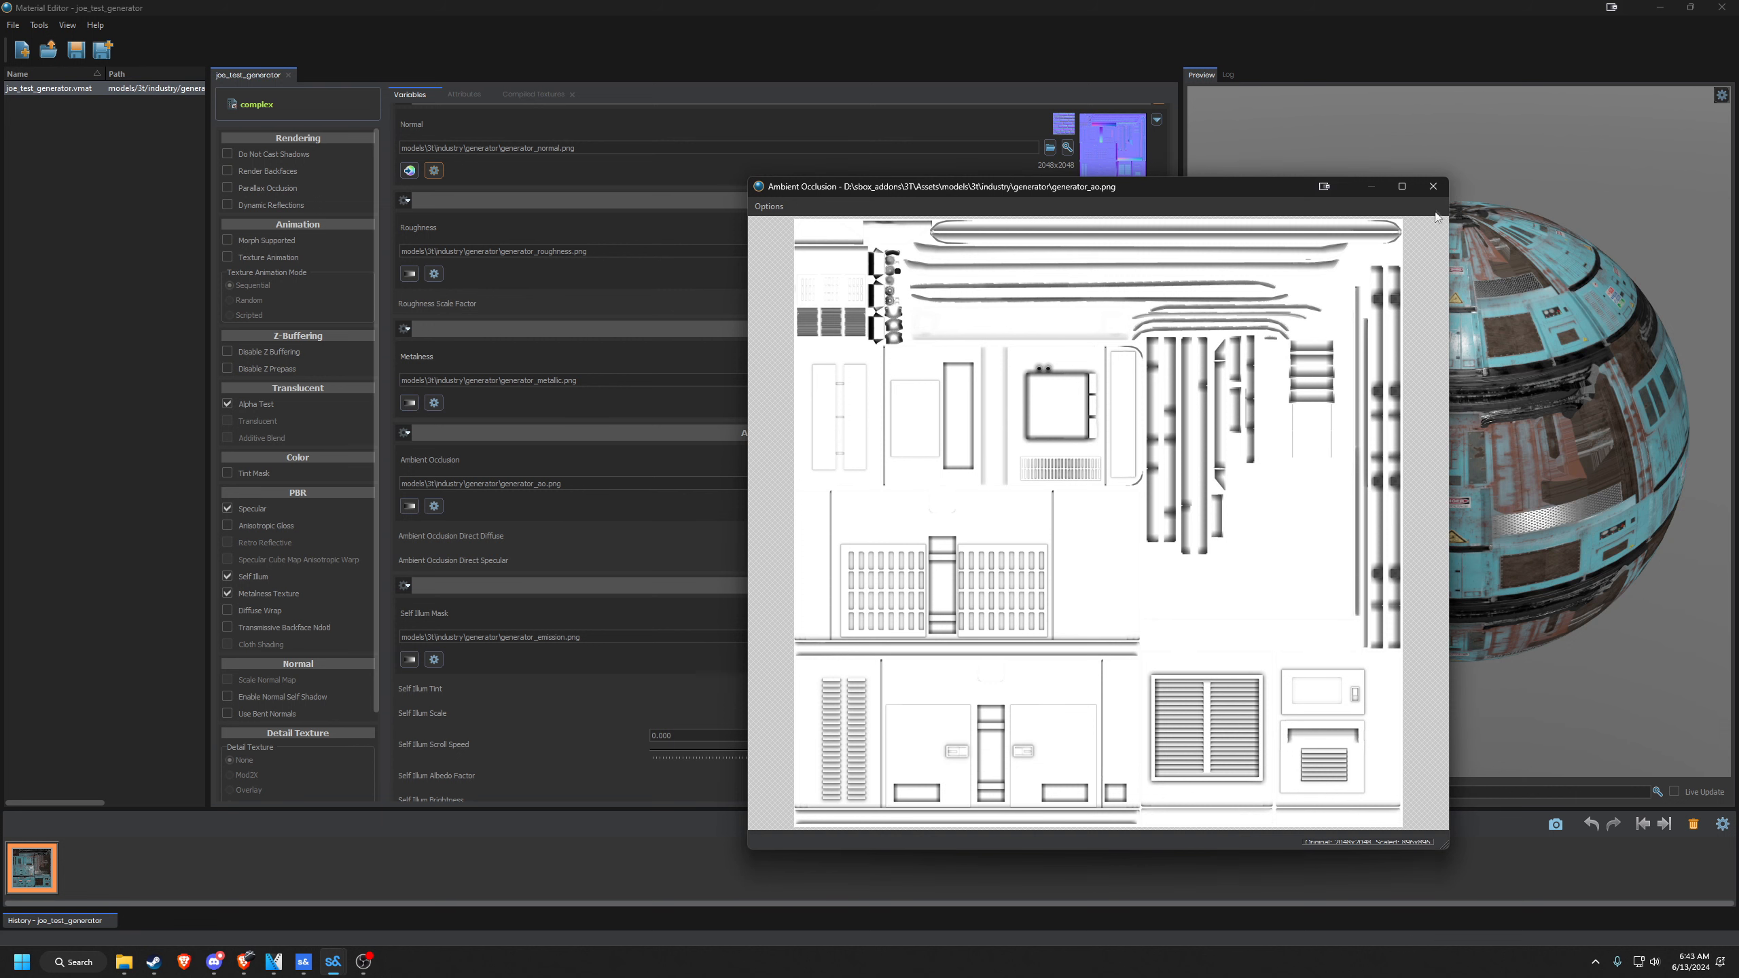
{"action": "left_click", "coordinate": [1433, 189]}
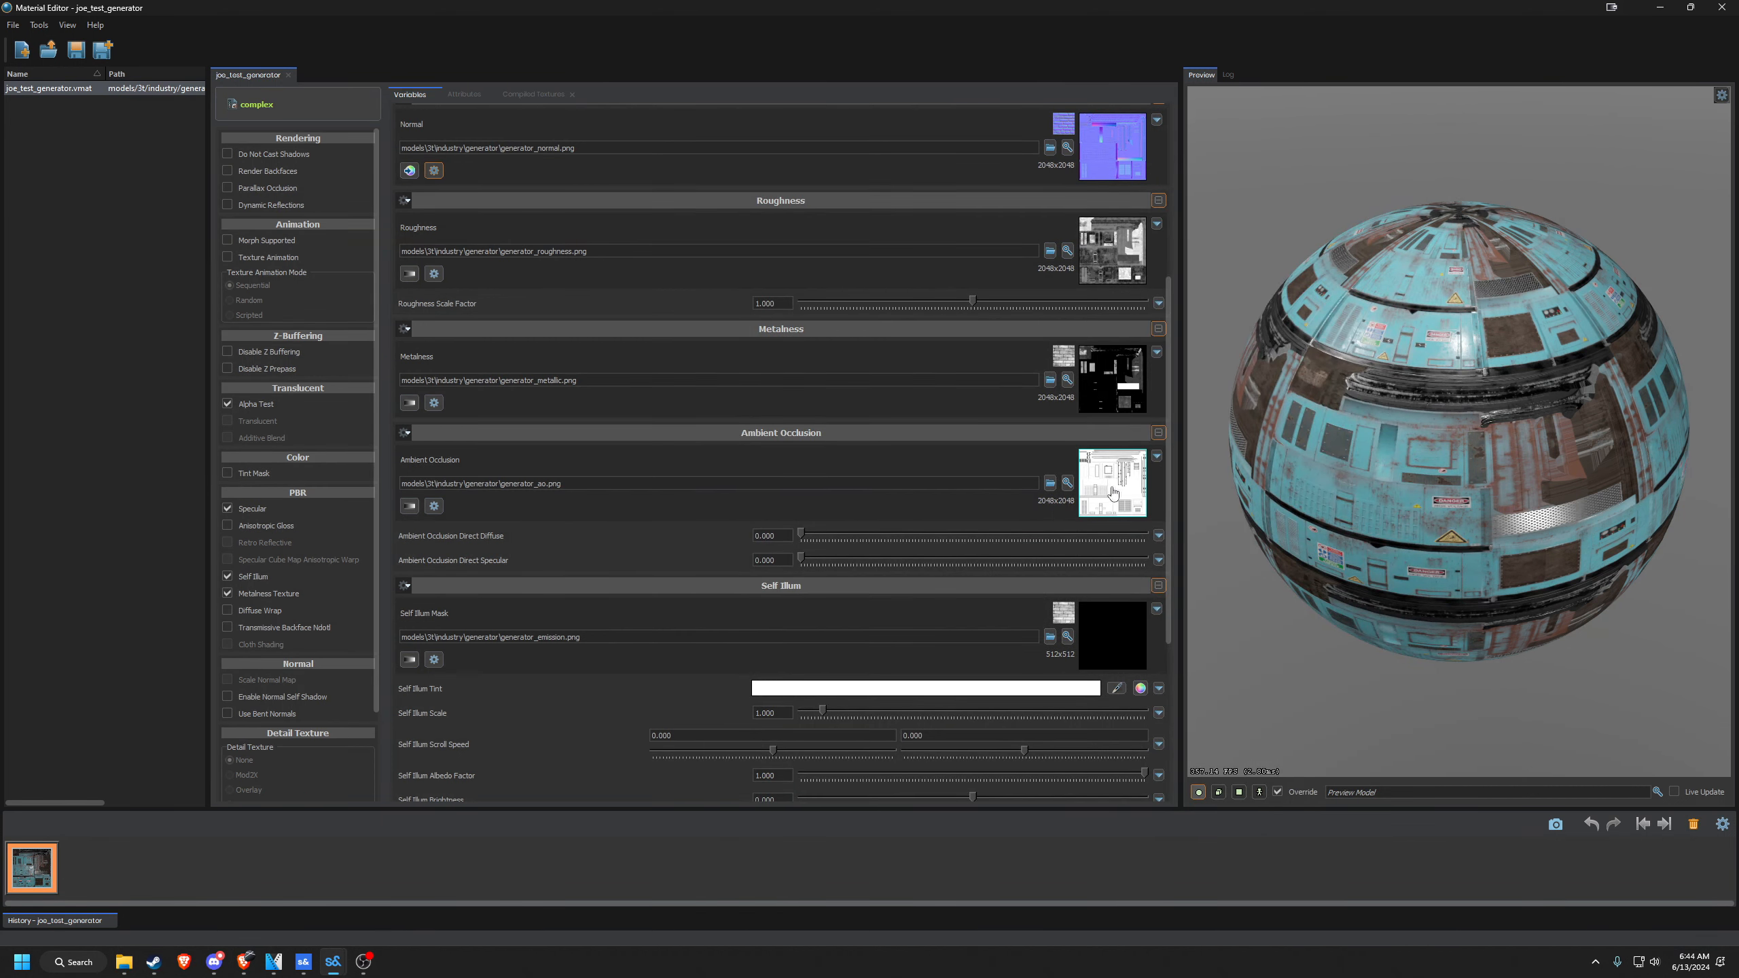
{"action": "scroll", "coordinate": [1404, 548], "scroll_direction": "up", "scroll_amount": 8}
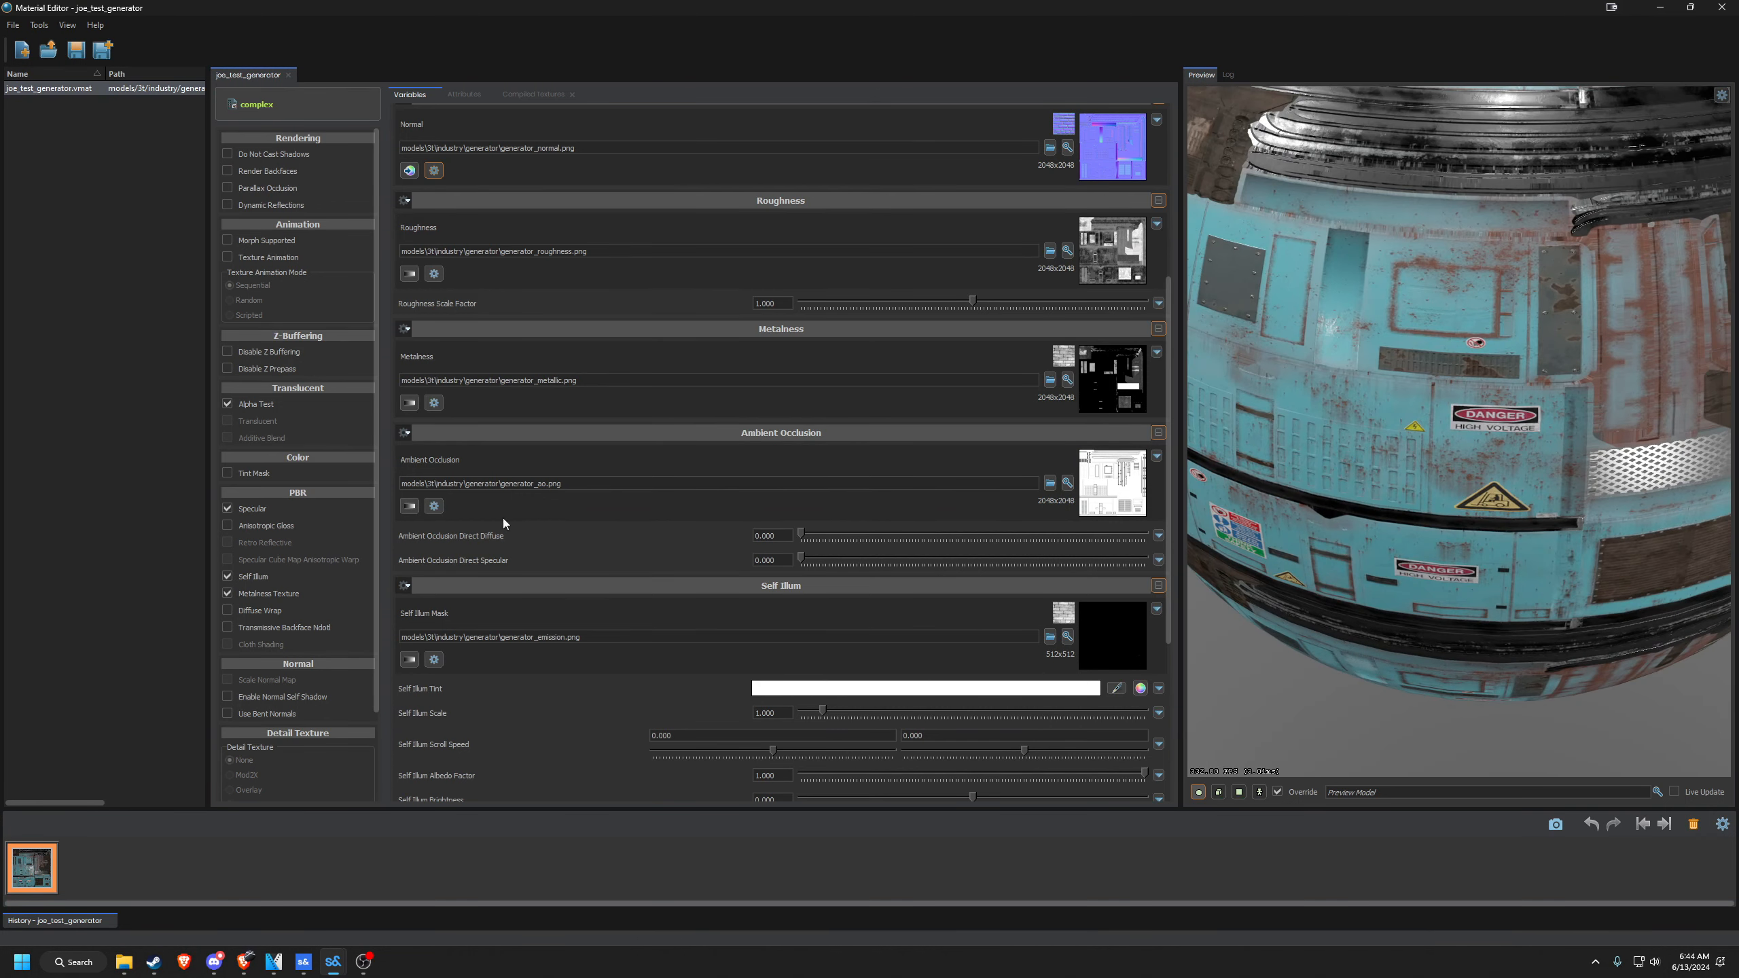
Reset Ambient Occlusion to its default texture, switch it to a slider value, and lower that value.
{"action": "left_click", "coordinate": [1154, 458]}
{"action": "left_click", "coordinate": [1168, 473]}
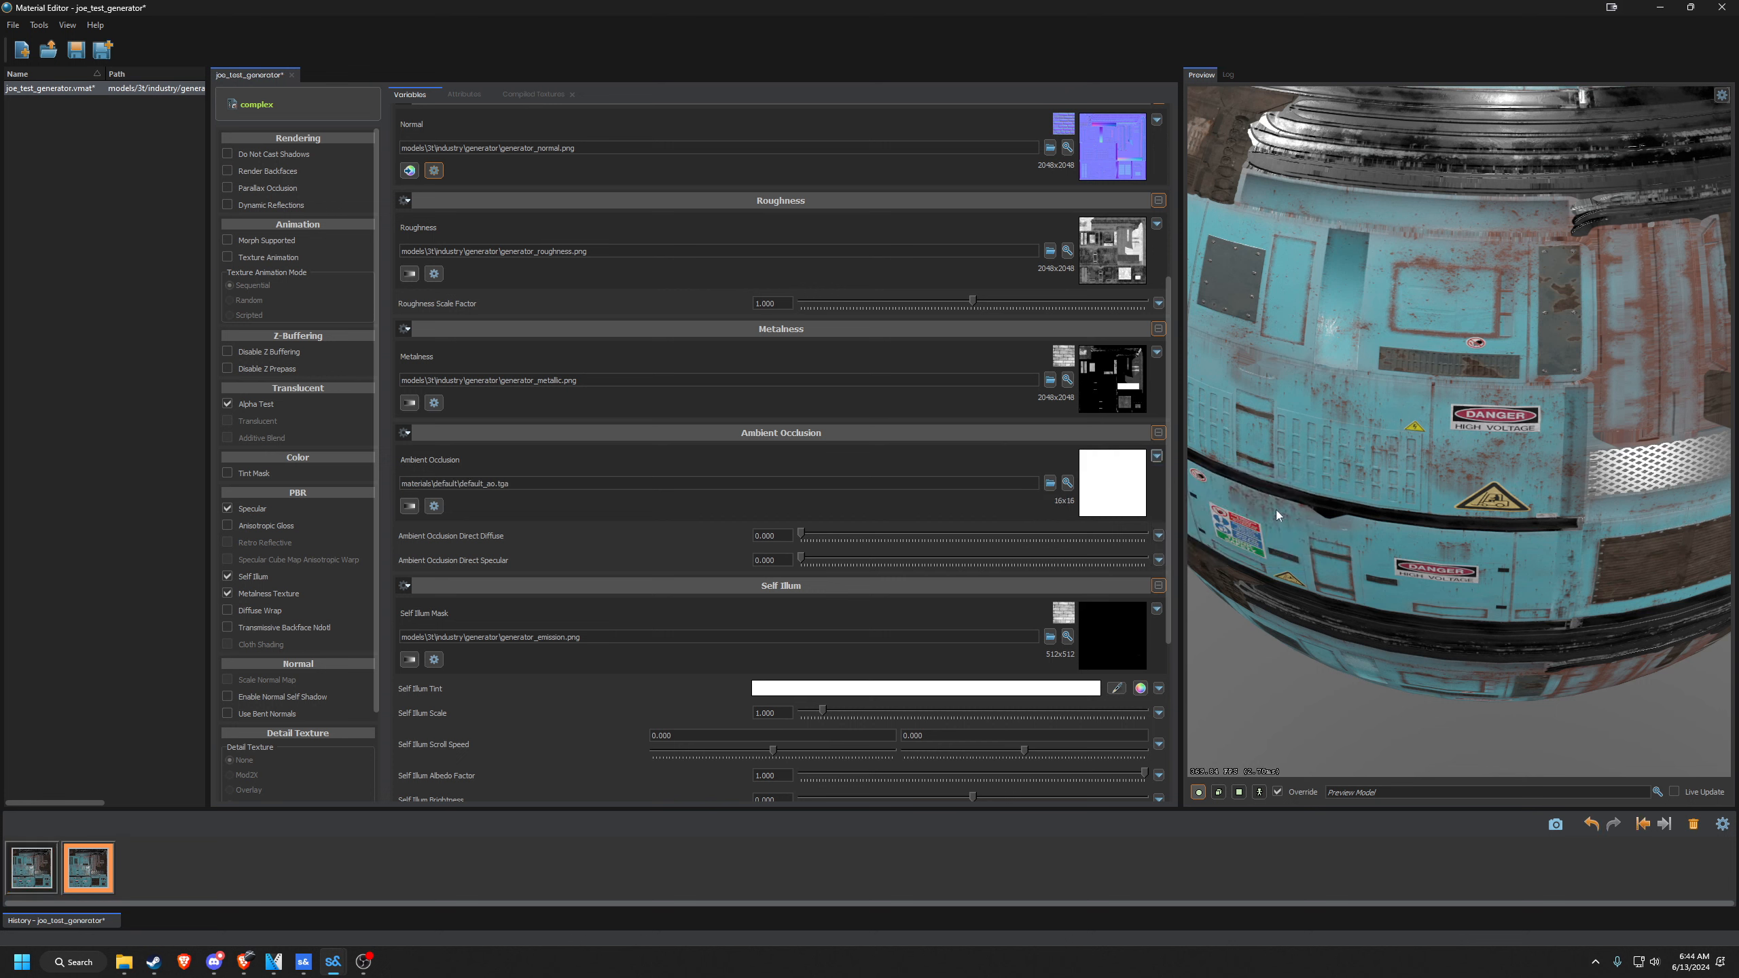
{"action": "left_click", "coordinate": [409, 506]}
{"action": "left_click_drag", "start_coordinate": [977, 488], "coordinate": [497, 491]}
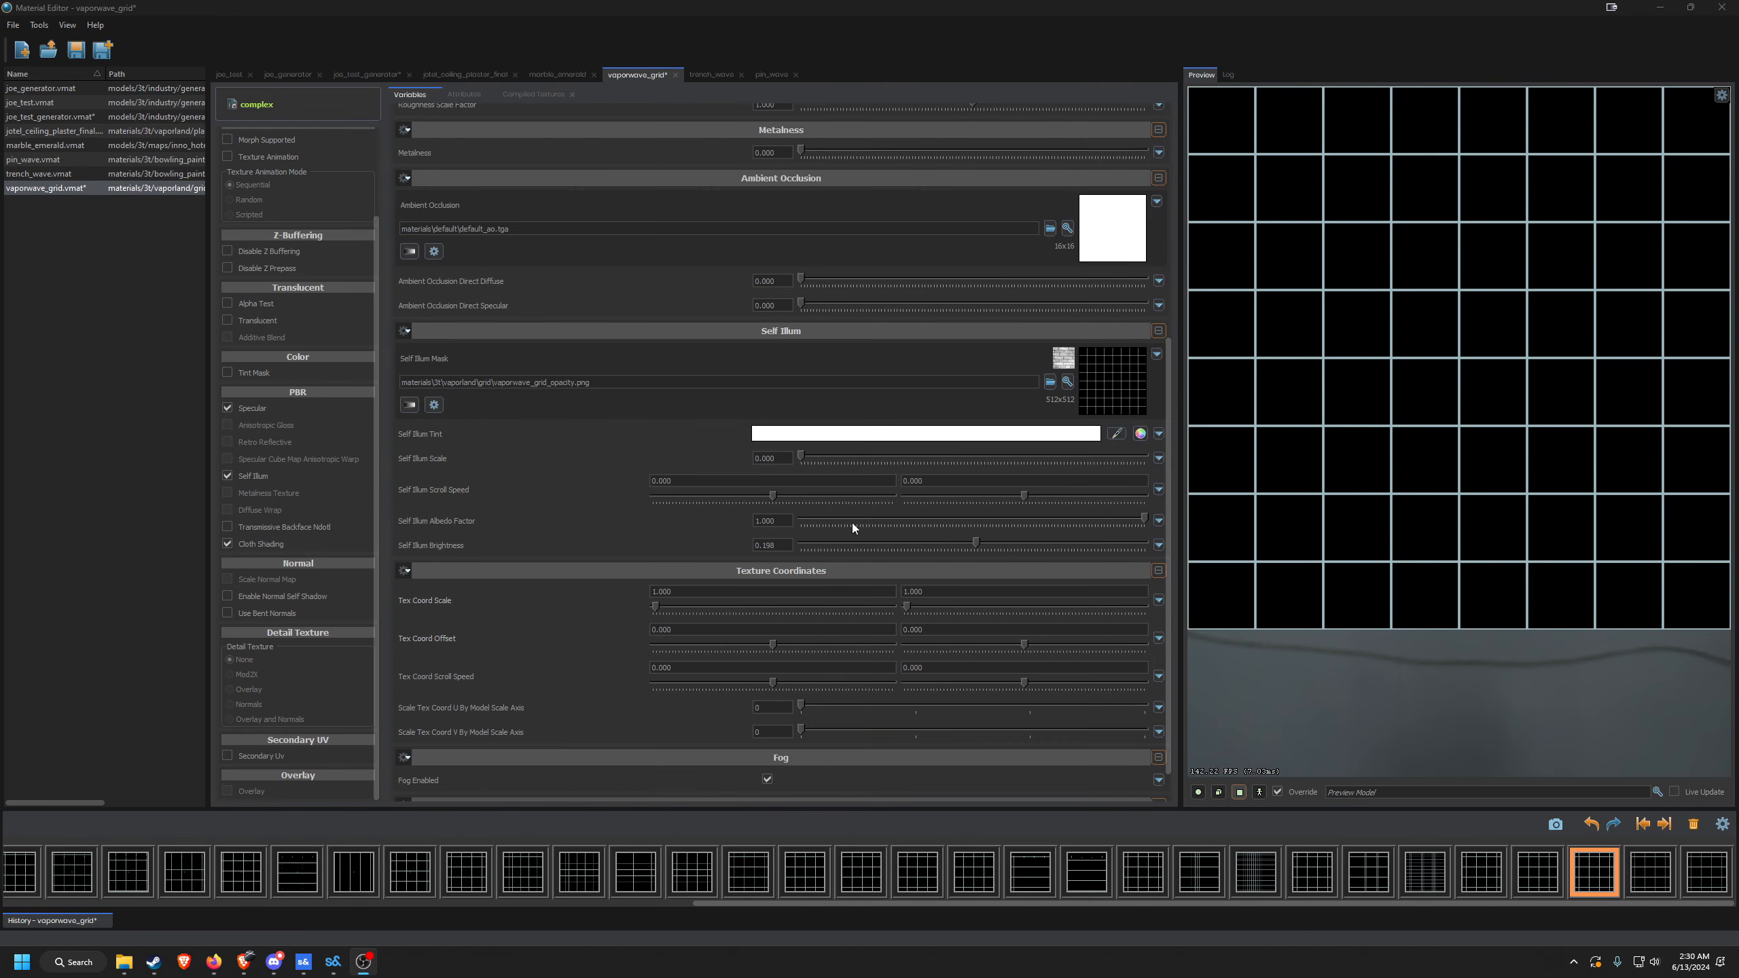
Preview the grid material on the cube, try a horizontal Tex Coord Scale of 1.700, and undo it.
{"action": "scroll", "coordinate": [851, 555], "scroll_direction": "up", "scroll_amount": 5}
{"action": "scroll", "coordinate": [884, 657], "scroll_direction": "down", "scroll_amount": 6}
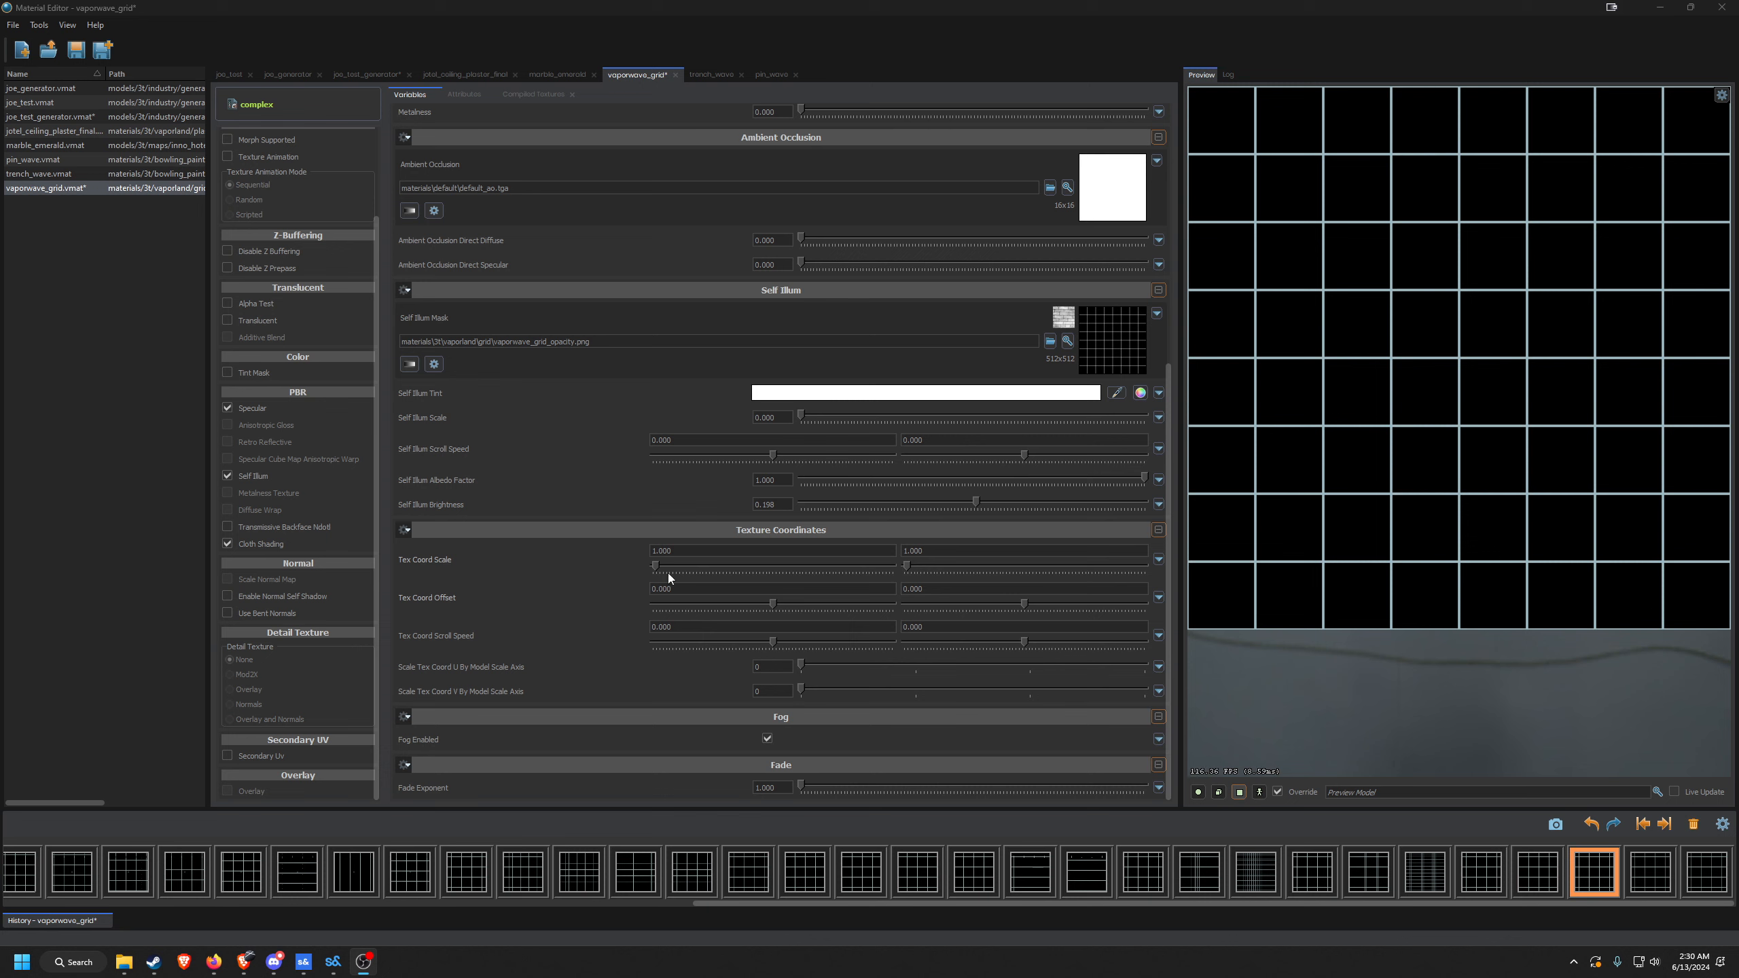
{"action": "left_click", "coordinate": [1219, 793]}
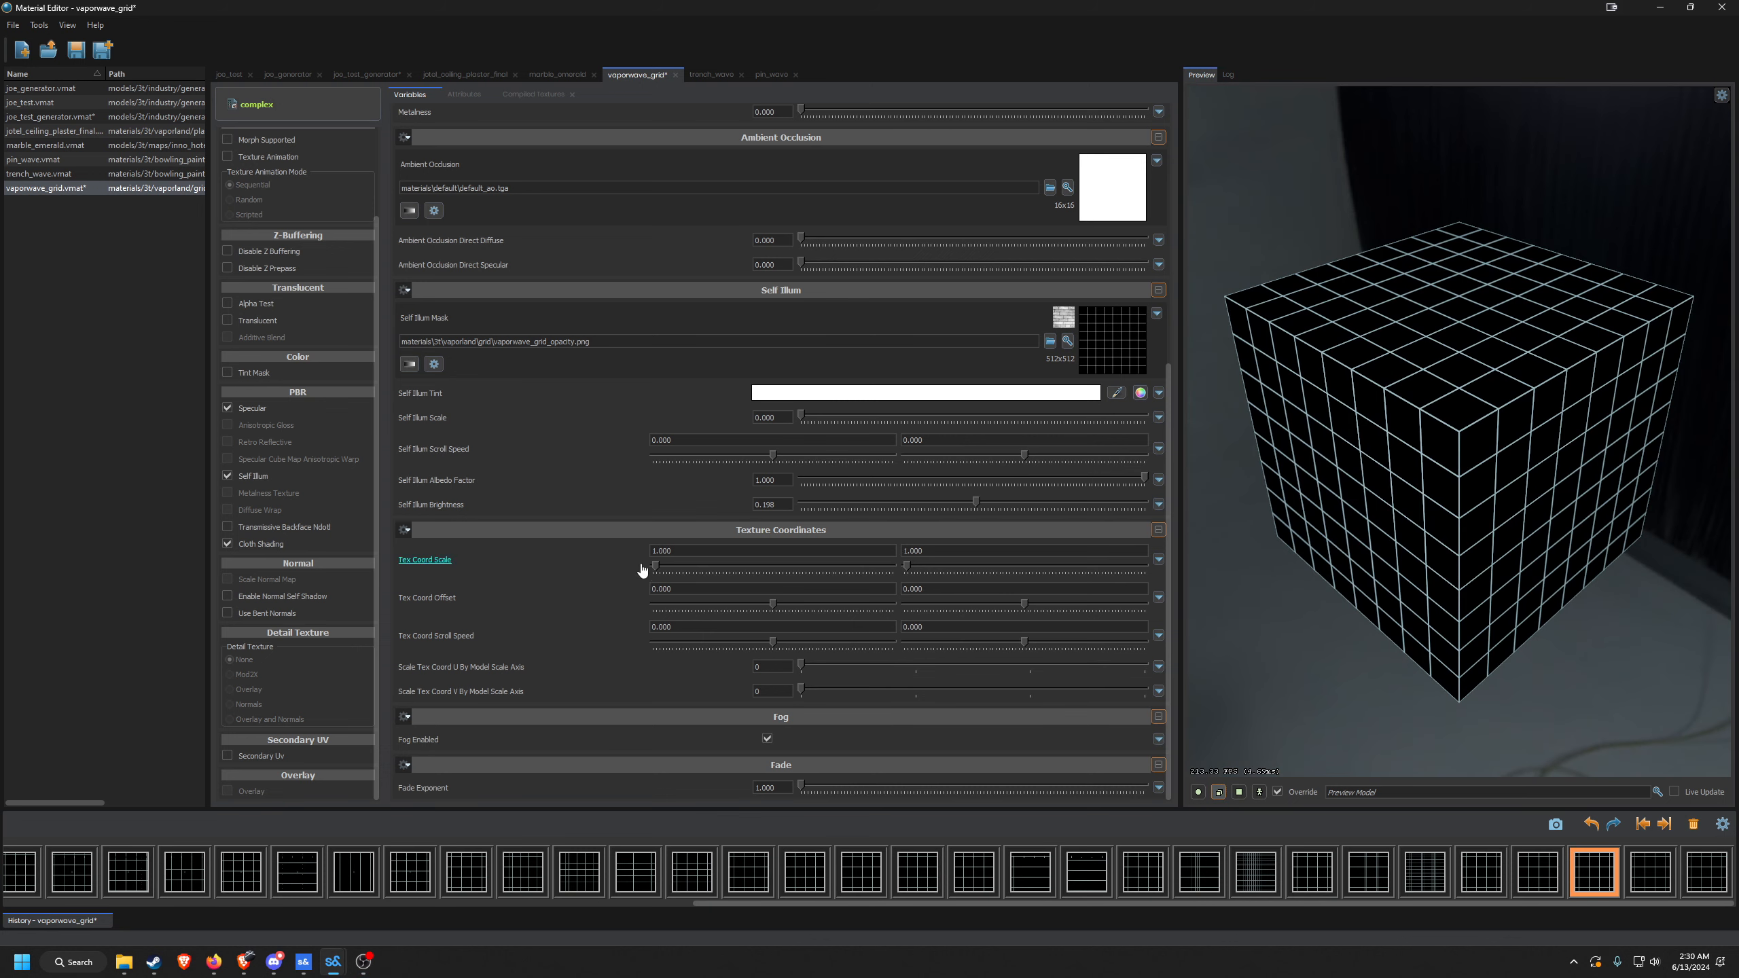
{"action": "left_click_drag", "start_coordinate": [655, 566], "coordinate": [658, 568]}
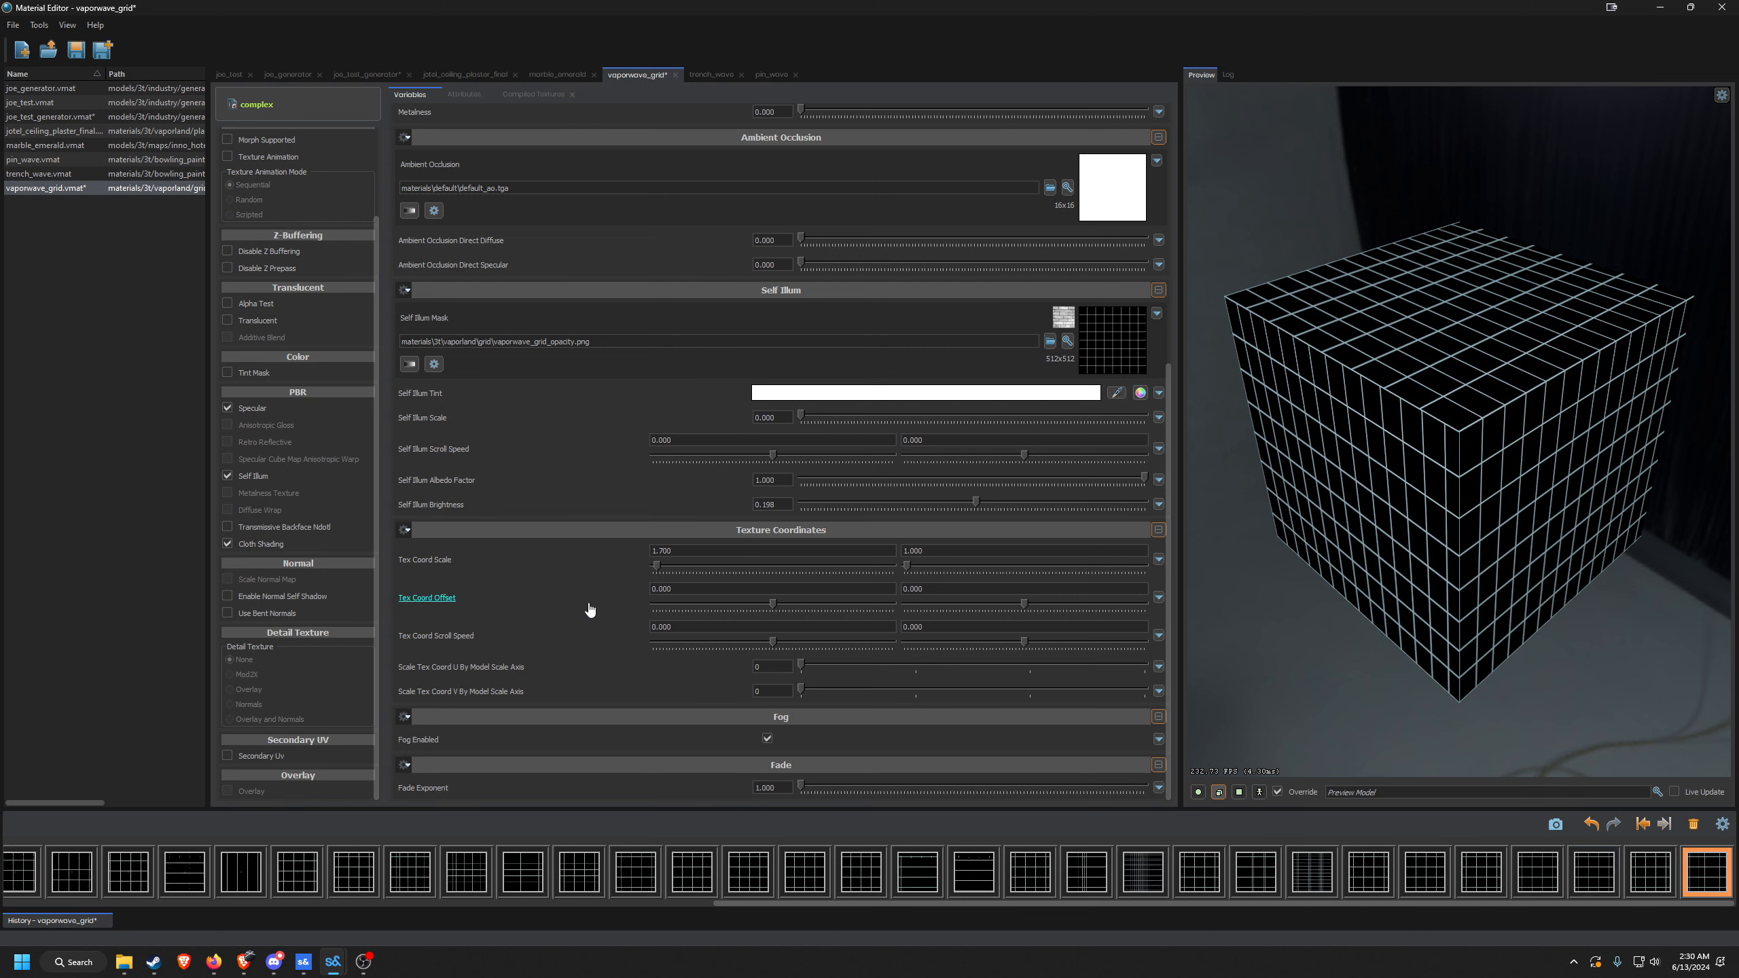
{"action": "key", "text": "ctrl+z"}
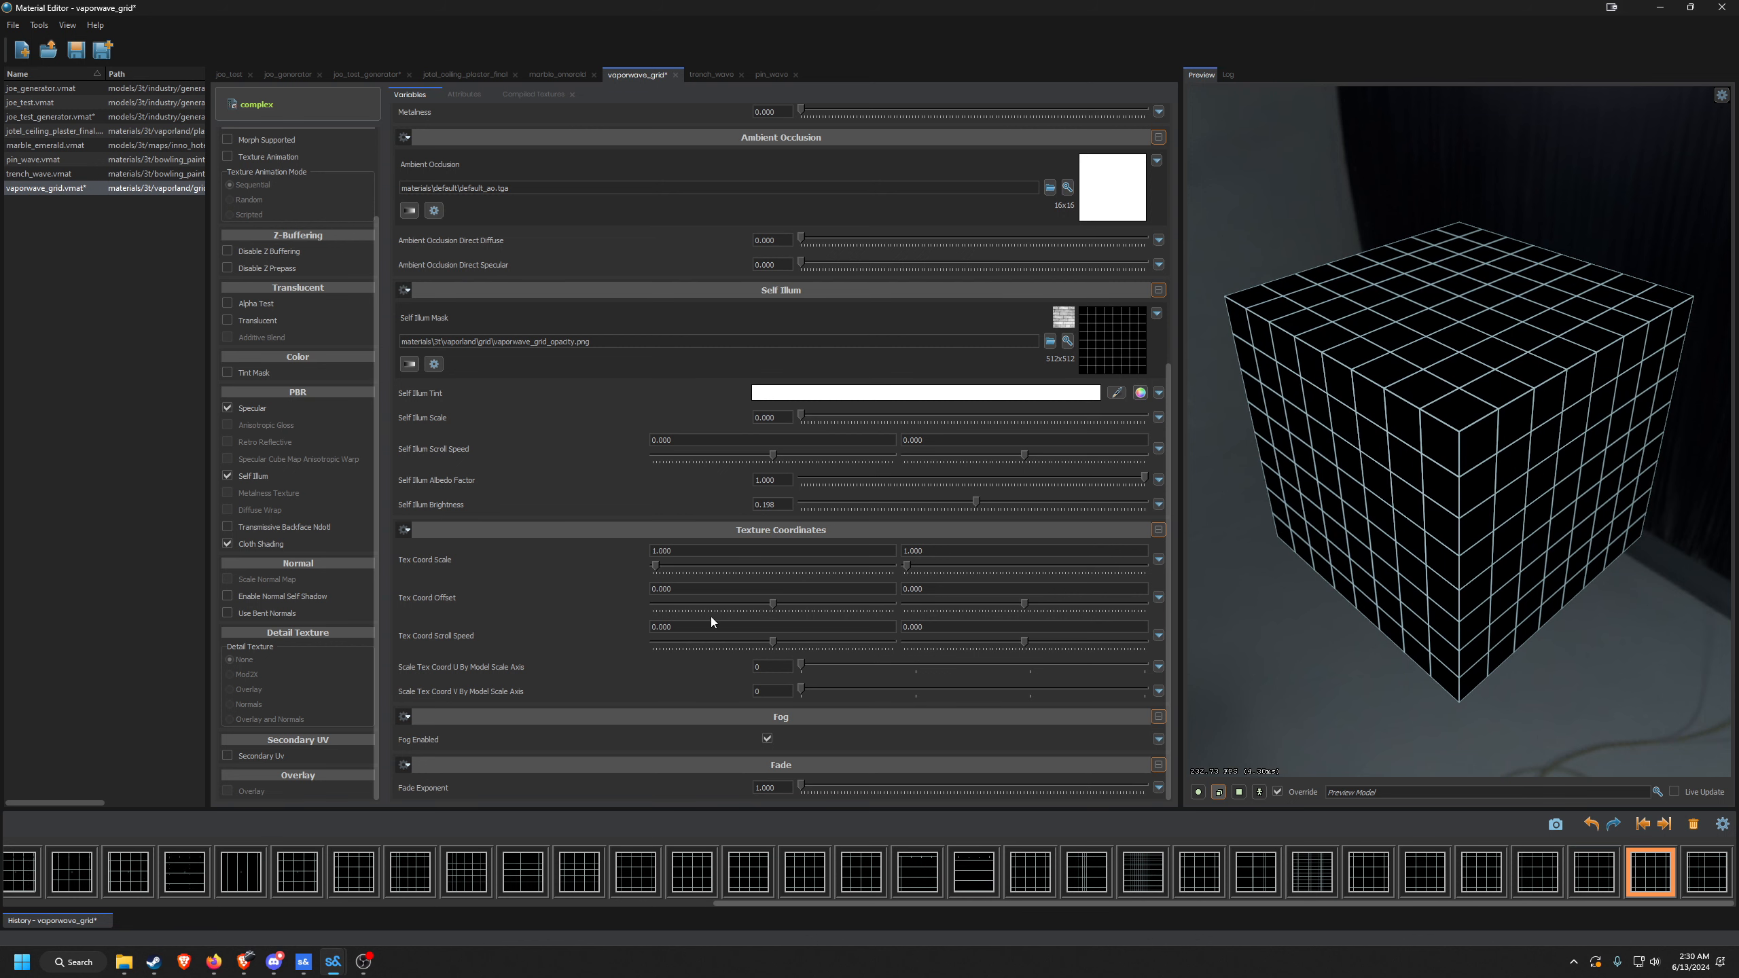
Try horizontal Tex Coord Offsets of -0.059 and -0.133 on the cube and flat plane previews, and reset the offset to 0.
{"action": "left_click_drag", "start_coordinate": [772, 600], "coordinate": [765, 607]}
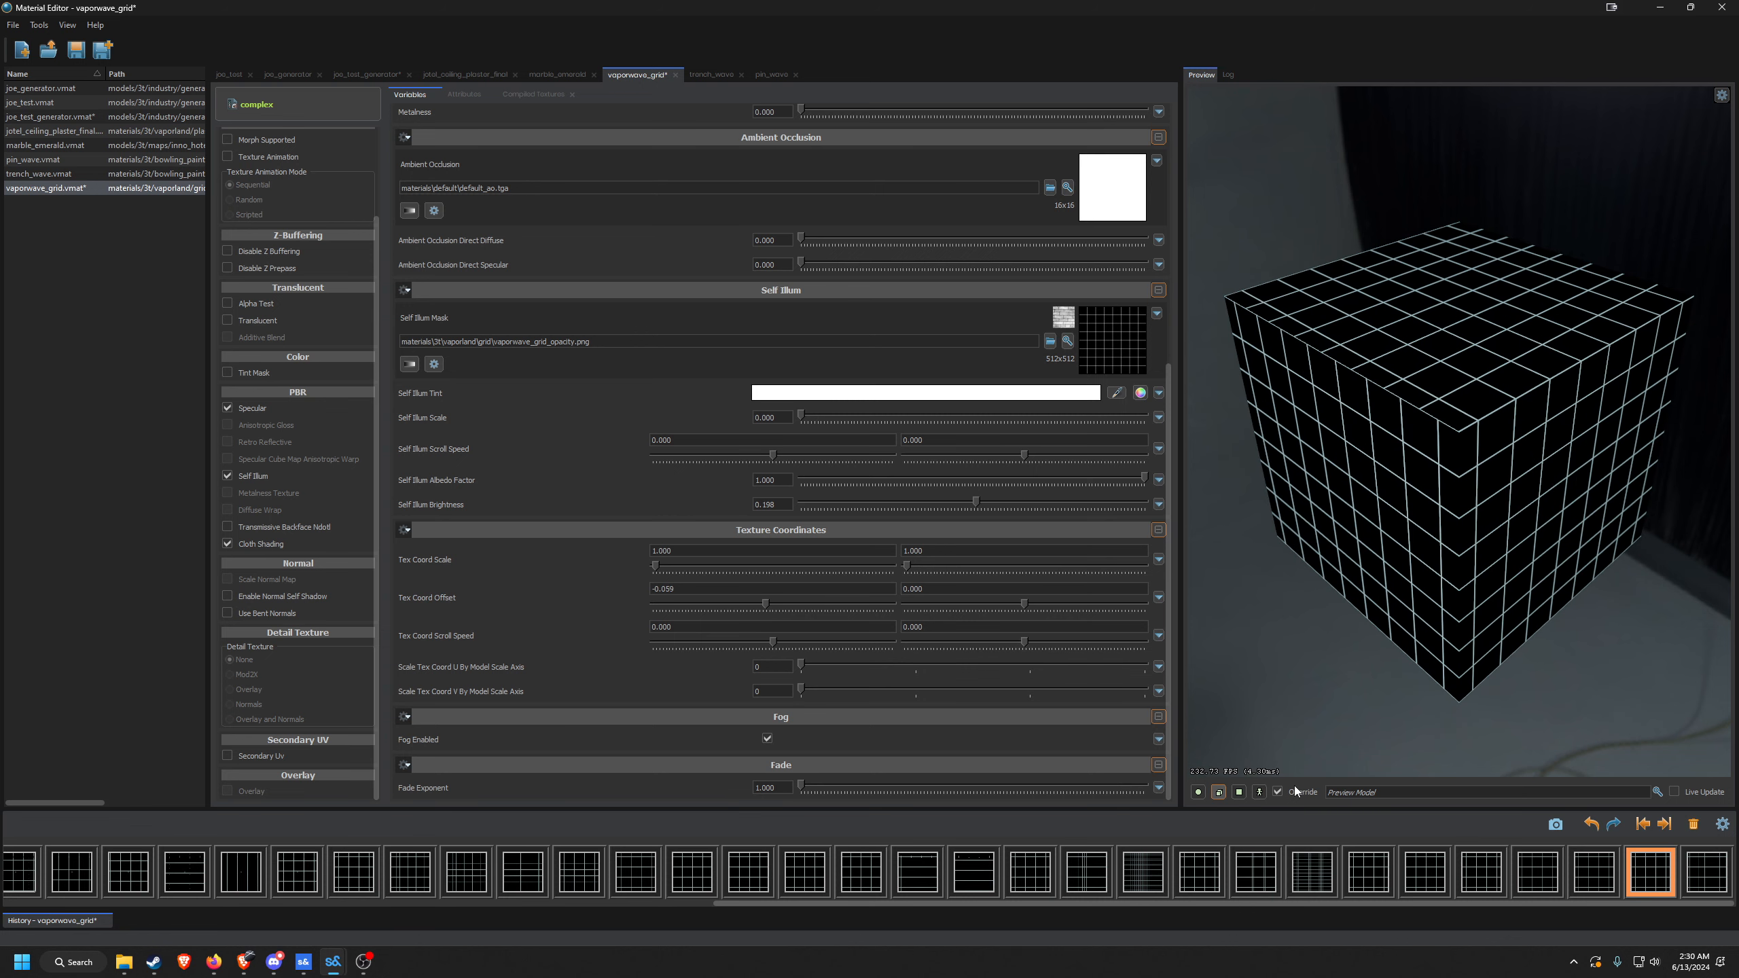
{"action": "left_click", "coordinate": [1239, 792]}
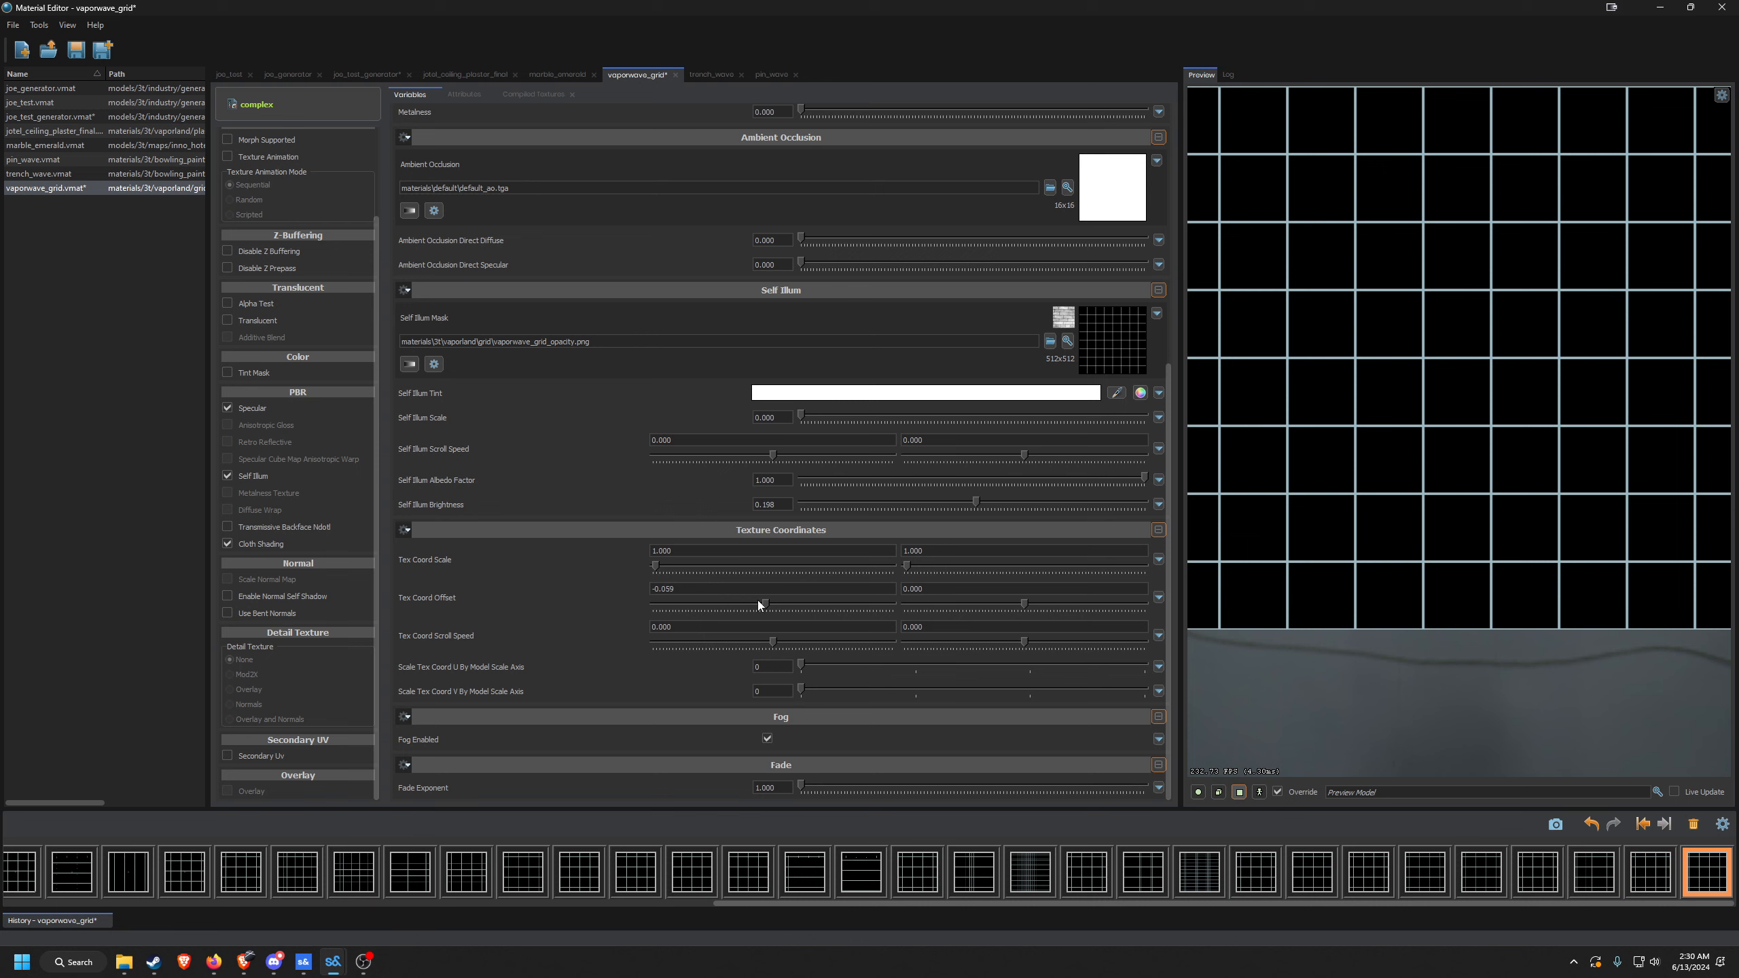
{"action": "left_click_drag", "start_coordinate": [759, 601], "coordinate": [757, 605]}
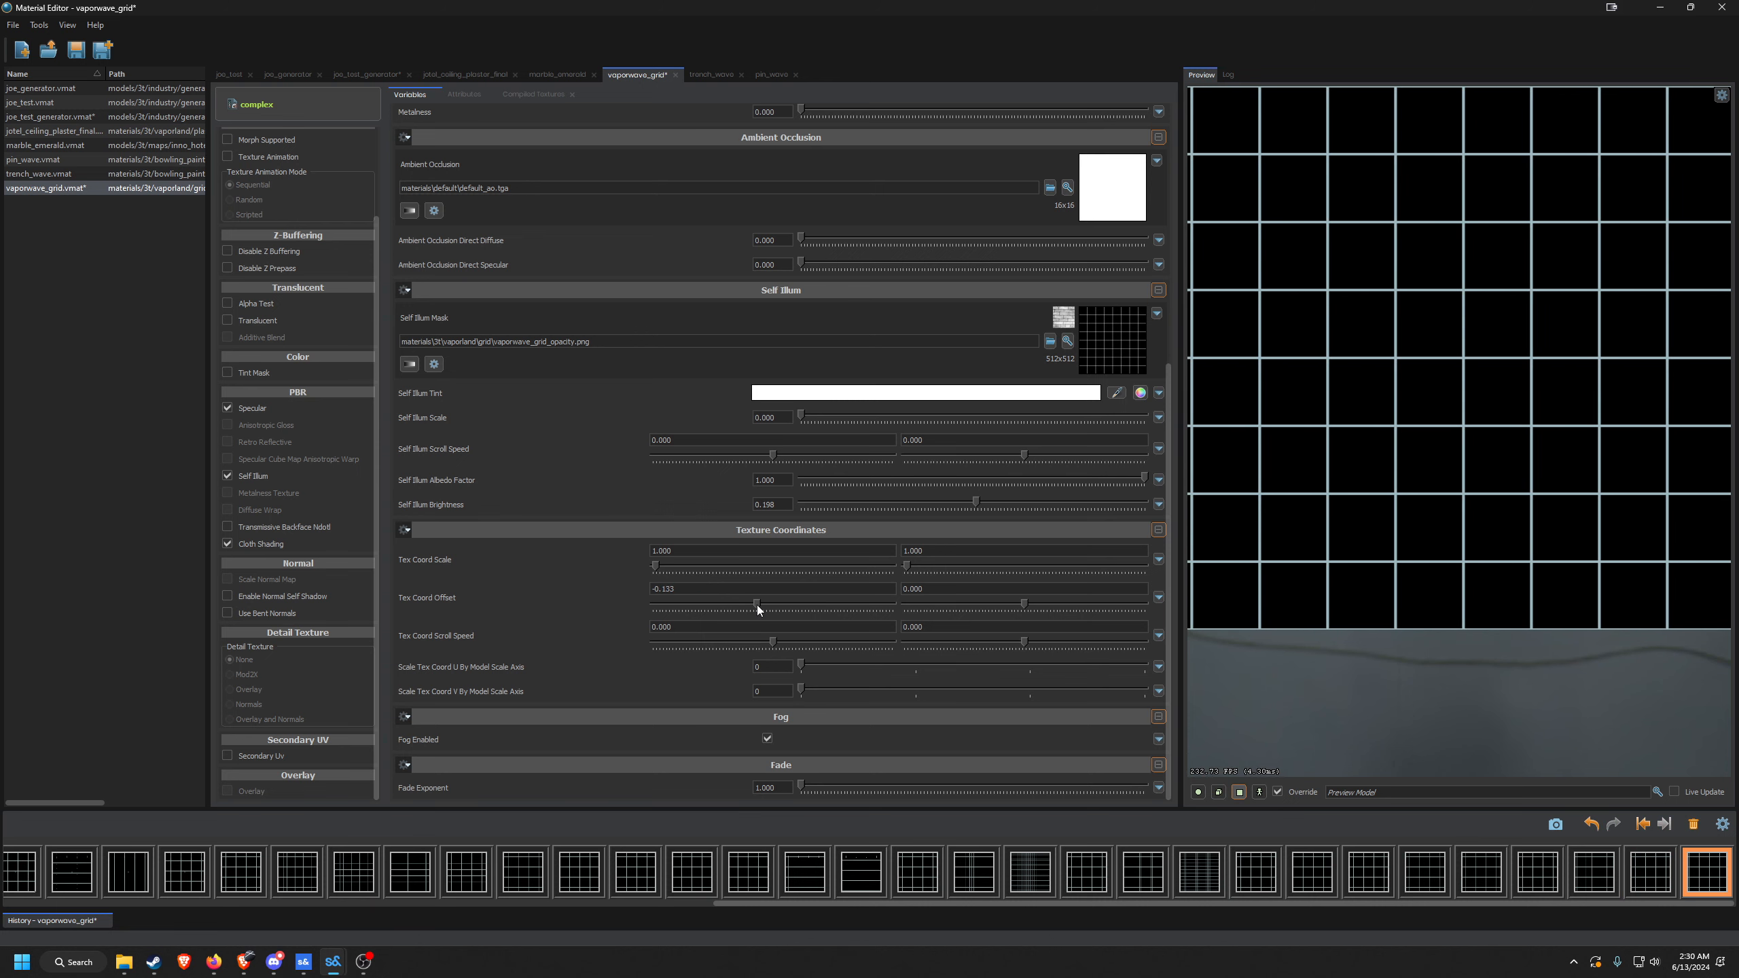
{"action": "left_click", "coordinate": [742, 590]}
{"action": "type", "text": "0"}
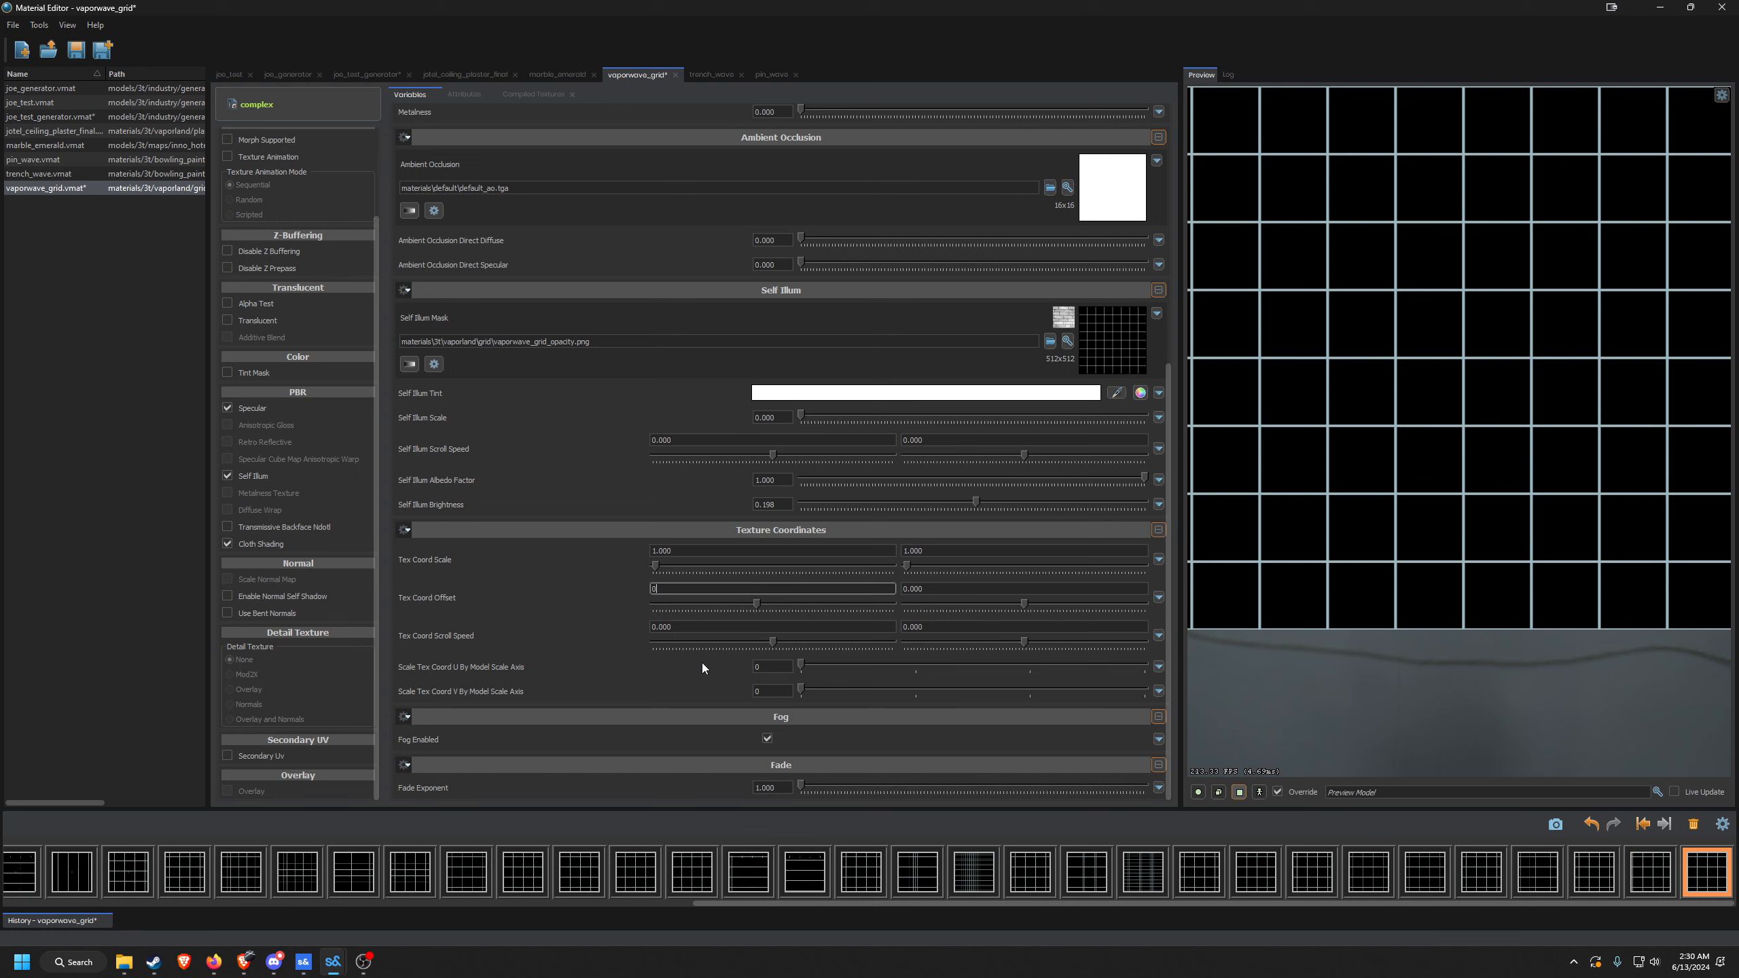
{"action": "key", "text": "Return"}
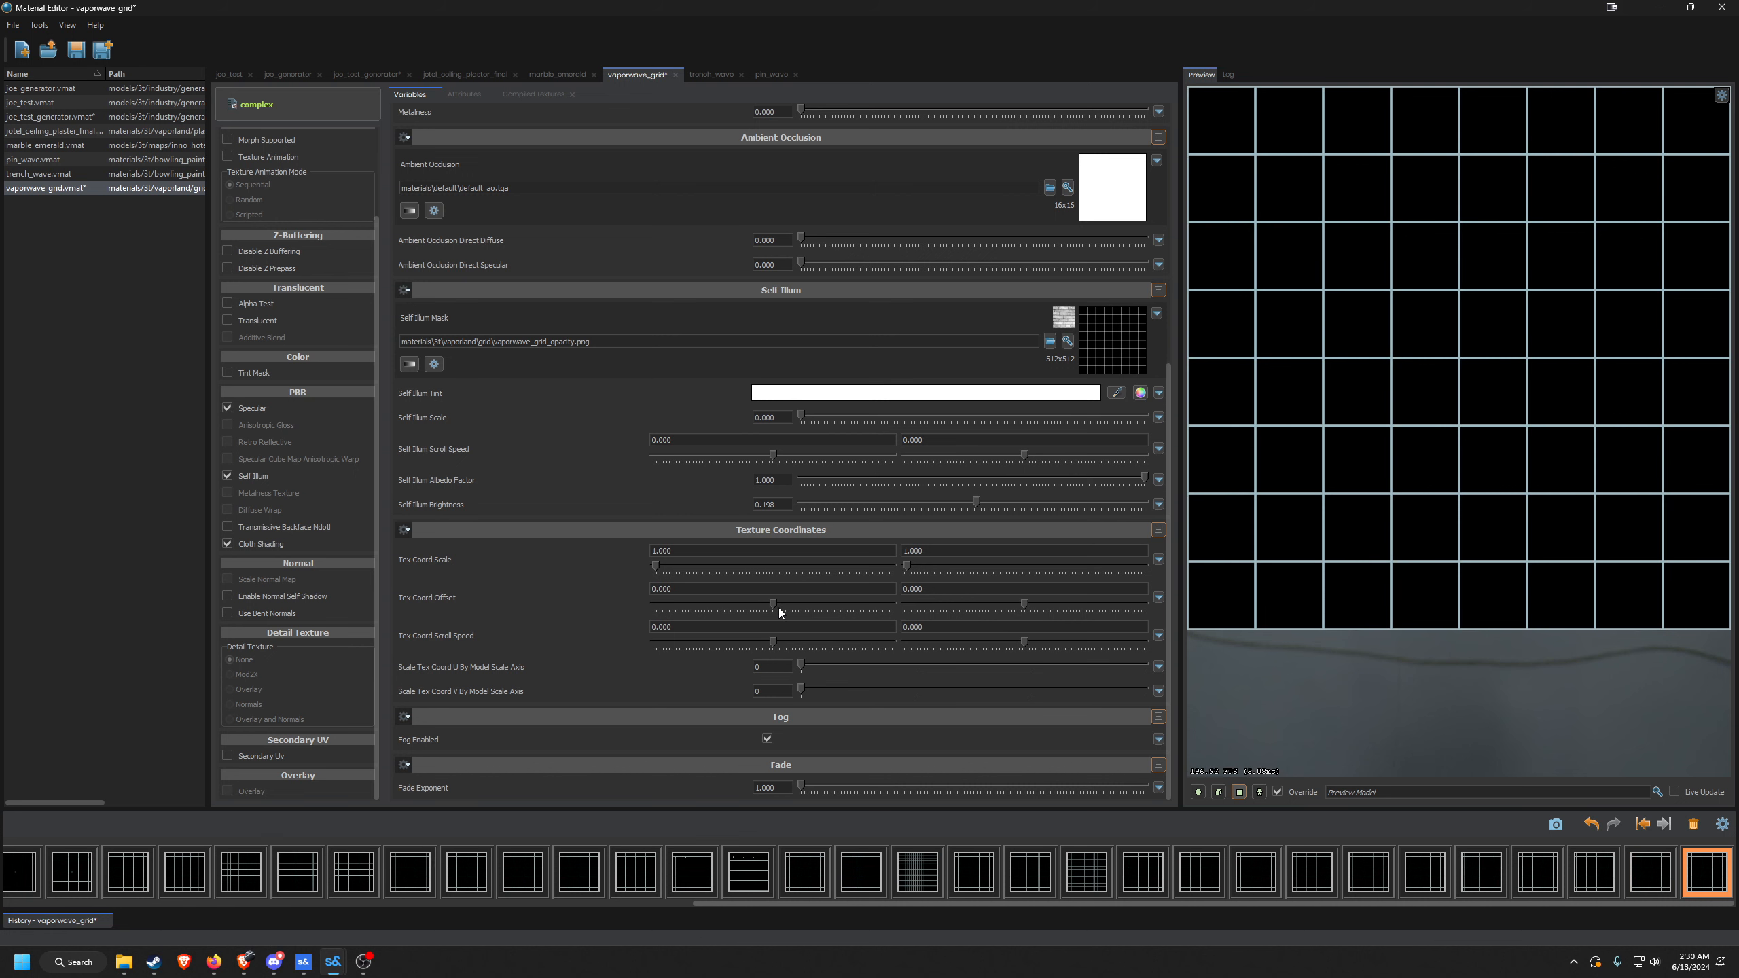
Slide the horizontal Tex Coord Offset once more to watch the grid shift on the flat plane, and restore it to 0.
{"action": "left_click_drag", "start_coordinate": [779, 608], "coordinate": [771, 606]}
{"action": "left_click", "coordinate": [749, 587]}
{"action": "double_click", "coordinate": [749, 587]}
{"action": "double_click", "coordinate": [749, 587]}
{"action": "key", "text": "ctrl+a"}
{"action": "type", "text": "0"}
{"action": "key", "text": "Return"}
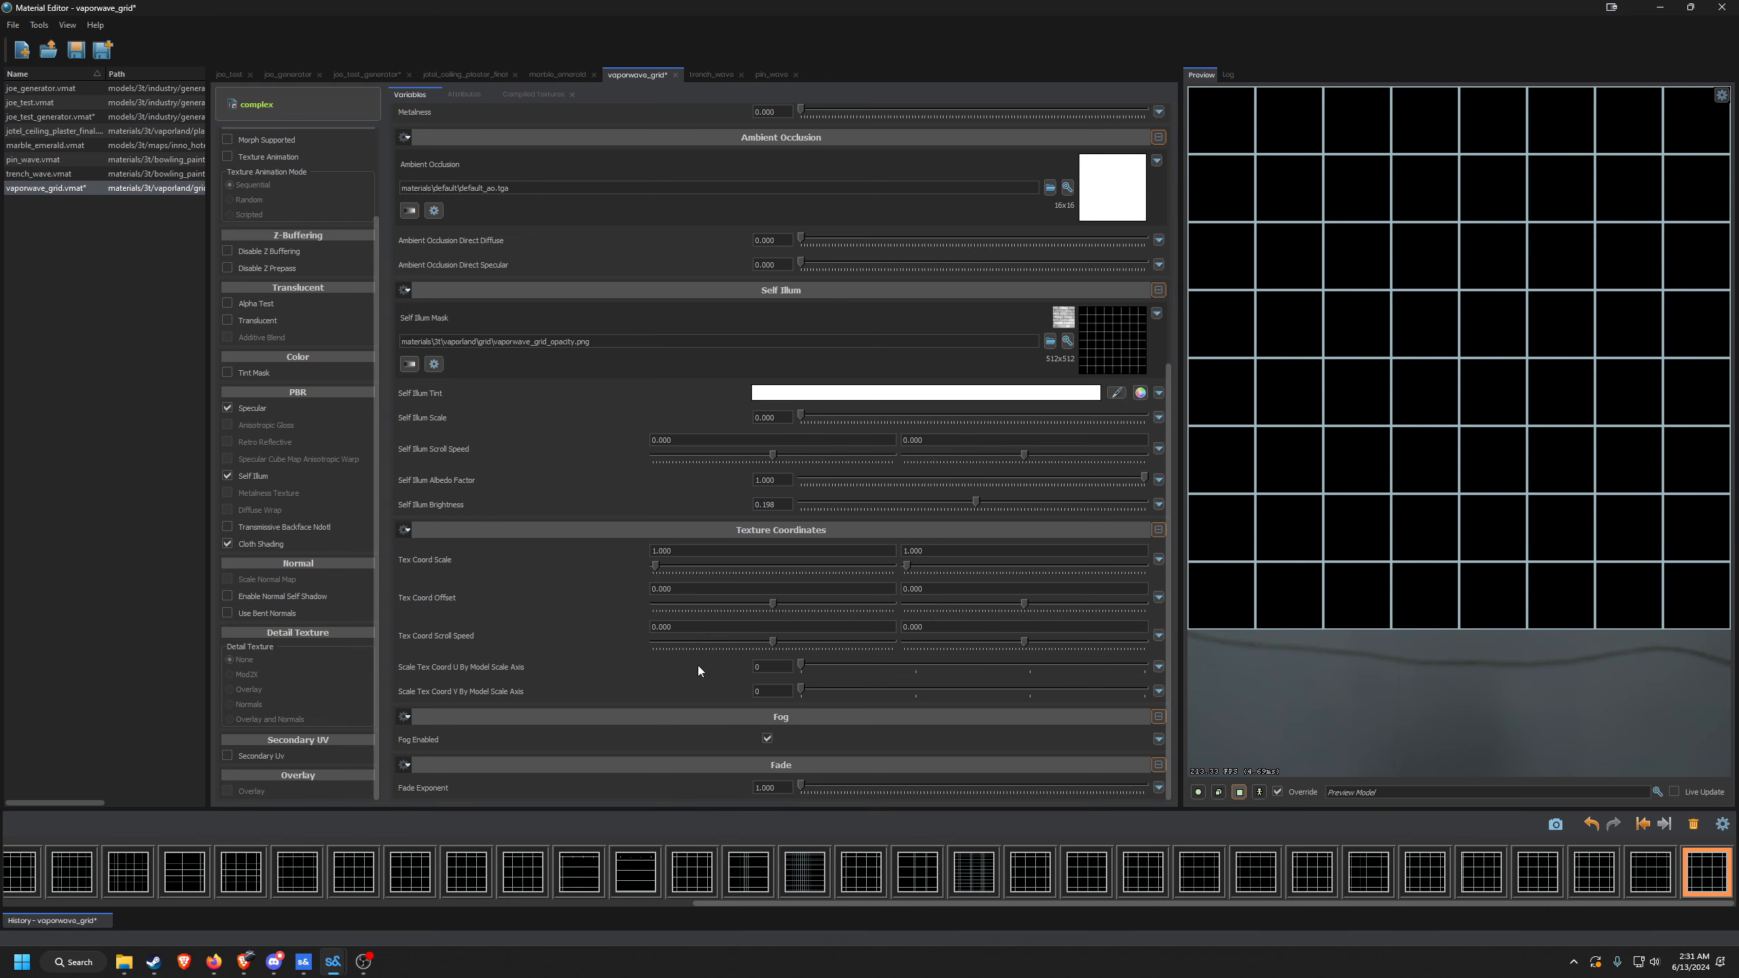
Try Tex Coord Scroll Speeds of 0.312 horizontally on the cube and 0.452 vertically on the flat plane preview.
{"action": "left_click", "coordinate": [1217, 793]}
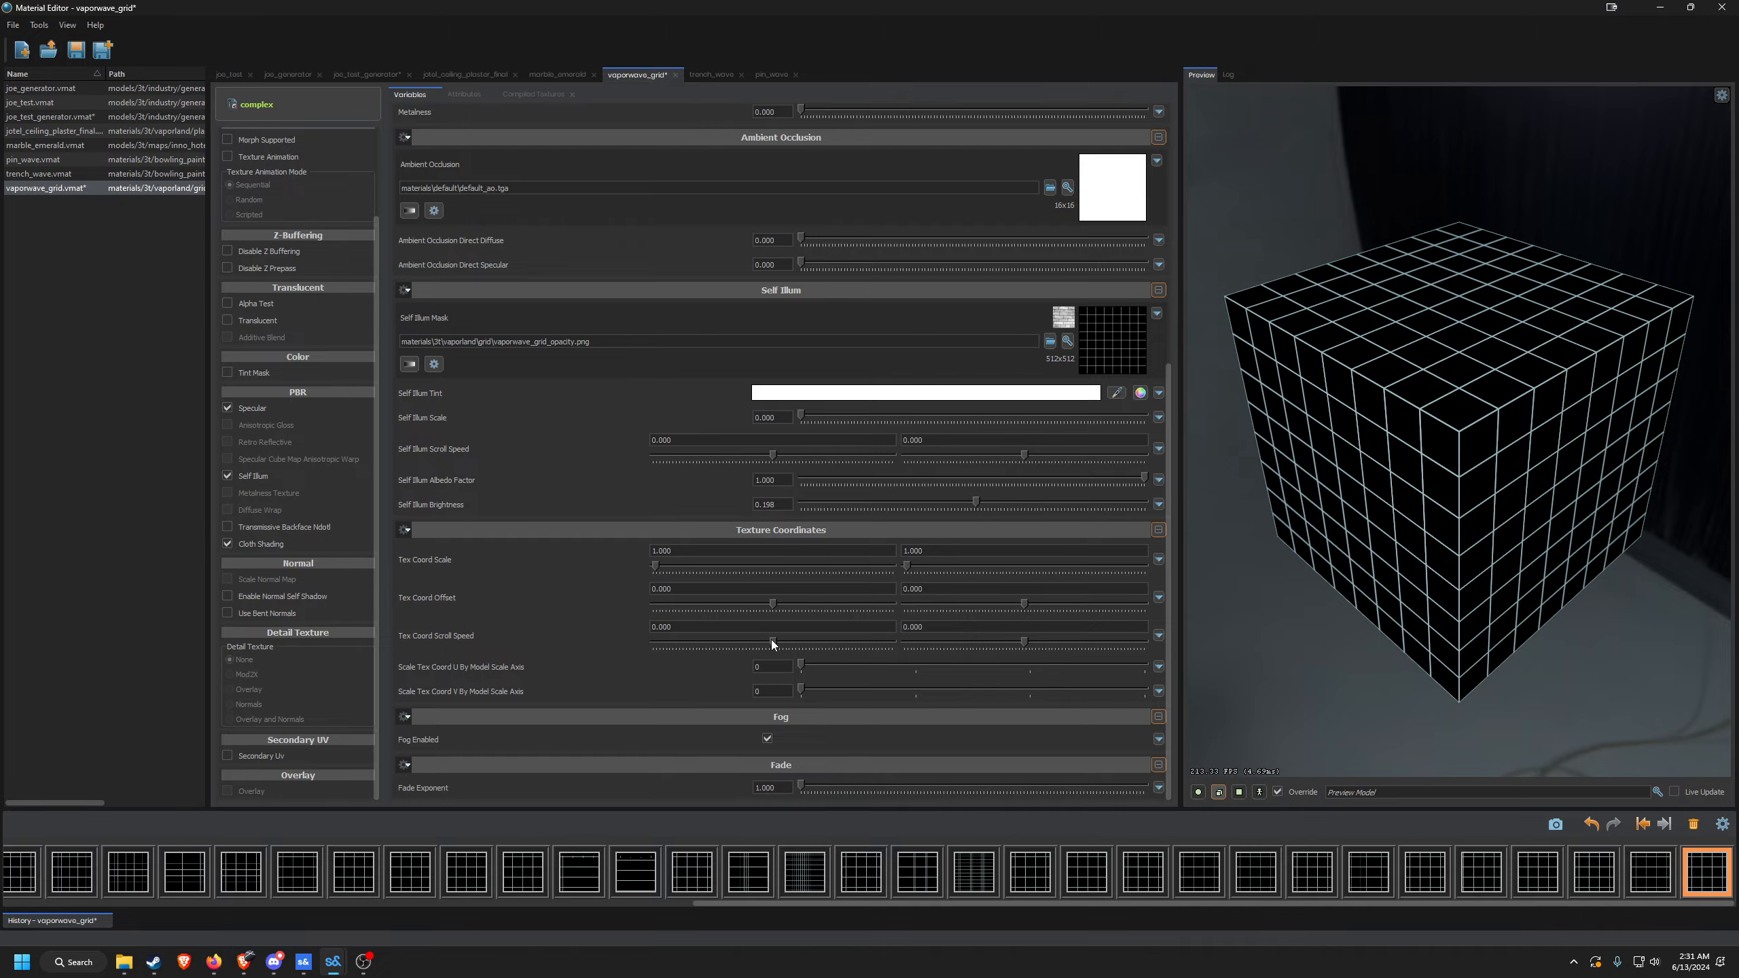
{"action": "left_click_drag", "start_coordinate": [772, 641], "coordinate": [778, 644]}
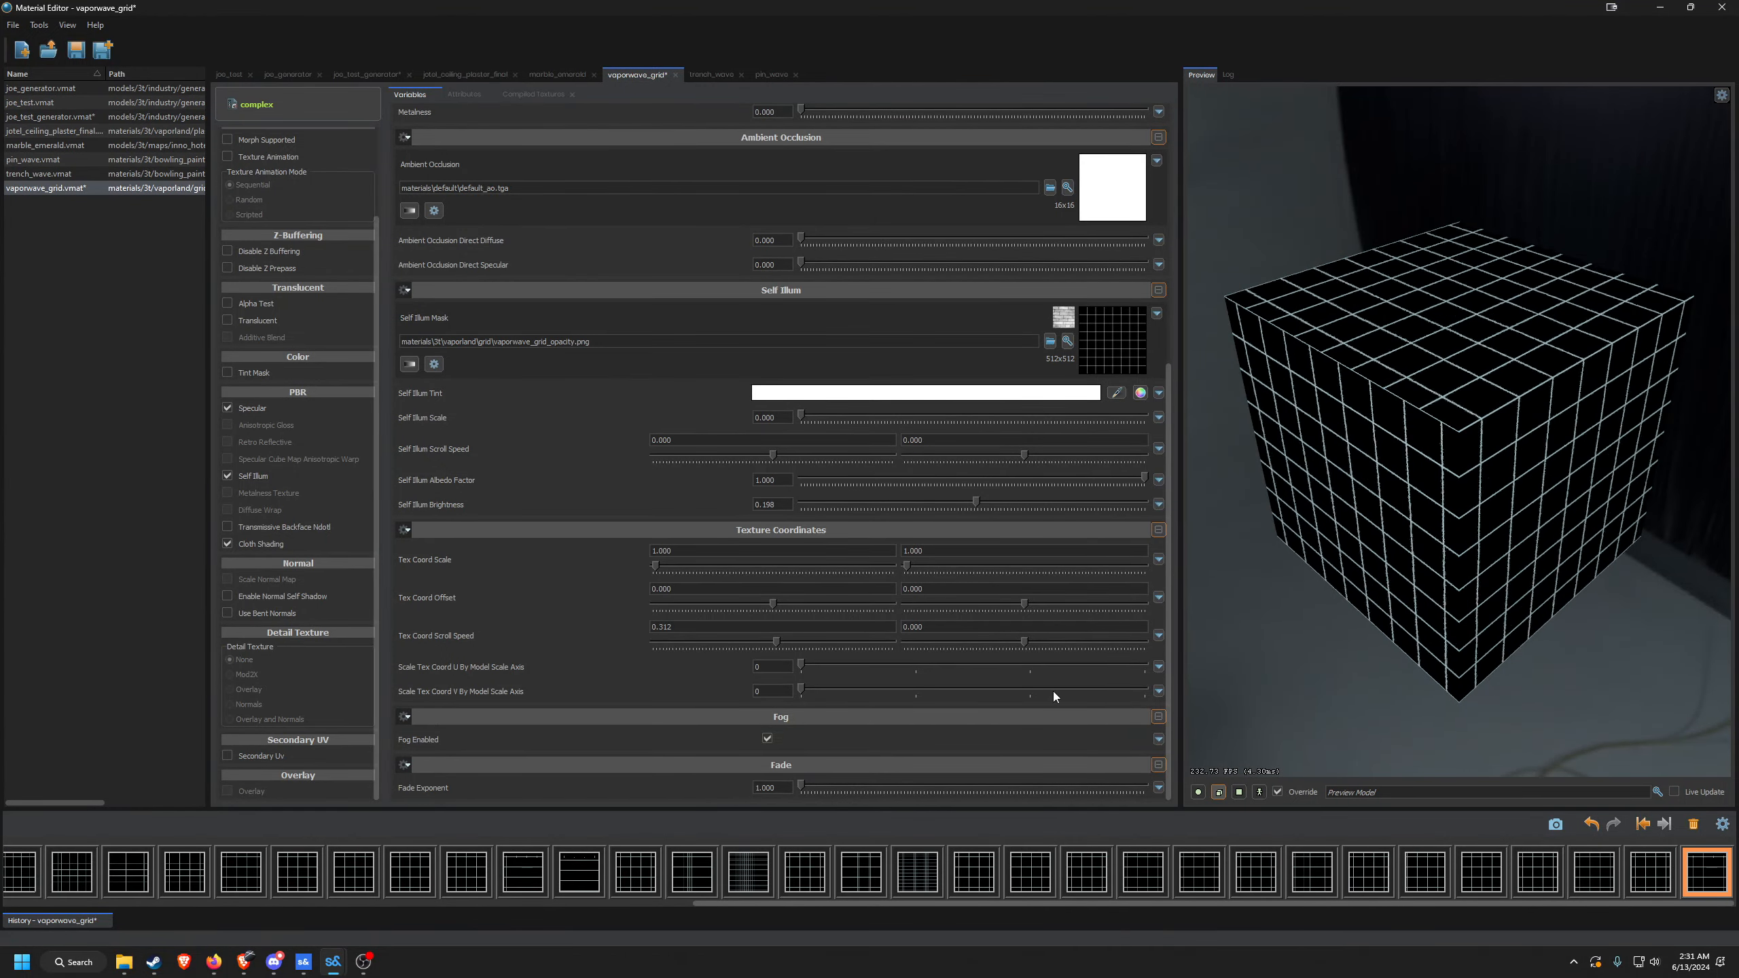
{"action": "left_click", "coordinate": [1238, 793]}
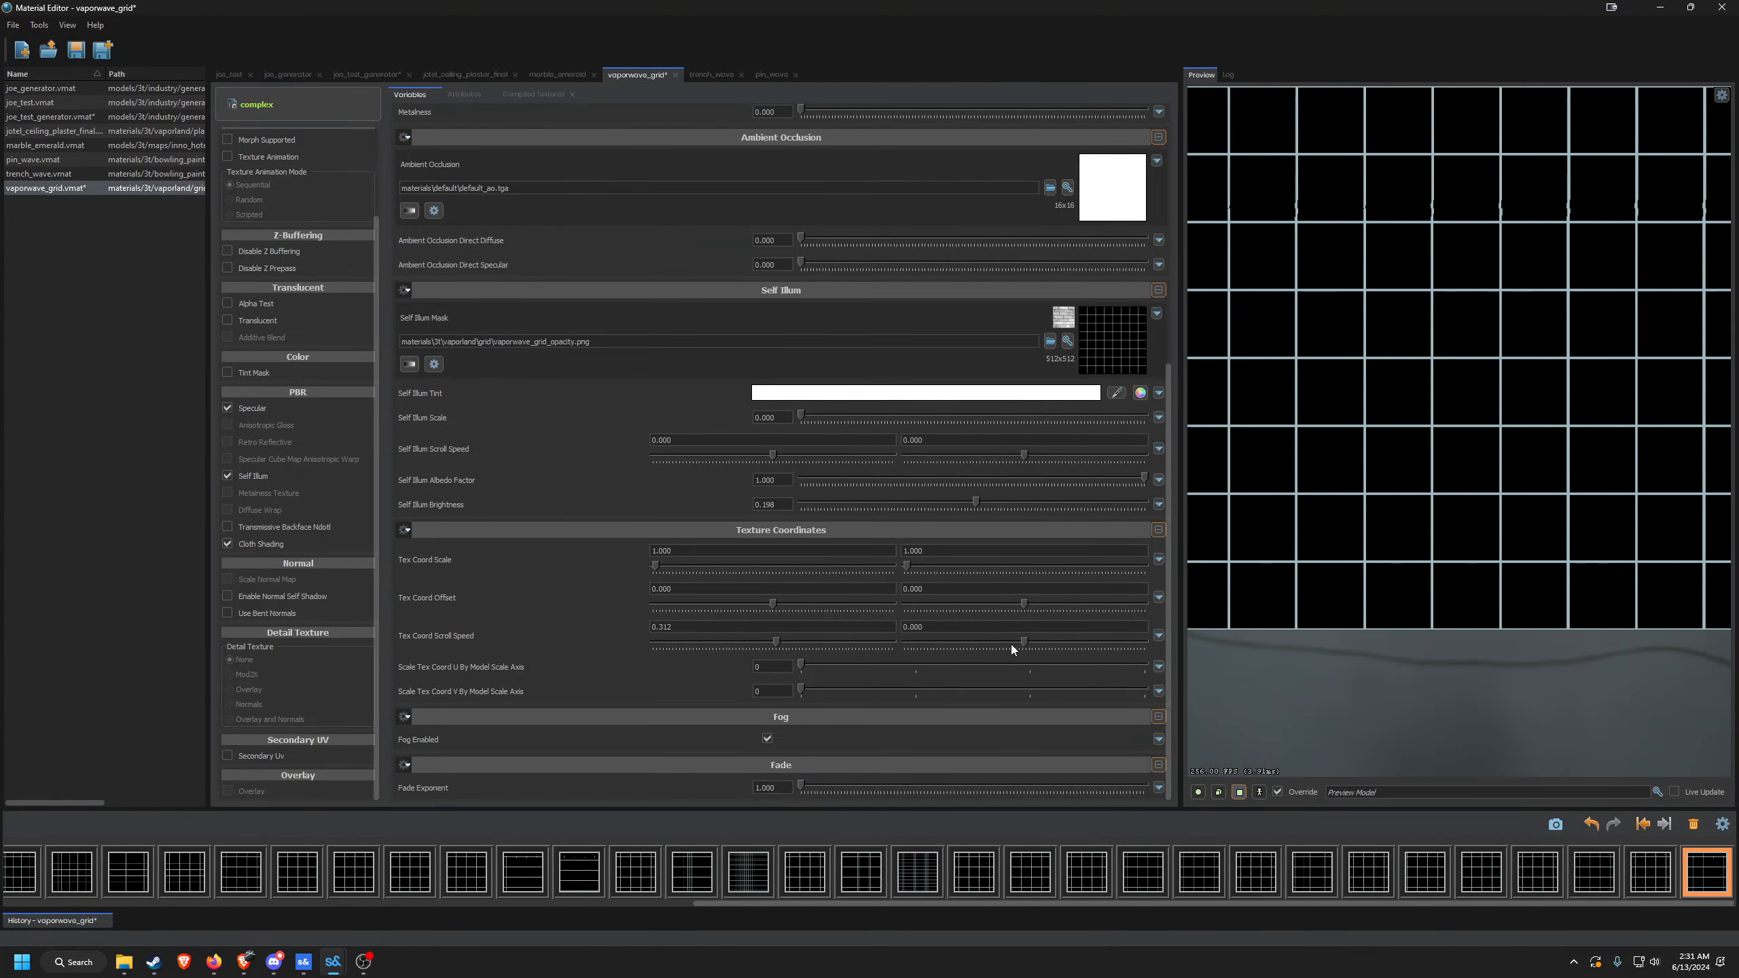
{"action": "left_click_drag", "start_coordinate": [1019, 639], "coordinate": [1029, 651]}
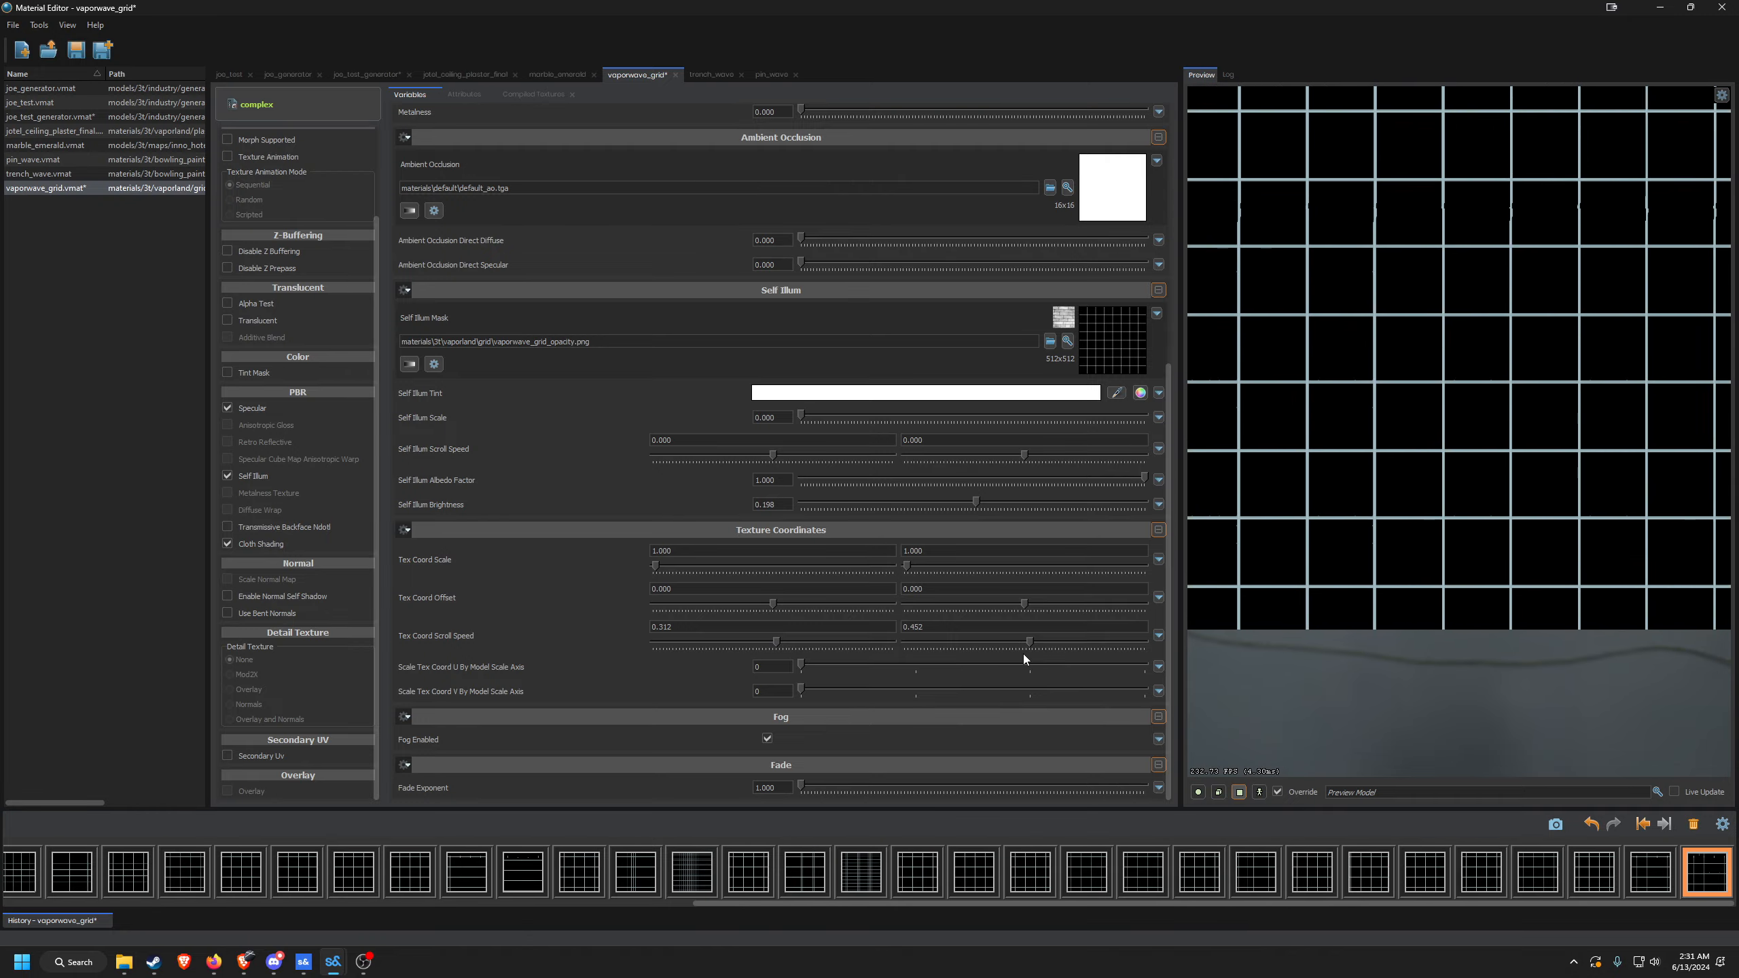
Reset both Tex Coord Scroll Speed values to 0.
{"action": "left_click", "coordinate": [748, 629]}
{"action": "type", "text": "0"}
{"action": "left_click", "coordinate": [953, 623]}
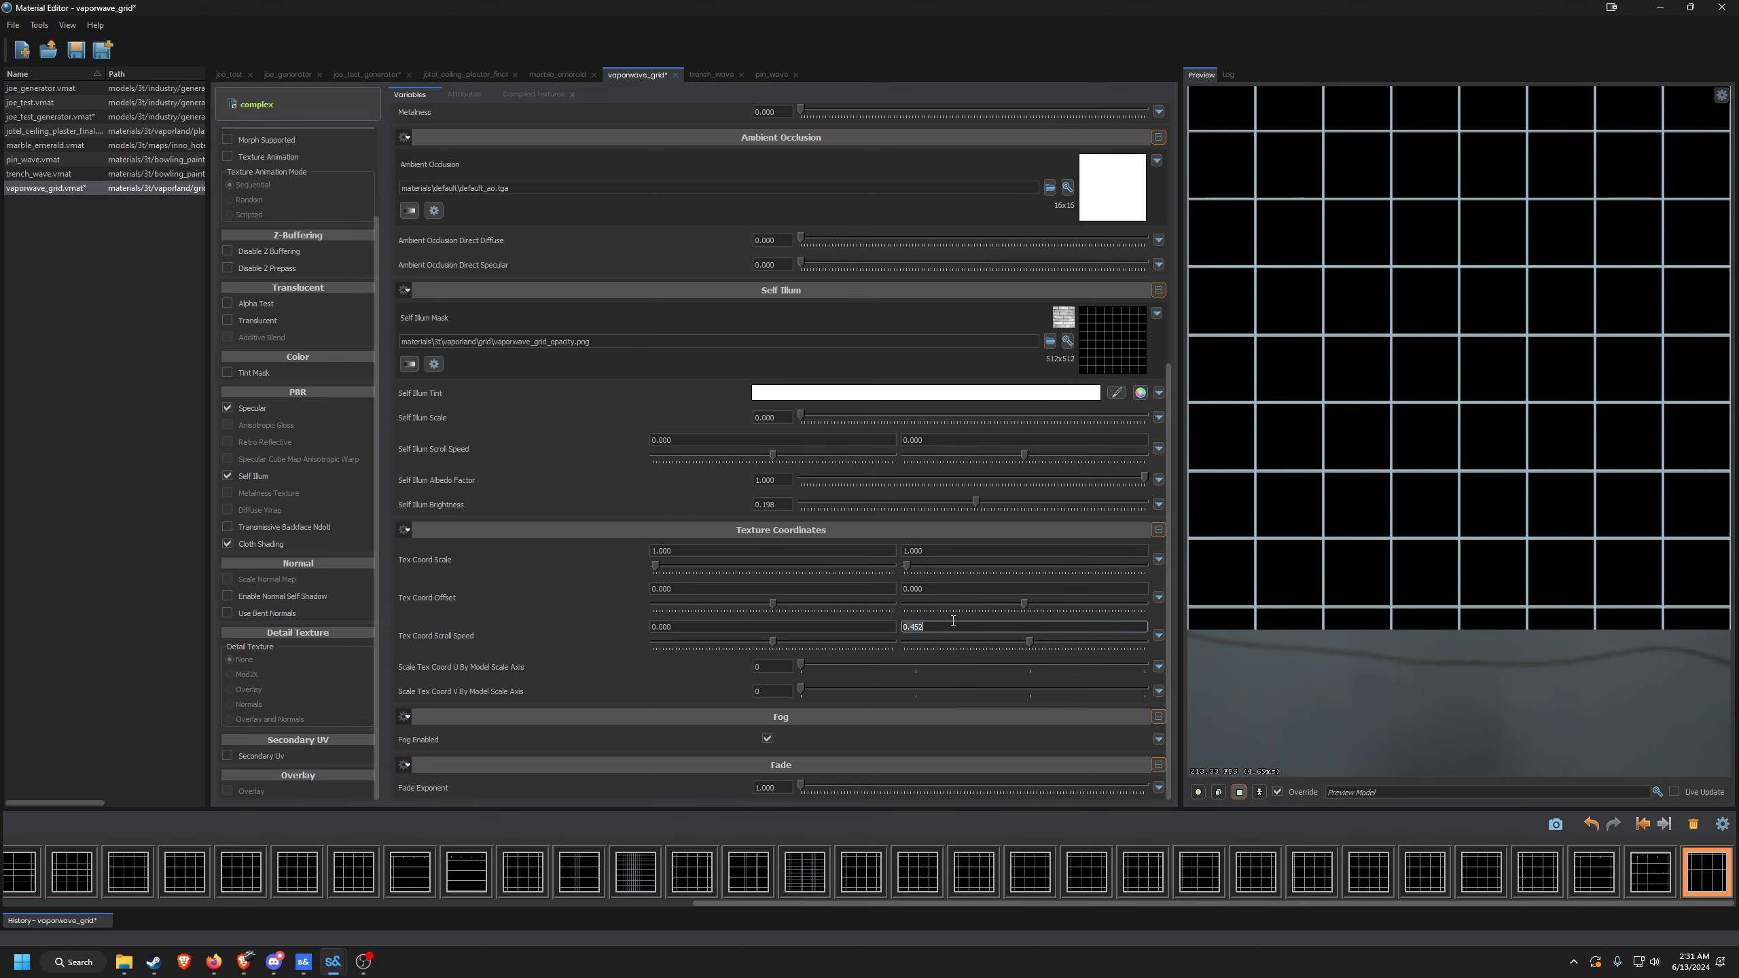
{"action": "type", "text": "0"}
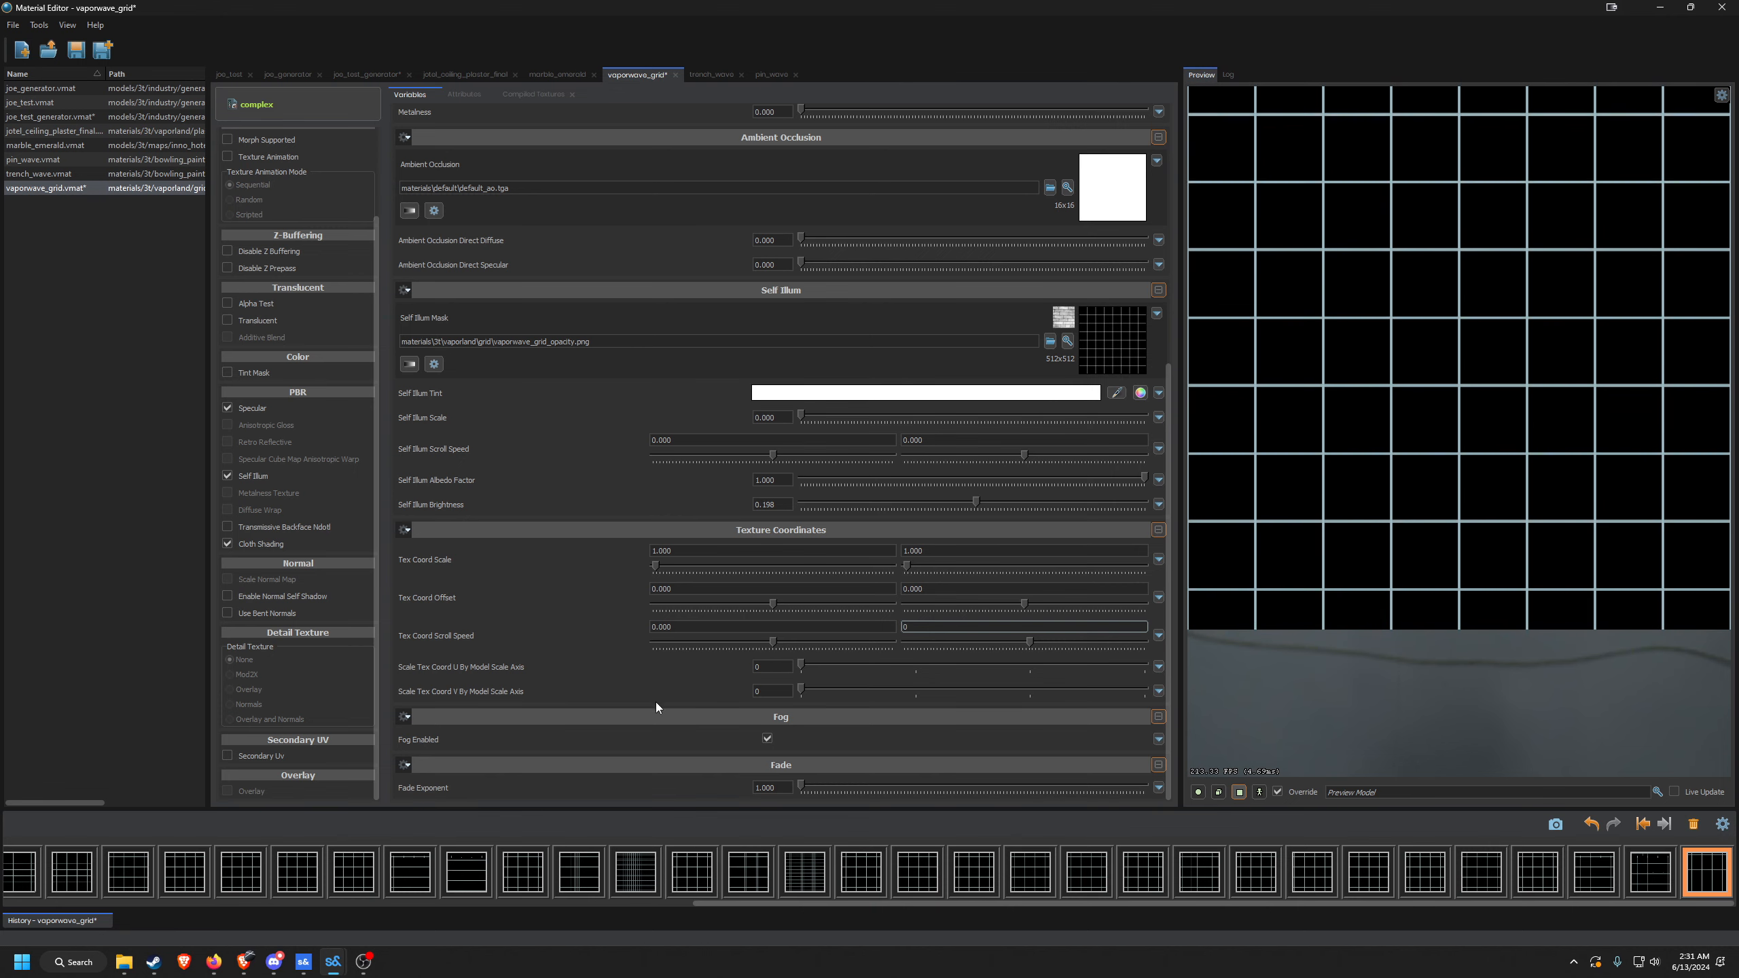
{"action": "left_click", "coordinate": [712, 674]}
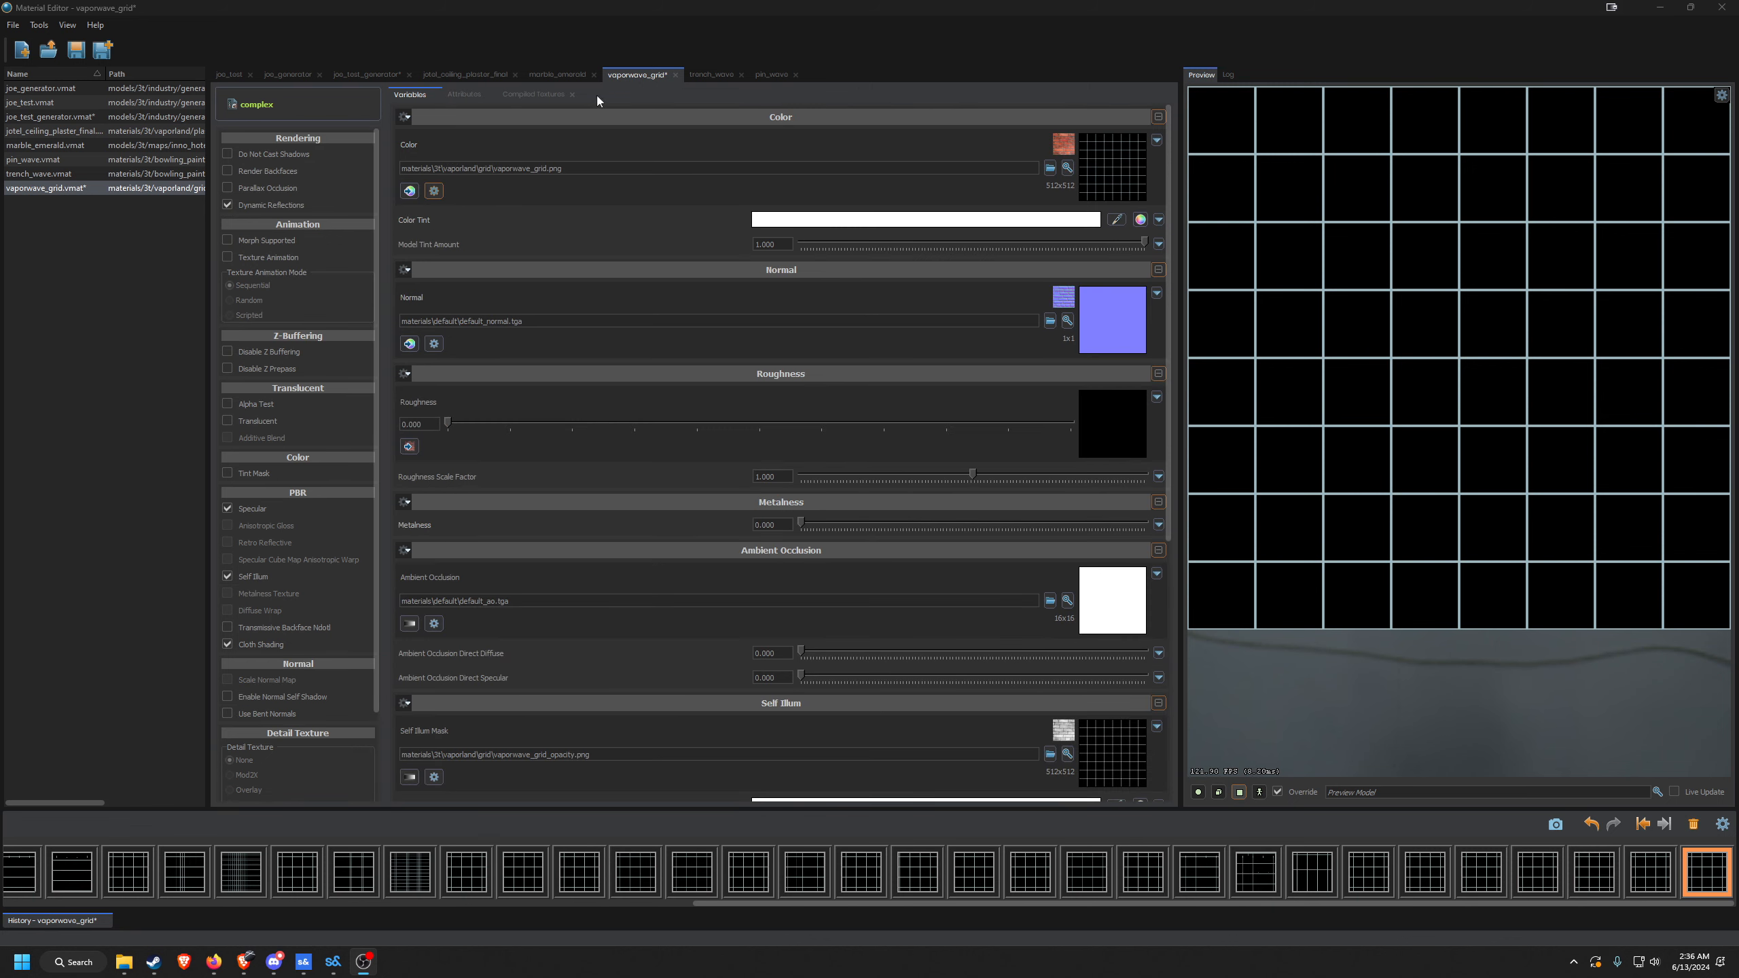
Review the grid material's compiled textures and its material attributes.
{"action": "left_click", "coordinate": [533, 94]}
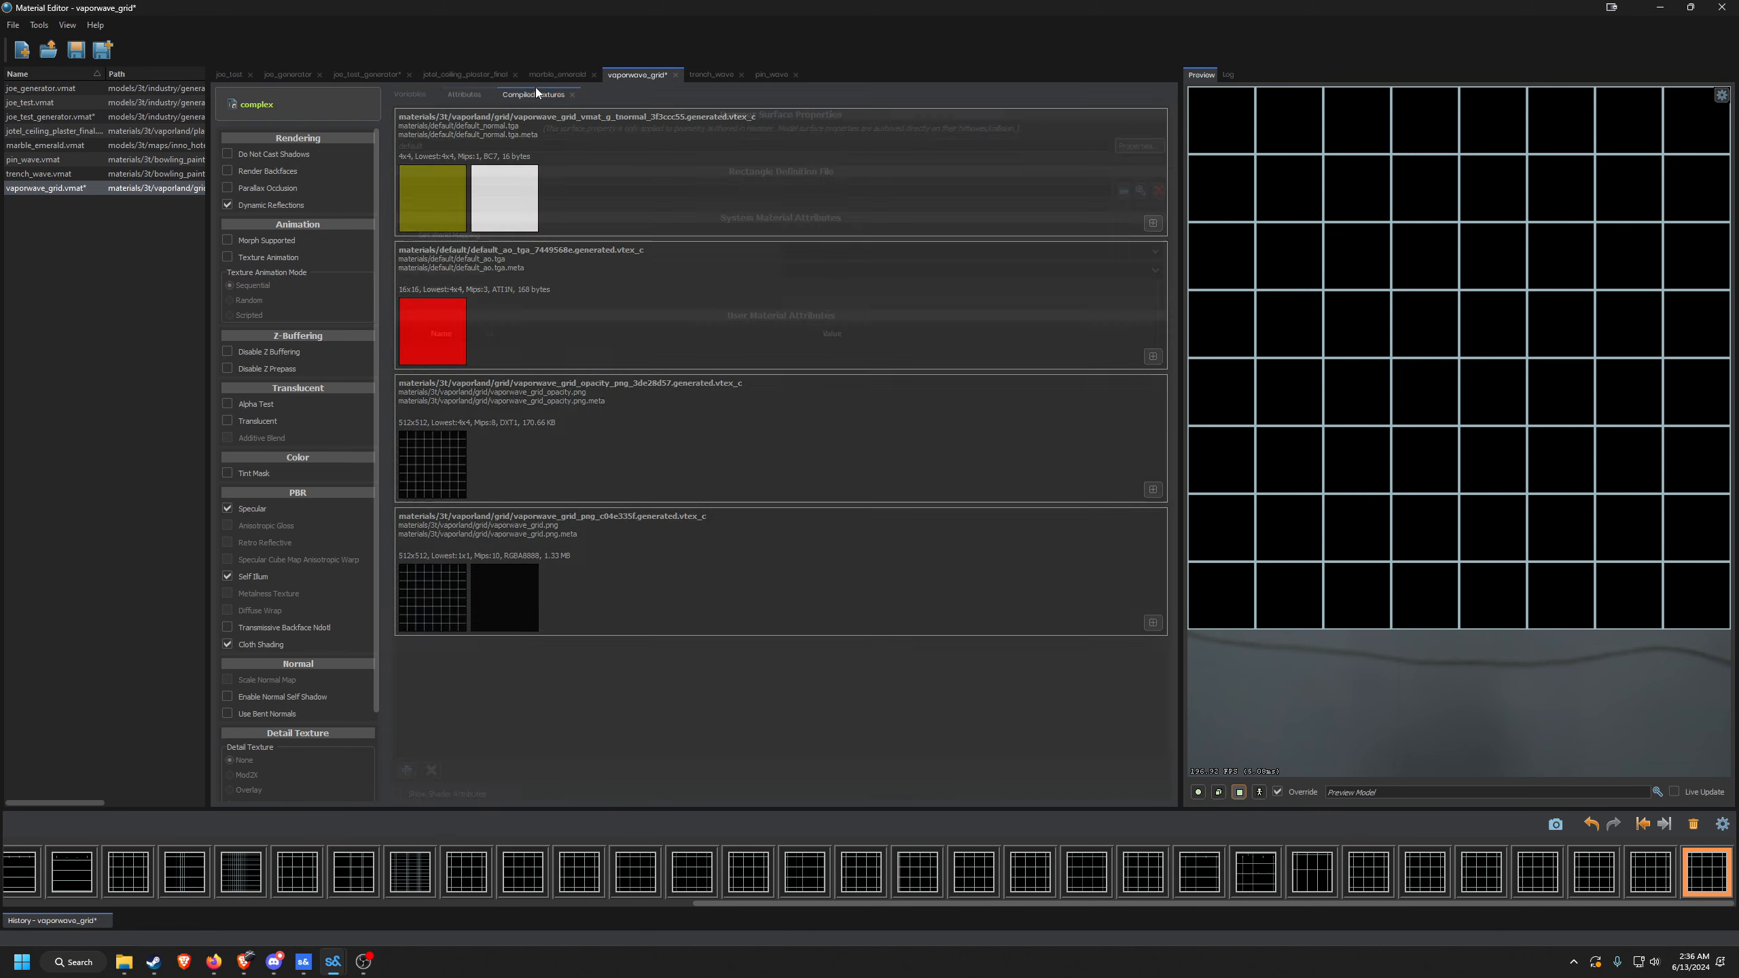
{"action": "left_click", "coordinate": [463, 96]}
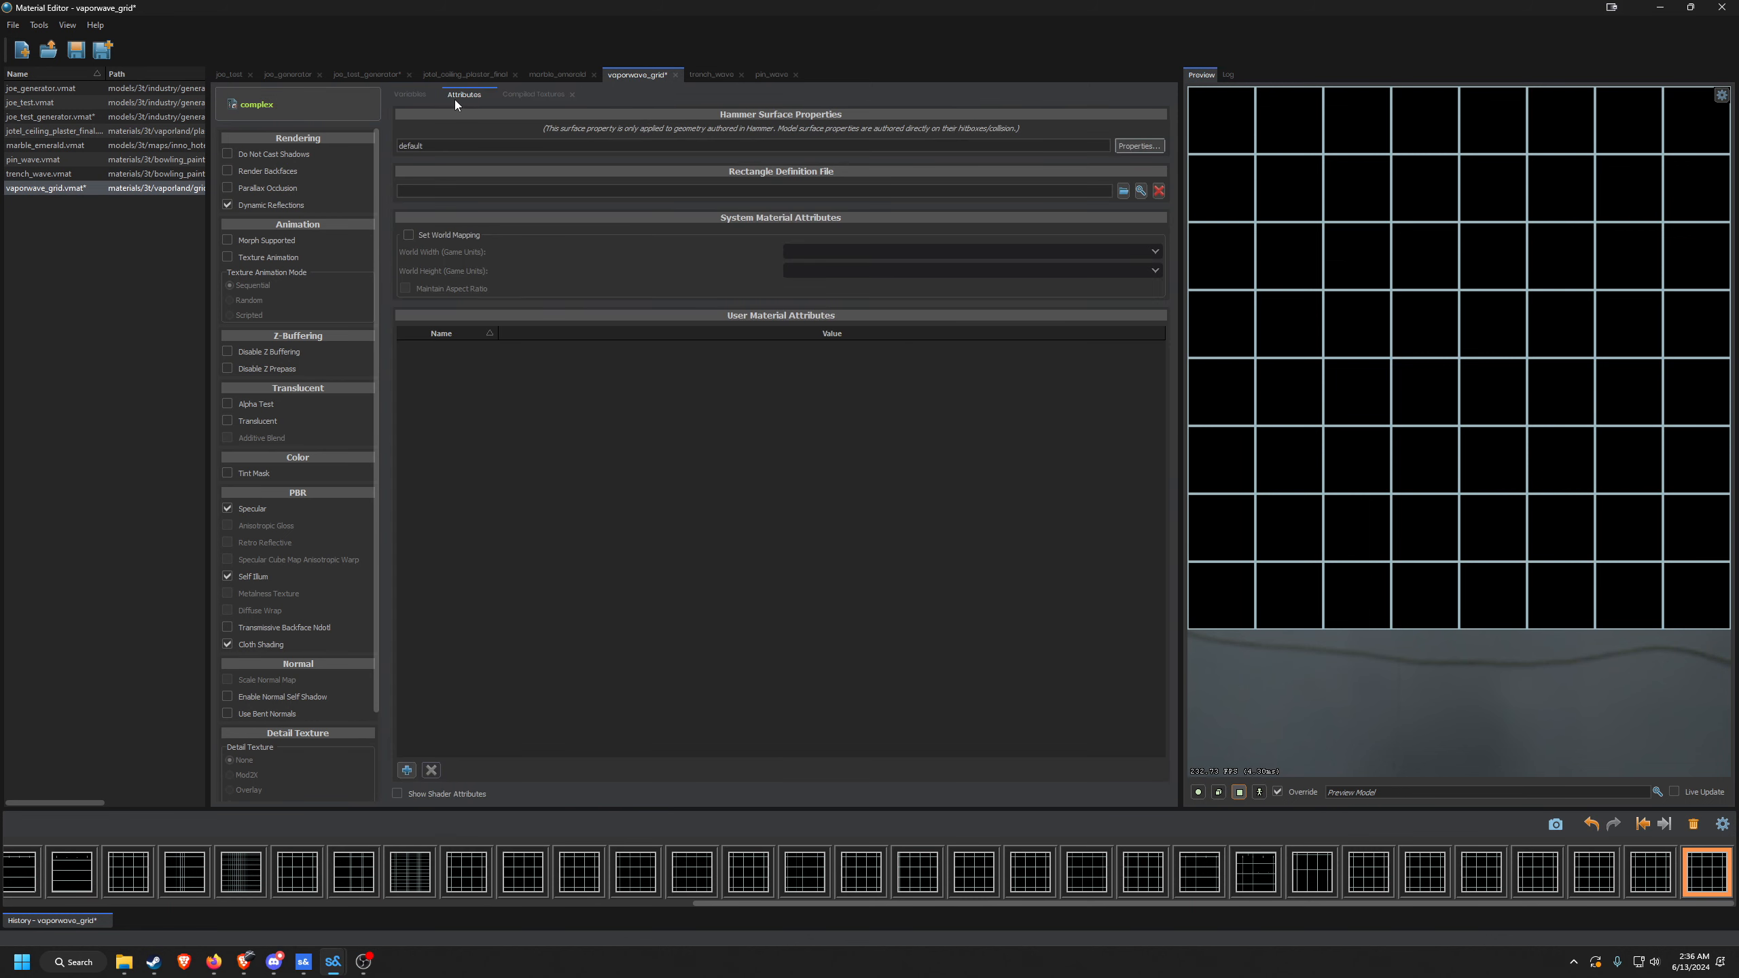
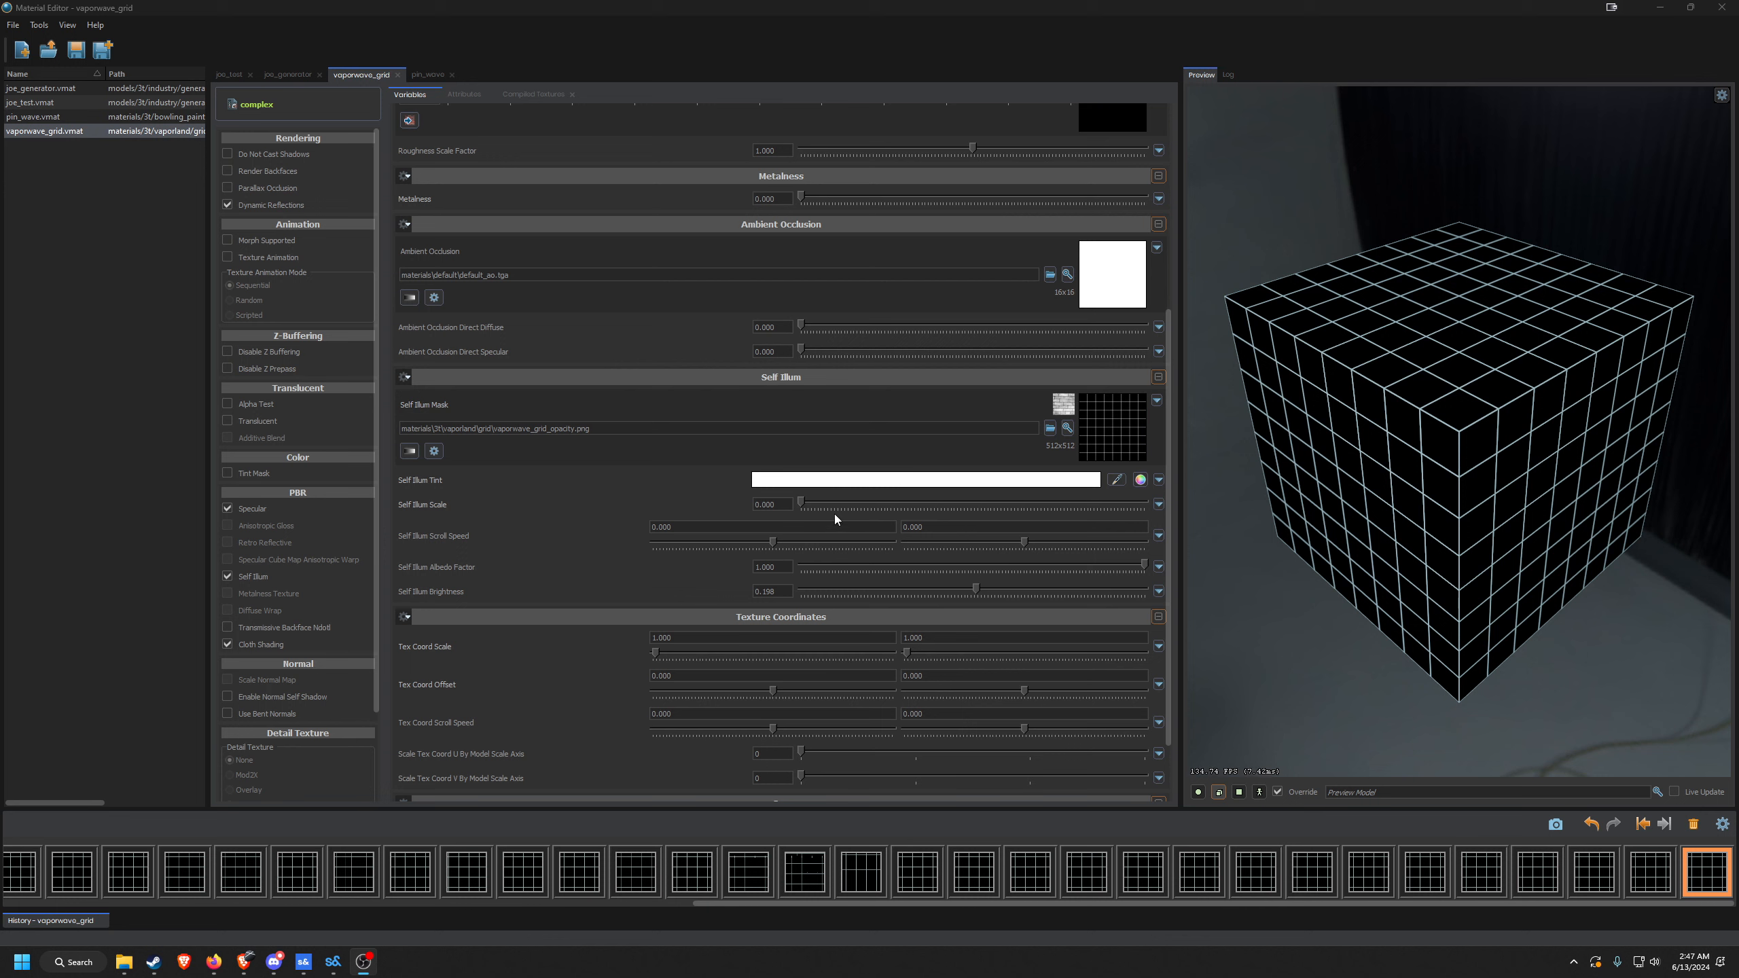
View the Self Illum Mask texture vaporwave_grid_opacity.png enlarged and compare its white lines with the preview cube.
{"action": "left_click", "coordinate": [1105, 440]}
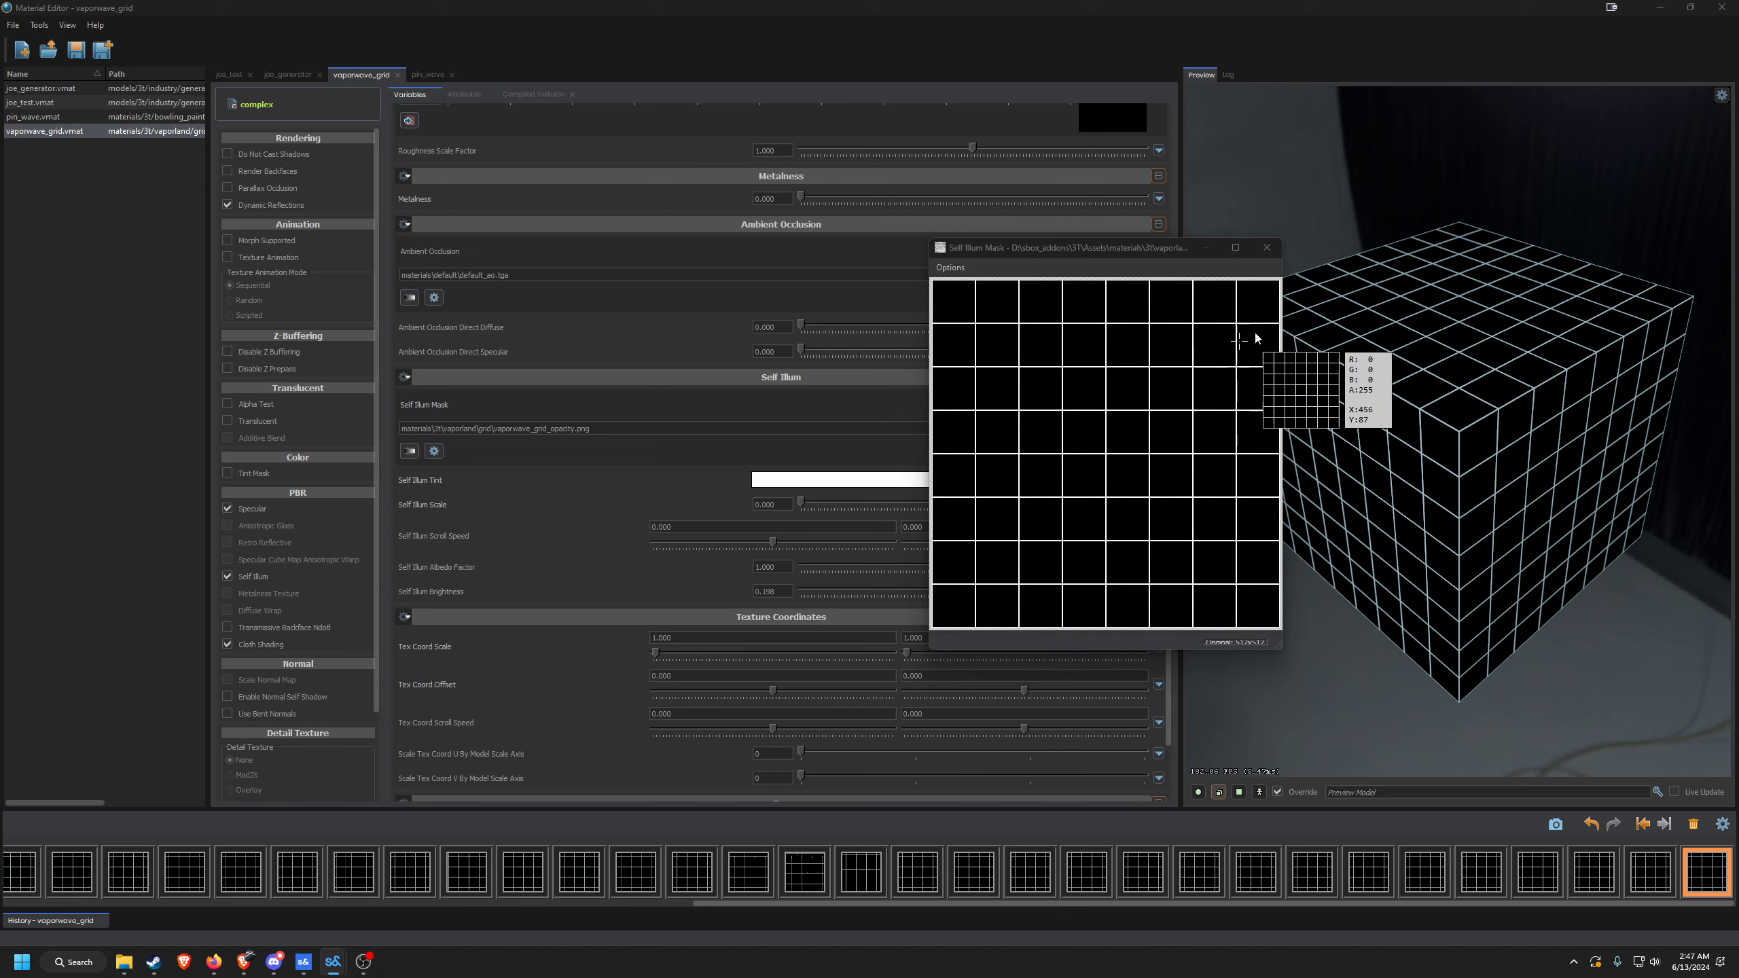
{"action": "left_click", "coordinate": [1274, 251]}
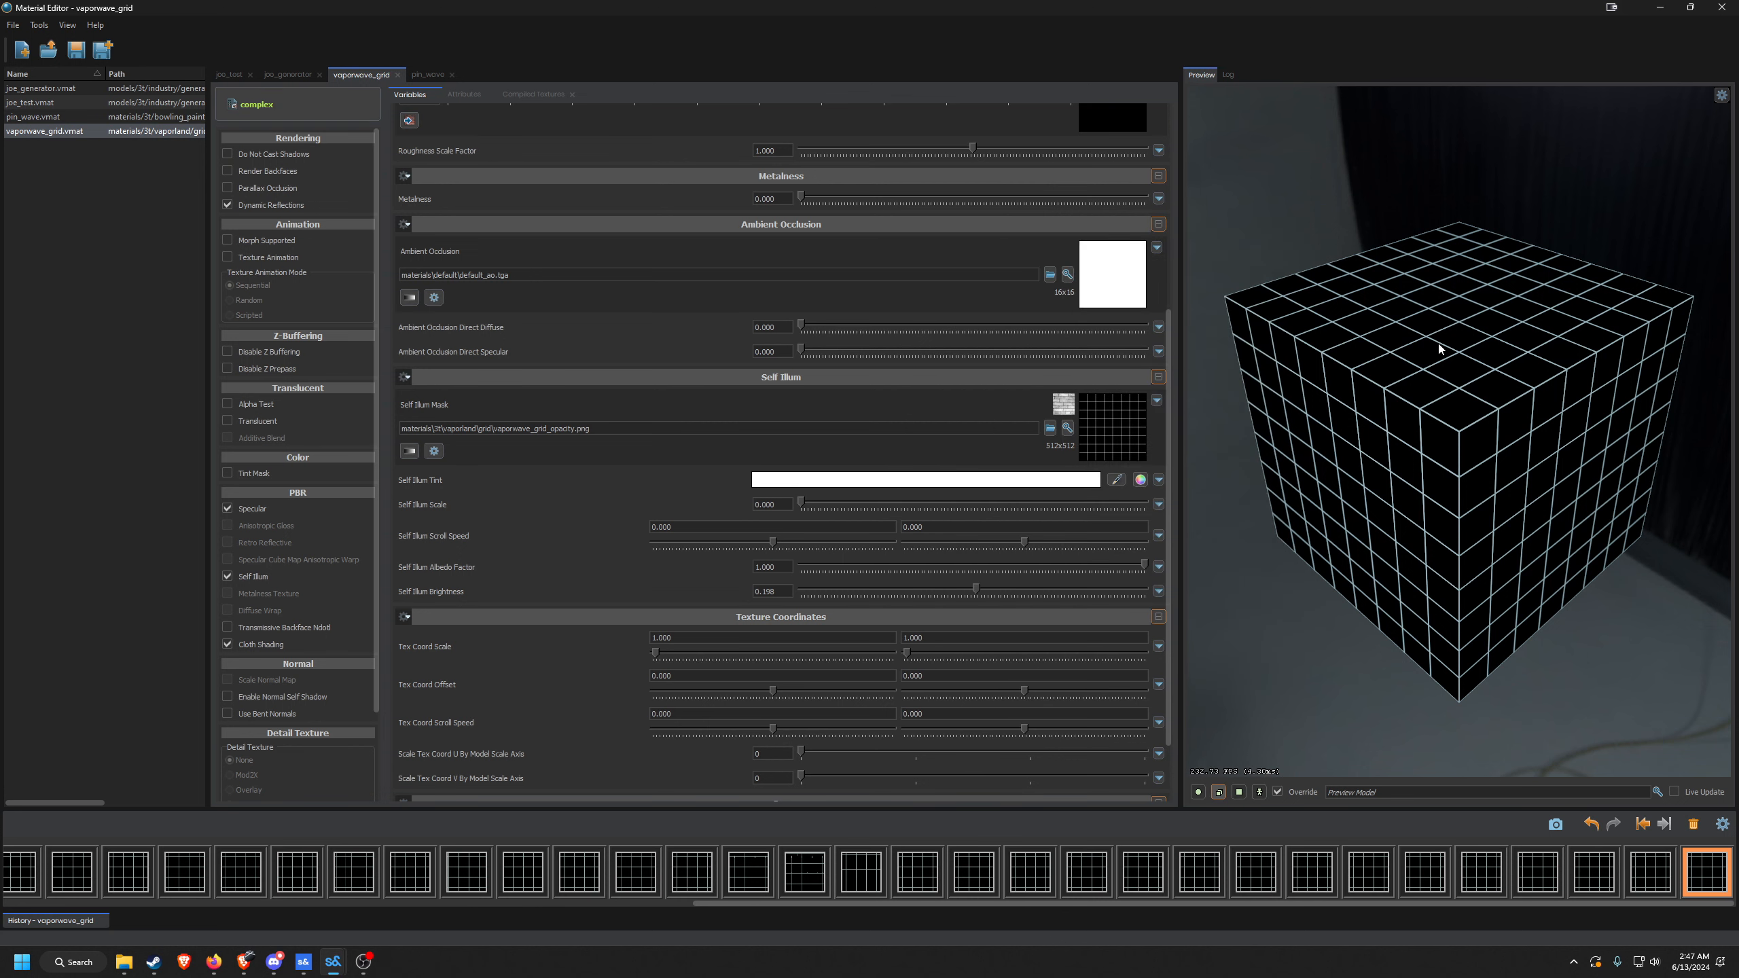
{"action": "left_click", "coordinate": [1099, 431]}
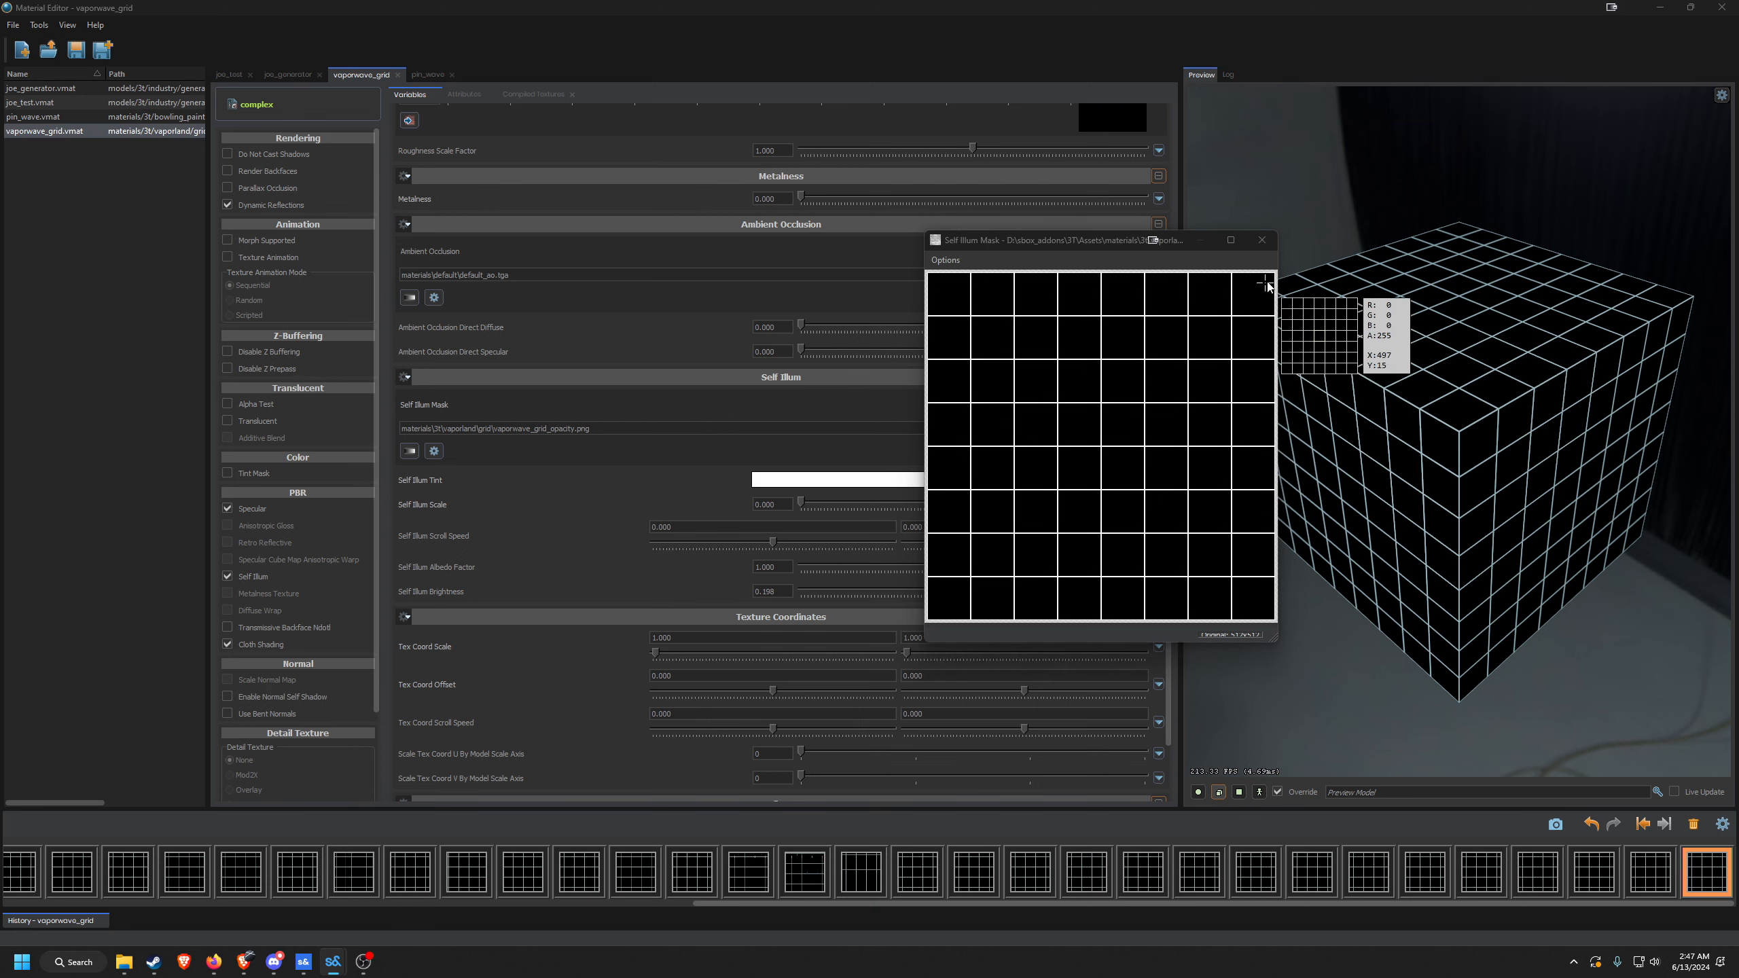
{"action": "left_click", "coordinate": [1262, 240]}
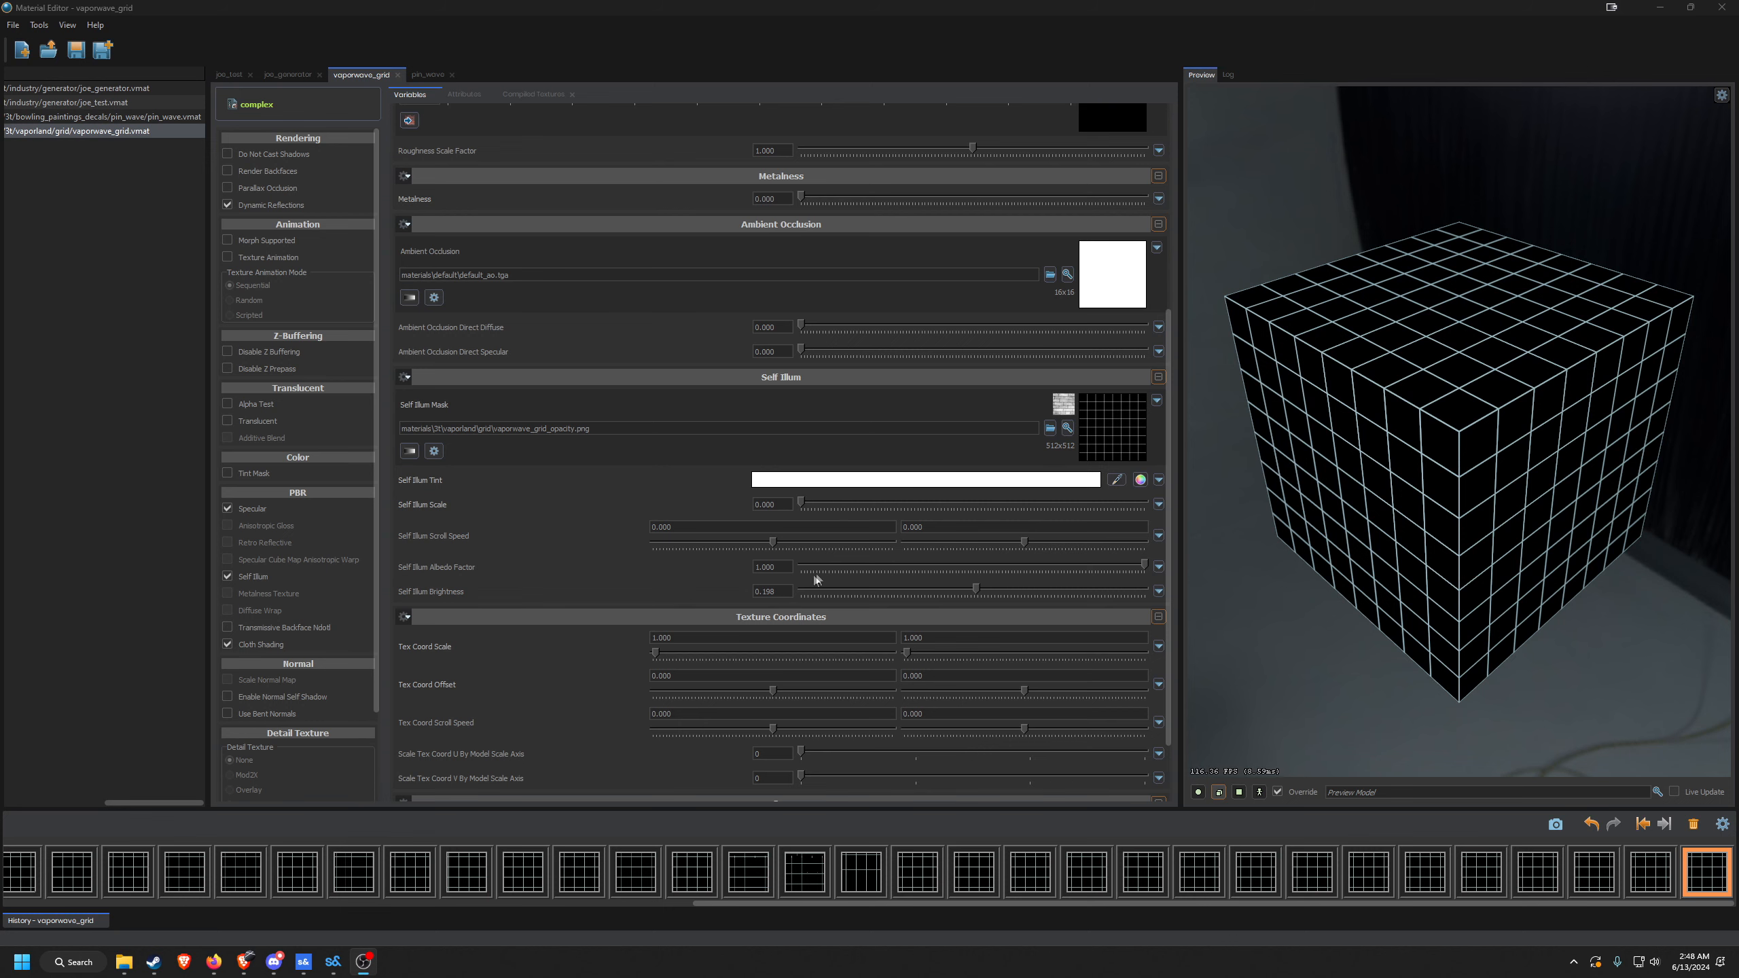
Open pin_wave.vmat, review its texture inputs, and compare the preview cube with Self Illum disabled and enabled again.
{"action": "left_click", "coordinate": [142, 118]}
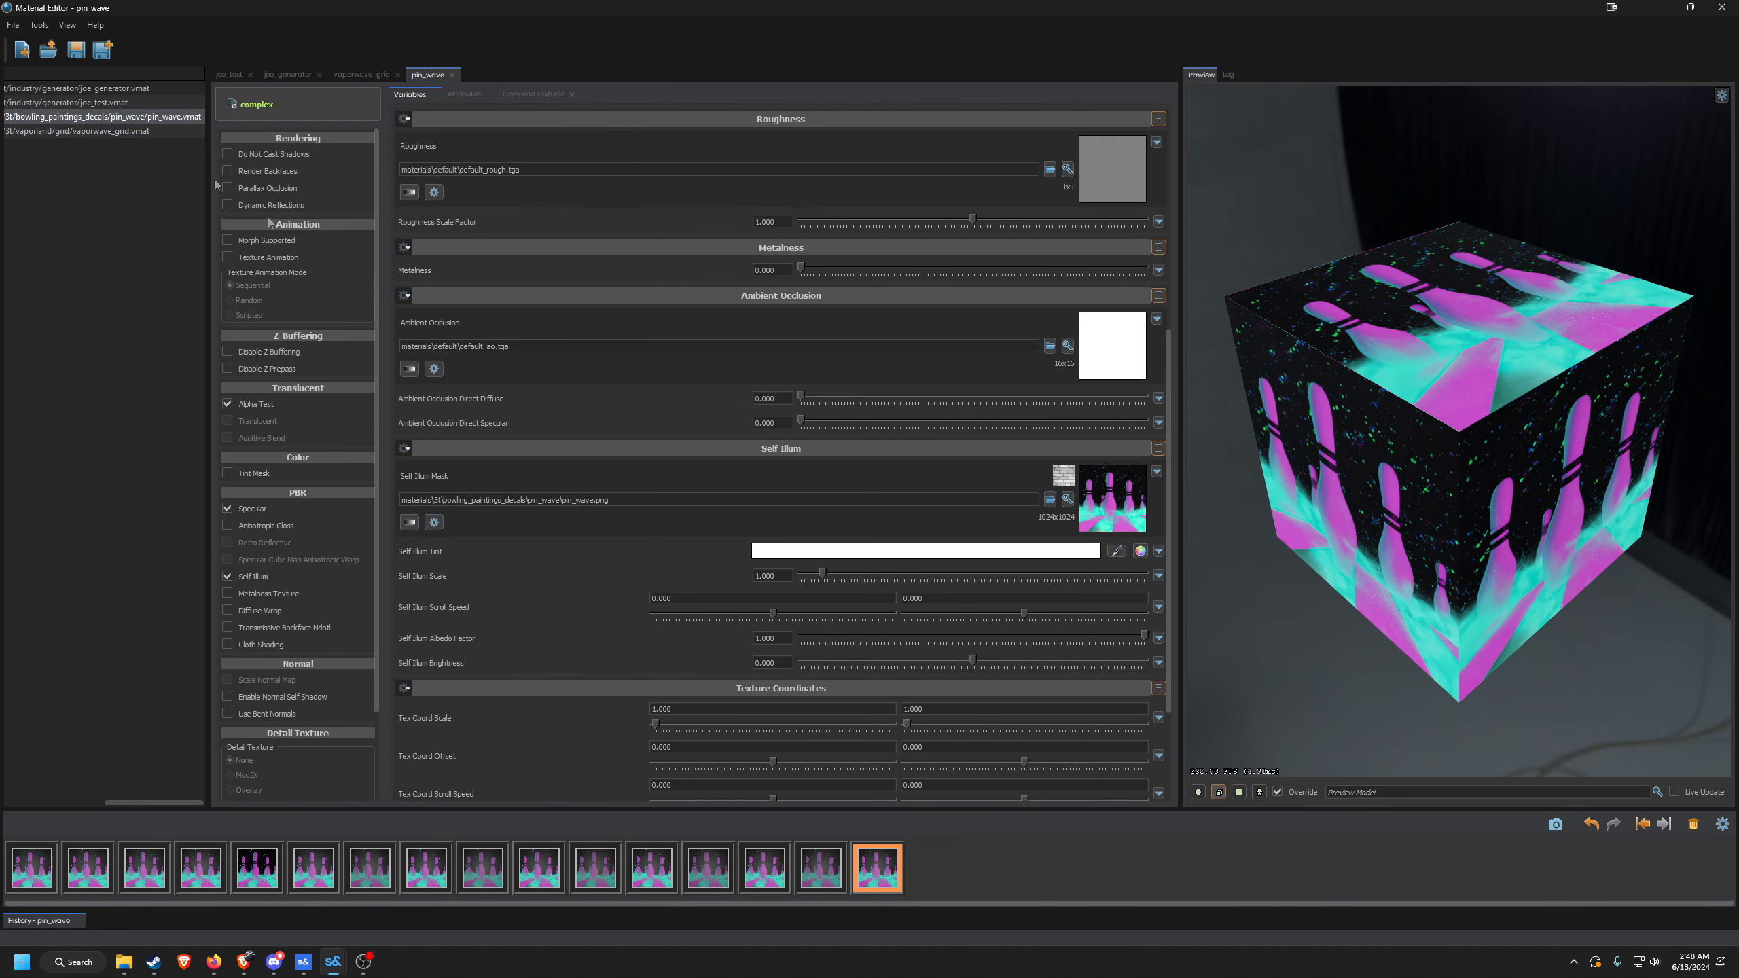
{"action": "scroll", "coordinate": [883, 524], "scroll_direction": "up", "scroll_amount": 3}
{"action": "scroll", "coordinate": [883, 522], "scroll_direction": "up", "scroll_amount": 3}
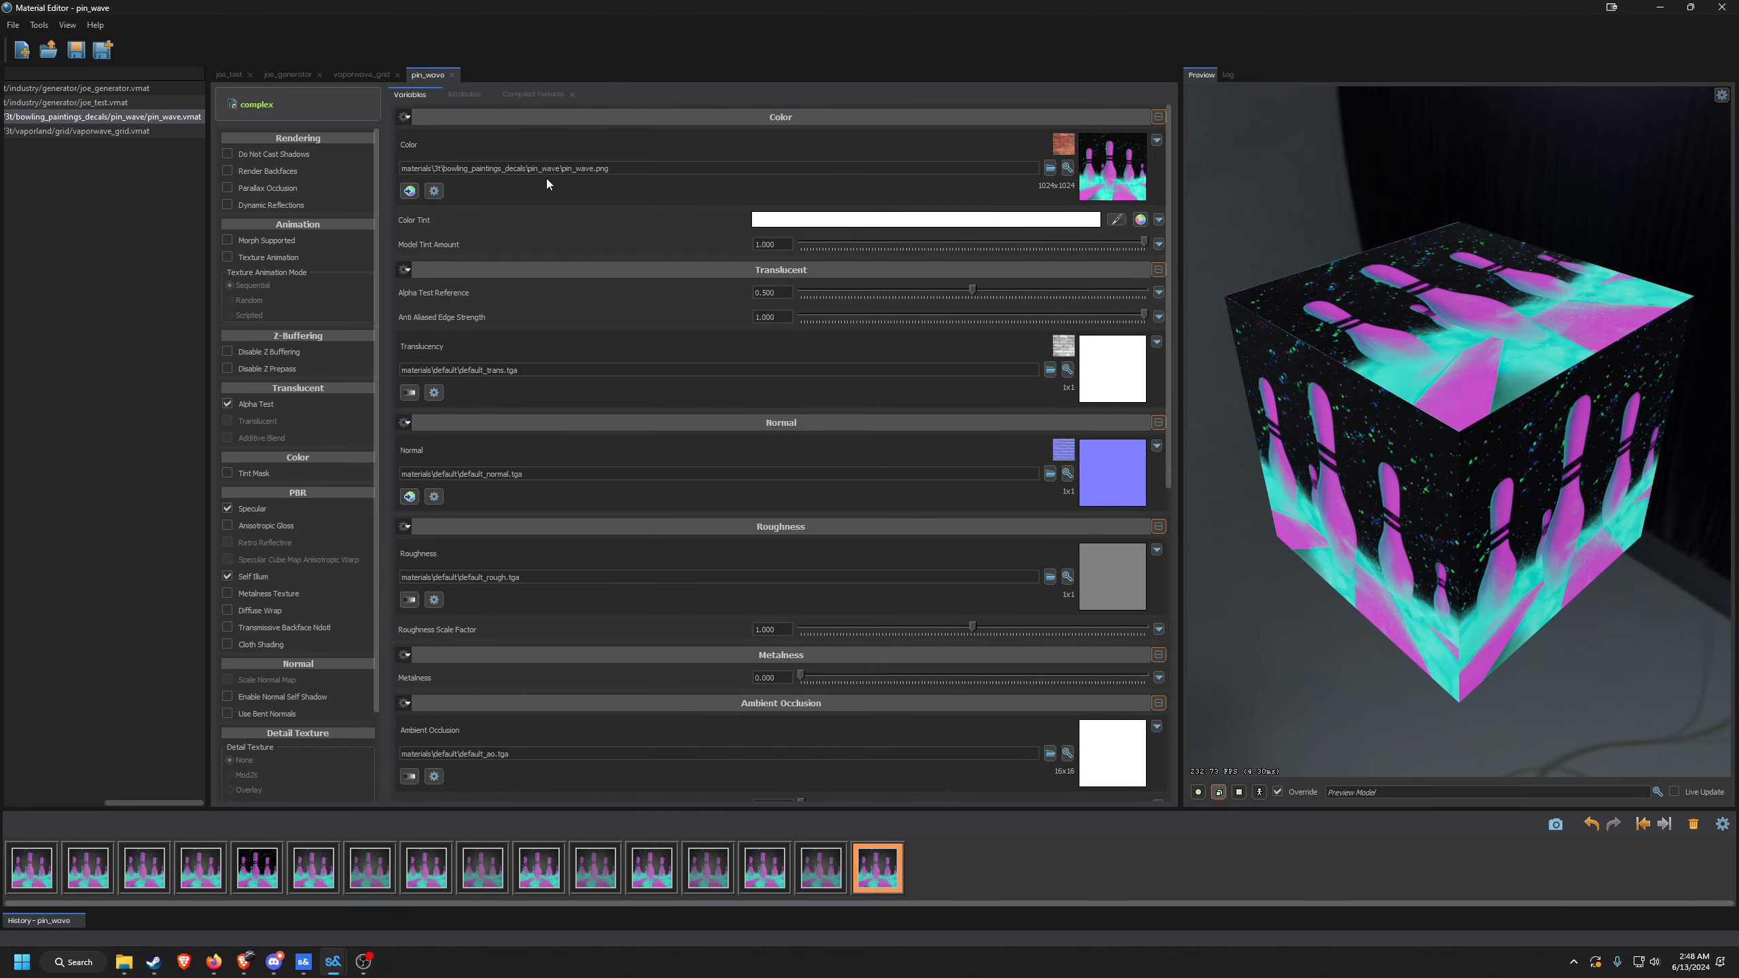
{"action": "scroll", "coordinate": [1111, 236], "scroll_direction": "down", "scroll_amount": 3}
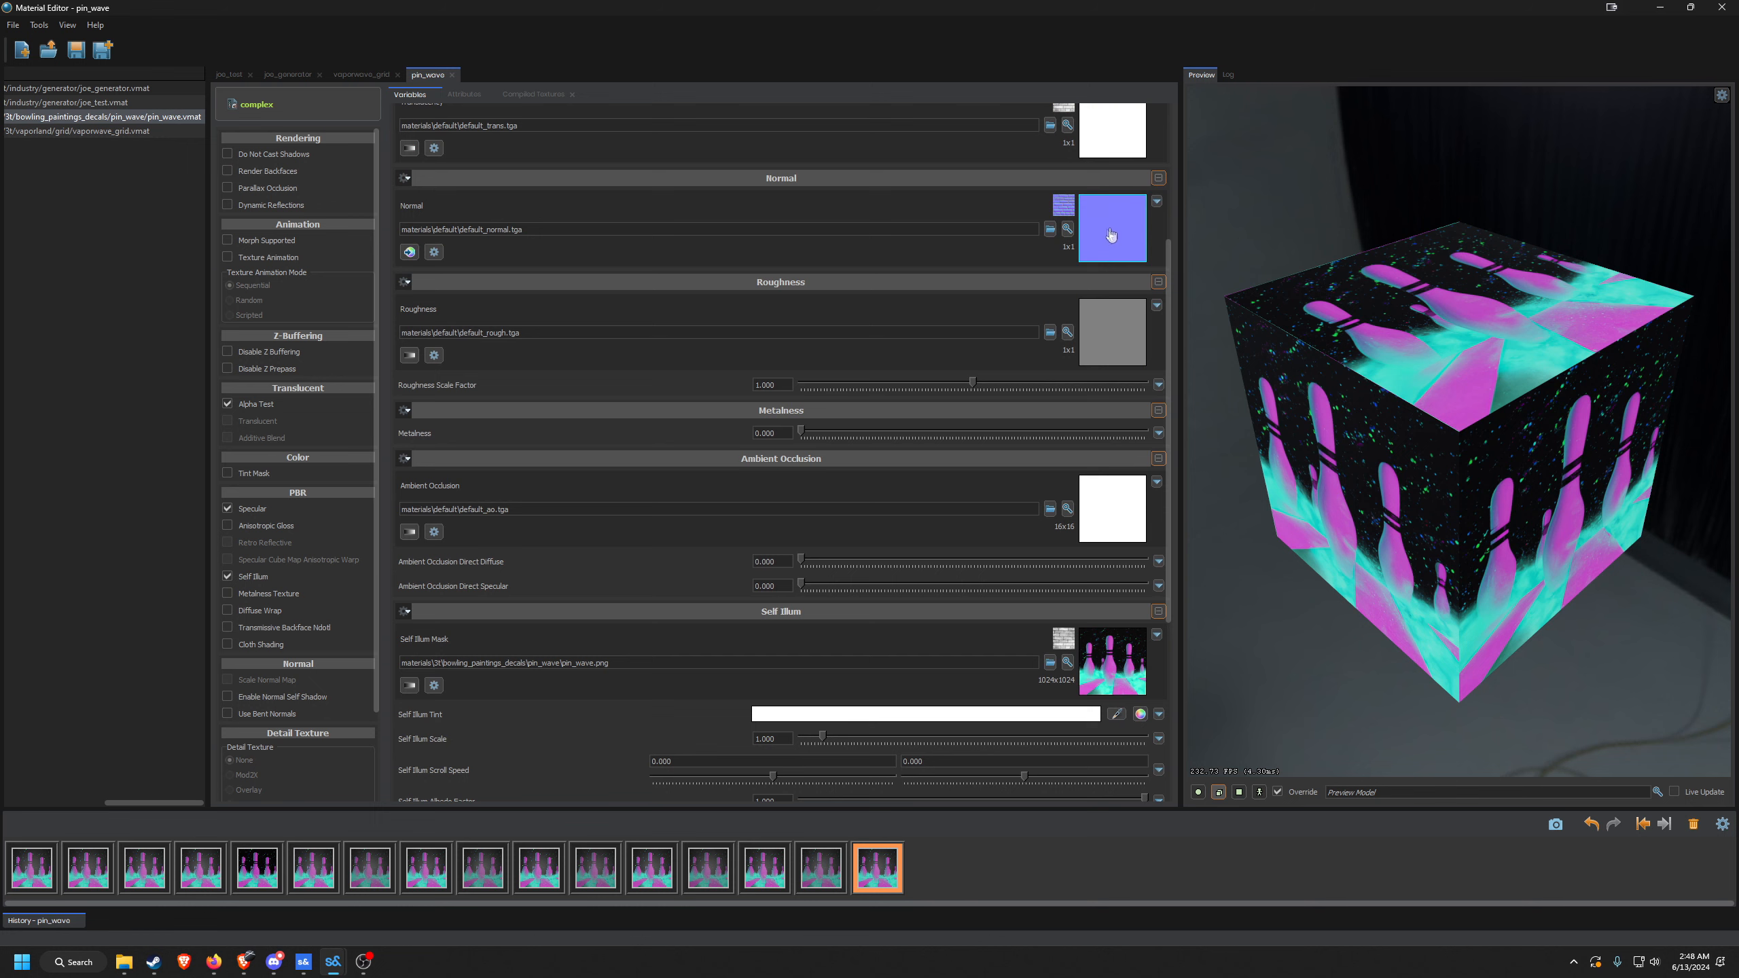
{"action": "scroll", "coordinate": [1111, 235], "scroll_direction": "down", "scroll_amount": 3}
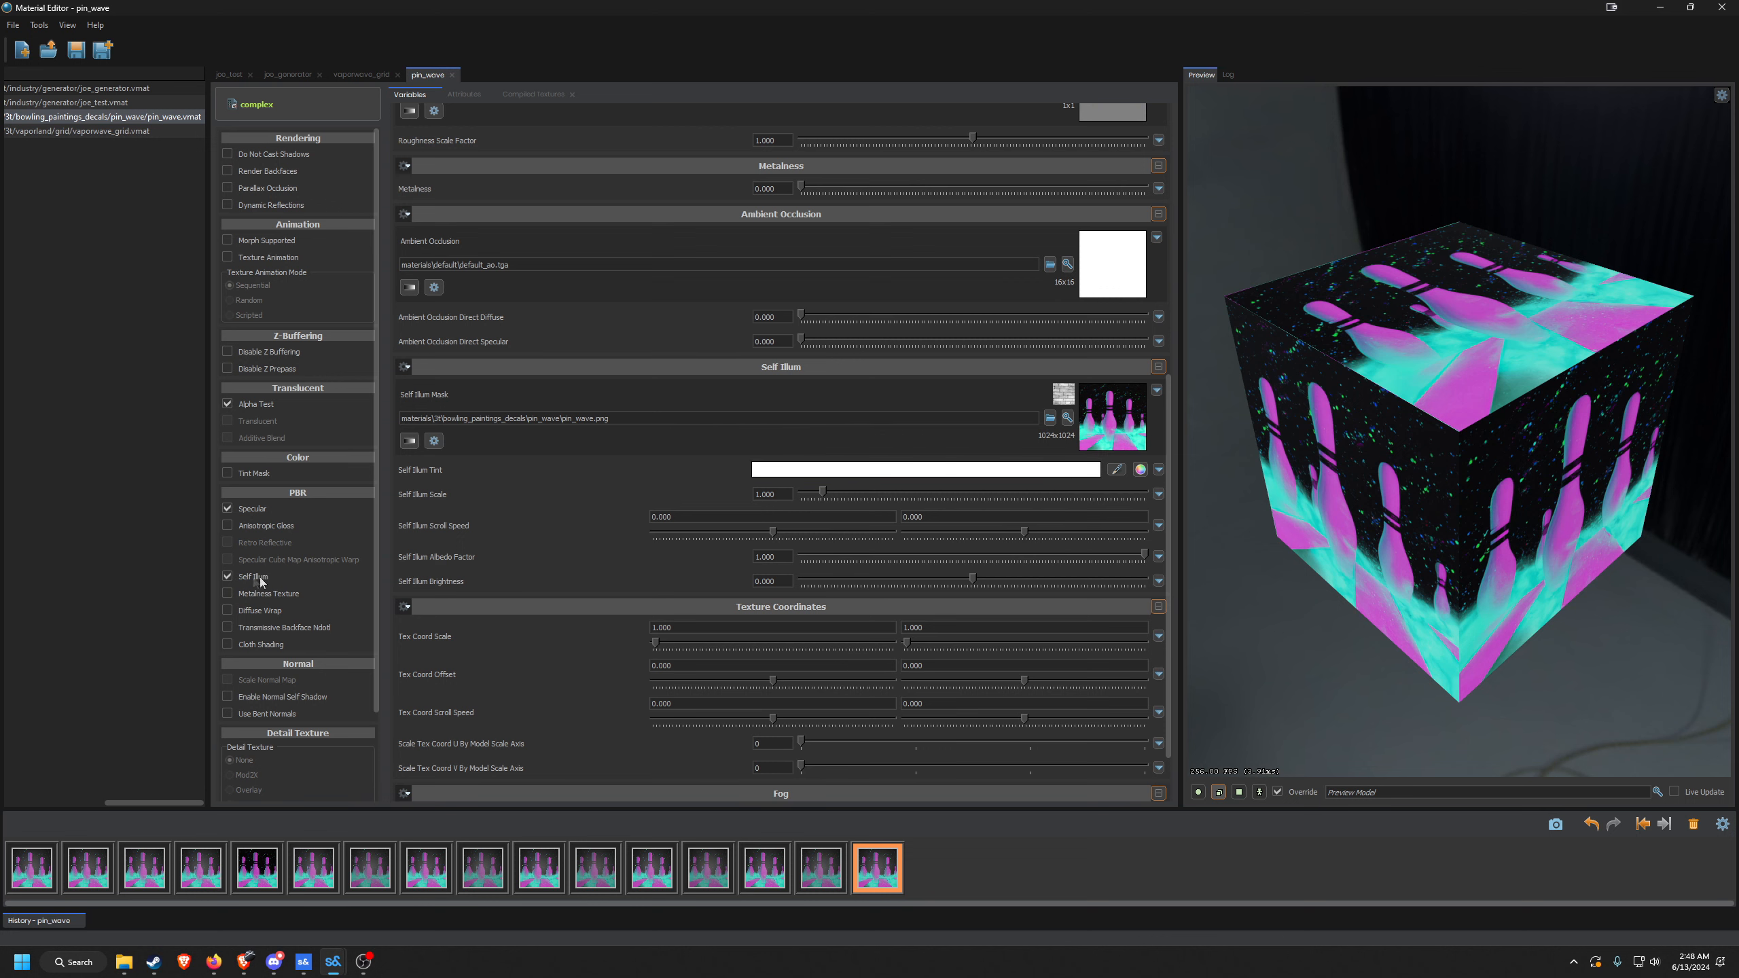
{"action": "left_click", "coordinate": [228, 576]}
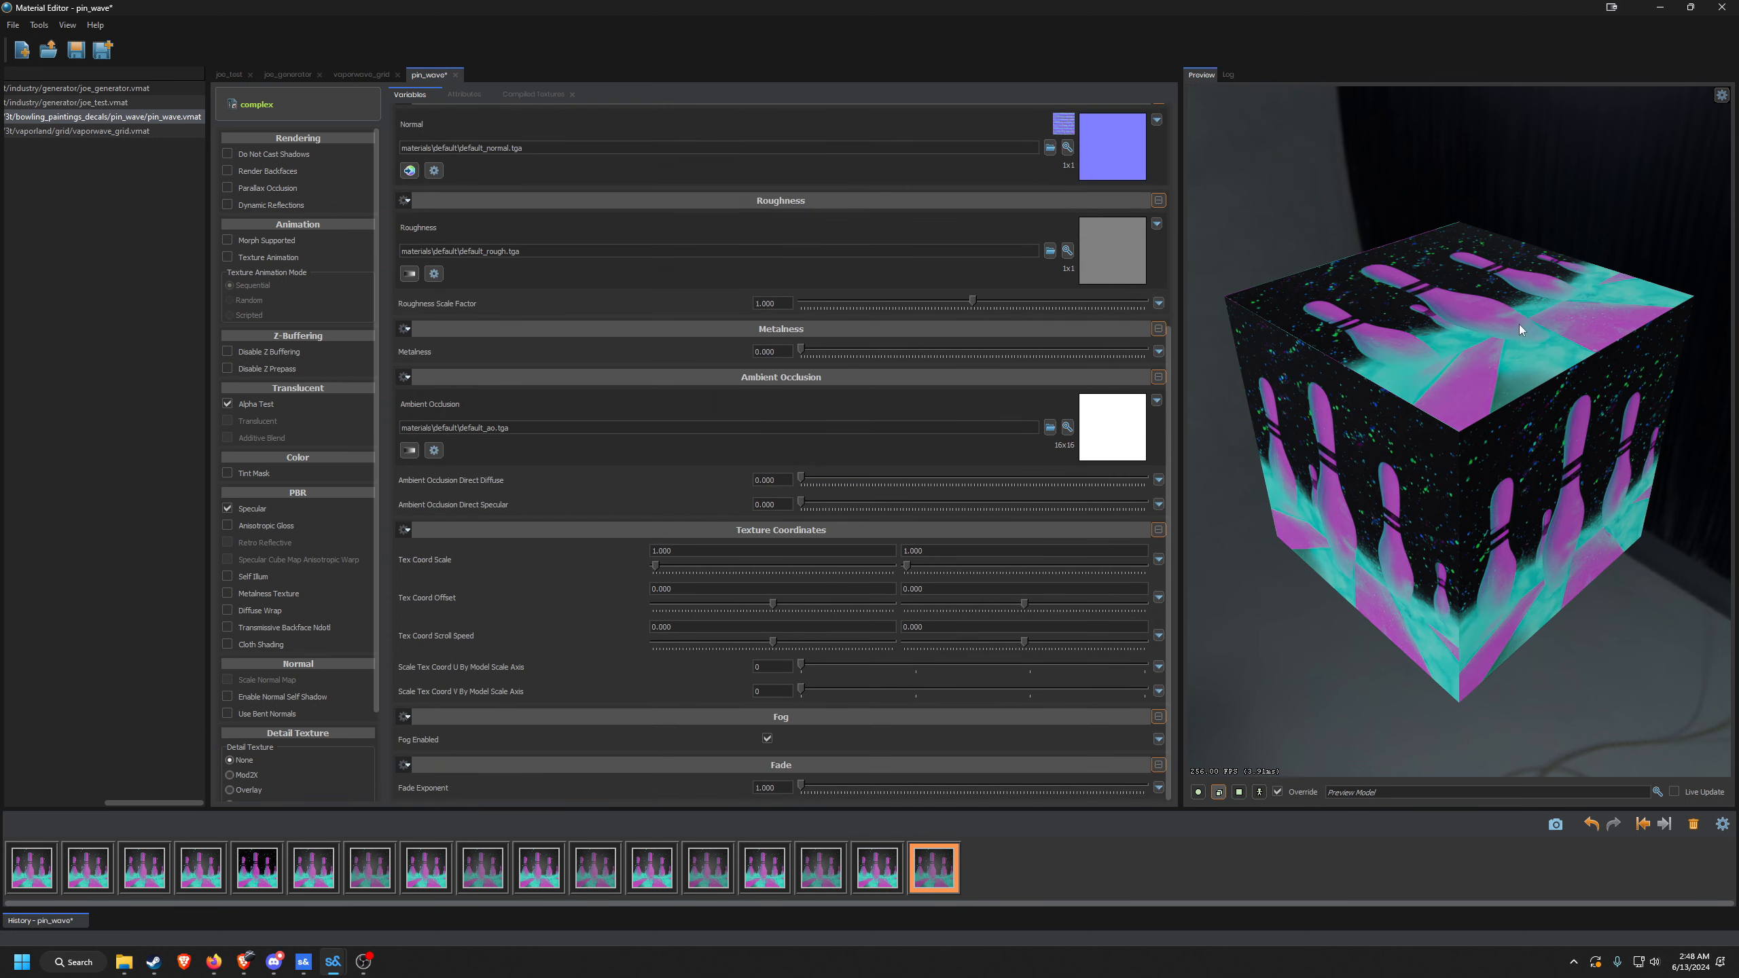
{"action": "left_click", "coordinate": [228, 576]}
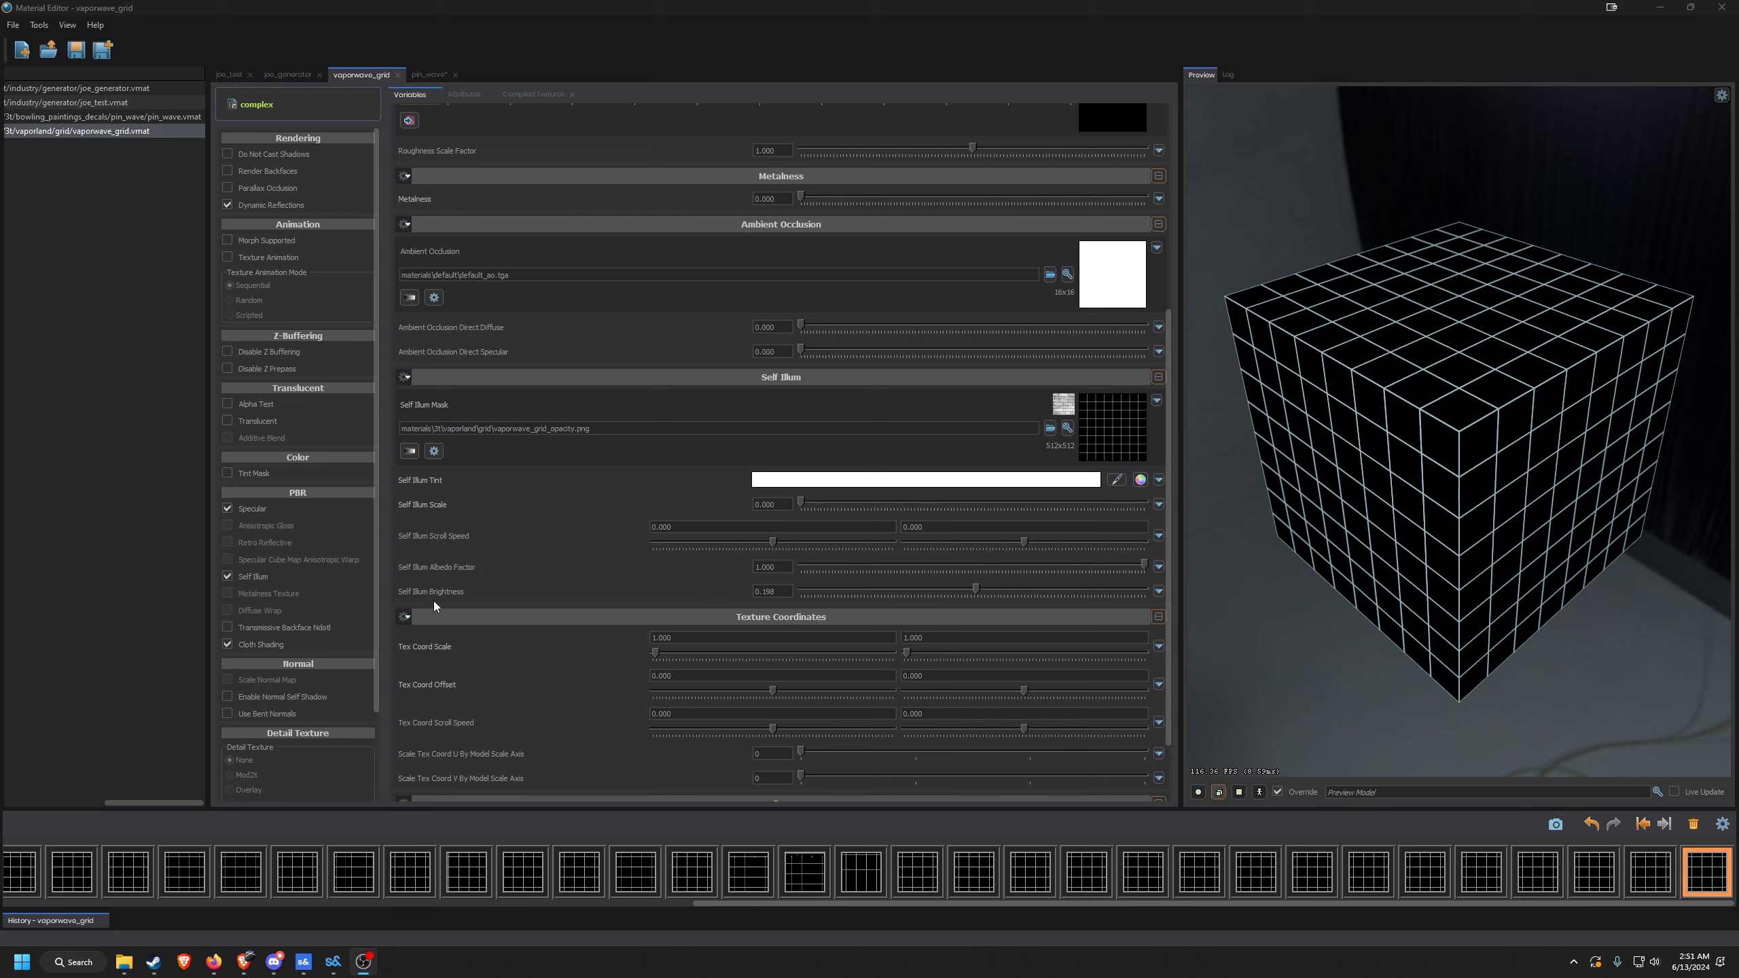
On the grid material, try a Self Illum Scale of 16.000, lower it to about 14.1, and slightly adjust Self Illum Brightness.
{"action": "scroll", "coordinate": [493, 466], "scroll_direction": "down", "scroll_amount": 2}
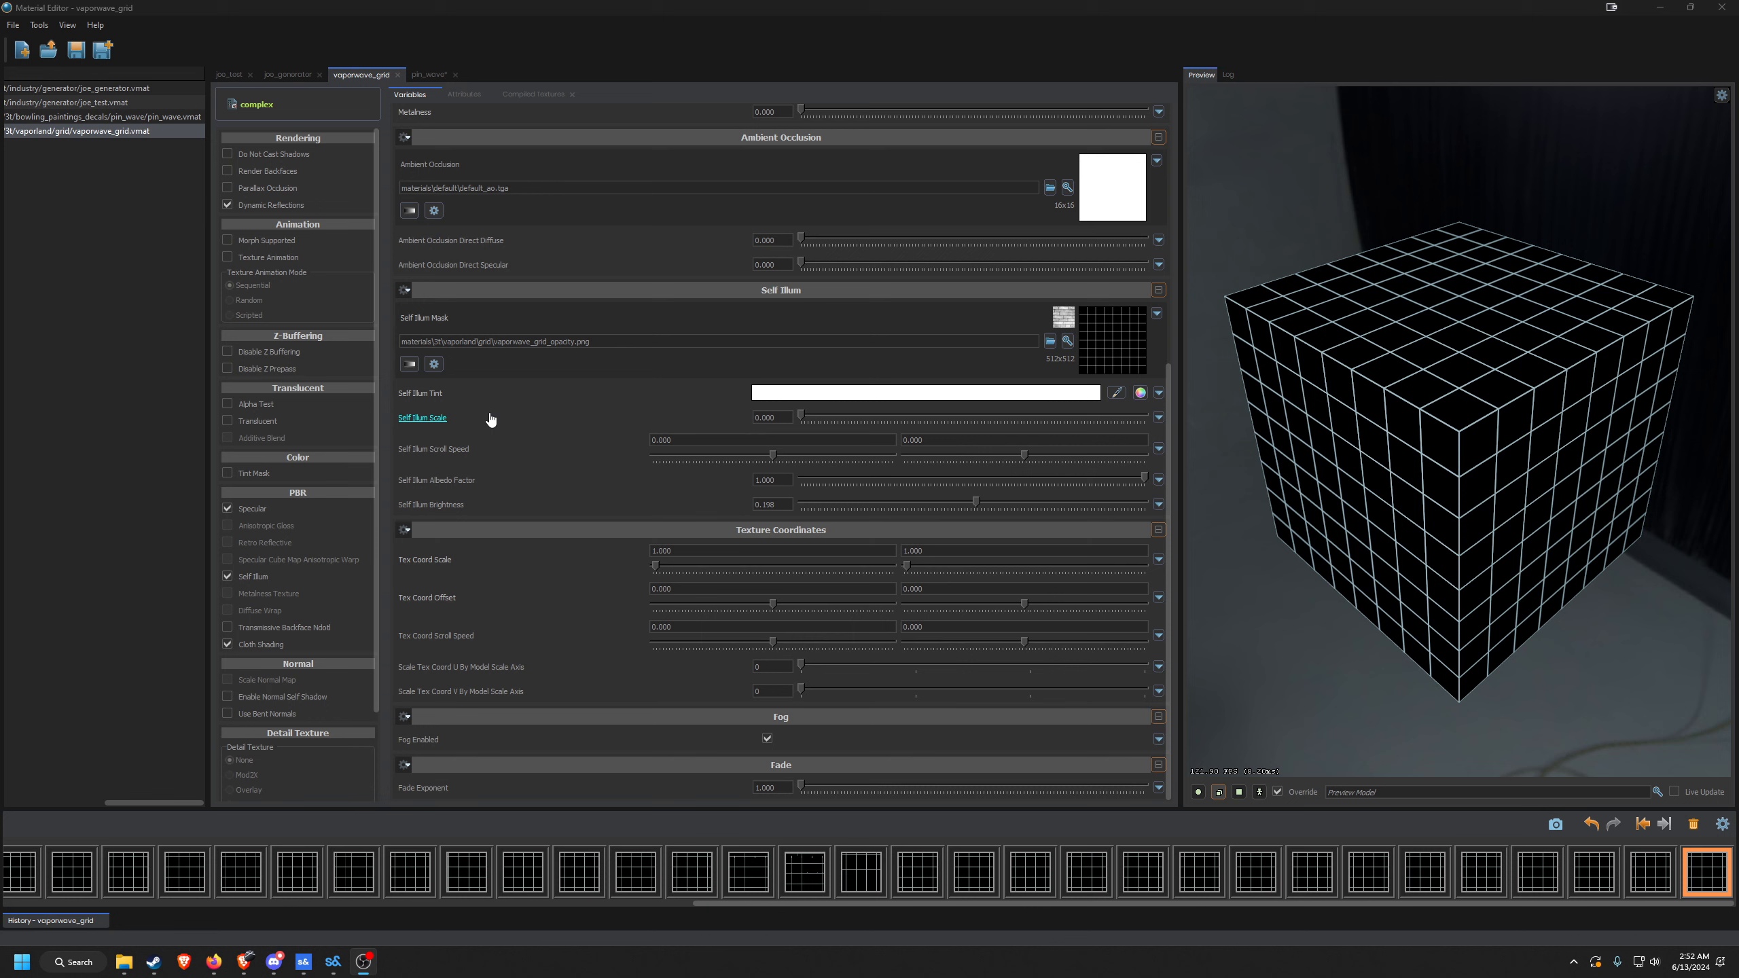
{"action": "left_click_drag", "start_coordinate": [797, 417], "coordinate": [1191, 443]}
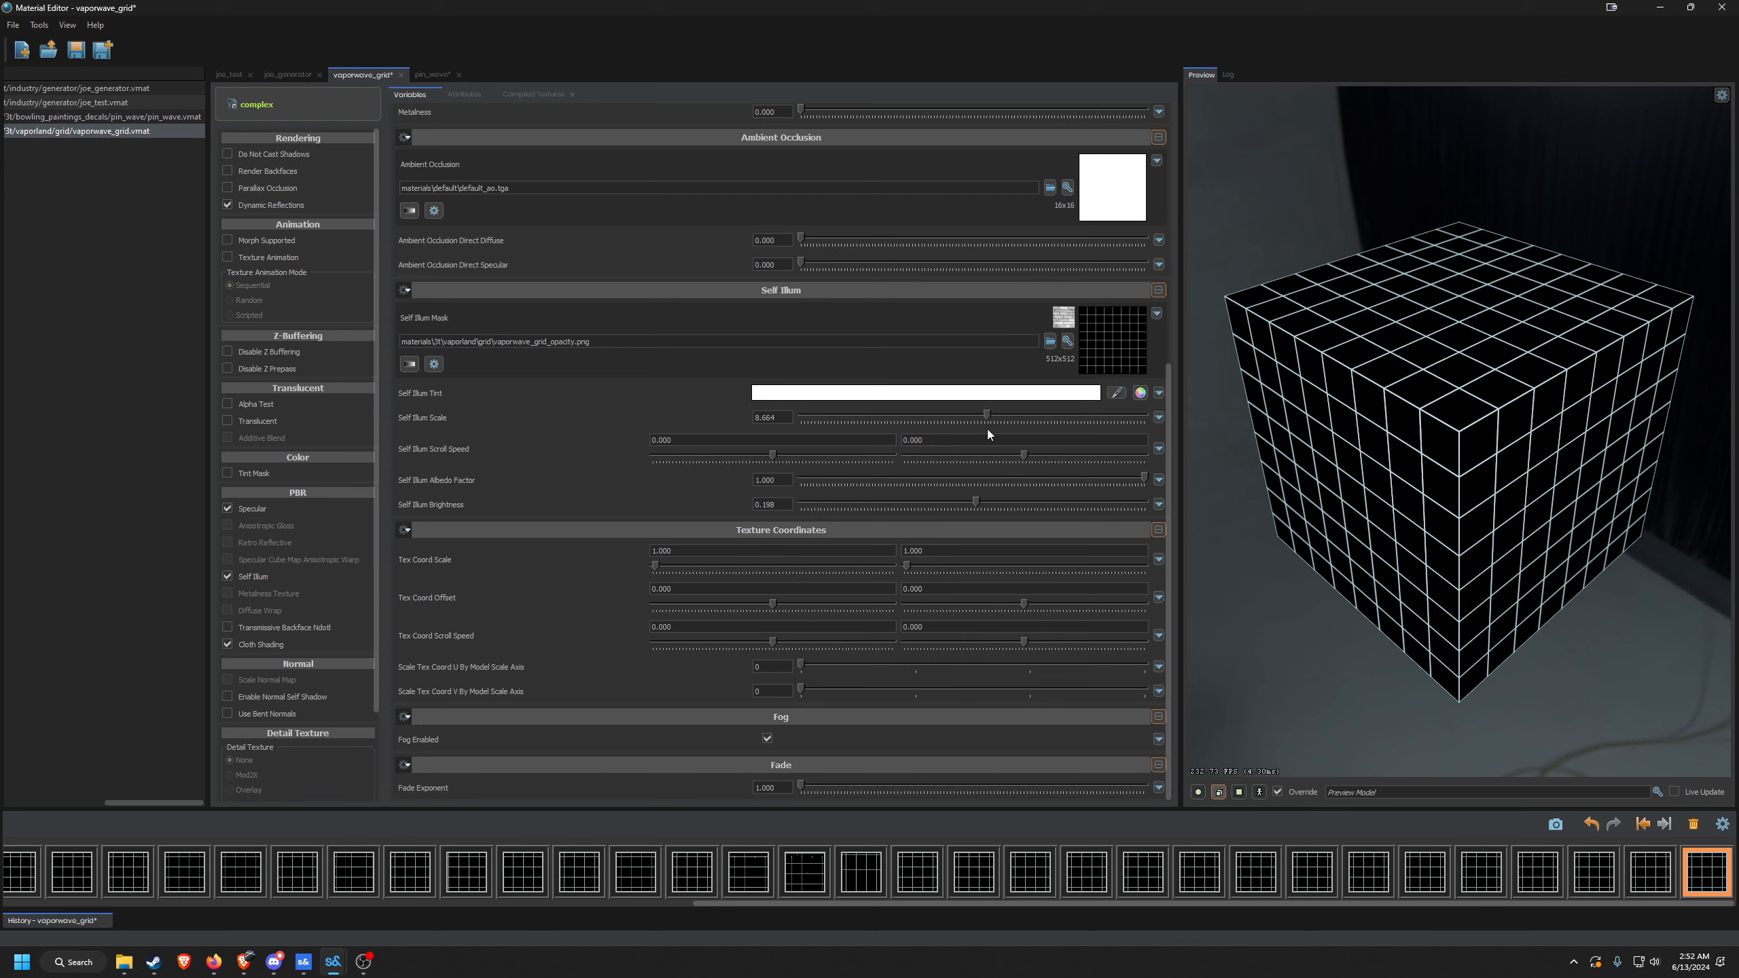
{"action": "left_click_drag", "start_coordinate": [1046, 431], "coordinate": [929, 421]}
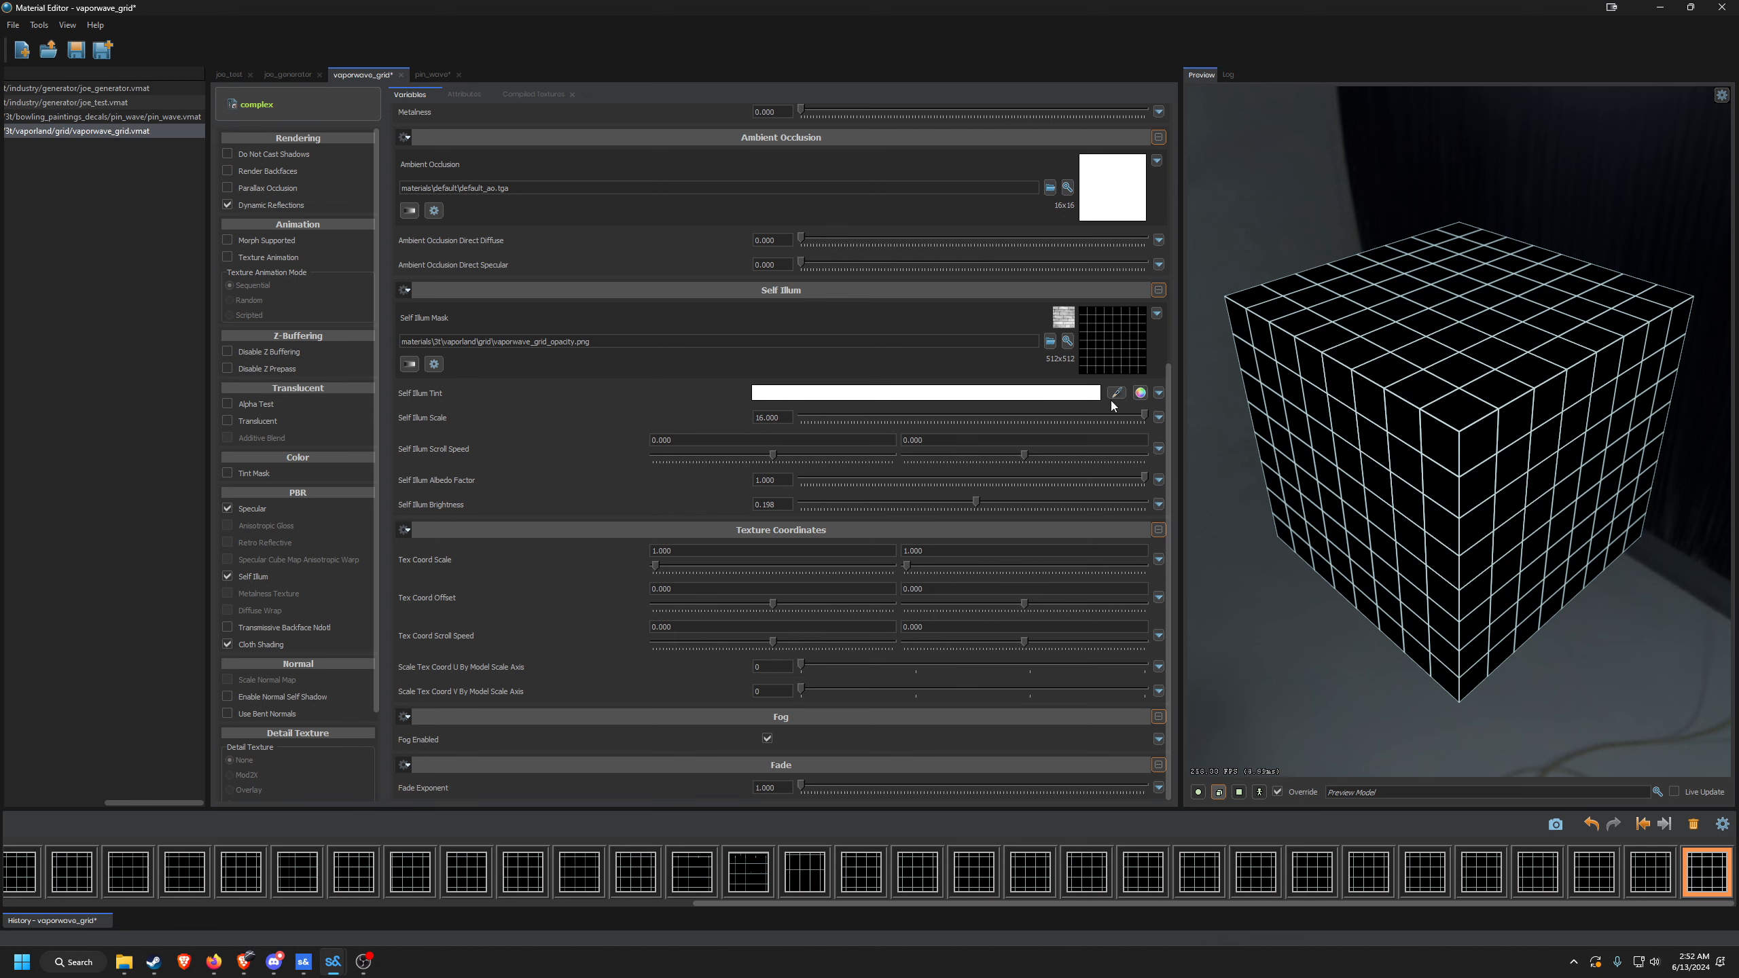
{"action": "mouse_move", "coordinate": [1135, 416]}
{"action": "left_mouse_down"}
{"action": "mouse_move", "coordinate": [809, 443]}
{"action": "mouse_move", "coordinate": [886, 416]}
{"action": "mouse_move", "coordinate": [1105, 415]}
{"action": "left_mouse_up"}
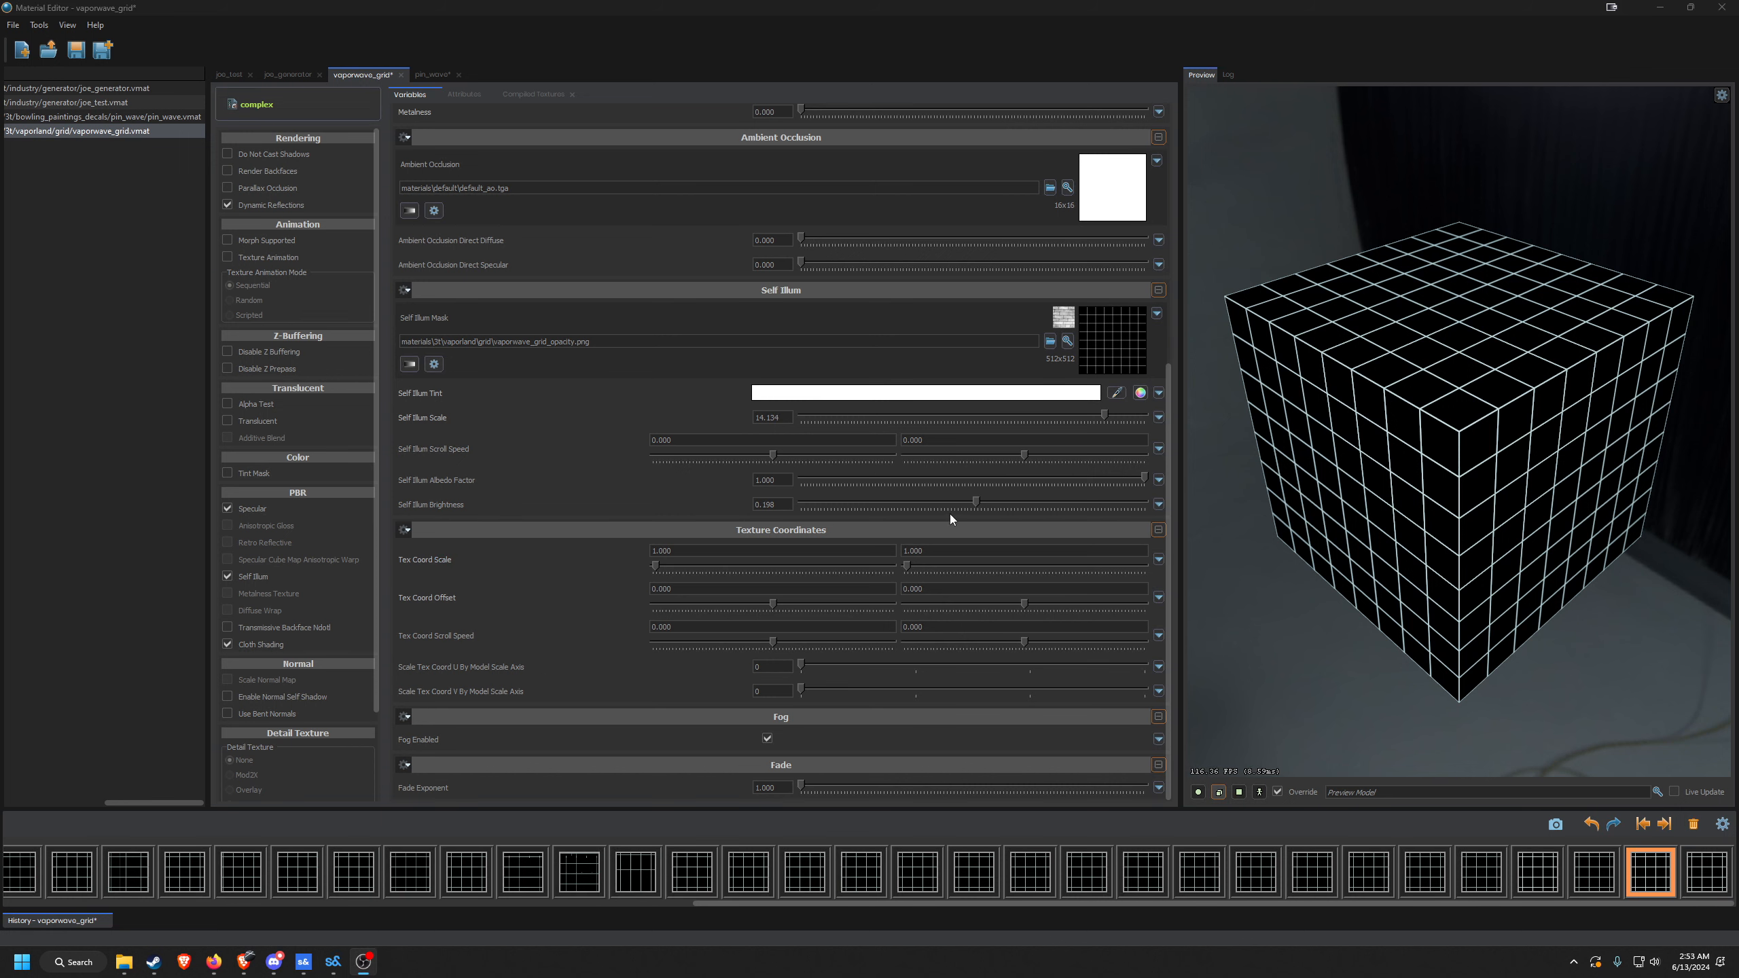
{"action": "left_click", "coordinate": [975, 506]}
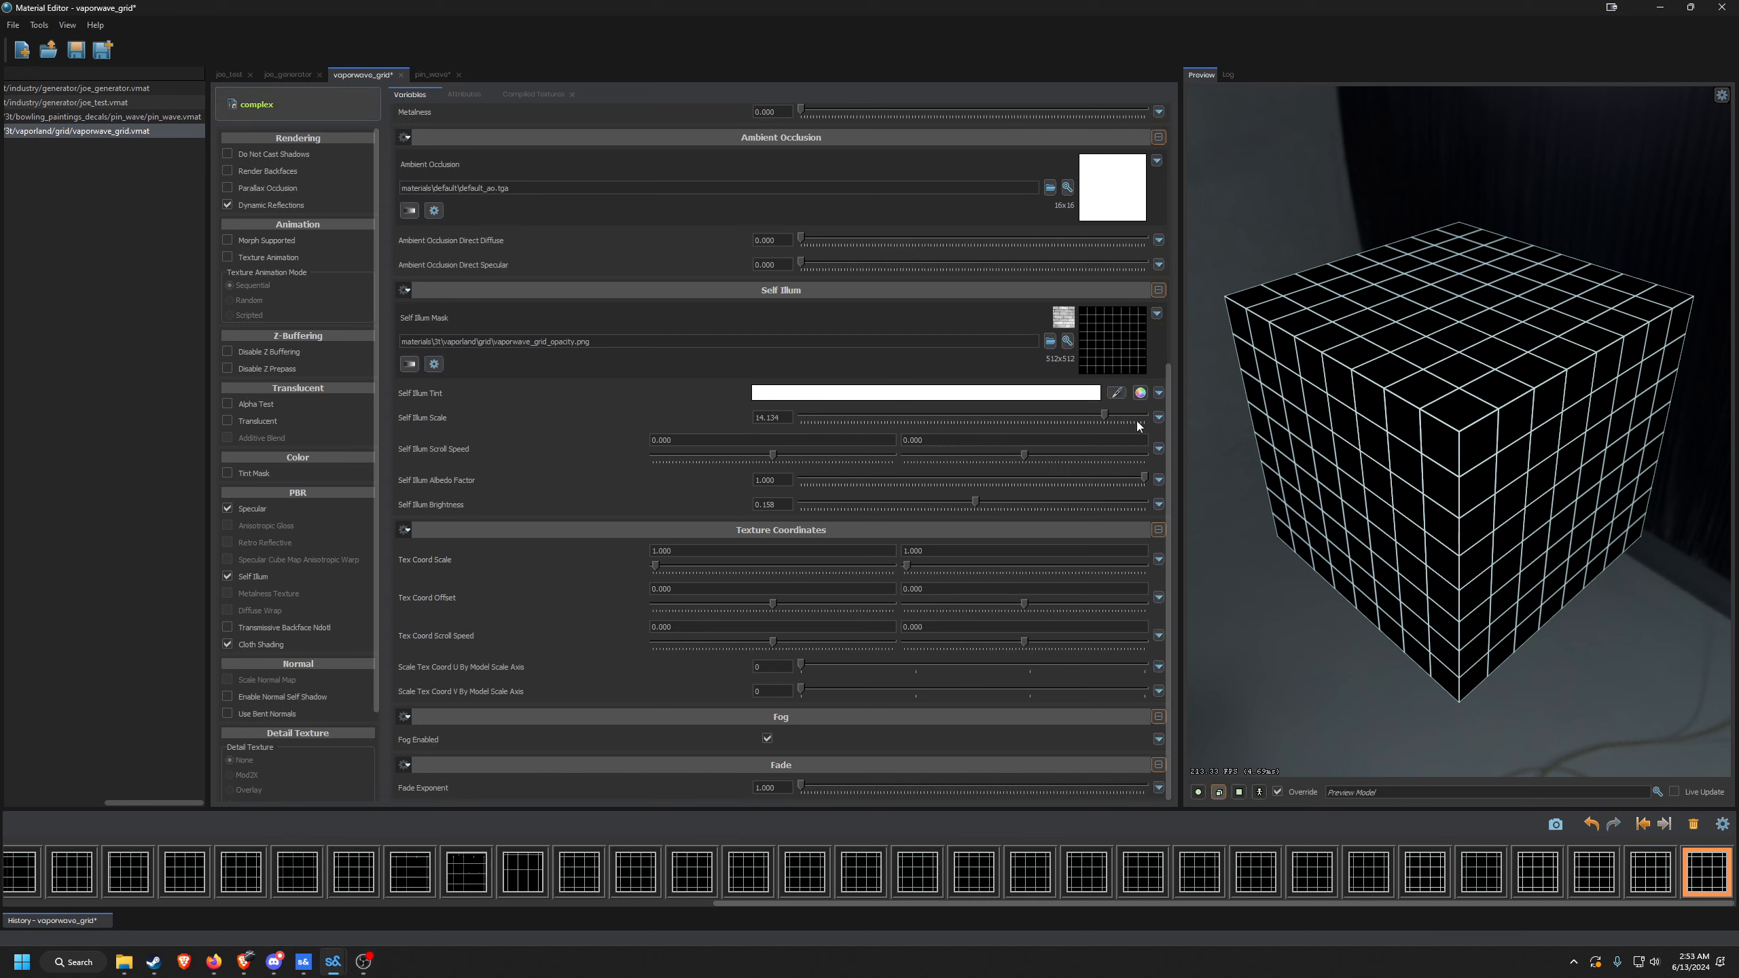
On the grid material, try Self Illum Brightness values of about 7.4, 3.6 and 5.4.
{"action": "left_click_drag", "start_coordinate": [975, 503], "coordinate": [1100, 533]}
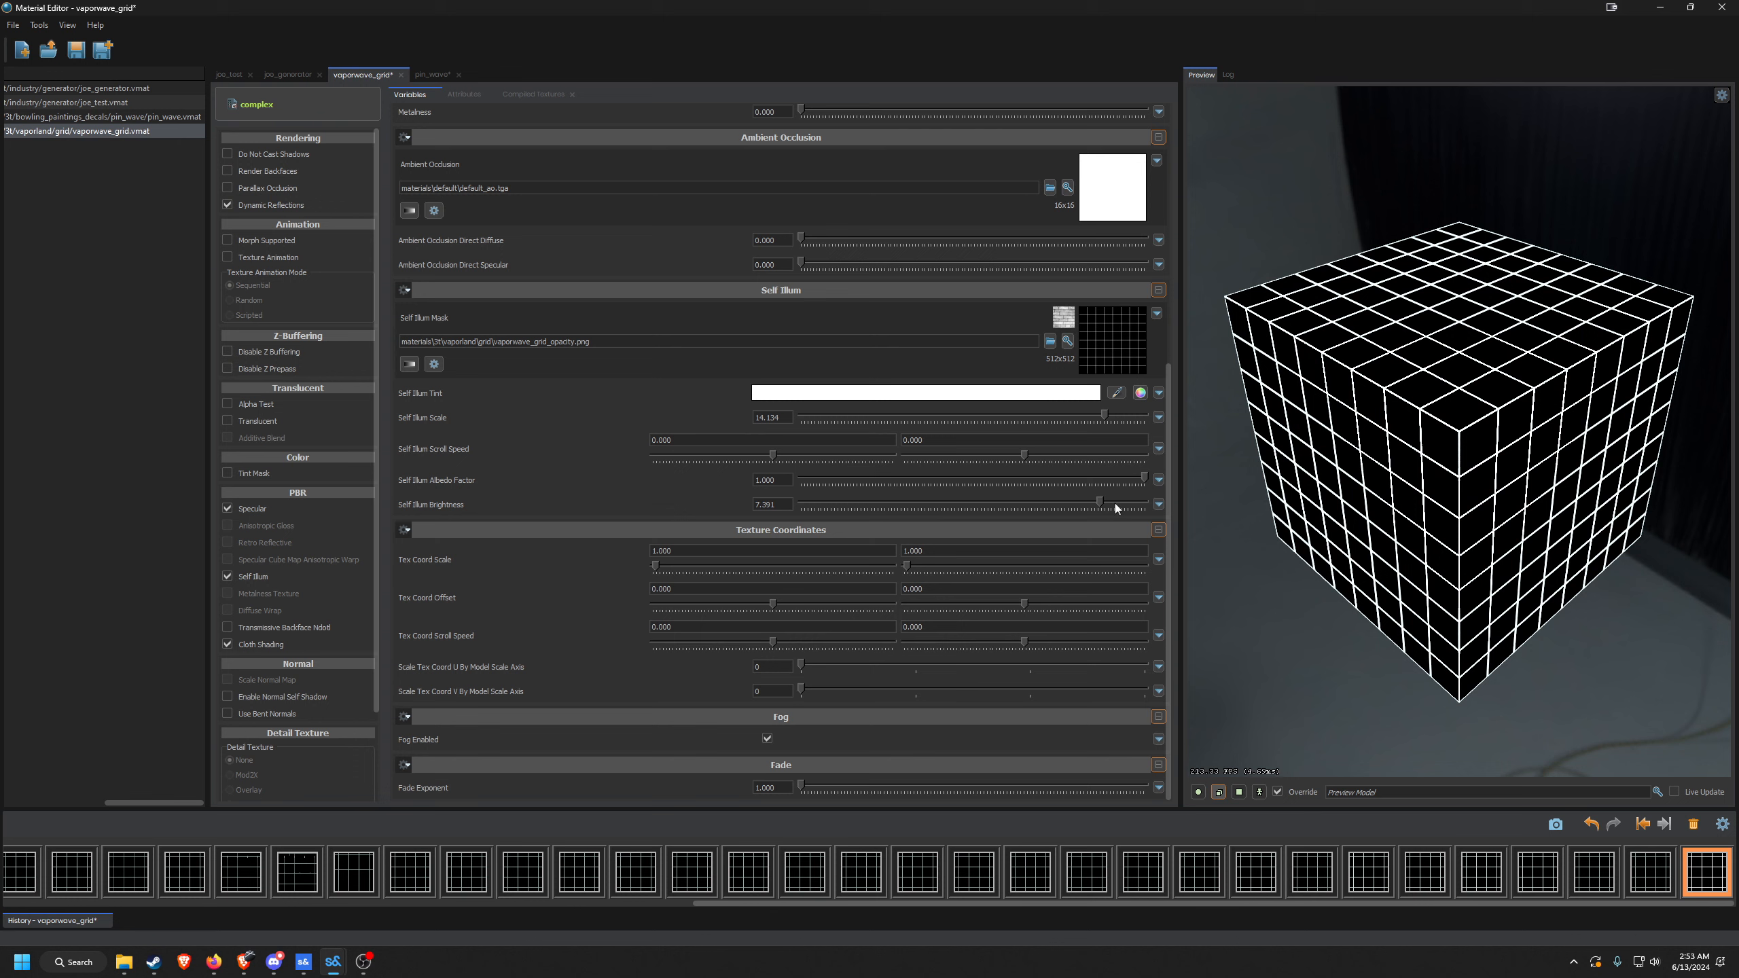
{"action": "left_click_drag", "start_coordinate": [1100, 503], "coordinate": [1035, 499]}
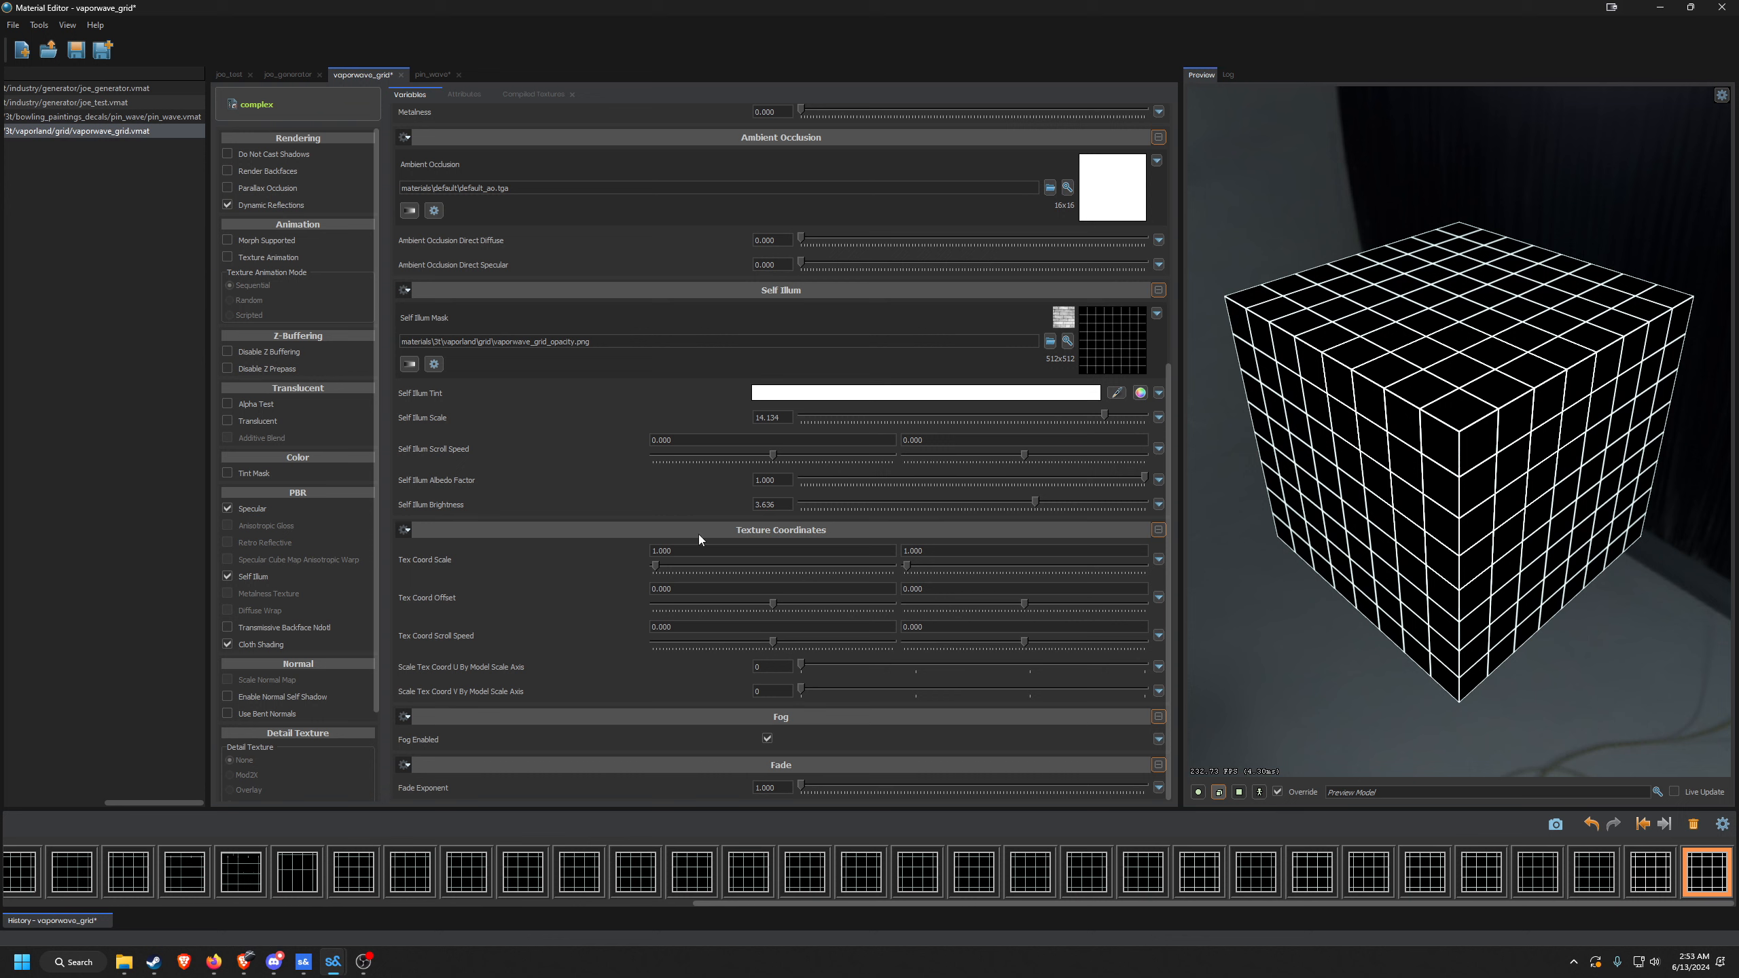
{"action": "left_click", "coordinate": [1065, 503]}
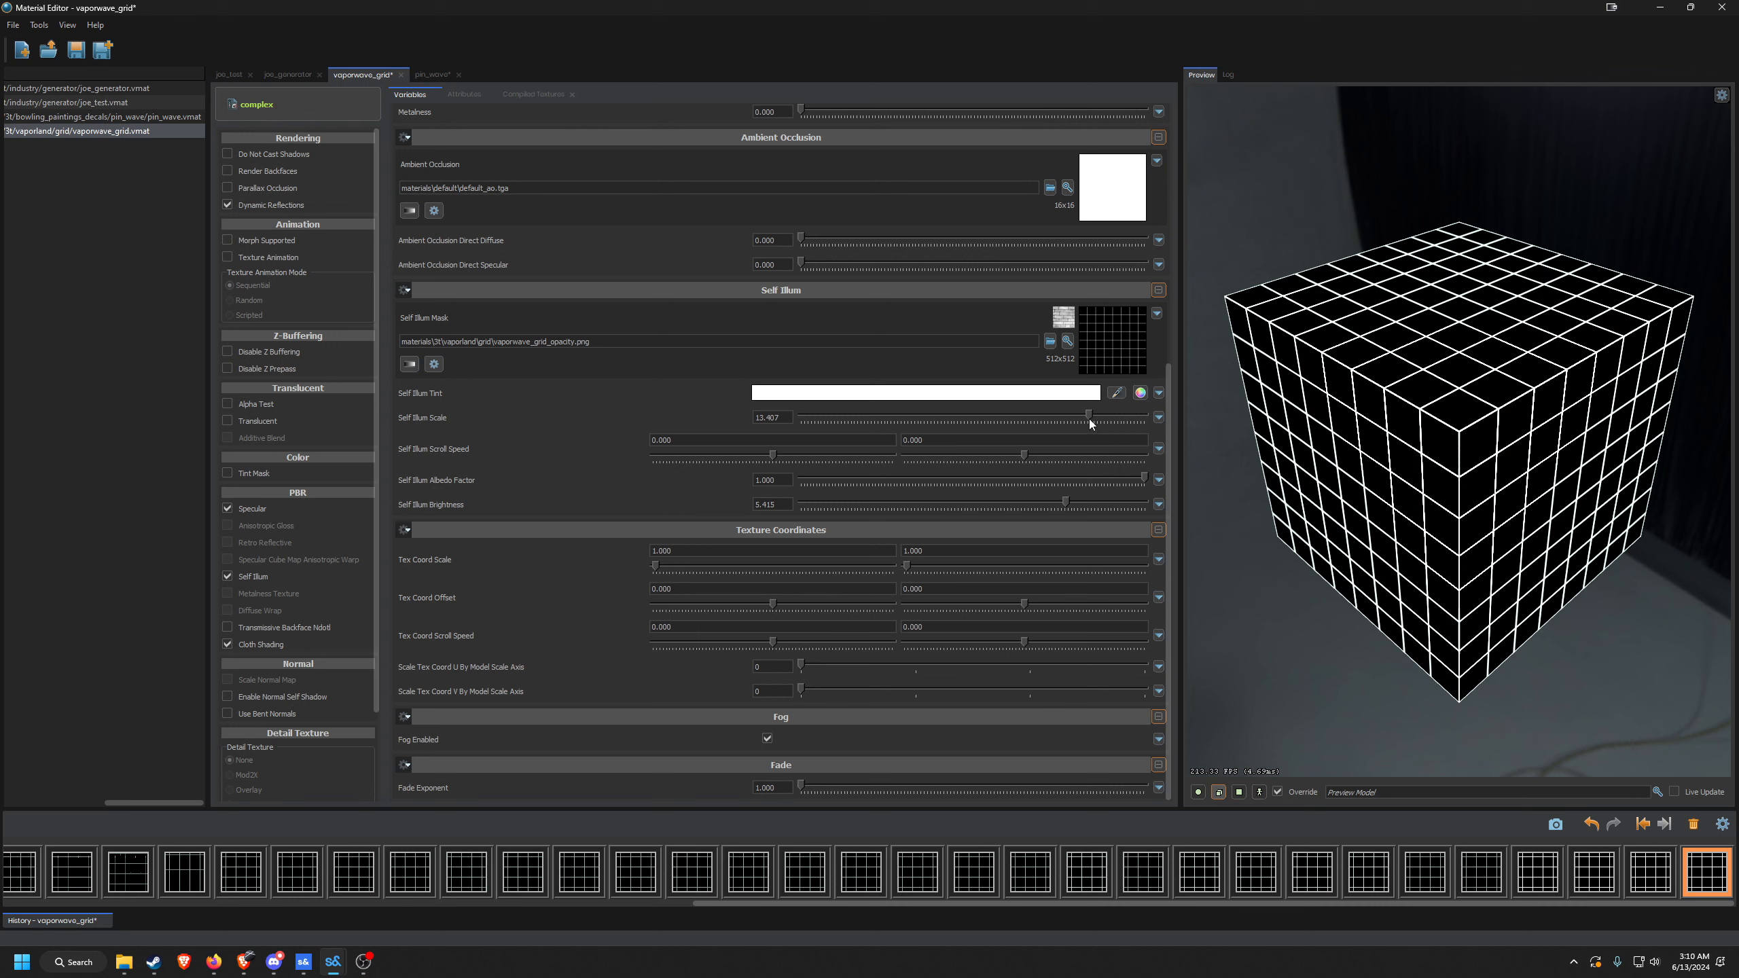
Lower the grid material's Self Illum Scale to about 3.4 and its Self Illum Brightness to about 1.
{"action": "left_click_drag", "start_coordinate": [1090, 419], "coordinate": [954, 424]}
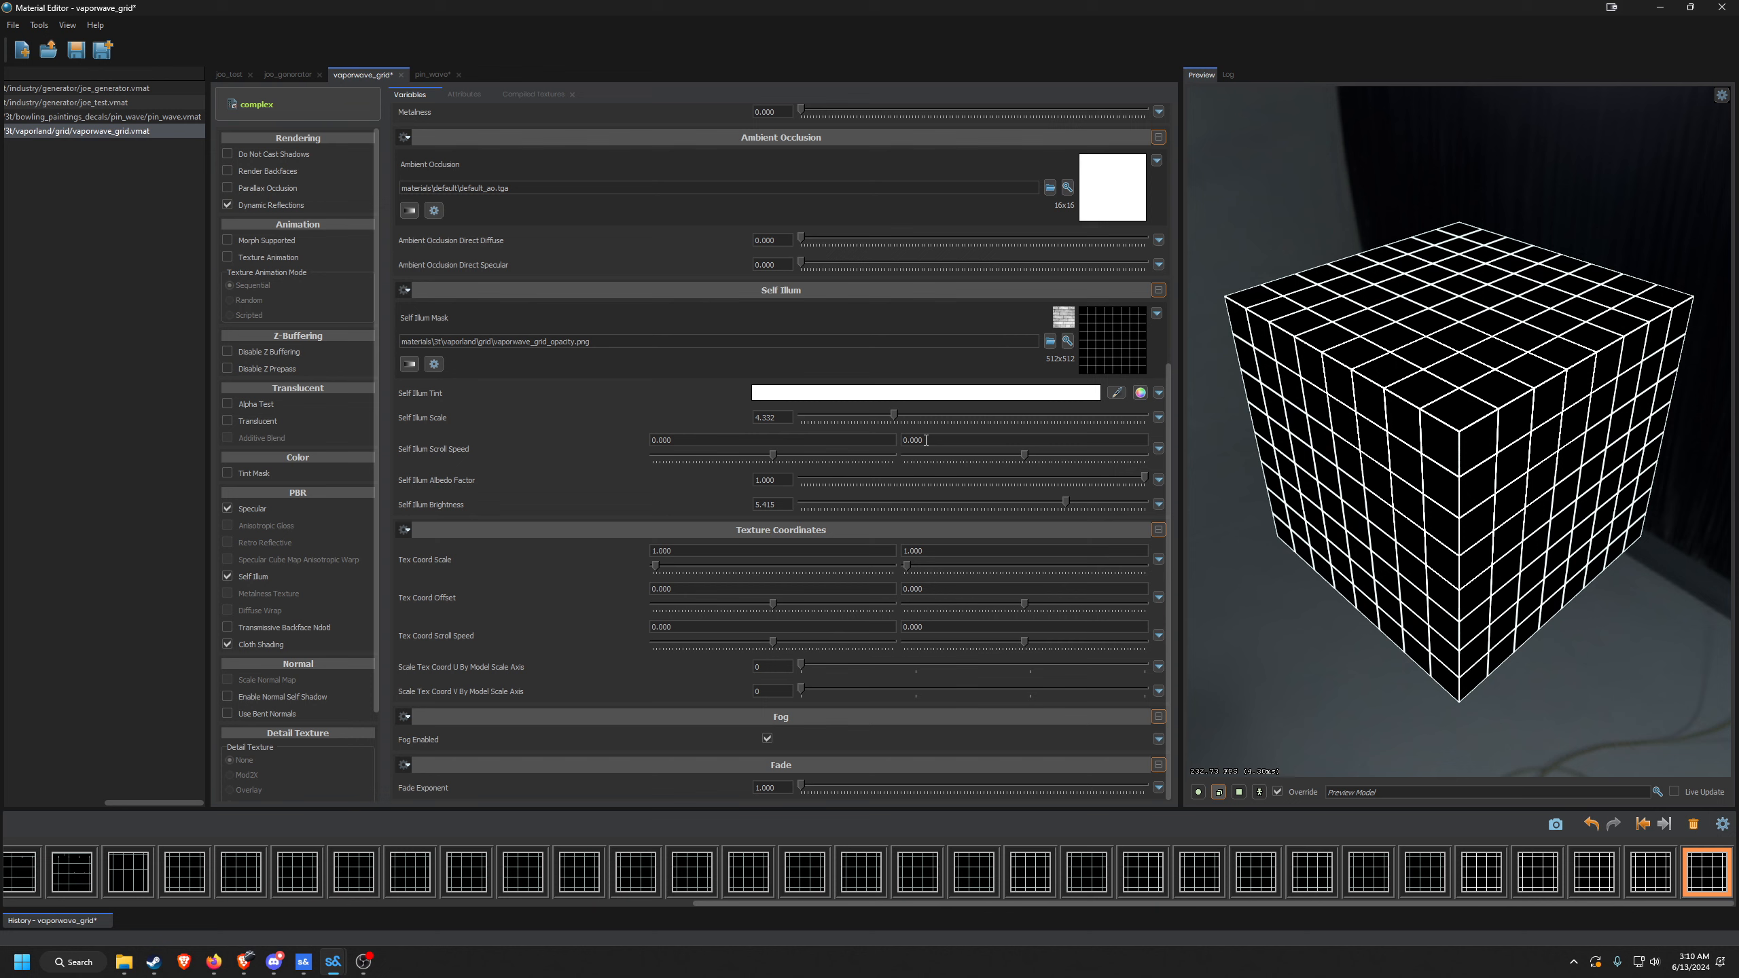
{"action": "left_click_drag", "start_coordinate": [892, 416], "coordinate": [874, 416]}
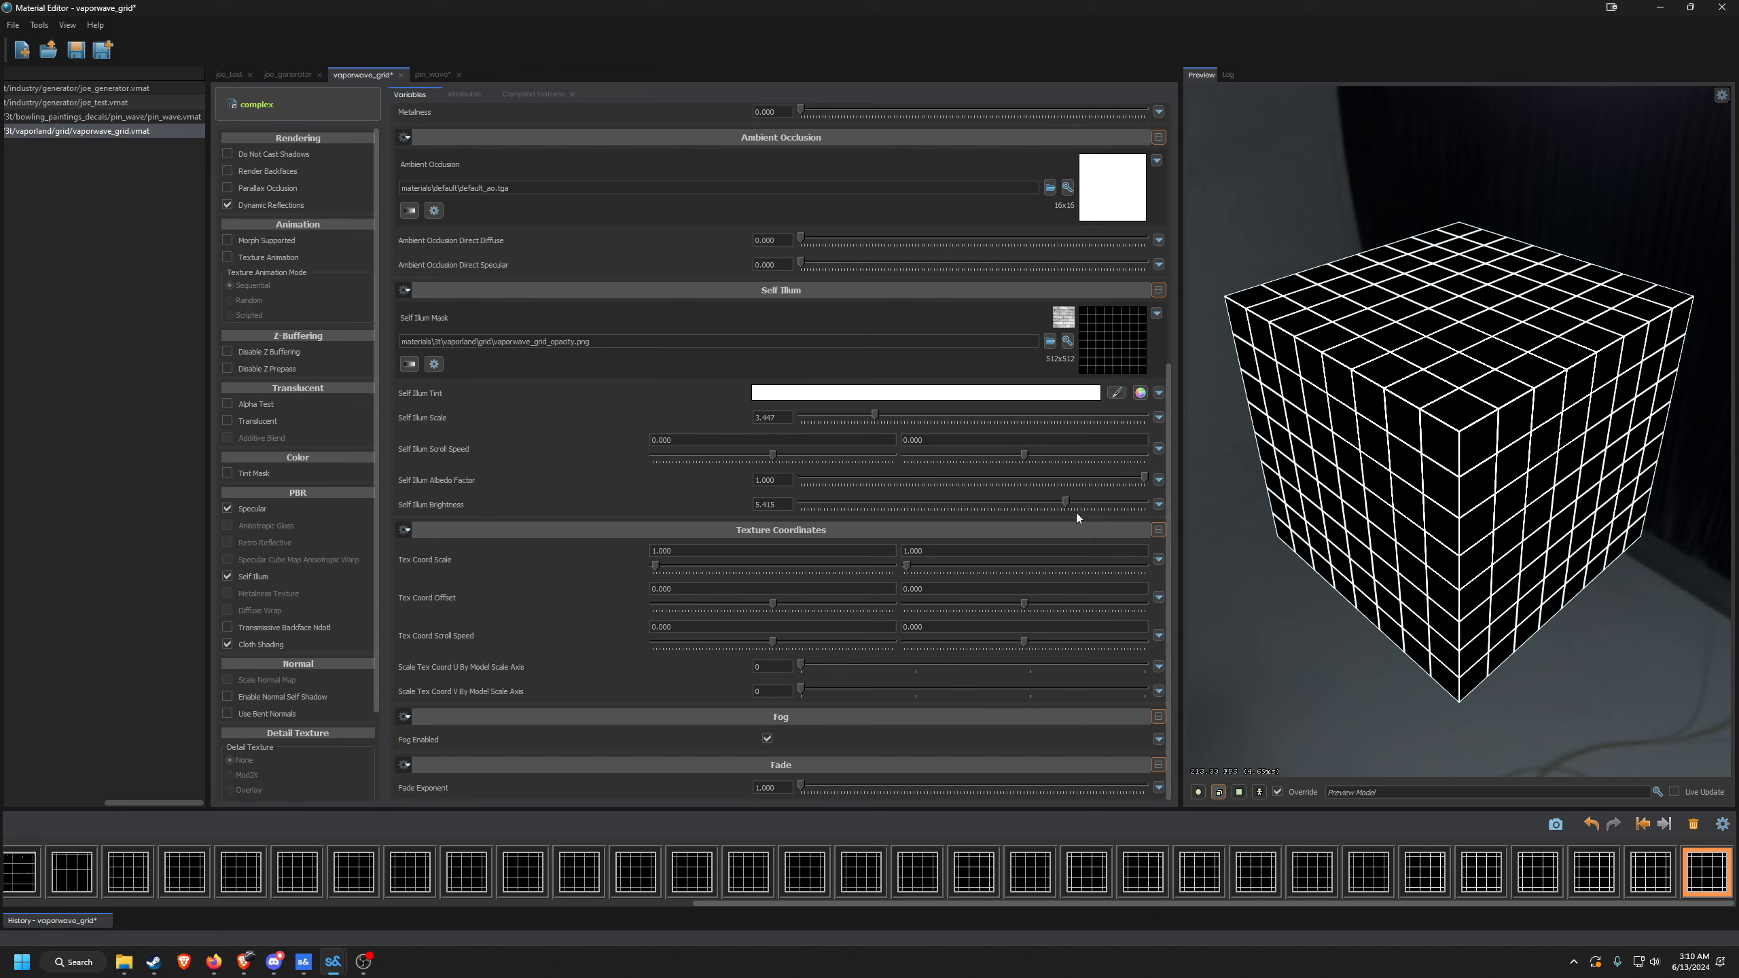
{"action": "left_click_drag", "start_coordinate": [1065, 503], "coordinate": [978, 495]}
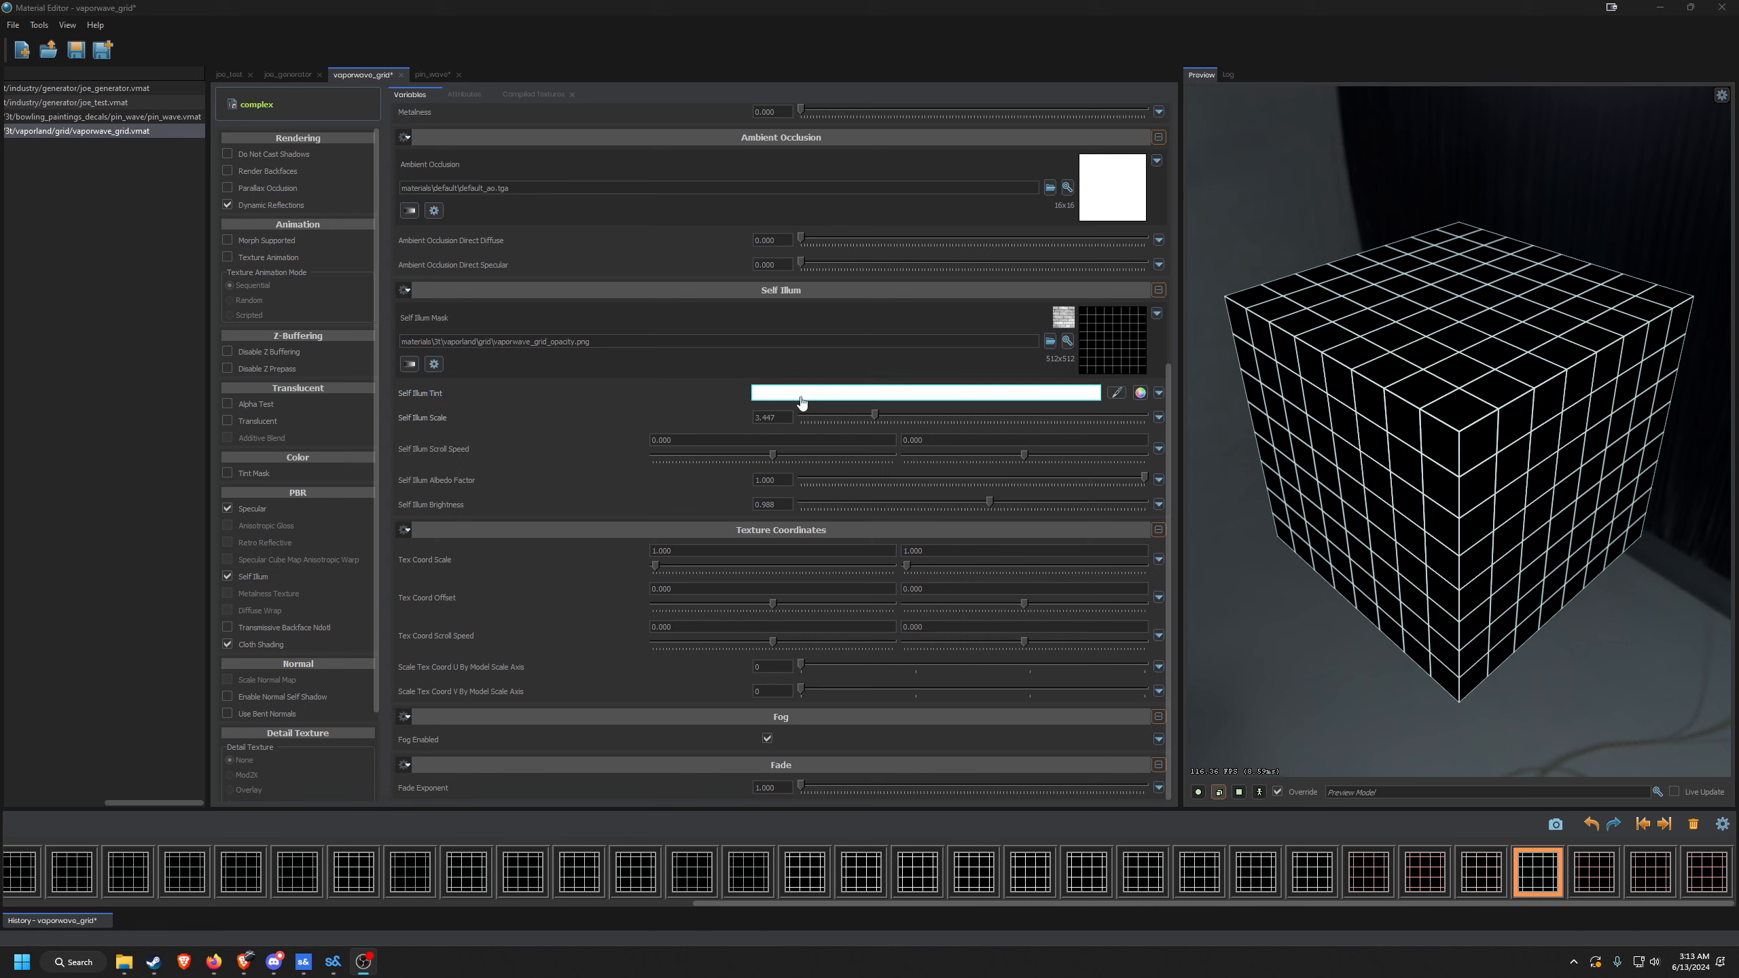
Set the grid's Self Illum Tint to red and raise the Self Illum Brightness to about 2.25.
{"action": "left_click", "coordinate": [998, 394]}
{"action": "left_click", "coordinate": [1313, 506]}
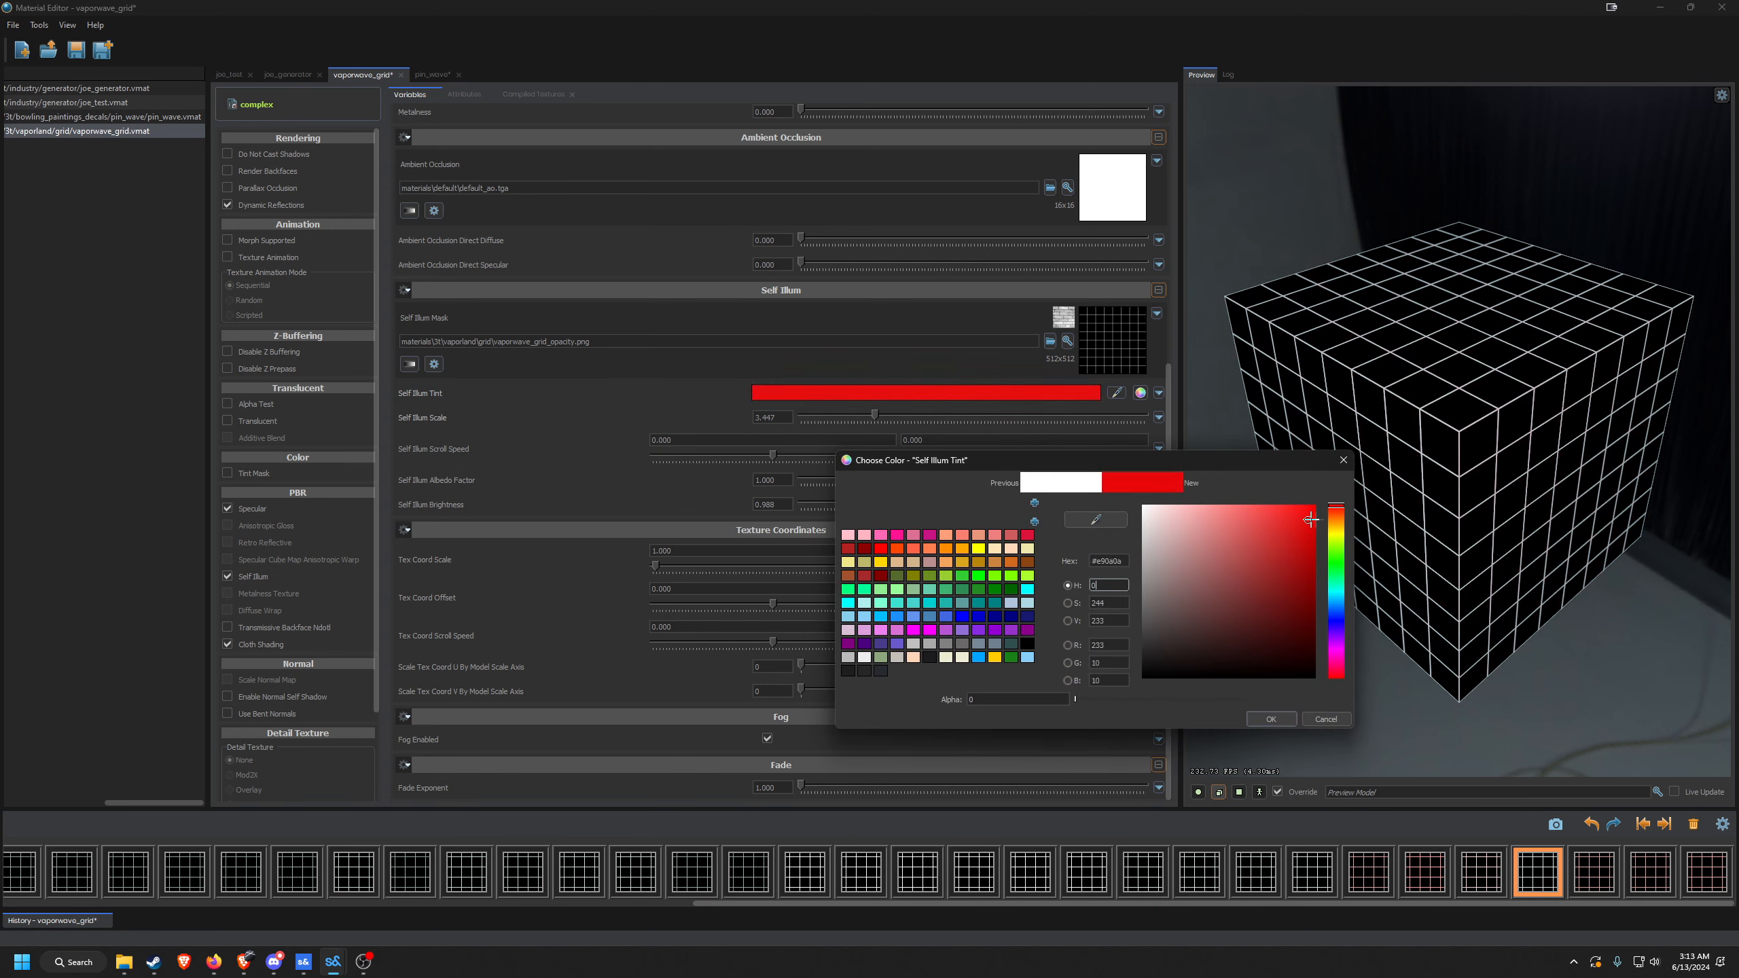
{"action": "left_click", "coordinate": [1271, 719]}
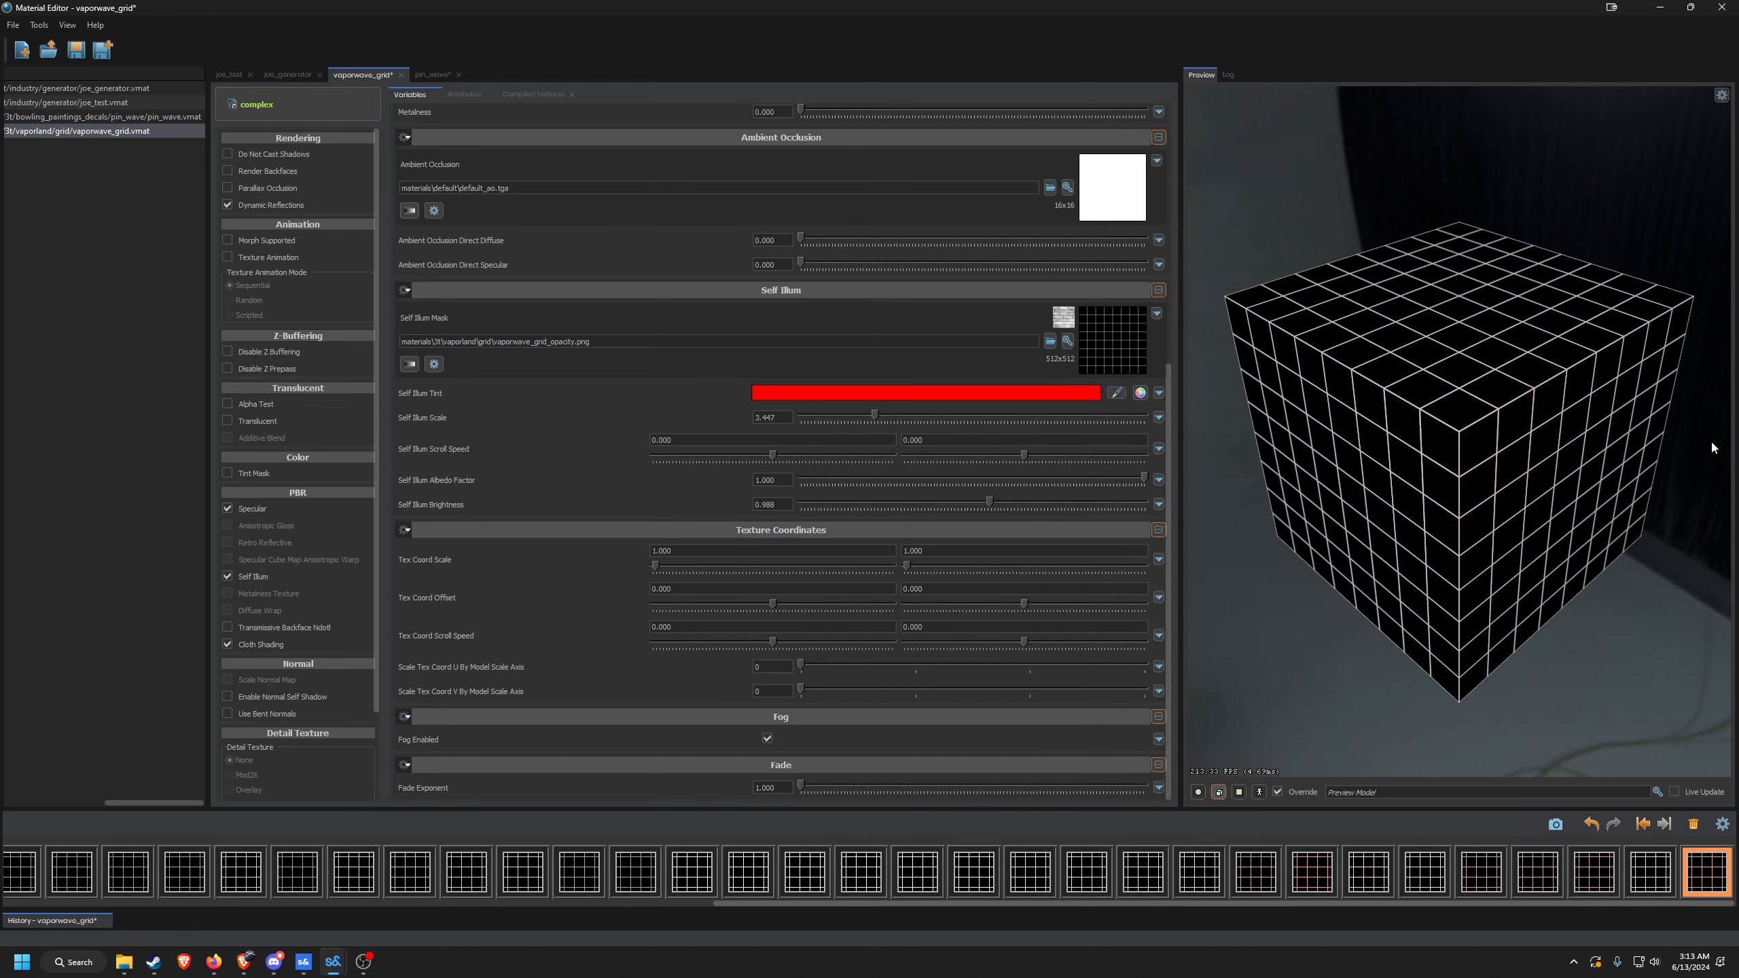
{"action": "mouse_move", "coordinate": [1502, 442]}
{"action": "left_mouse_down"}
{"action": "mouse_move", "coordinate": [1596, 442]}
{"action": "mouse_move", "coordinate": [1502, 442]}
{"action": "left_mouse_up"}
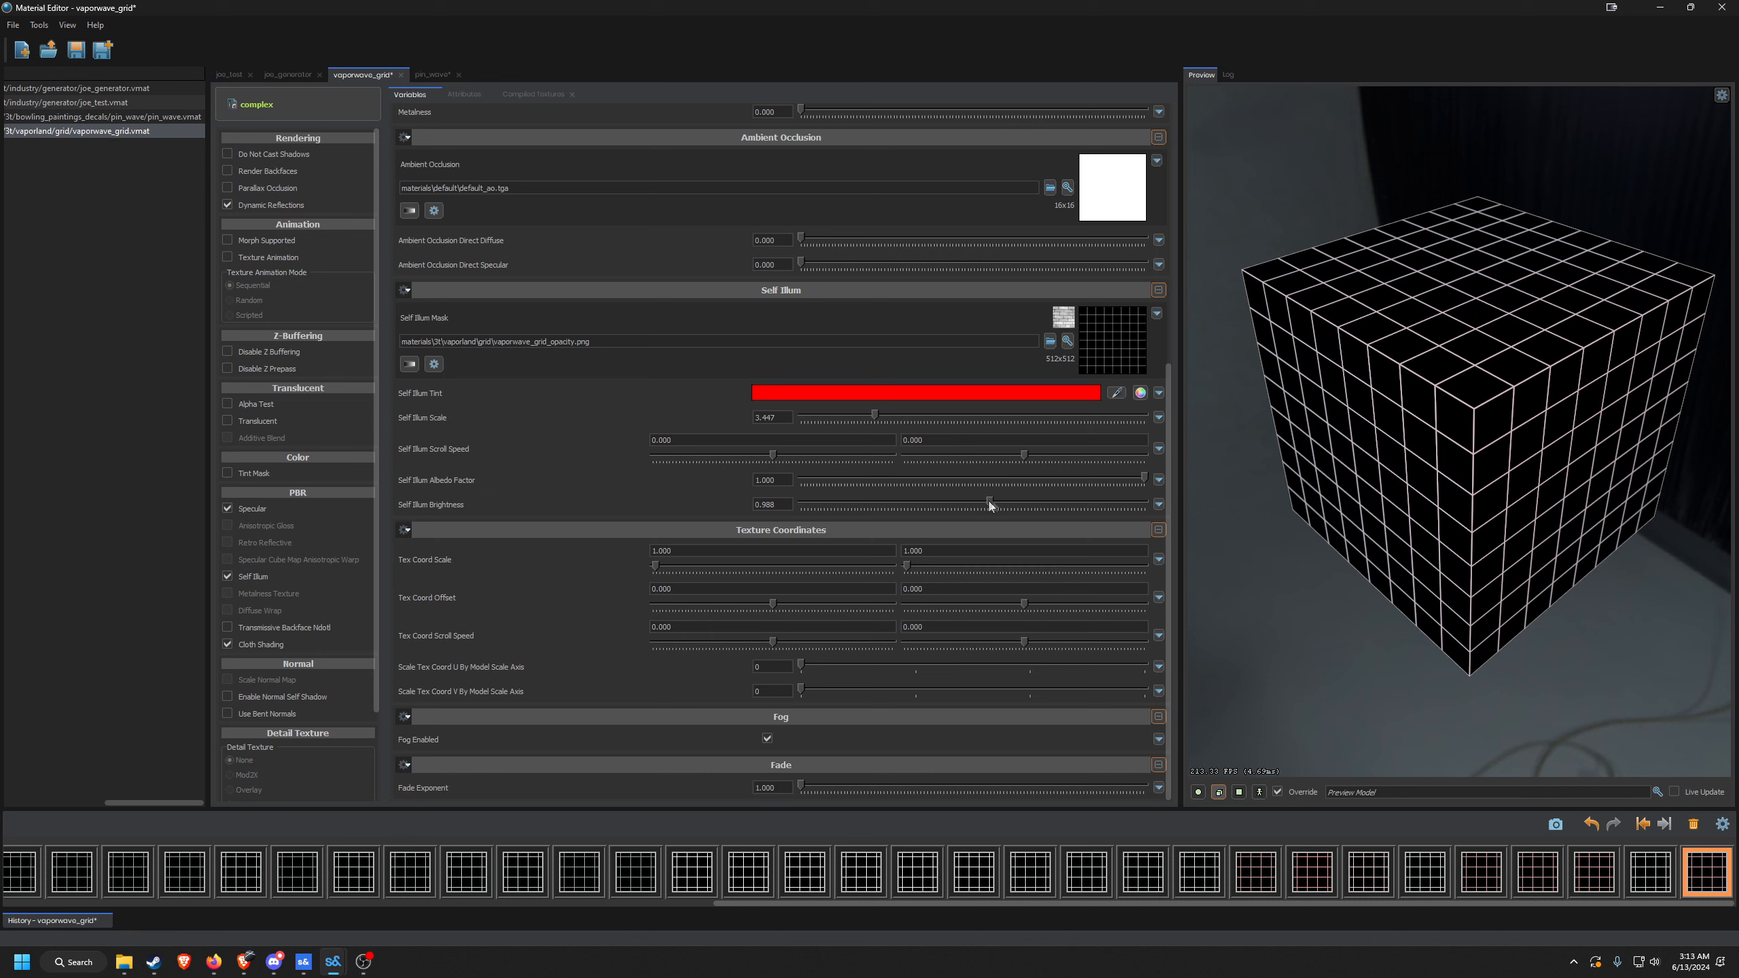
{"action": "mouse_move", "coordinate": [989, 505]}
{"action": "left_mouse_down"}
{"action": "mouse_move", "coordinate": [1098, 508]}
{"action": "mouse_move", "coordinate": [995, 511]}
{"action": "mouse_move", "coordinate": [1011, 514]}
{"action": "left_mouse_up"}
Save the grid material and switch to Hammer to inspect the grid floor in the prop_test map.
{"action": "left_click", "coordinate": [75, 50]}
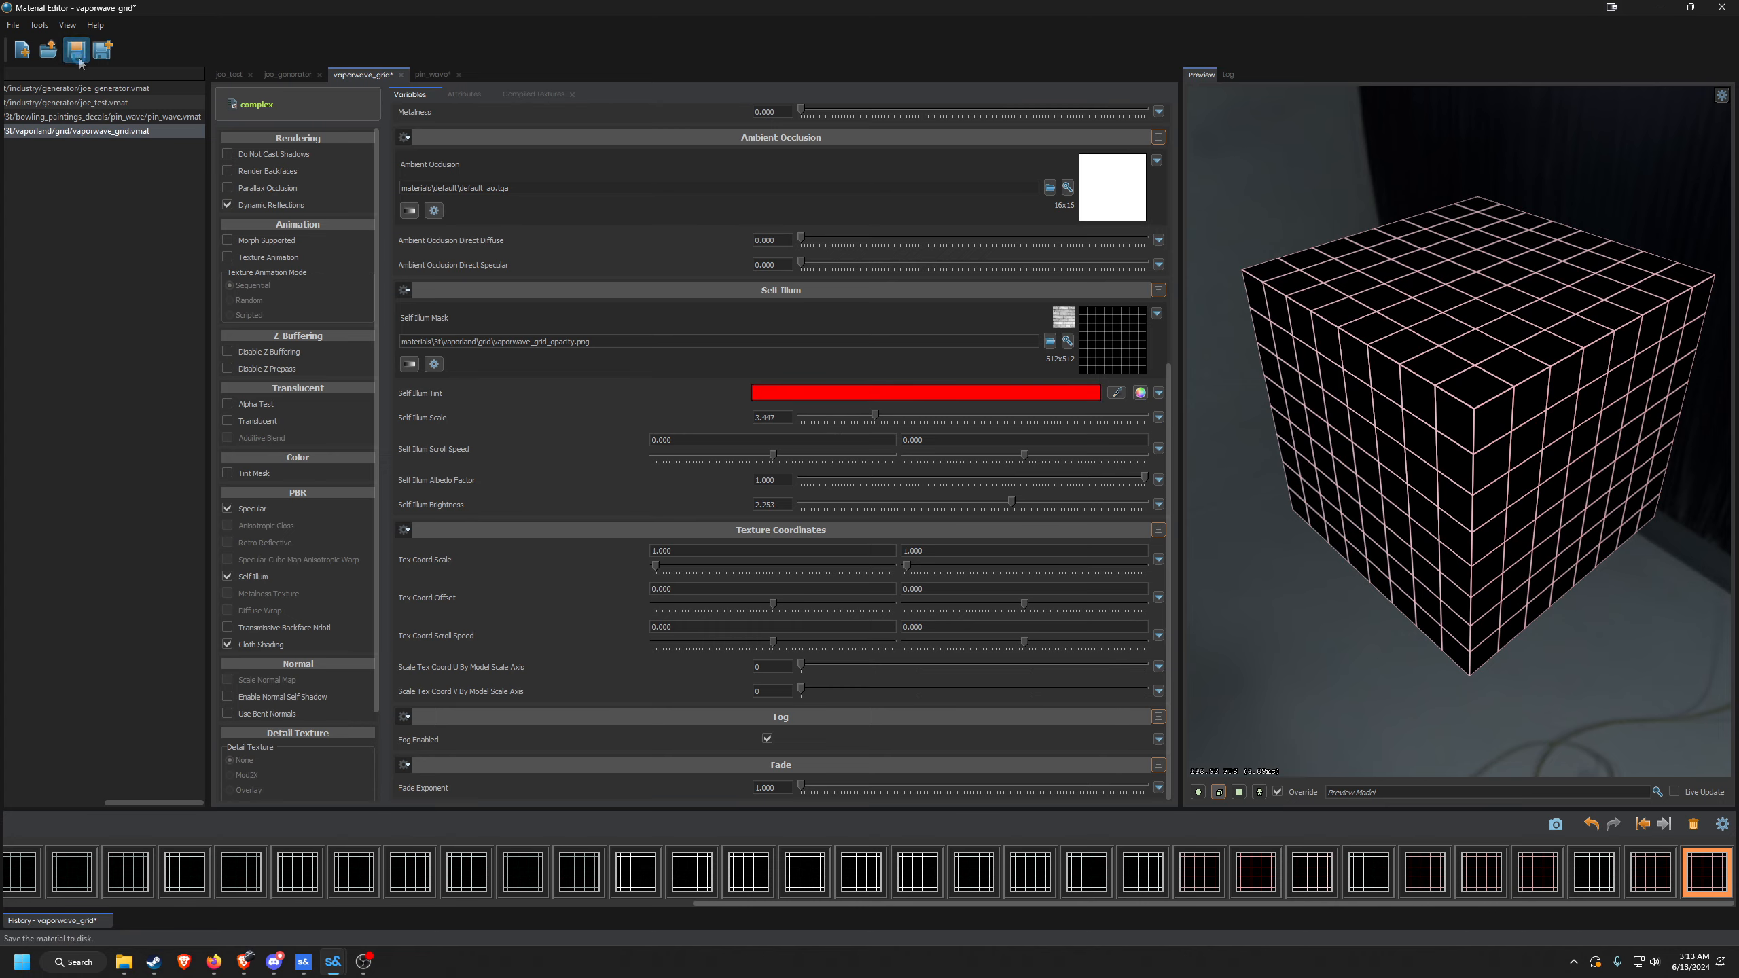
{"action": "mouse_move", "coordinate": [332, 963]}
{"action": "left_click", "coordinate": [294, 916]}
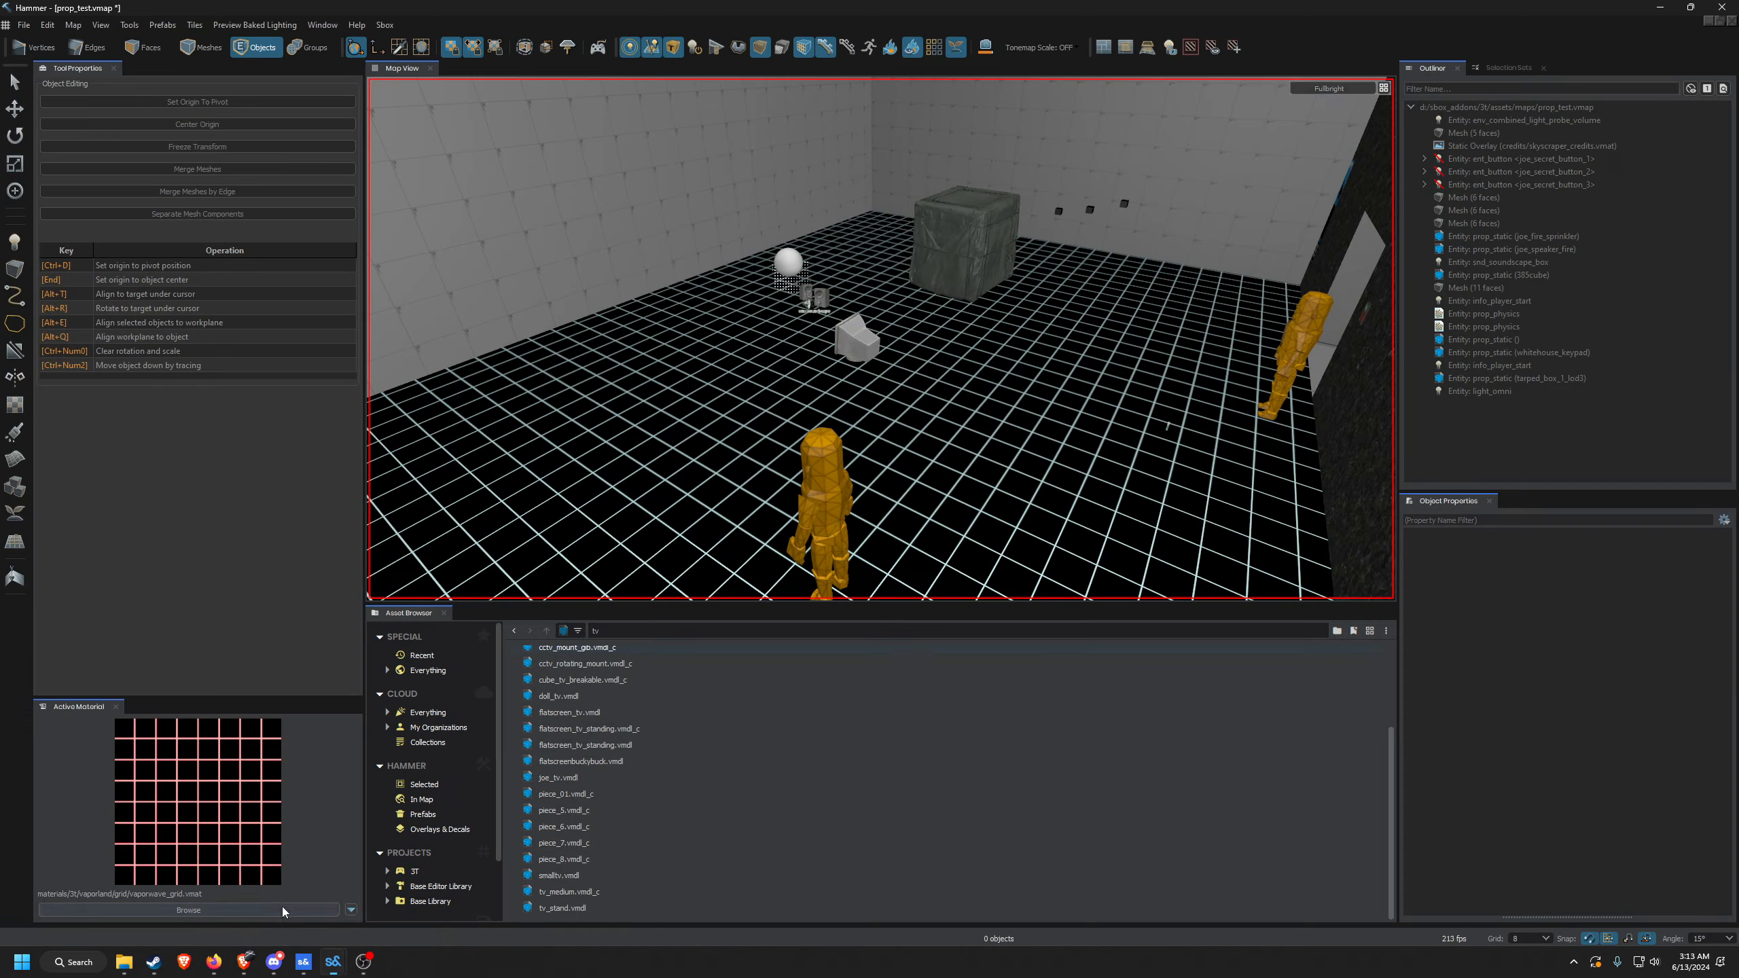
{"action": "key", "text": "w"}
{"action": "mouse_move", "coordinate": [960, 376]}
{"action": "right_mouse_down"}
{"action": "mouse_move", "coordinate": [881, 338]}
{"action": "mouse_move", "coordinate": [963, 376]}
{"action": "right_mouse_up"}
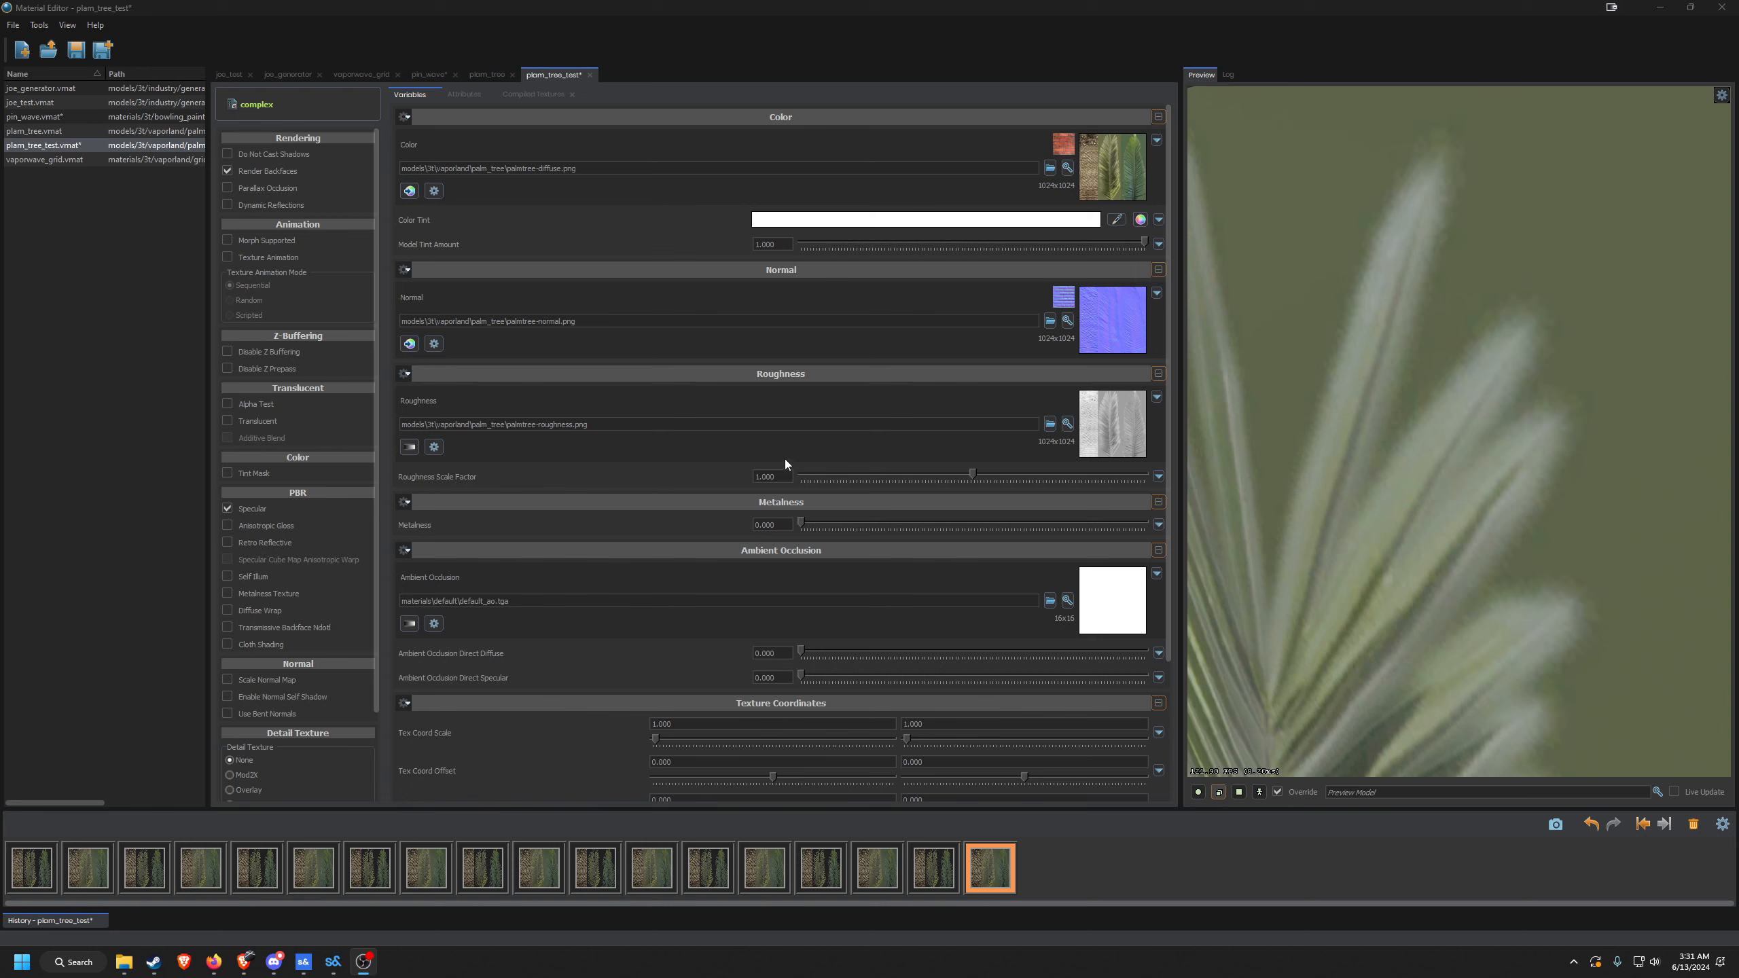
Enable Alpha Test on plam_tree_test.vmat and view its Translucency mask palmtree-alpha.png enlarged.
{"action": "left_click", "coordinate": [232, 402]}
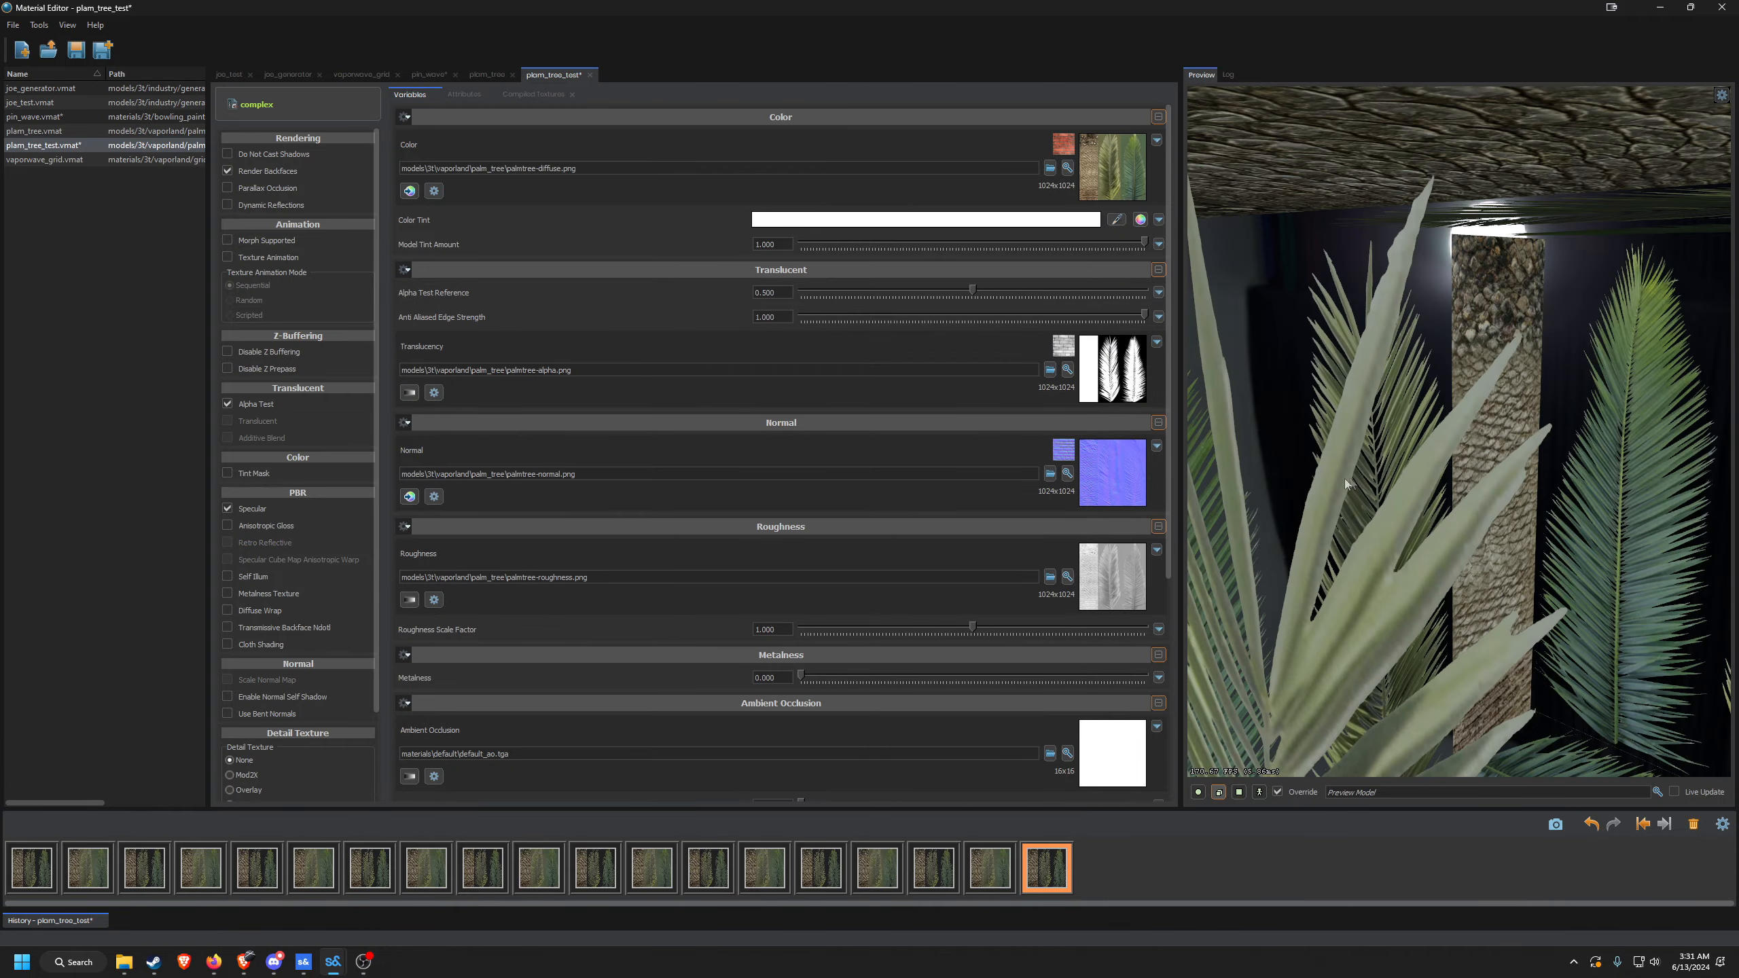
{"action": "left_click_drag", "start_coordinate": [1340, 434], "coordinate": [1301, 466]}
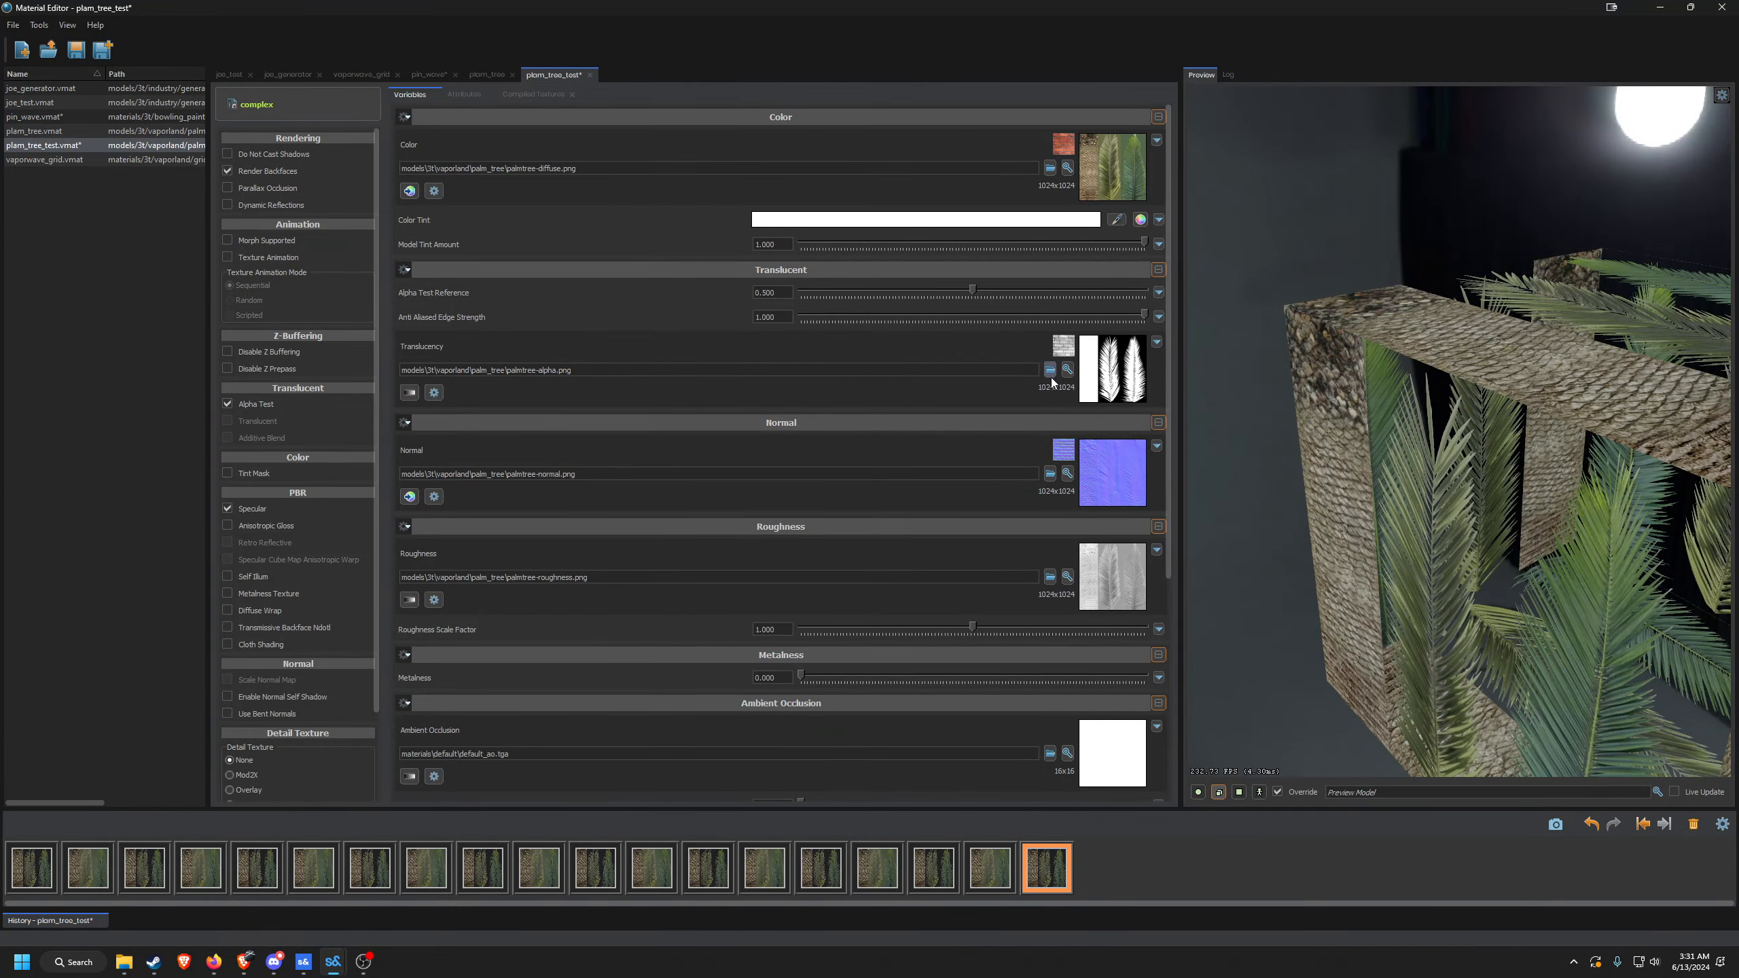
{"action": "left_click", "coordinate": [1113, 370]}
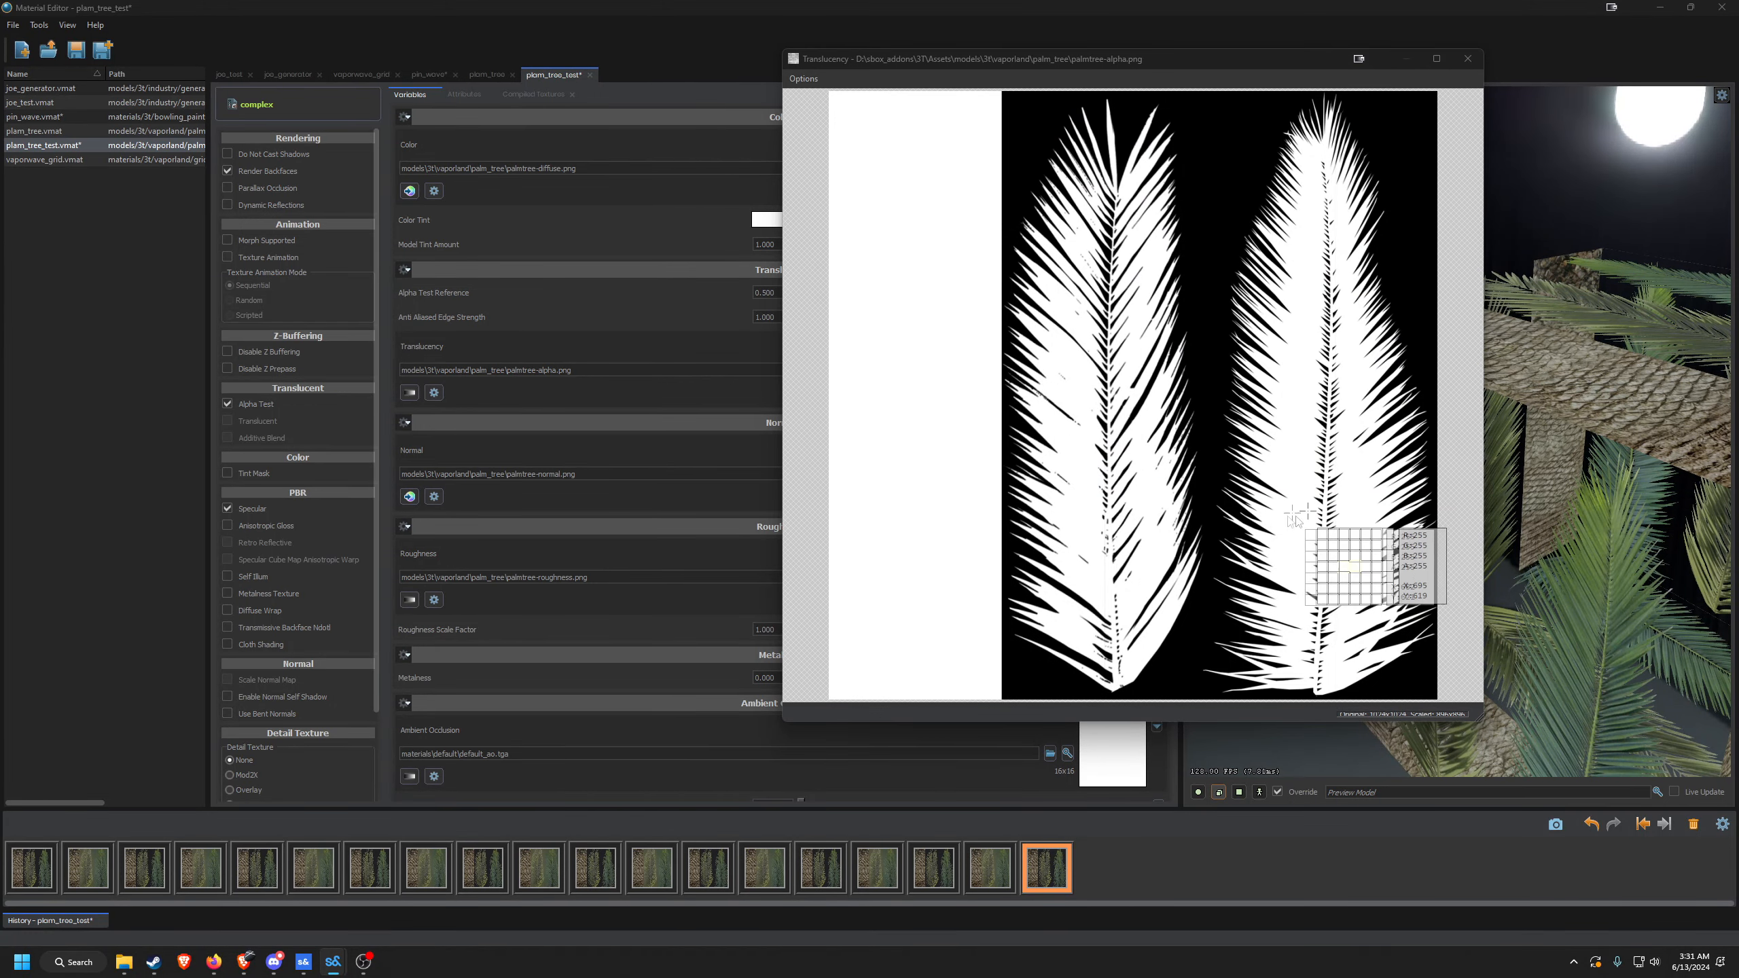
{"action": "left_click", "coordinate": [1466, 59]}
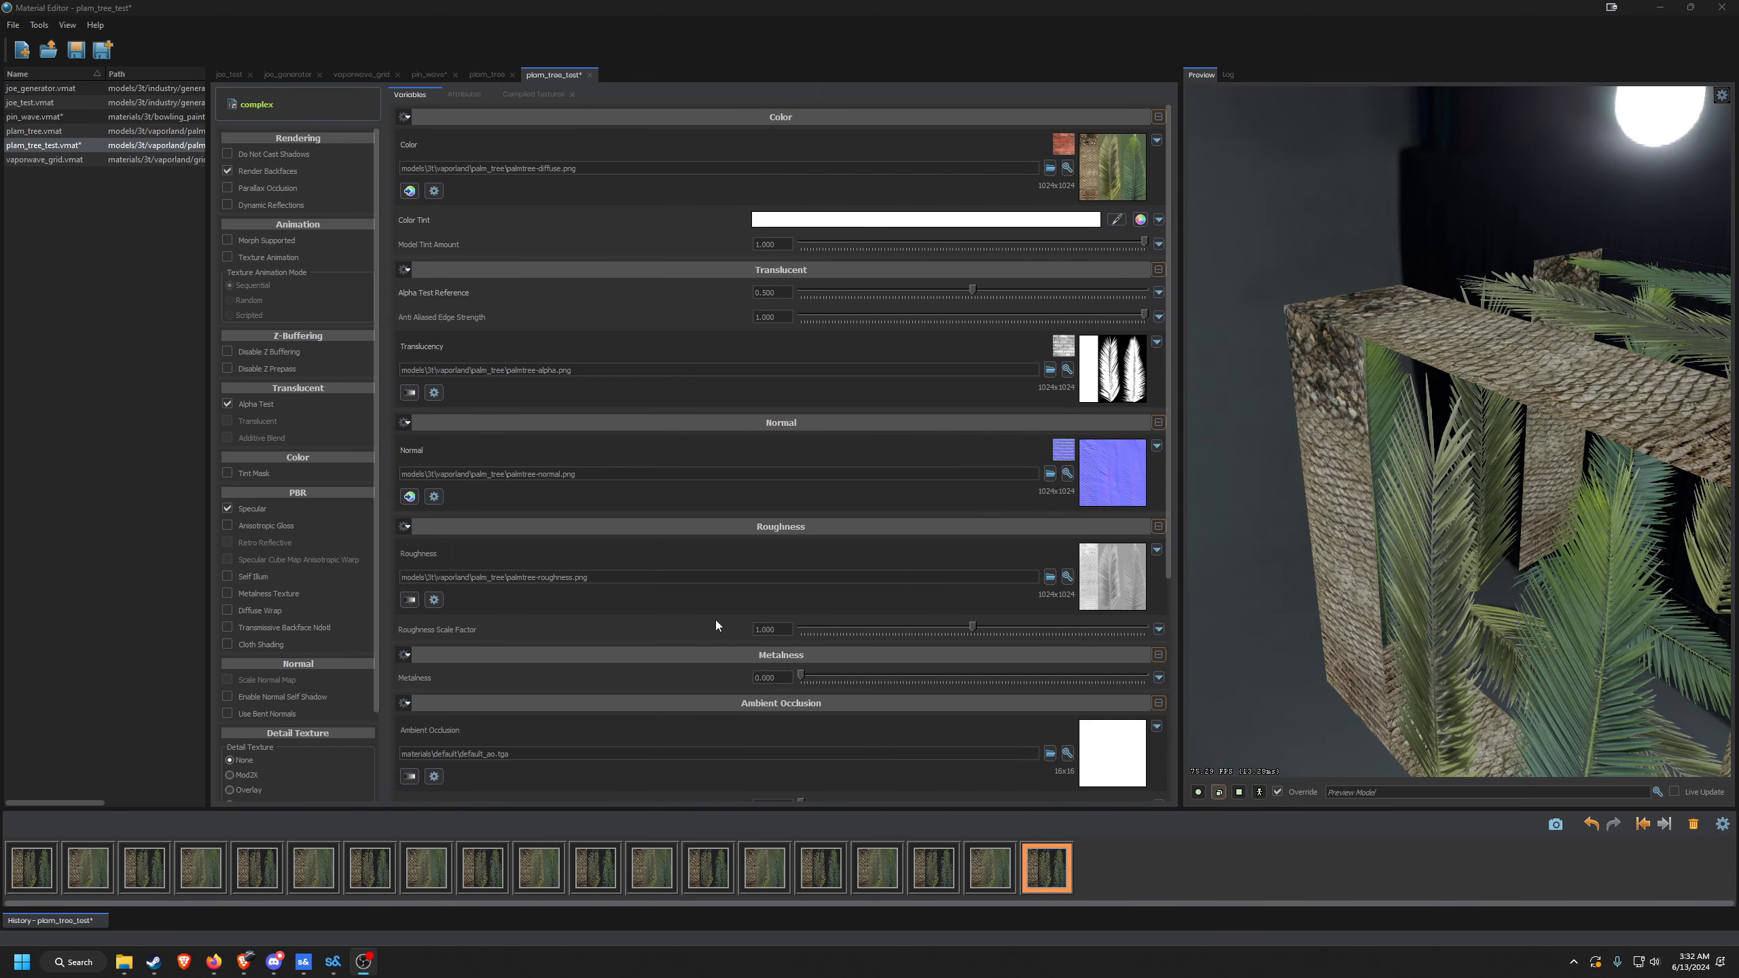
Disable Alpha Test, re-enable it and disable it again, comparing the palm leaf edges up close on the preview cube.
{"action": "left_click", "coordinate": [254, 405]}
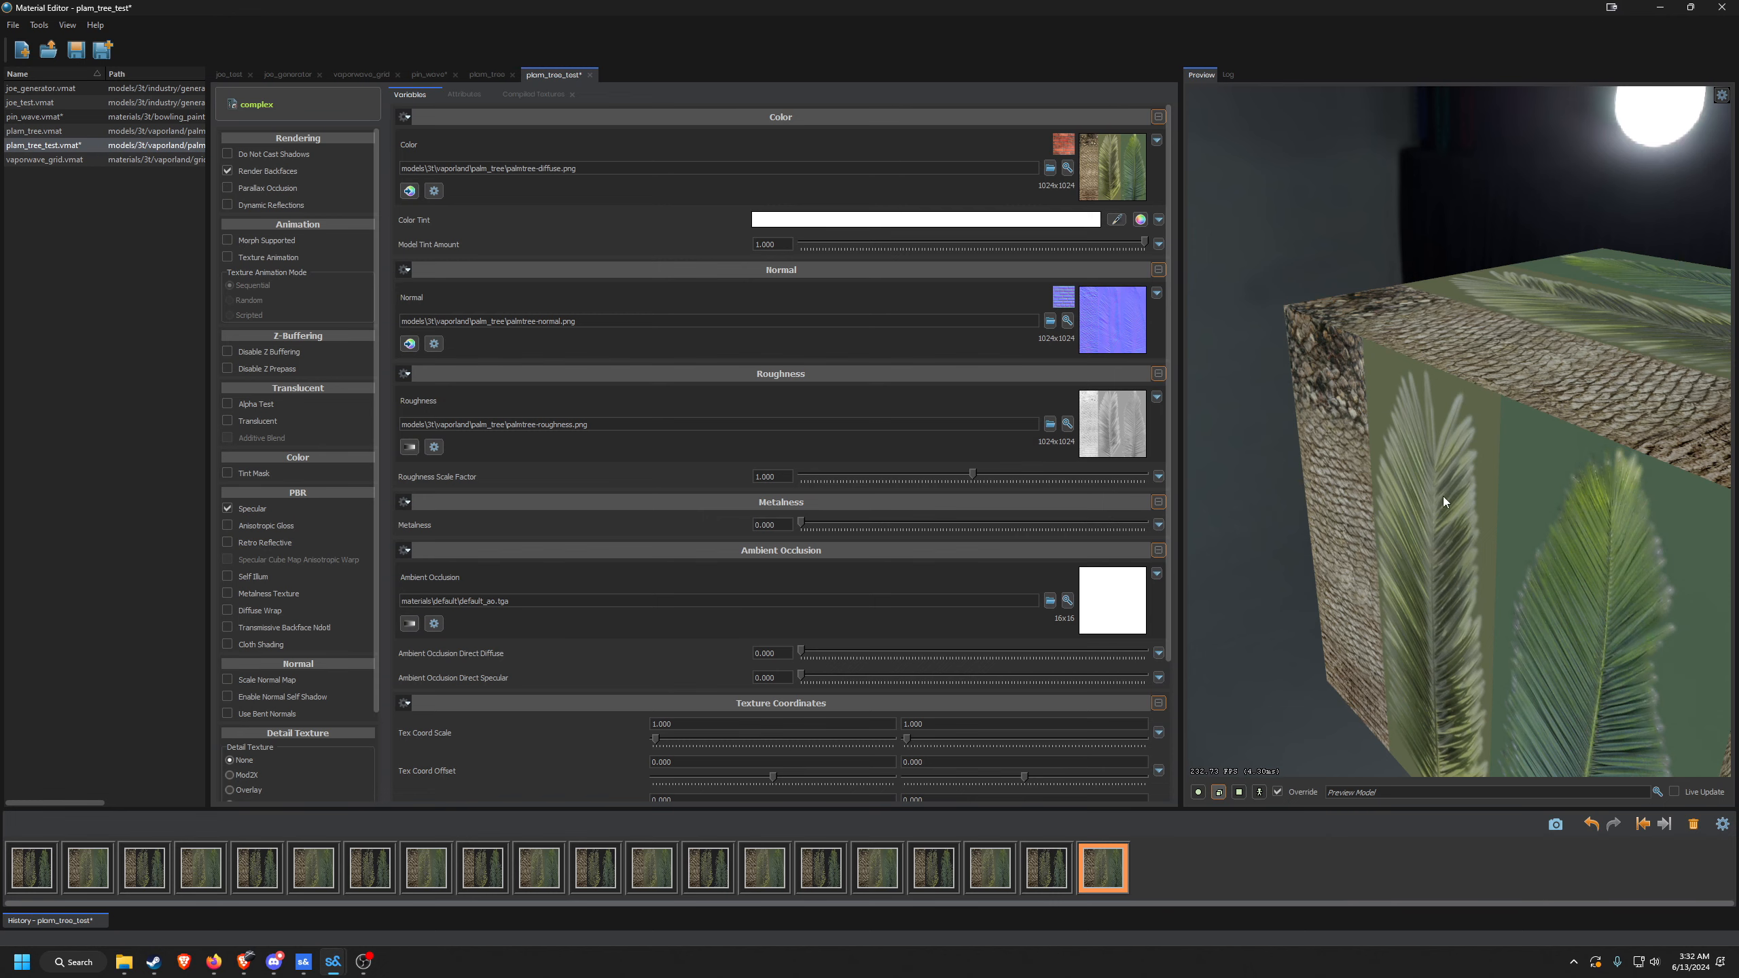
{"action": "left_click_drag", "start_coordinate": [1443, 496], "coordinate": [1630, 504]}
{"action": "key", "text": "w"}
{"action": "key", "text": "w"}
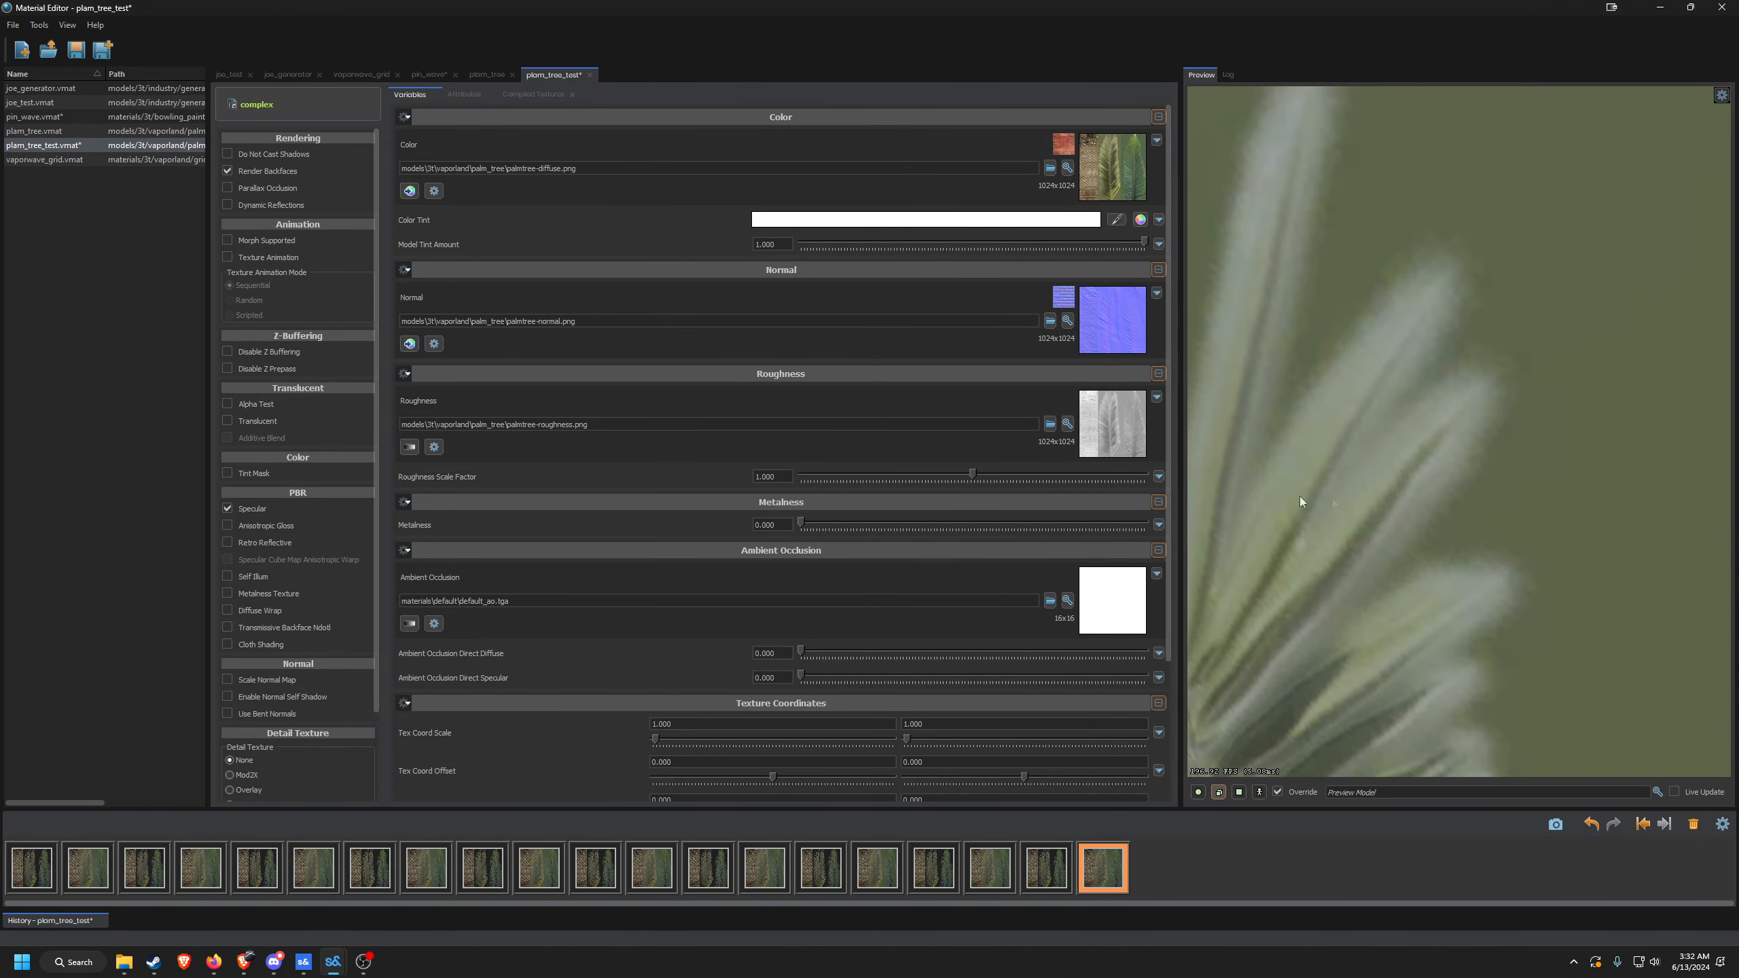
{"action": "left_click", "coordinate": [250, 404]}
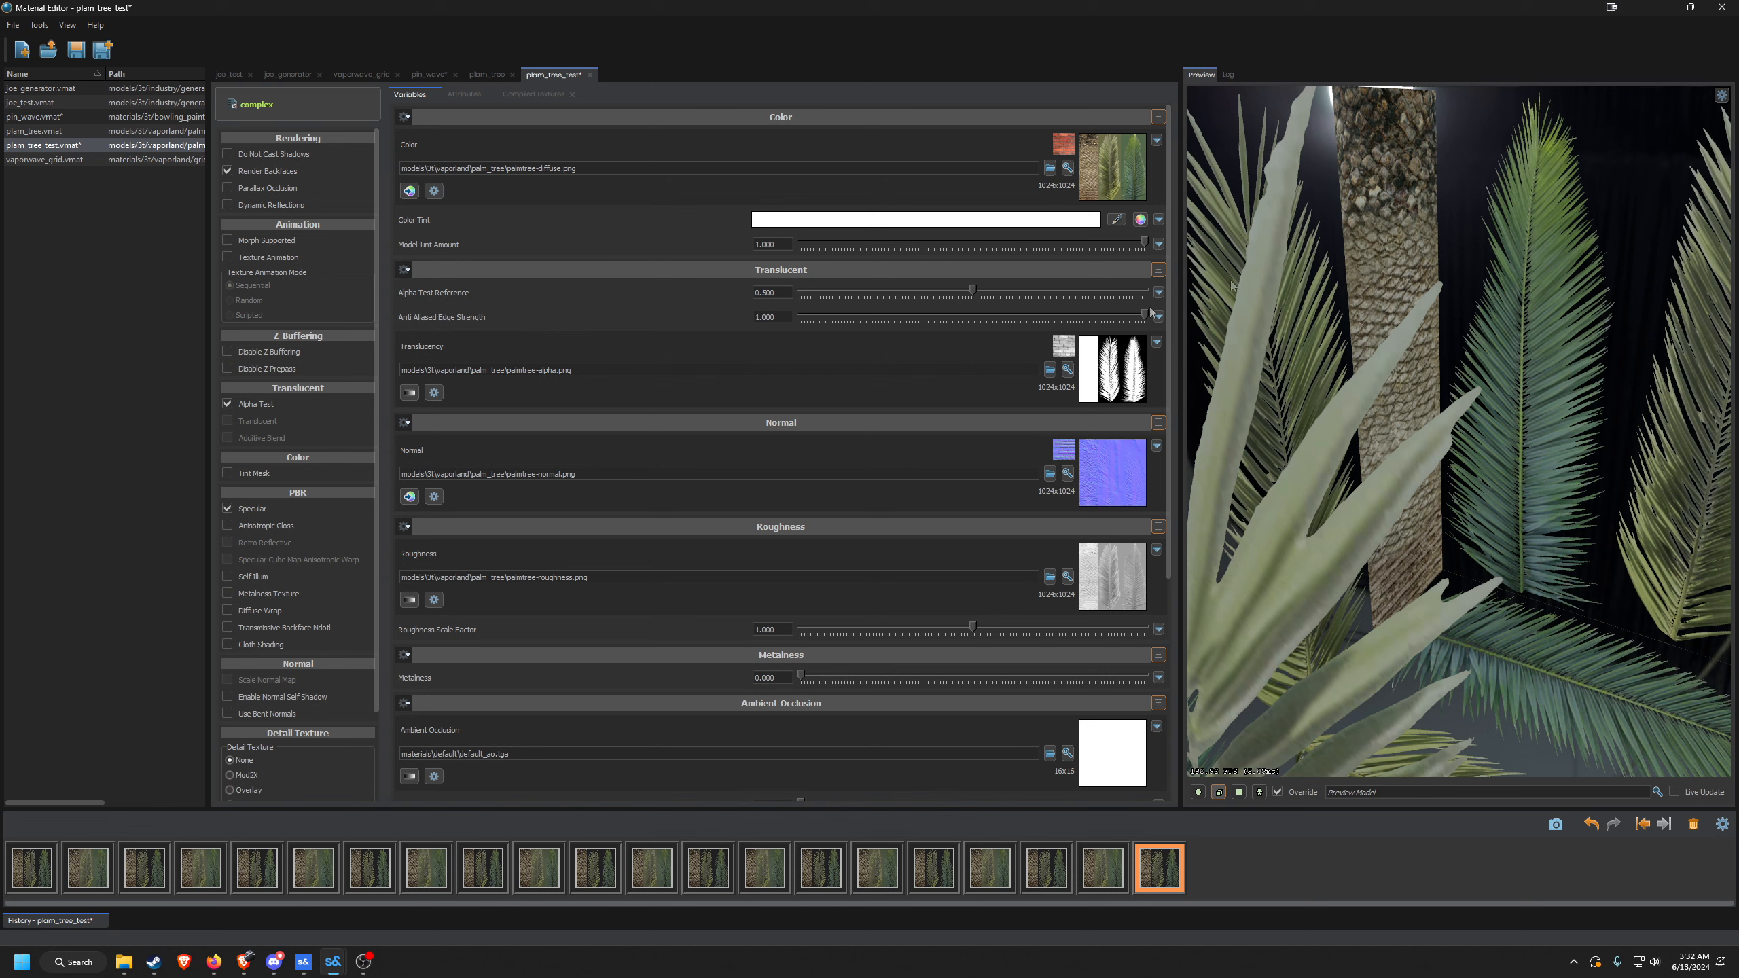
{"action": "left_click", "coordinate": [261, 405]}
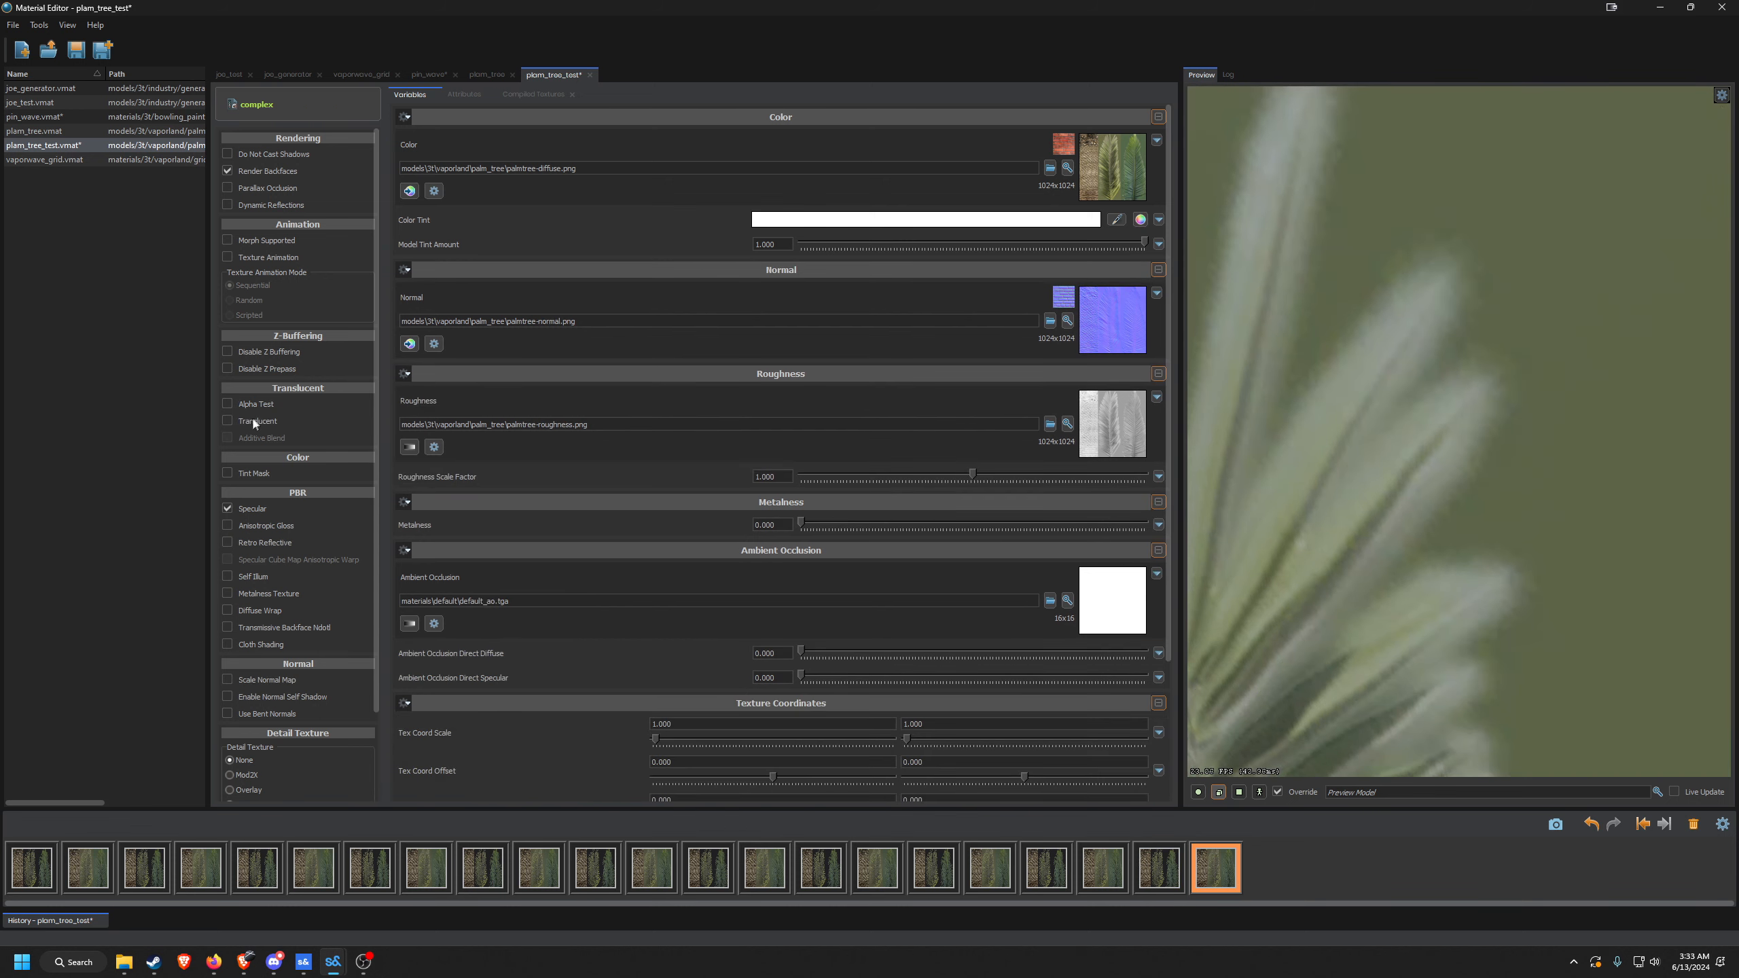
Turn Translucent on and off twice and enable Alpha Test, comparing how each mode cuts out the leaves.
{"action": "left_click", "coordinate": [250, 420]}
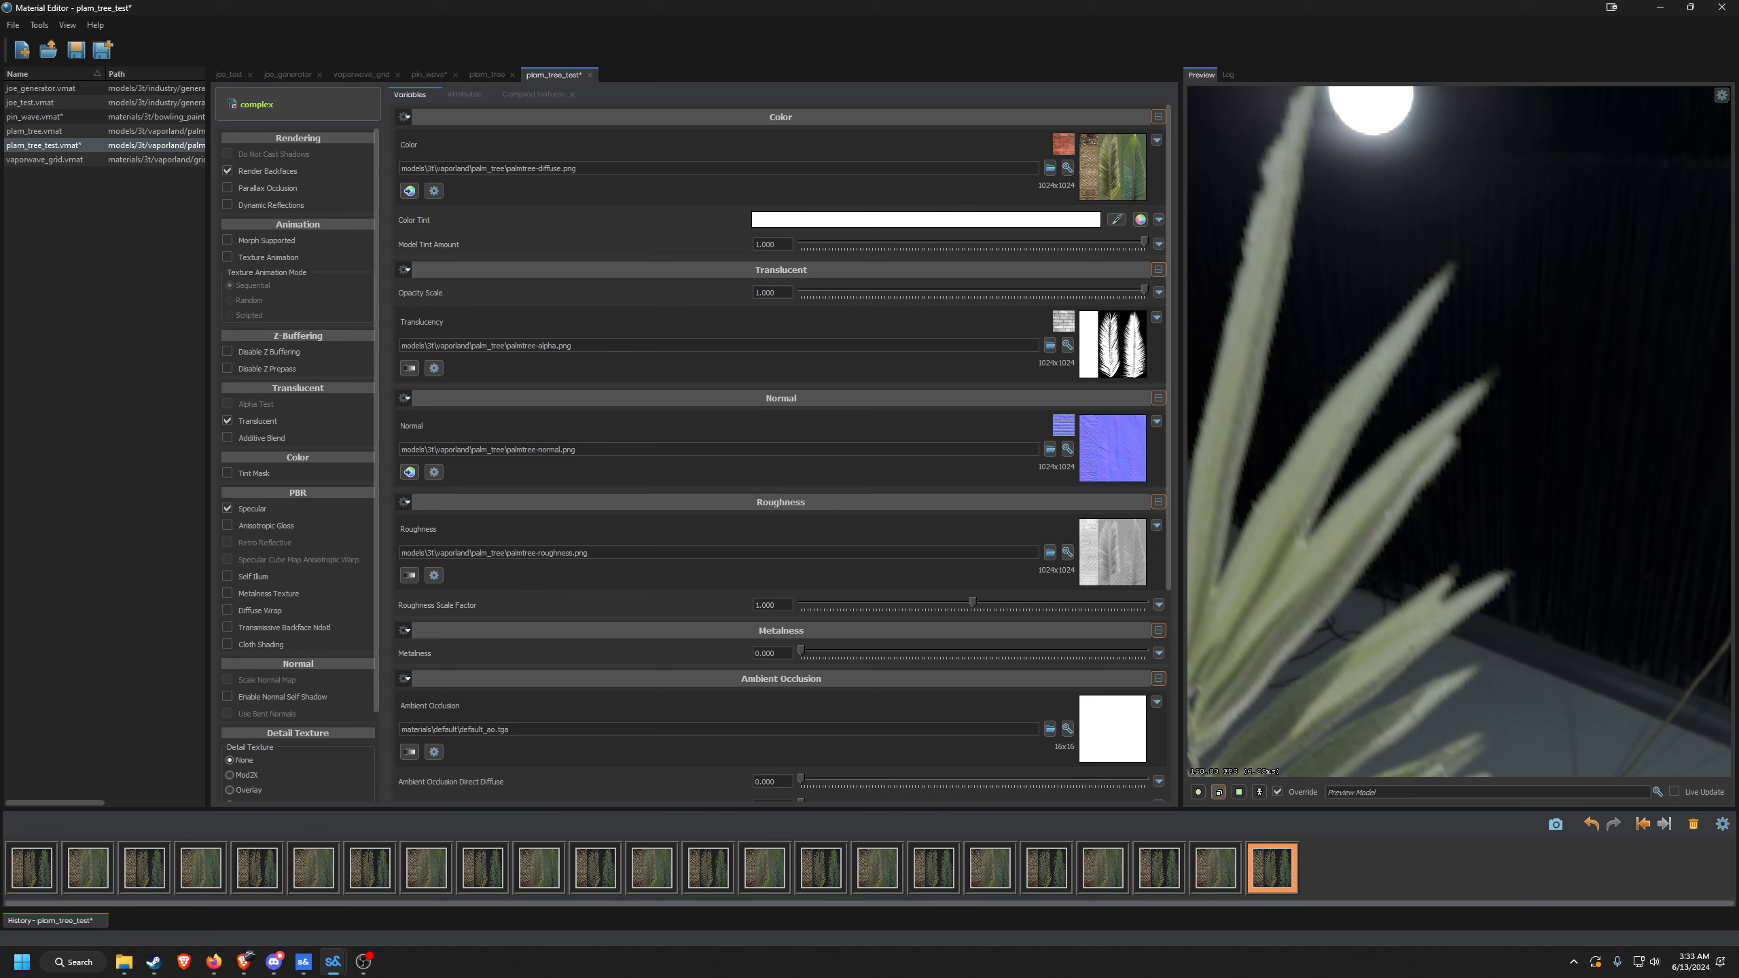
{"action": "left_click", "coordinate": [253, 423]}
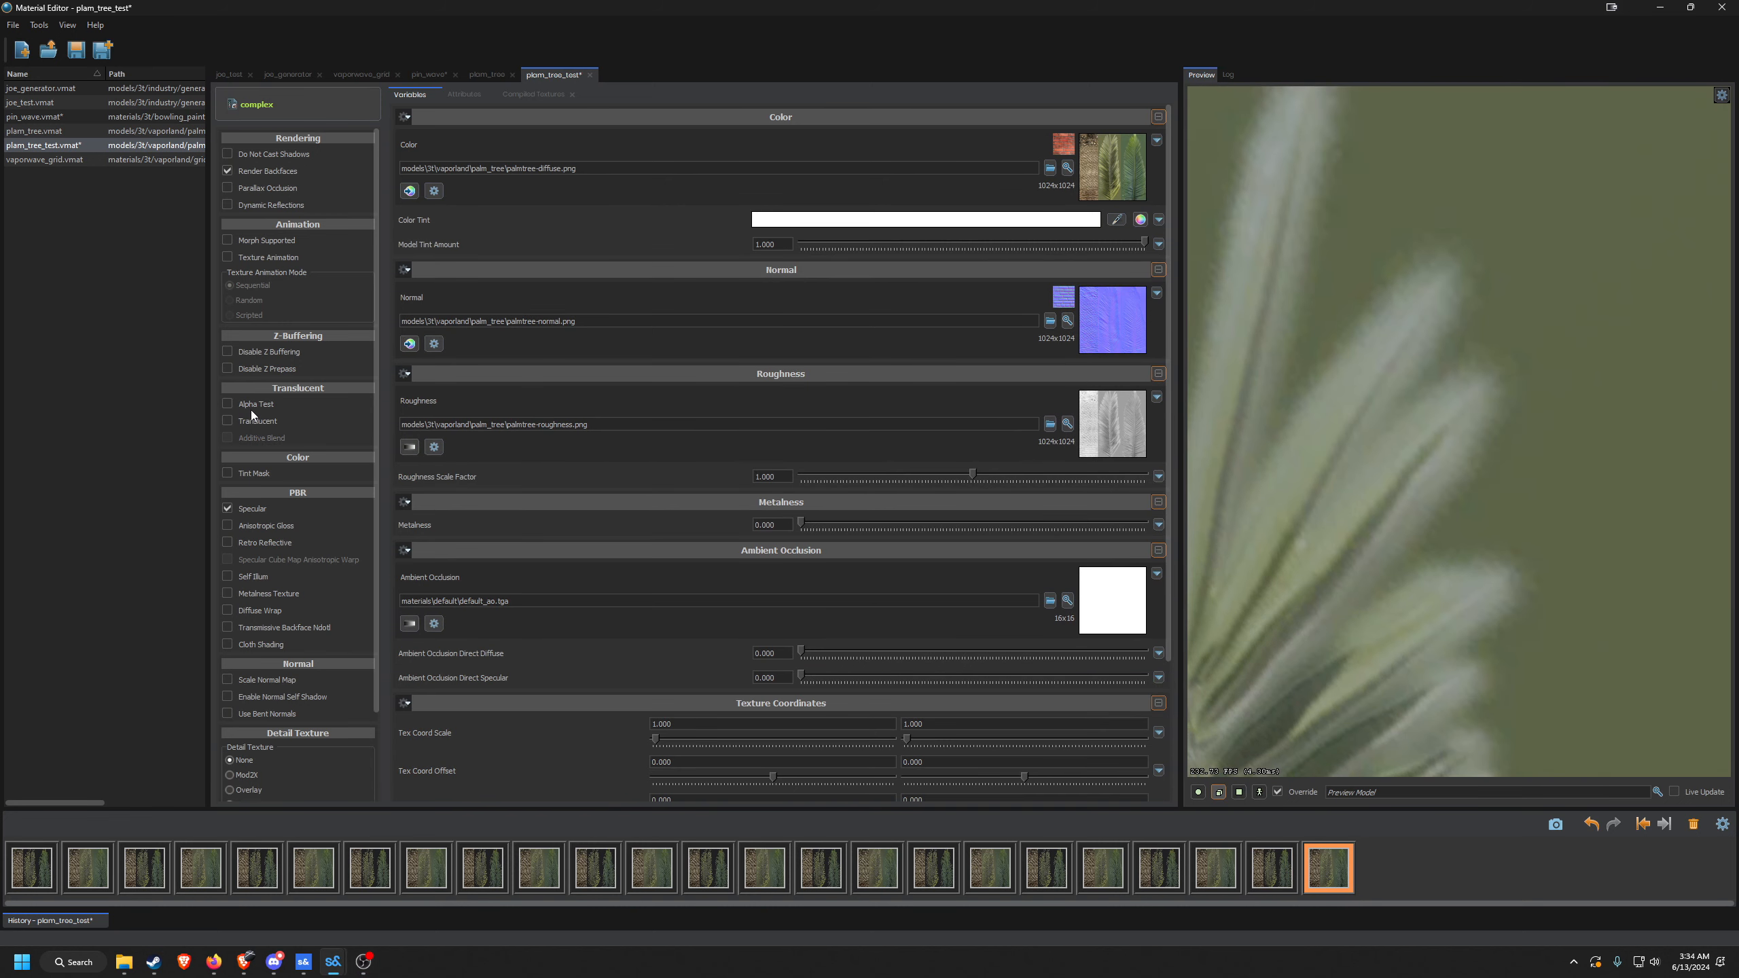
{"action": "left_click", "coordinate": [245, 418]}
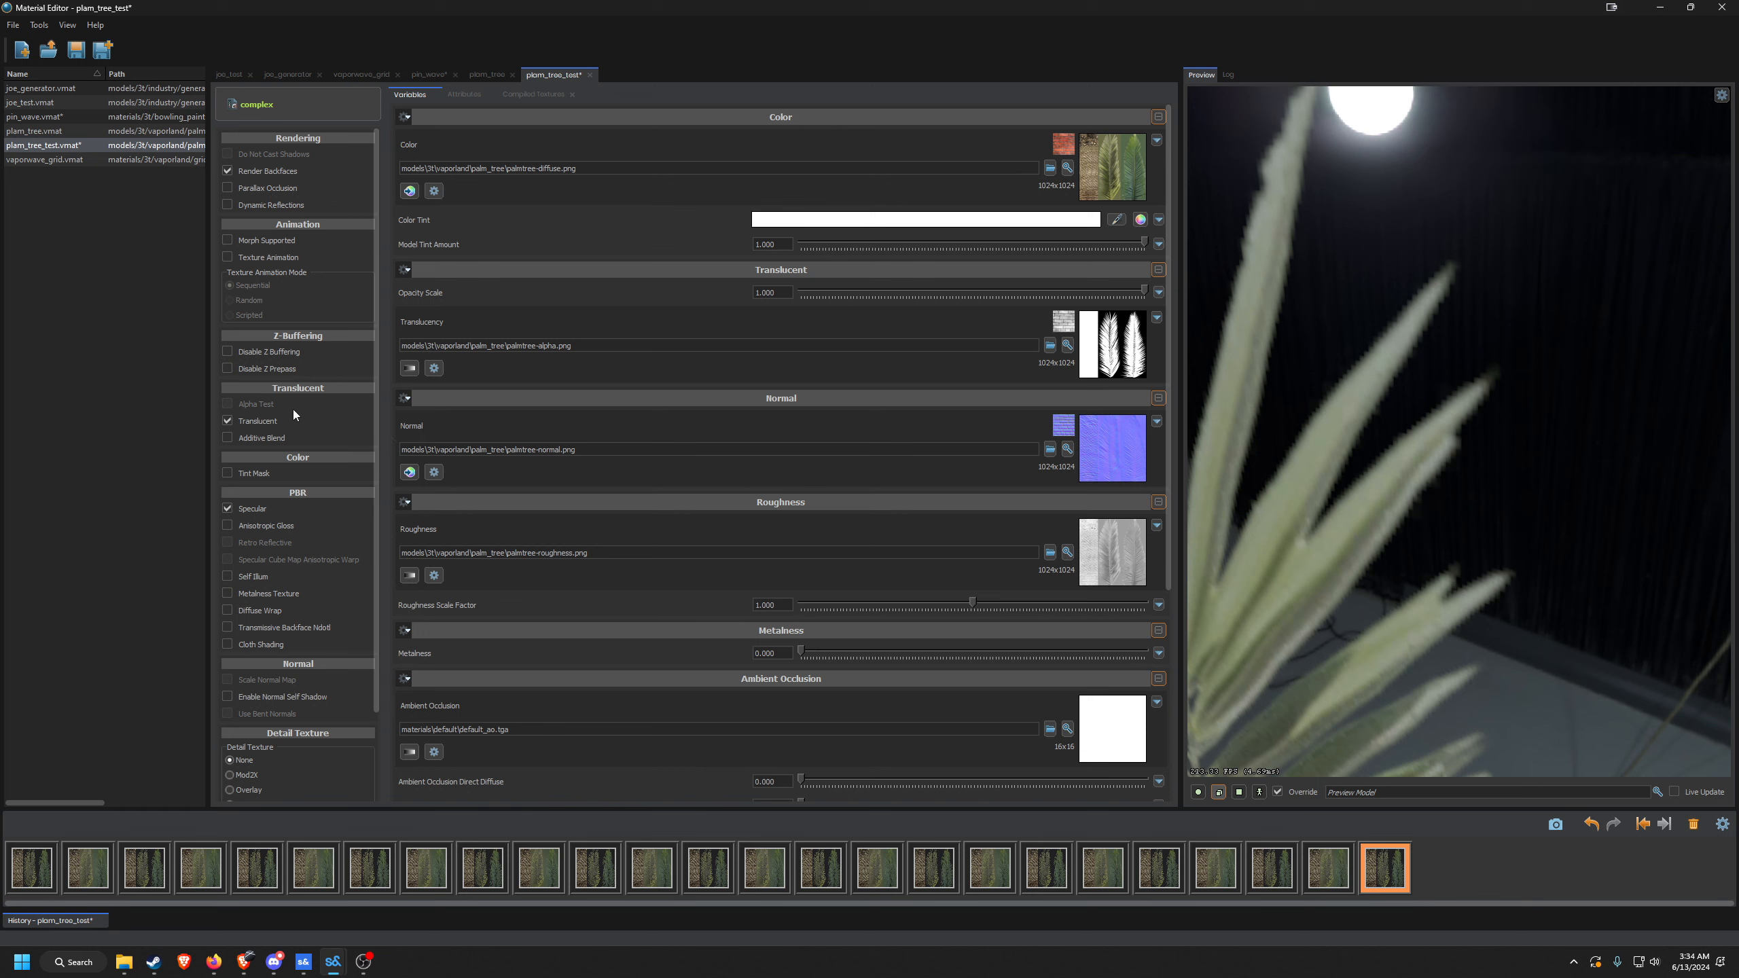
{"action": "left_click", "coordinate": [261, 419]}
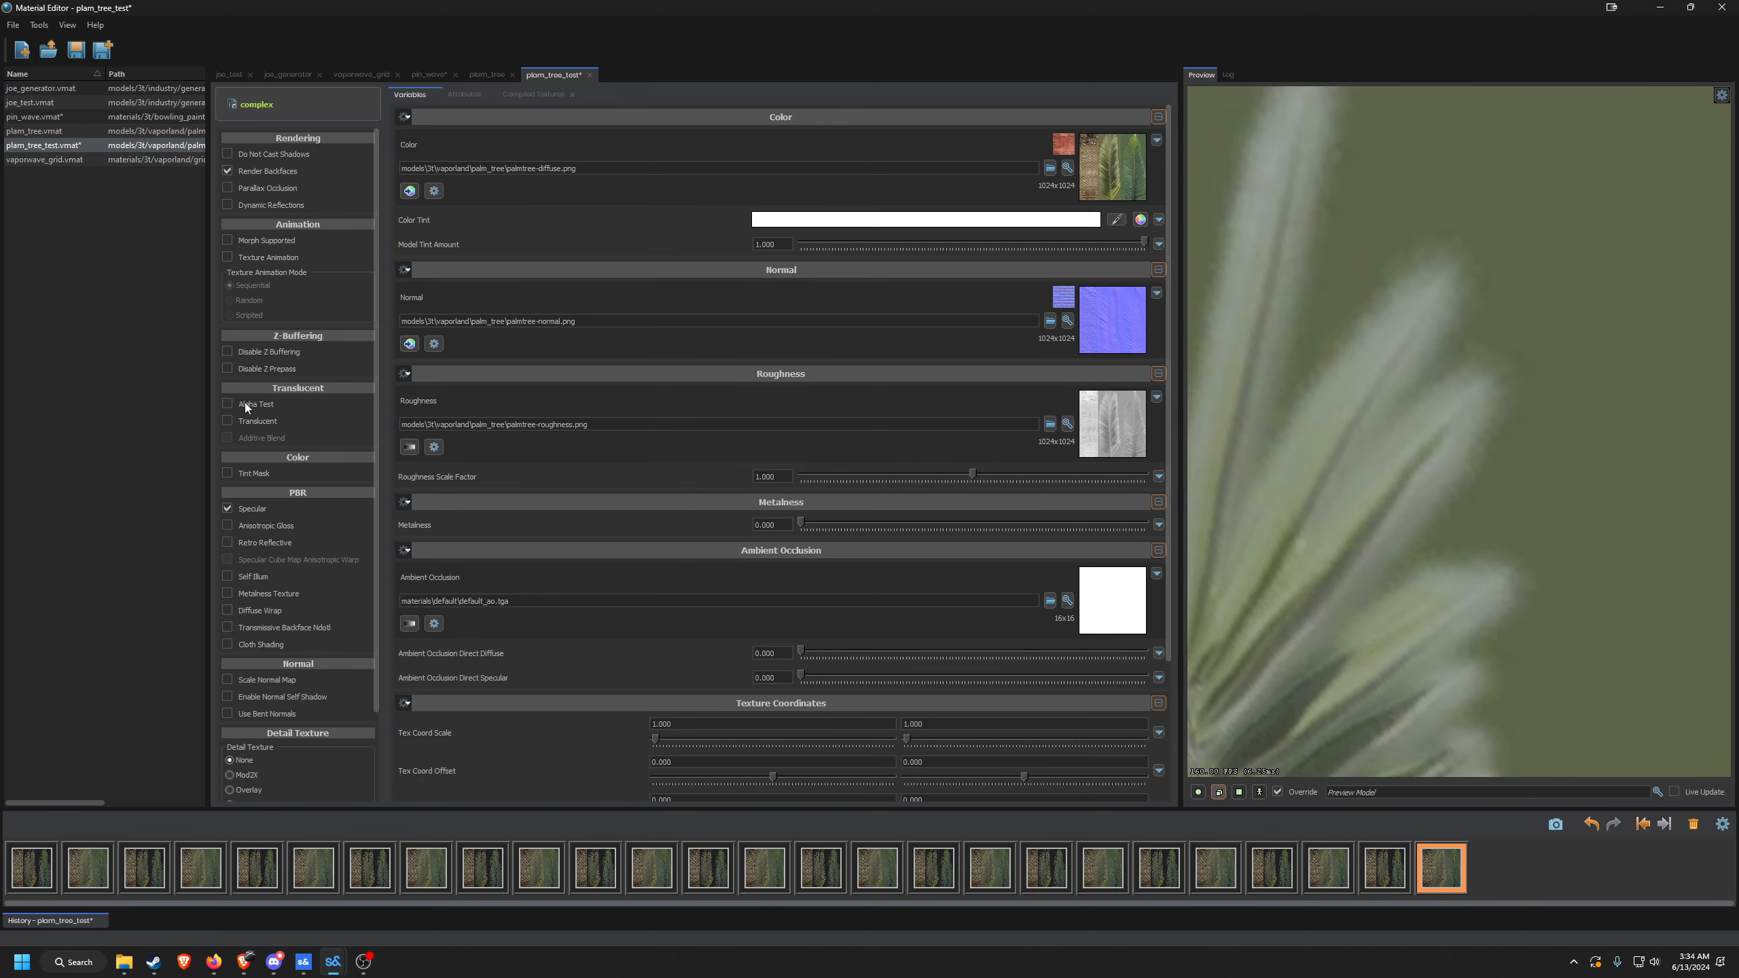
{"action": "left_click", "coordinate": [244, 403]}
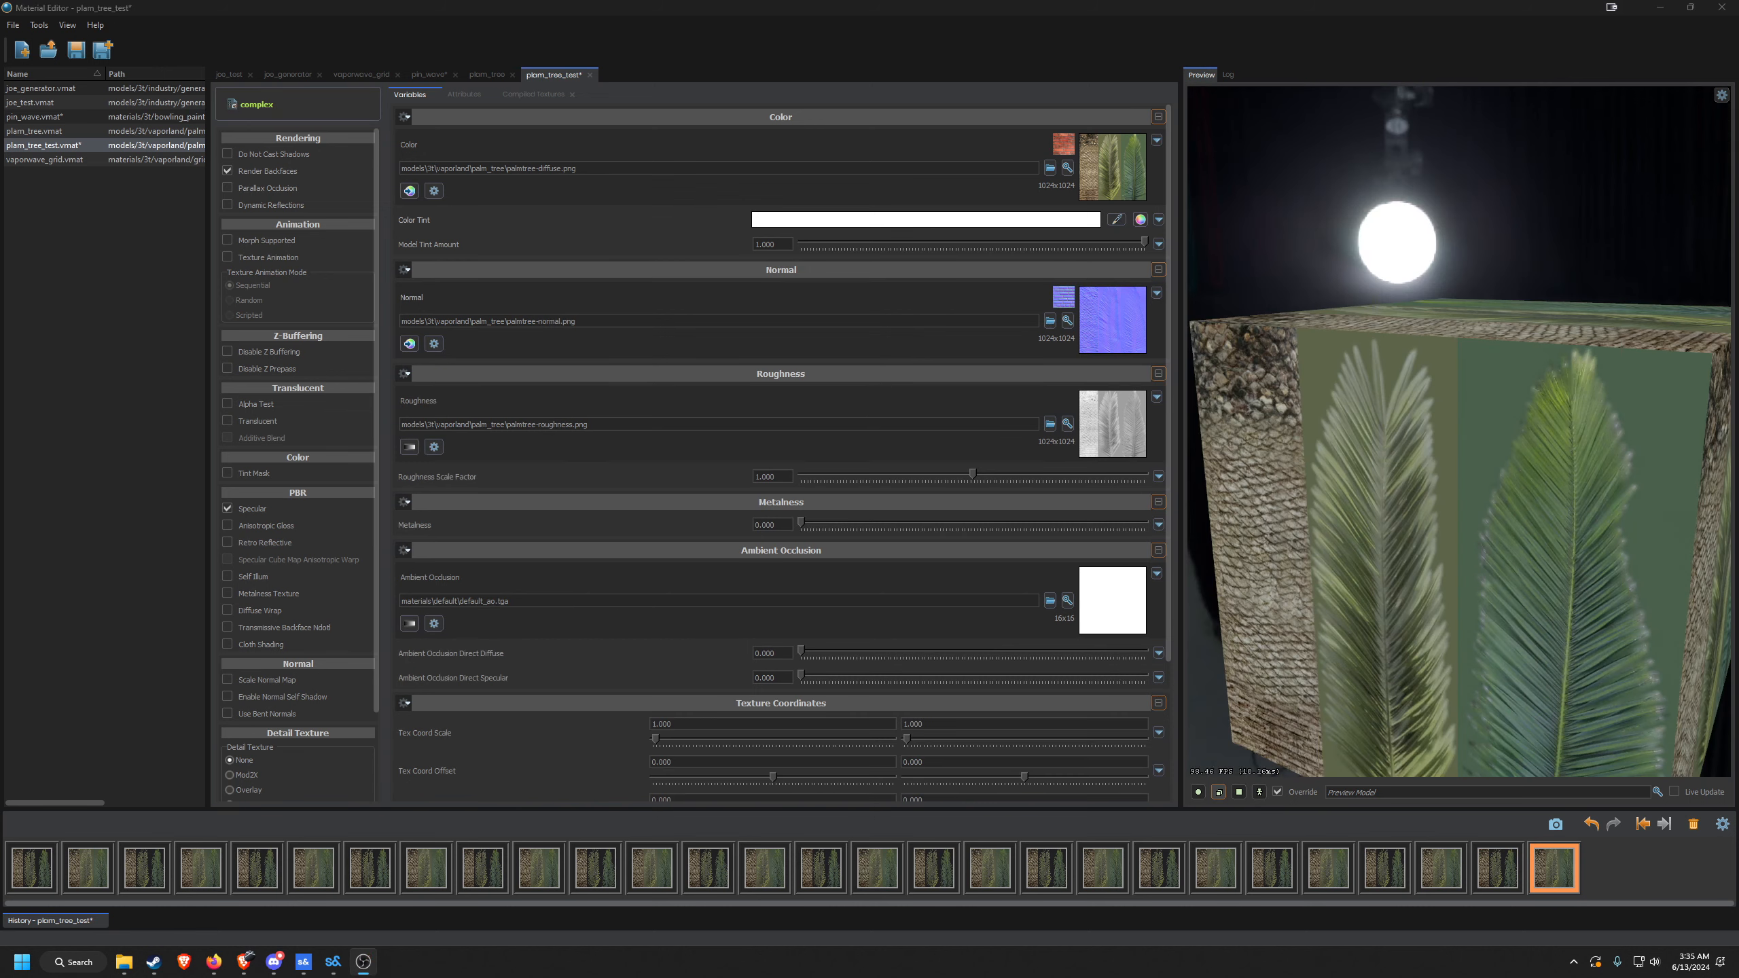
Enable Translucent, examine a palm leaf against the light up close, and switch from Translucent to Alpha Test.
{"action": "left_click", "coordinate": [250, 423]}
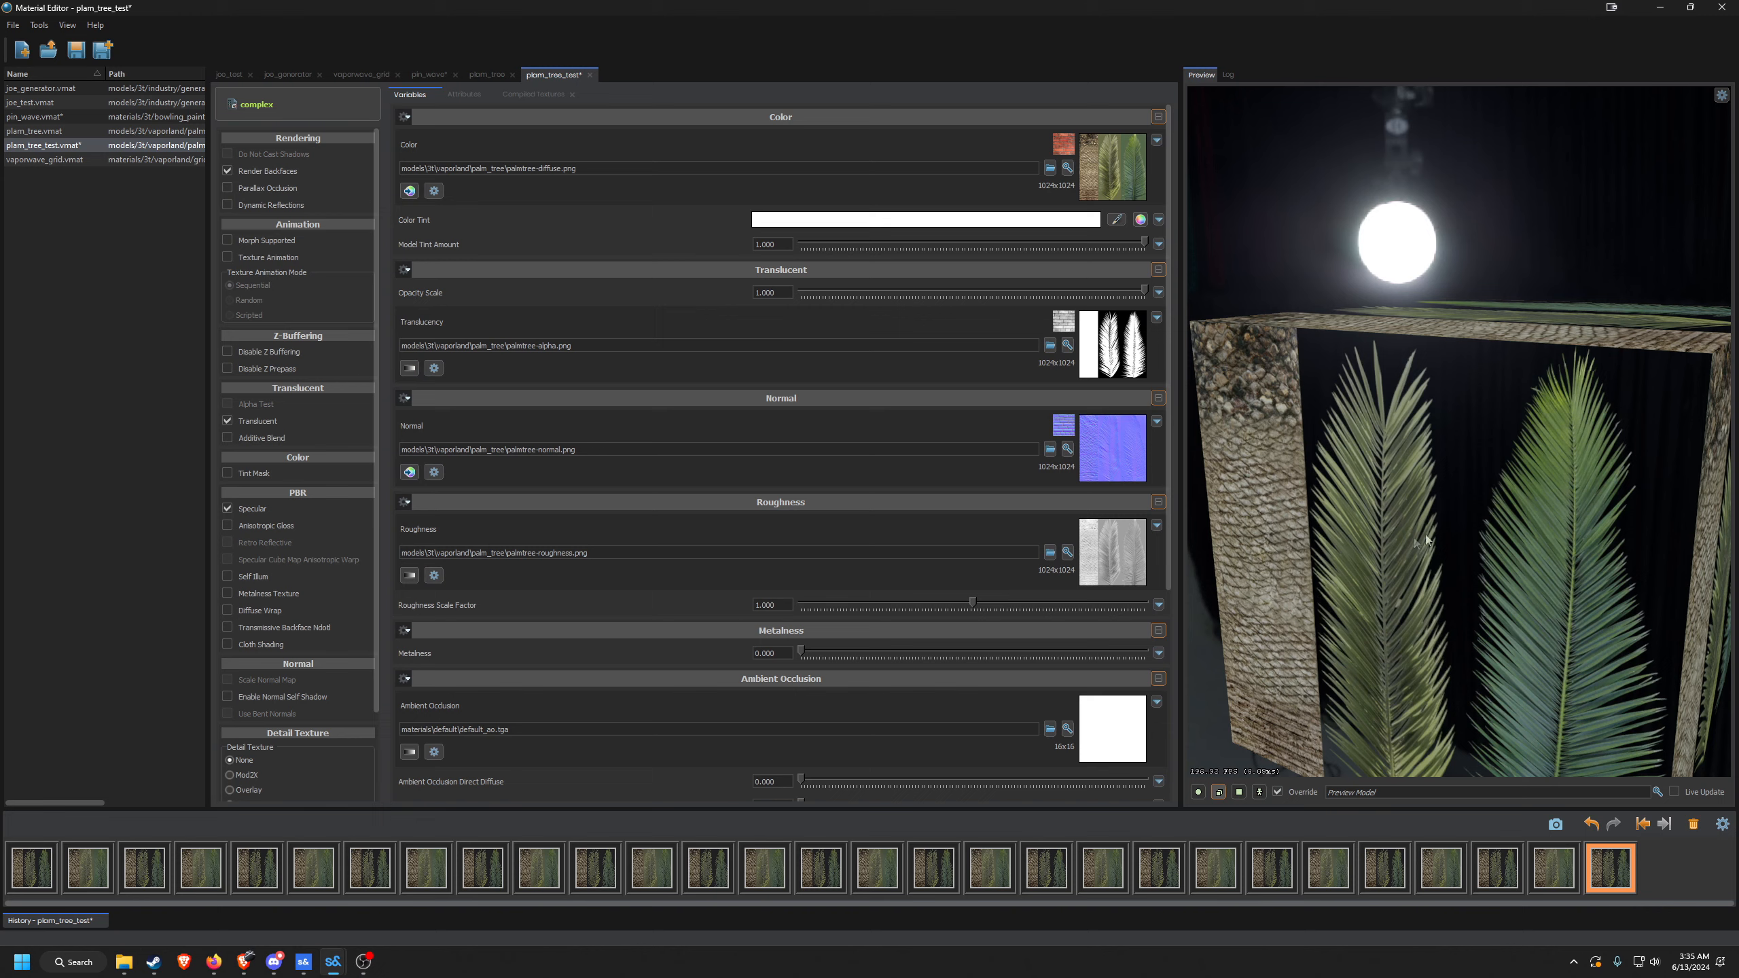
{"action": "mouse_move", "coordinate": [1427, 540]}
{"action": "left_mouse_down"}
{"action": "mouse_move", "coordinate": [1510, 537]}
{"action": "mouse_move", "coordinate": [1424, 545]}
{"action": "mouse_move", "coordinate": [1459, 541]}
{"action": "left_mouse_up"}
{"action": "right_click_drag", "start_coordinate": [1459, 541], "coordinate": [1456, 480]}
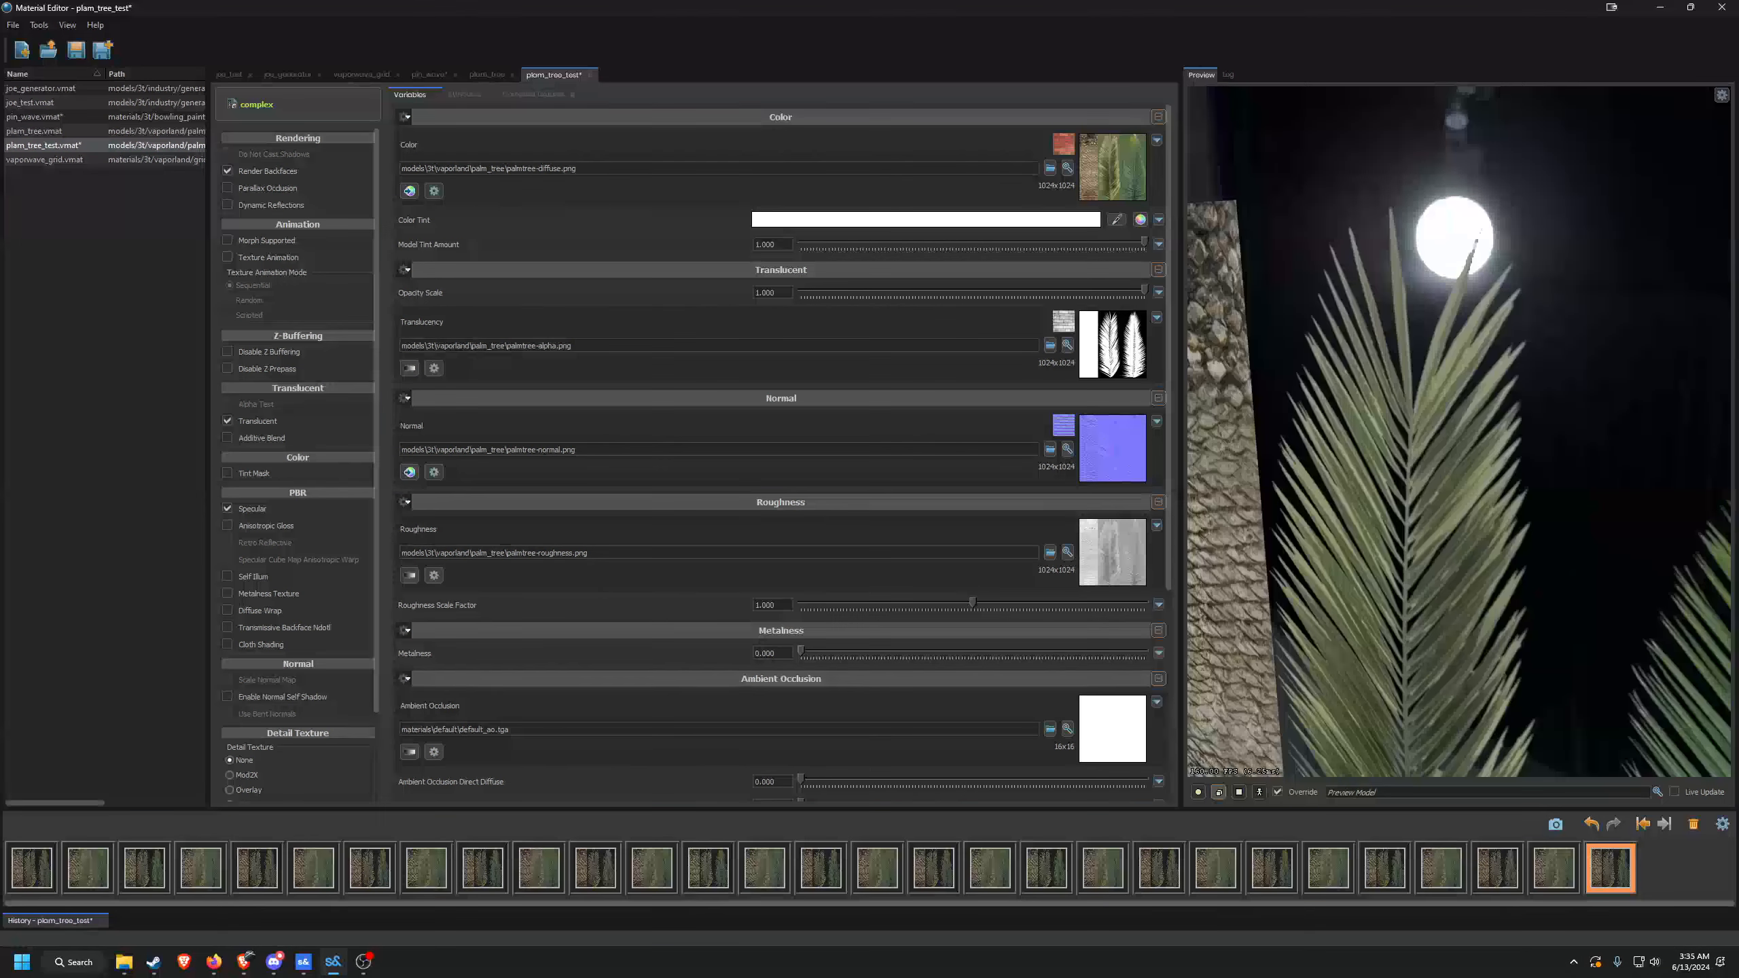
{"action": "left_click", "coordinate": [243, 422]}
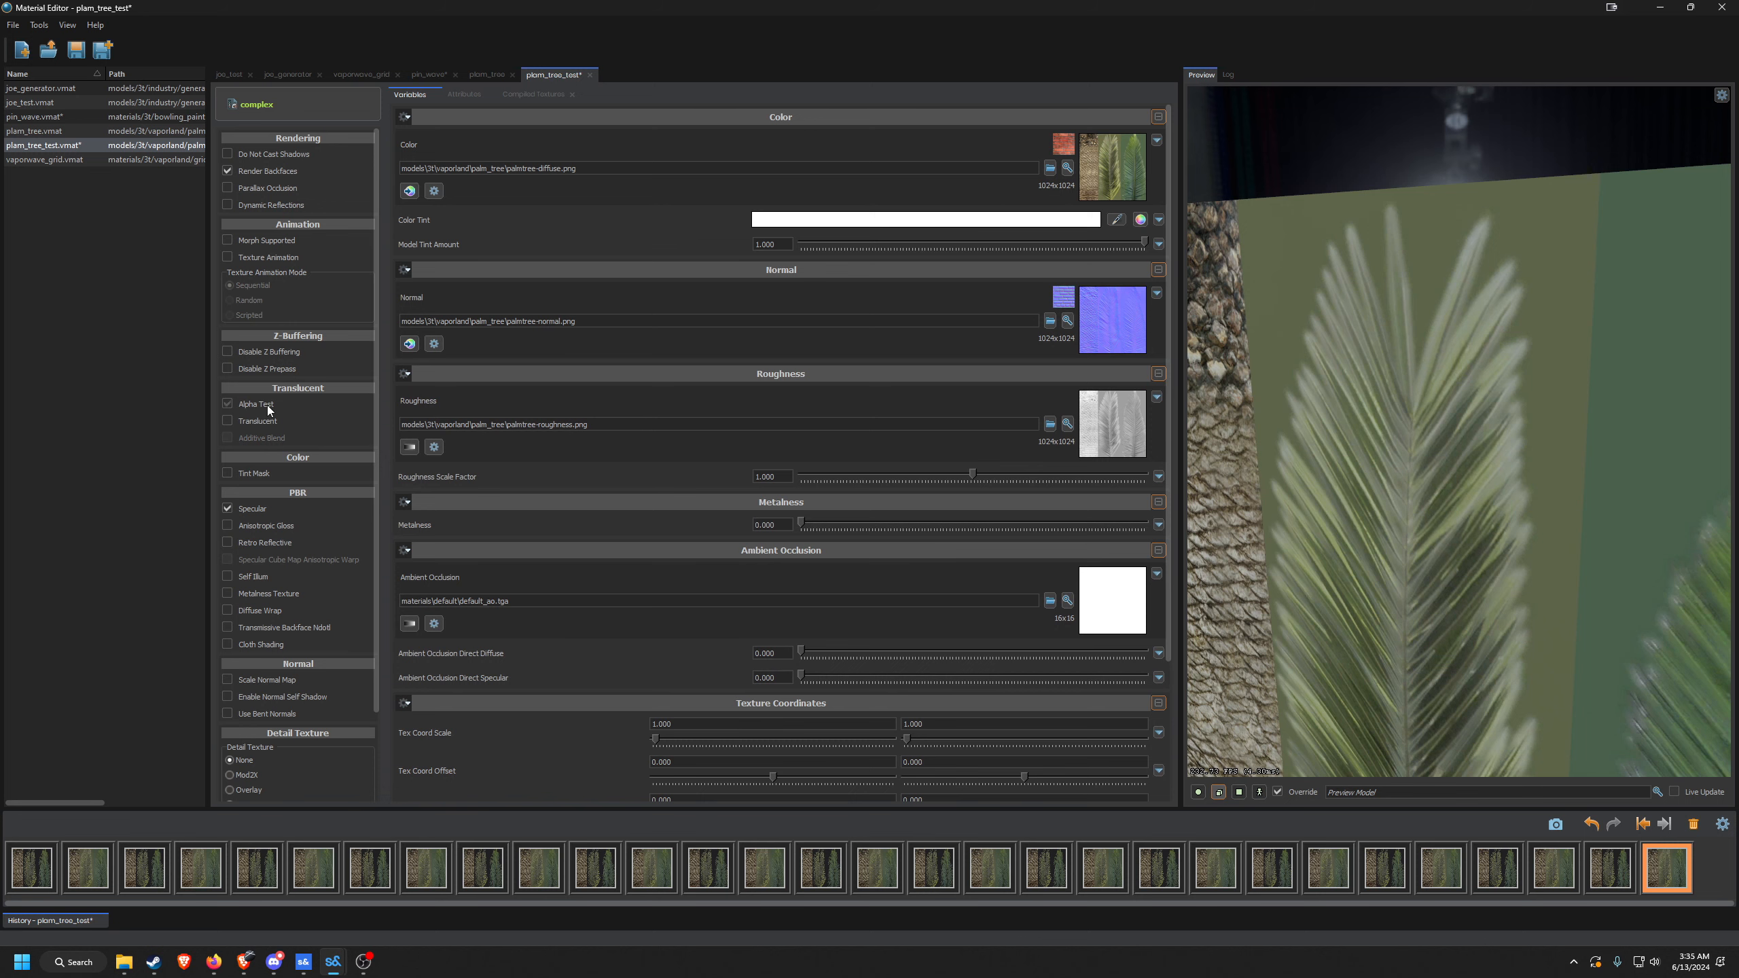
{"action": "left_click", "coordinate": [266, 405]}
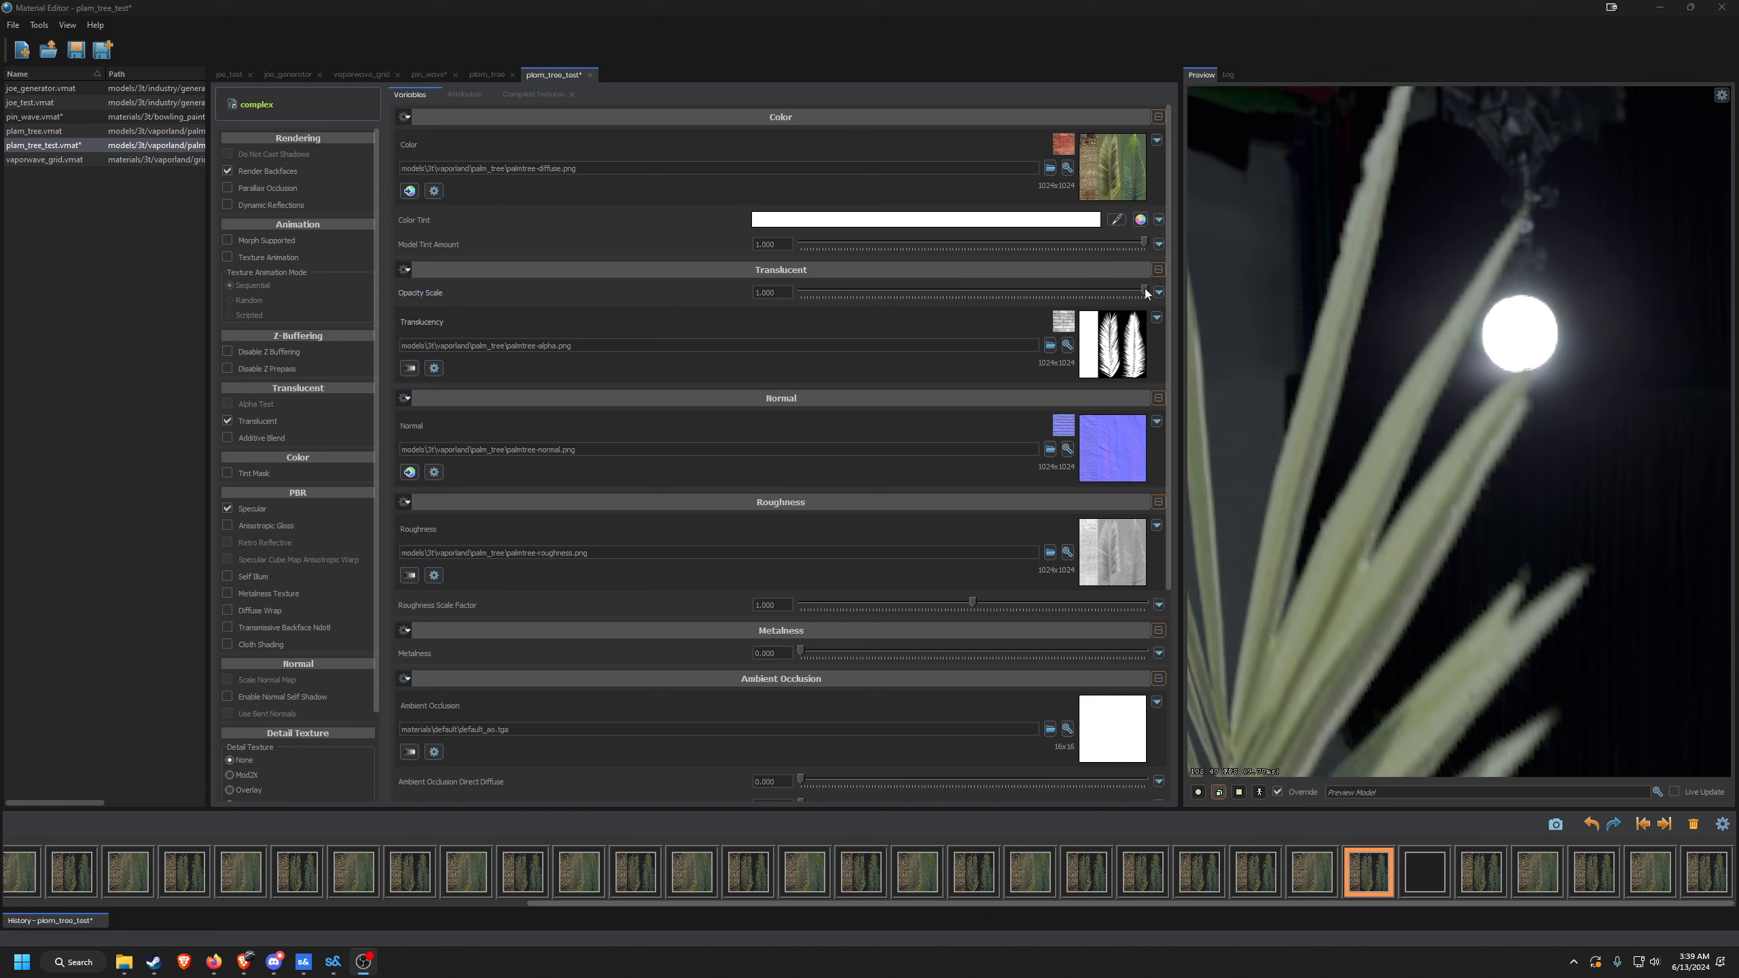
Lower the Opacity Scale of the translucent palm material and switch it to Alpha Test.
{"action": "left_click_drag", "start_coordinate": [1144, 291], "coordinate": [940, 299]}
{"action": "left_click", "coordinate": [228, 404]}
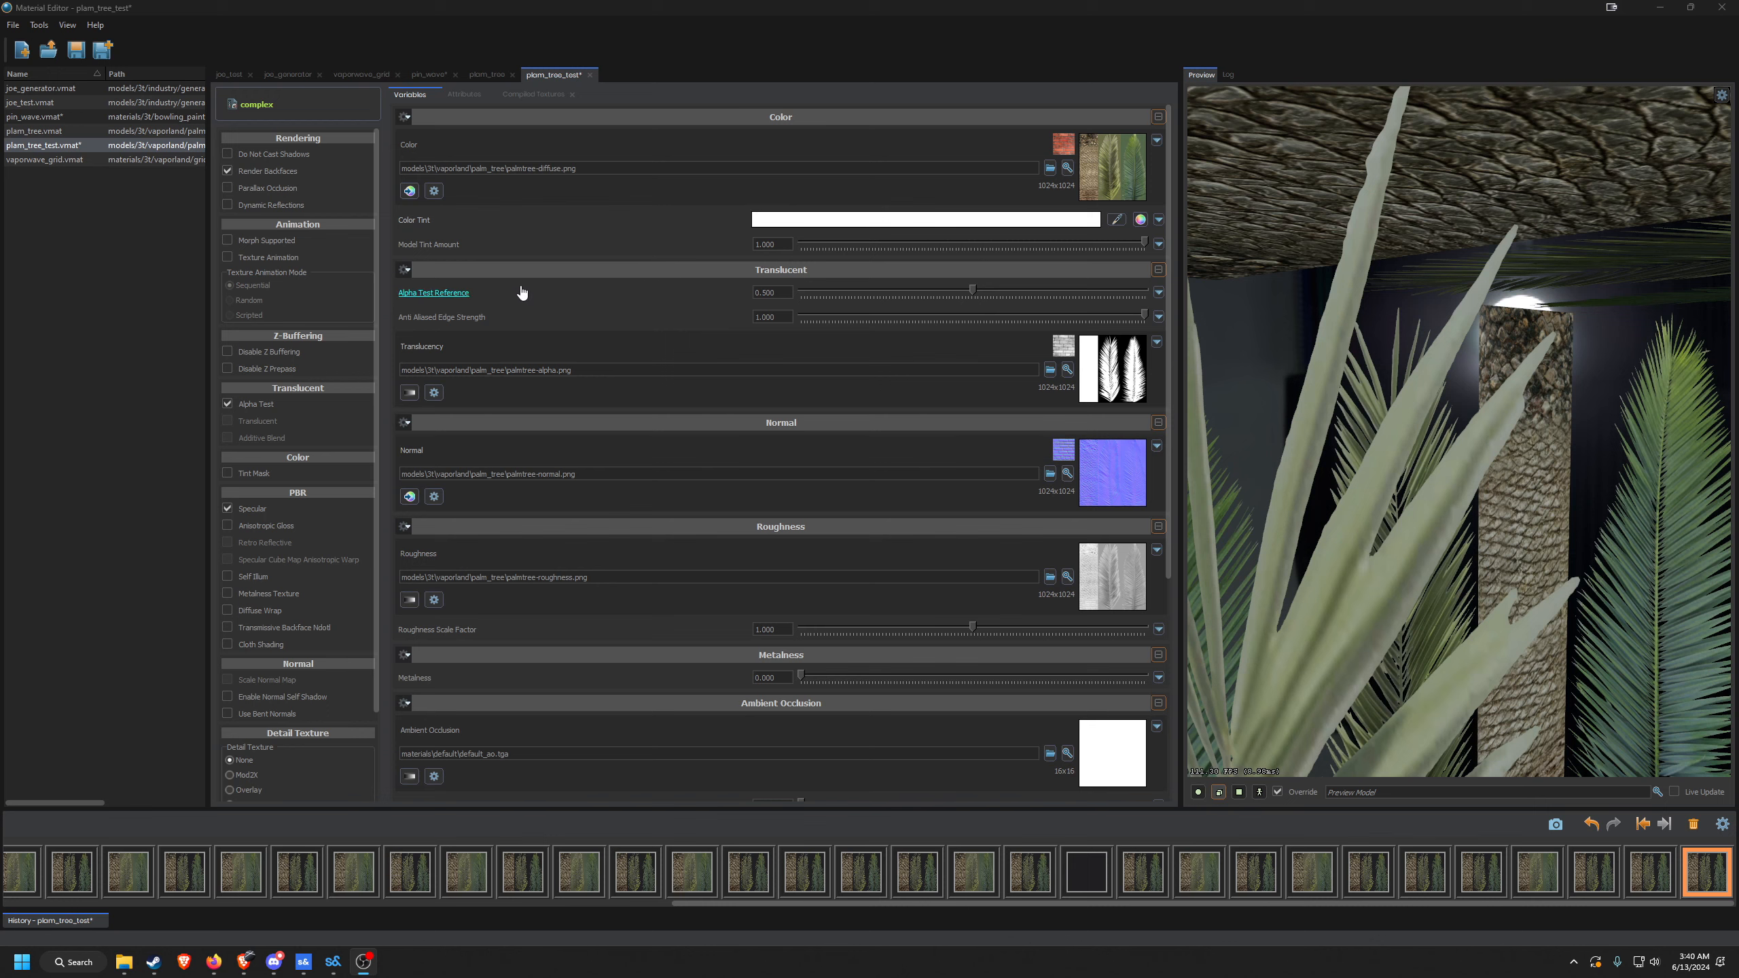
Try an Alpha Test Reference of about 0.72, view the Color texture palmtree-diffuse.png enlarged, and undo the reference change.
{"action": "left_click_drag", "start_coordinate": [972, 290], "coordinate": [1052, 297]}
{"action": "left_click", "coordinate": [1094, 183]}
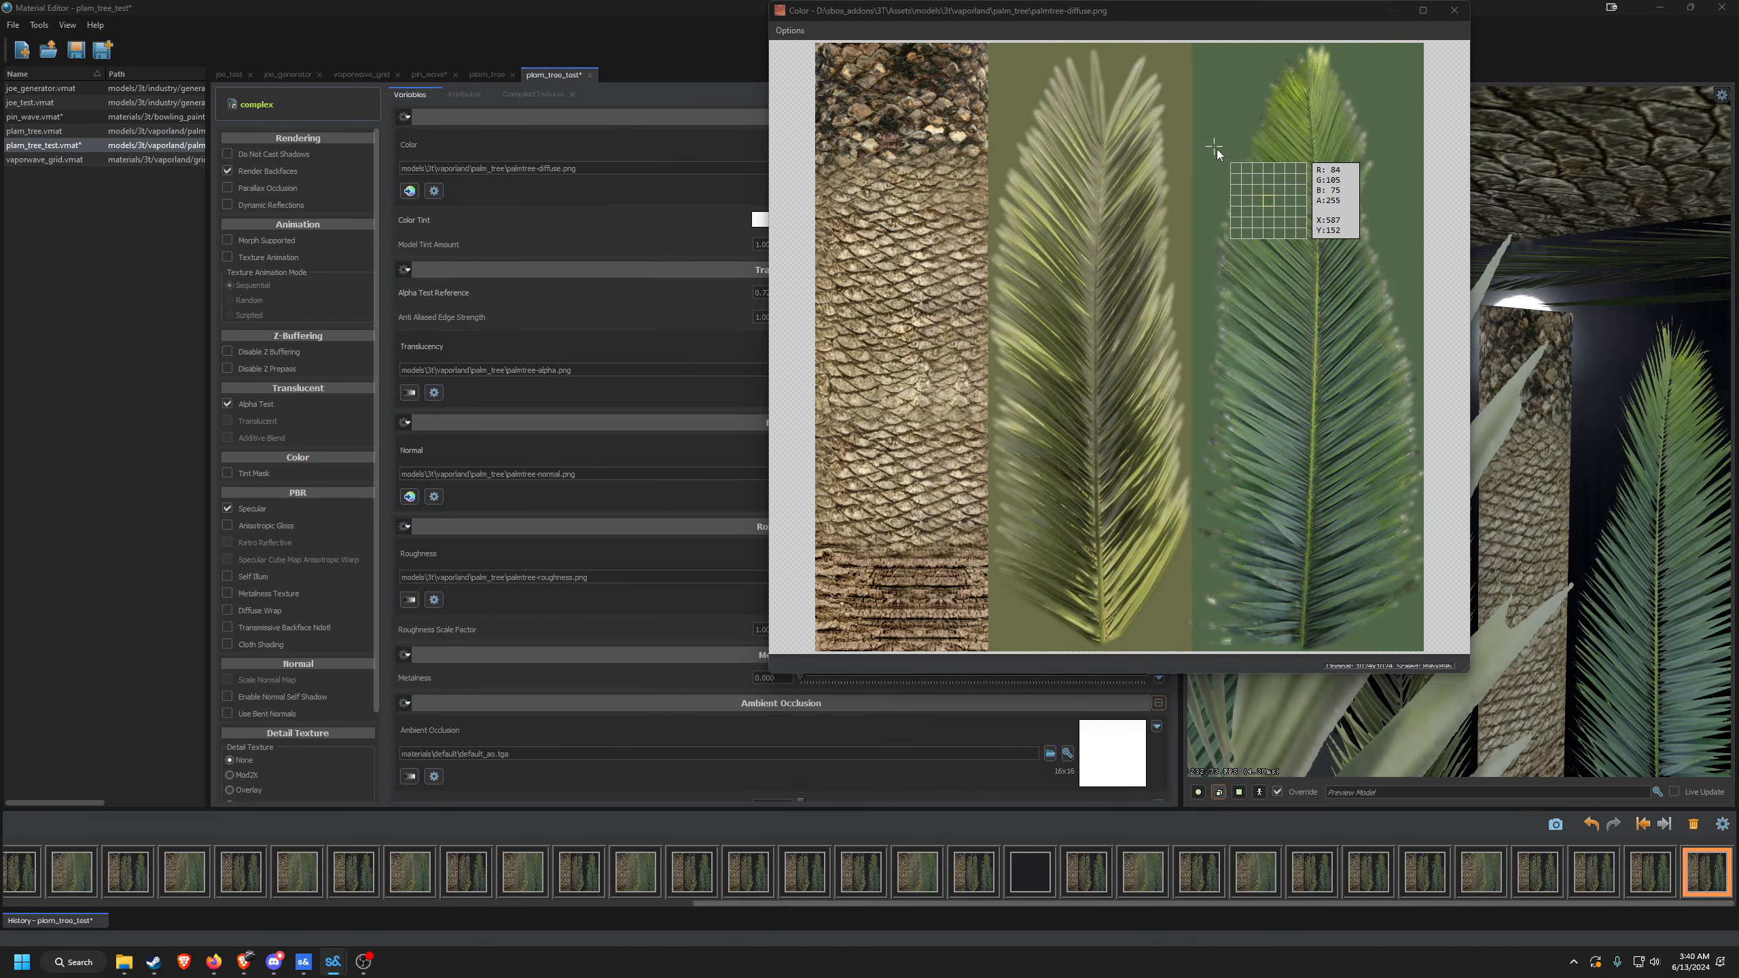
{"action": "left_click", "coordinate": [1454, 10]}
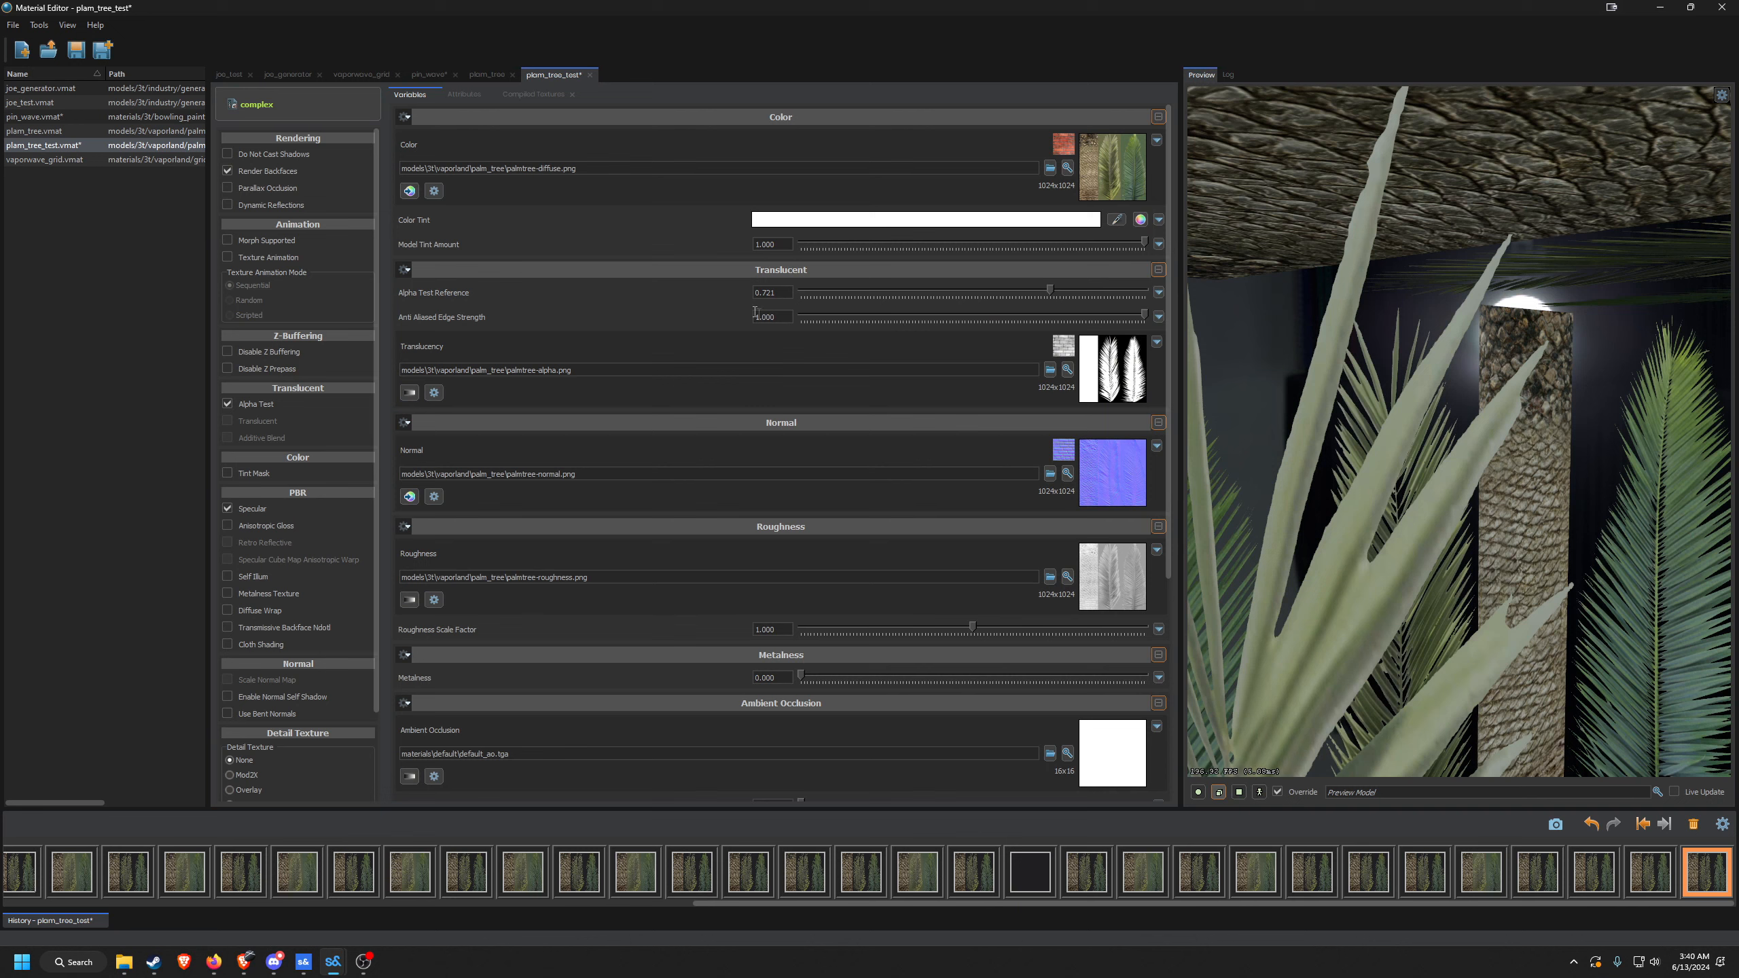
{"action": "left_click", "coordinate": [727, 269]}
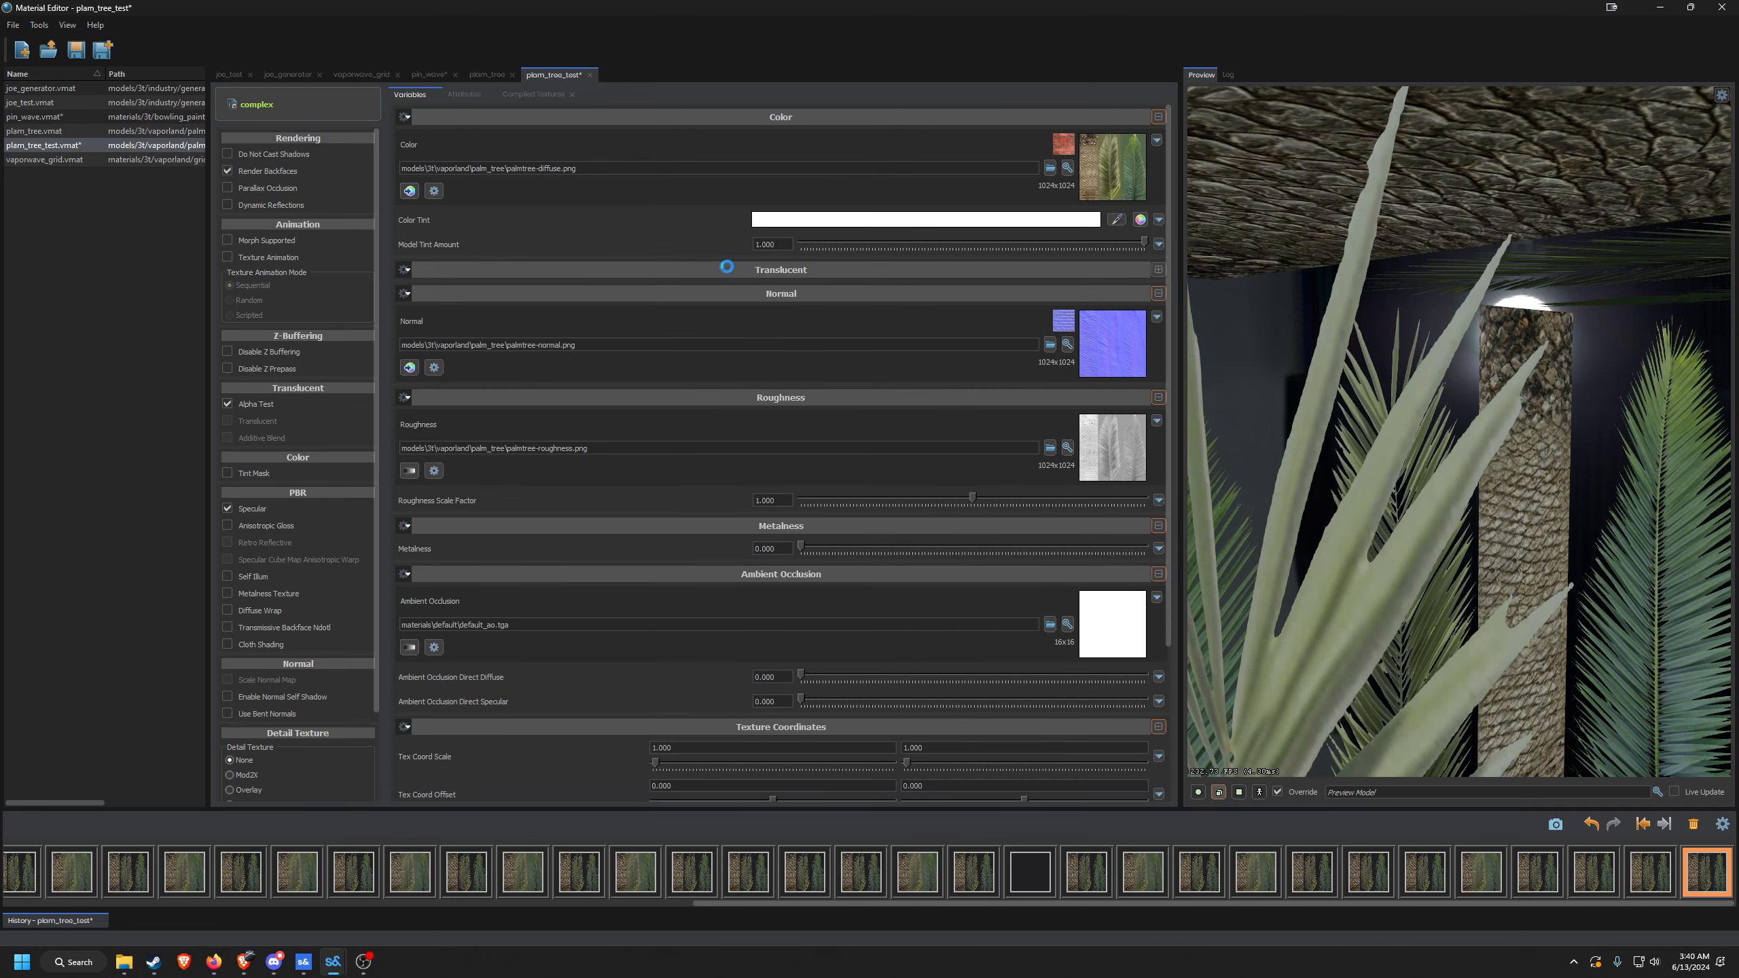
{"action": "key", "text": "ctrl+z"}
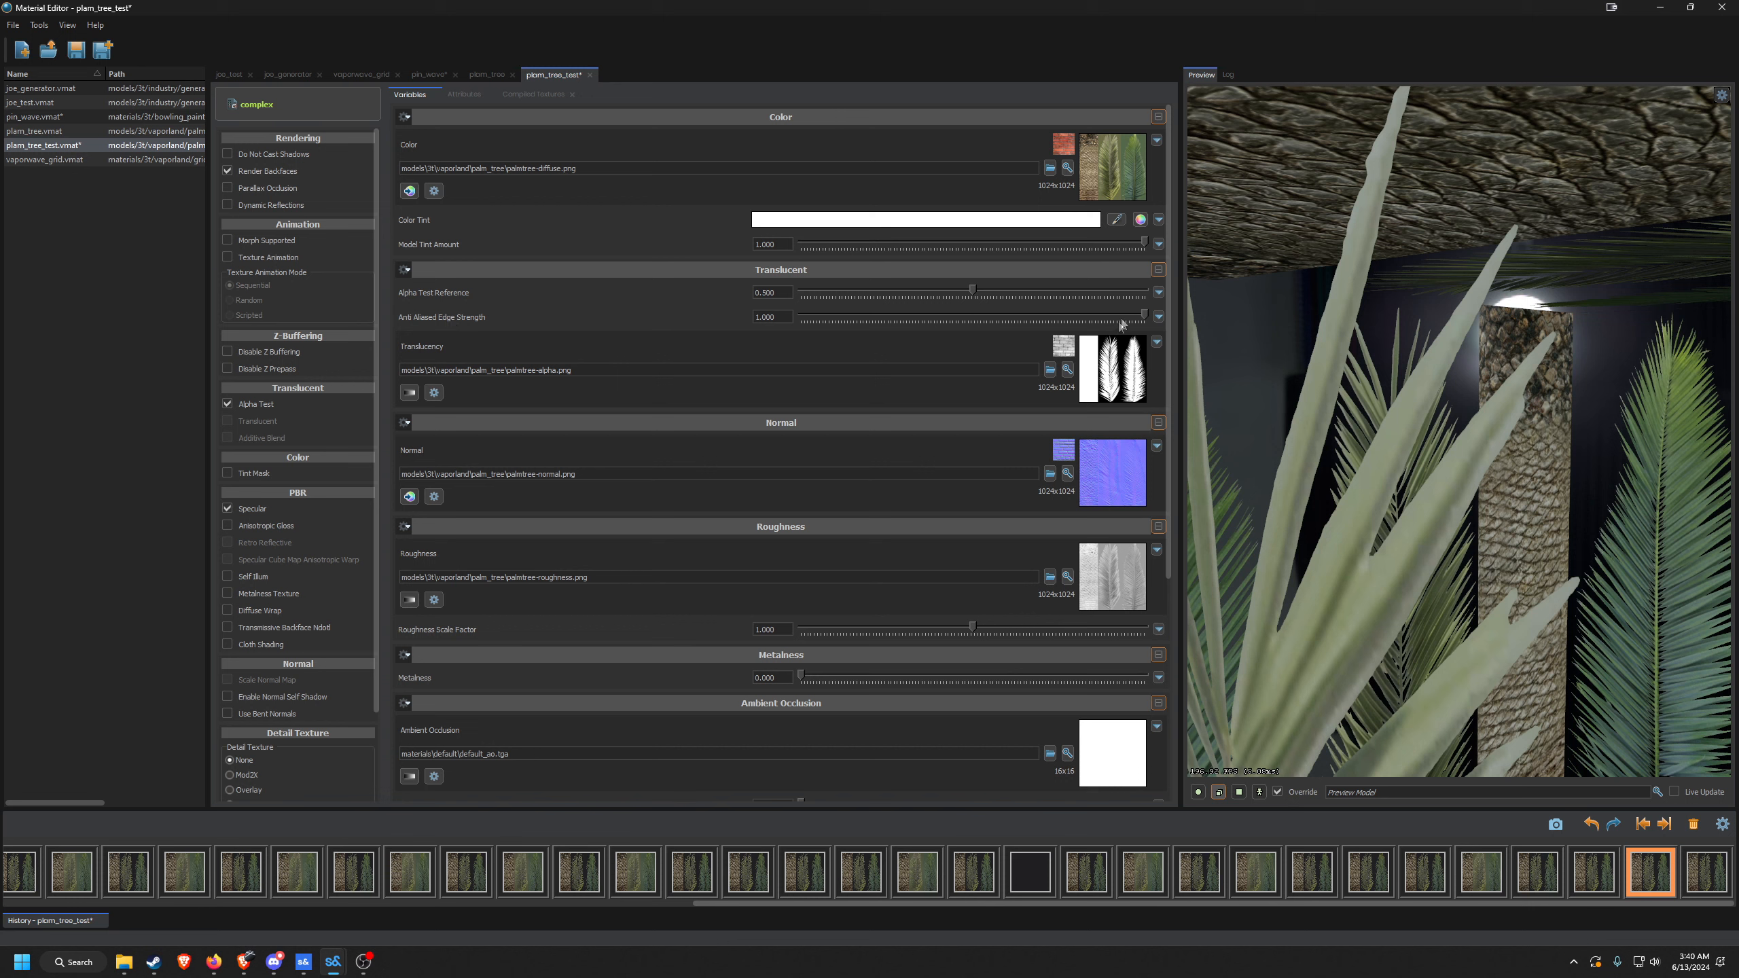
Try lower Anti Aliased Edge Strength values on the alpha-tested palm material and return it to 1.
{"action": "left_click_drag", "start_coordinate": [1145, 313], "coordinate": [855, 331]}
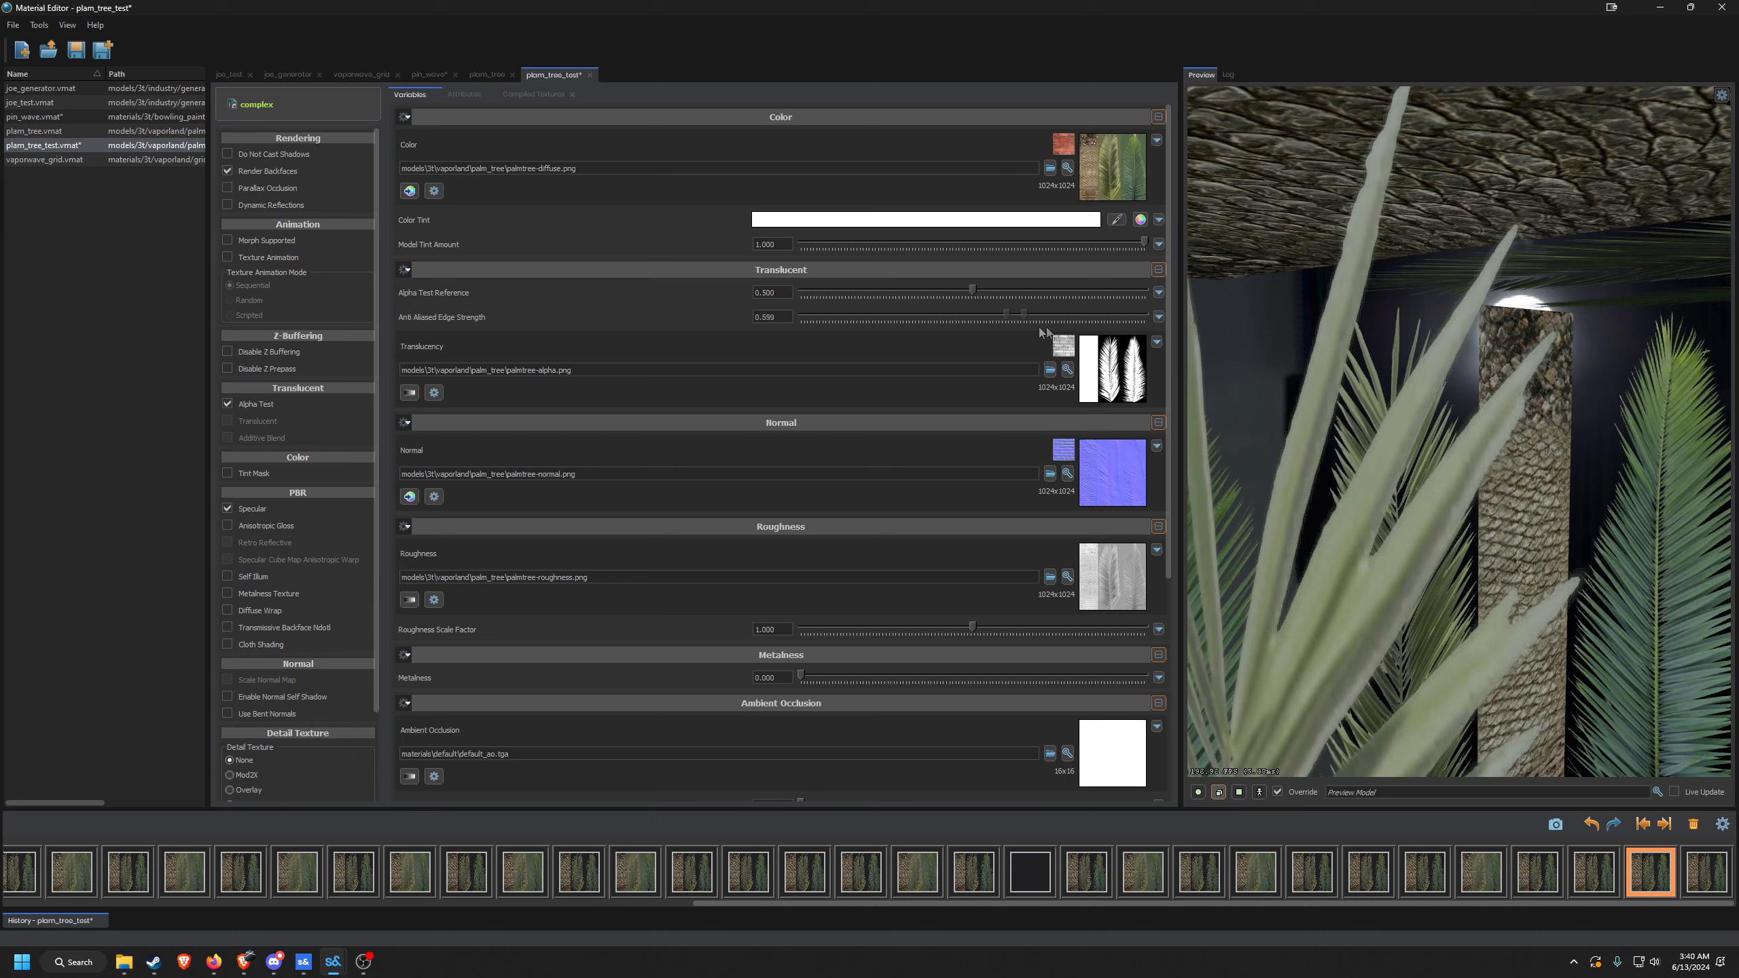
{"action": "left_click_drag", "start_coordinate": [801, 316], "coordinate": [1147, 321]}
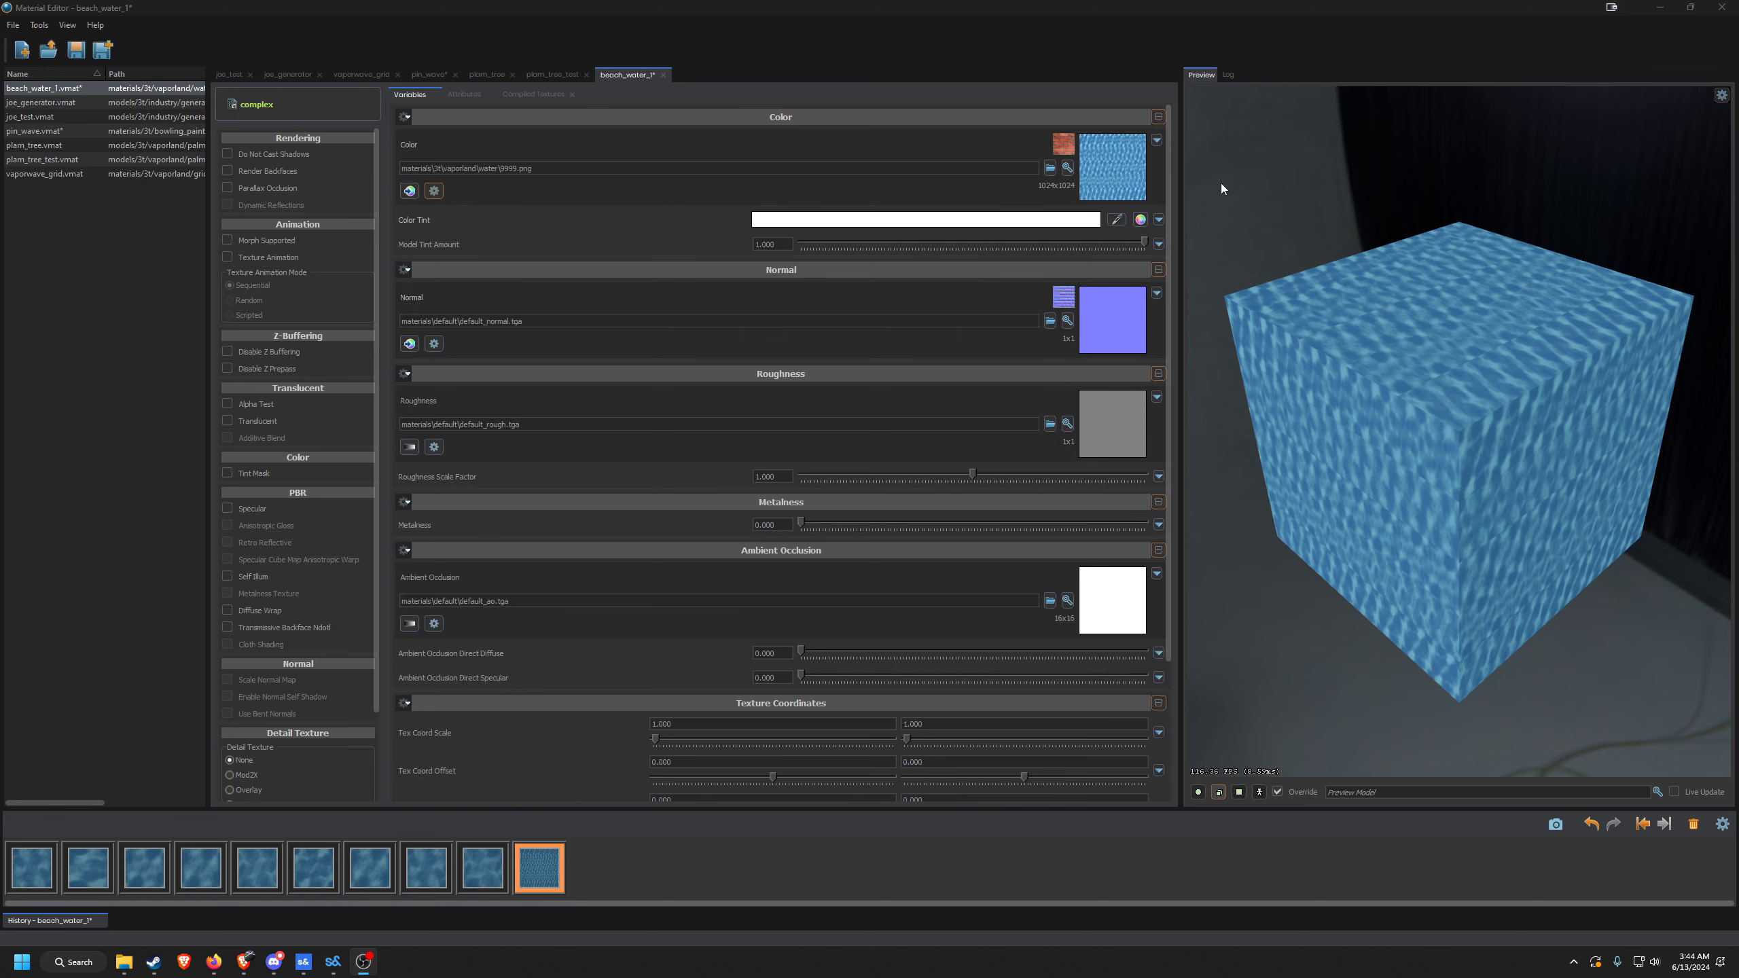
Enable Texture Animation on the beach_water_1 material and view its Color texture 9999.png enlarged.
{"action": "left_click", "coordinate": [248, 259]}
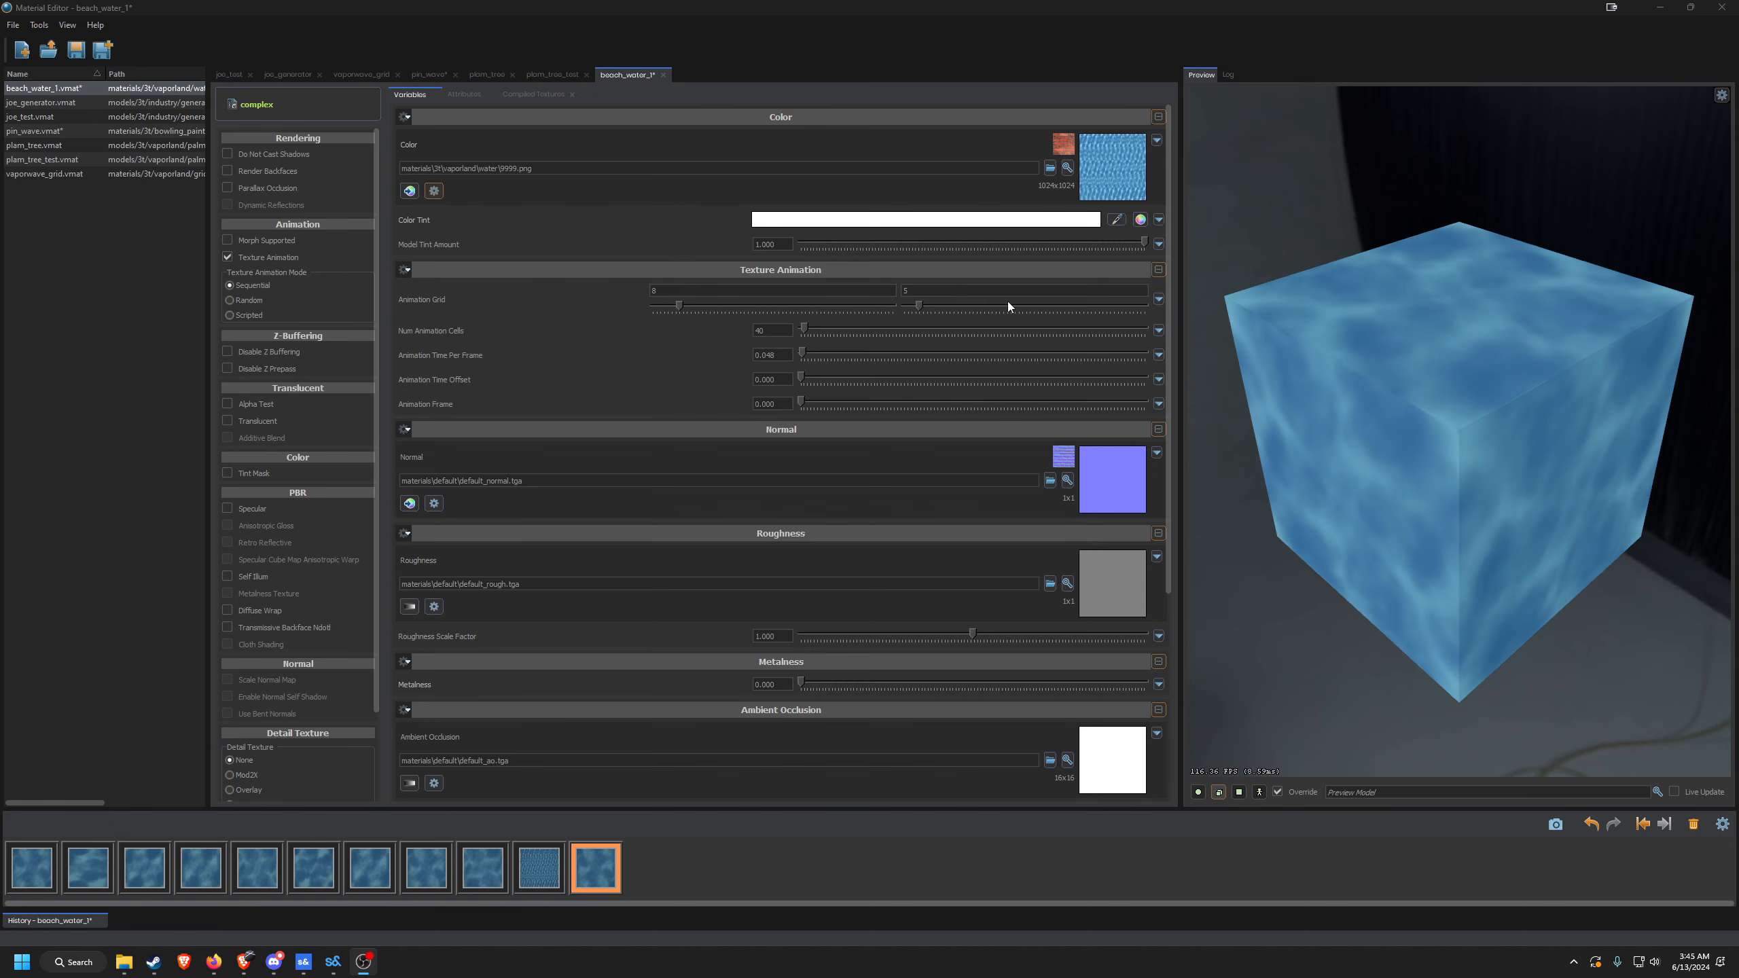
{"action": "left_click", "coordinate": [1095, 159]}
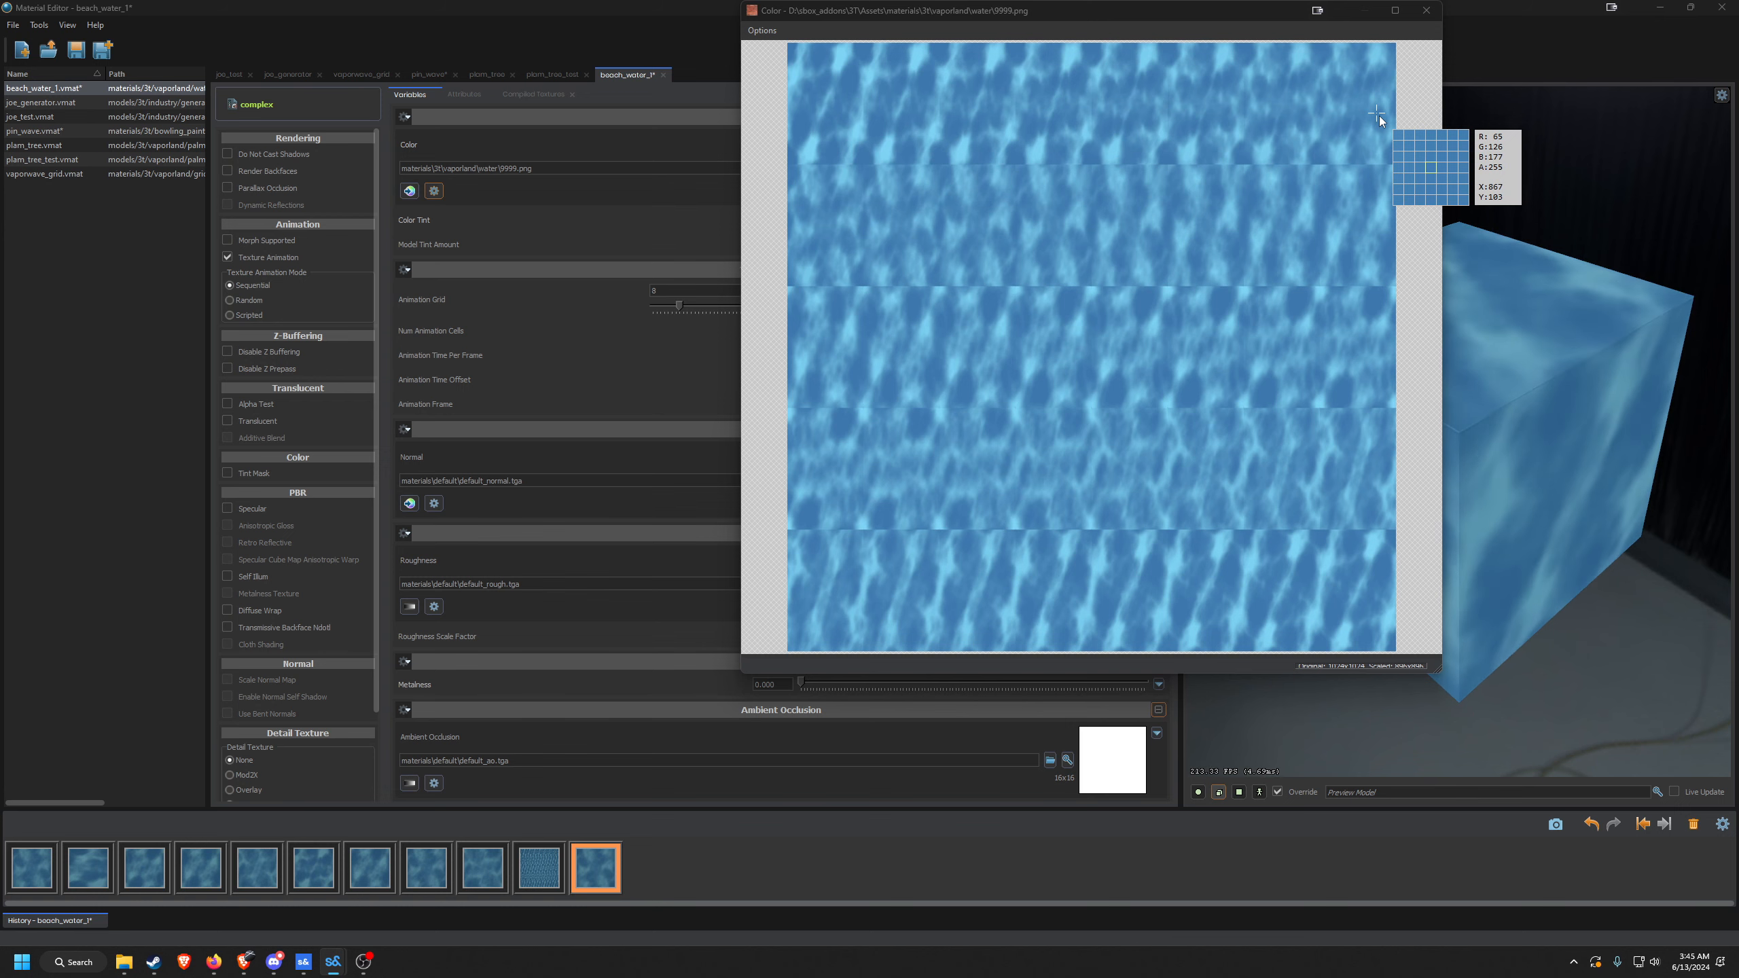
{"action": "left_click", "coordinate": [1439, 10]}
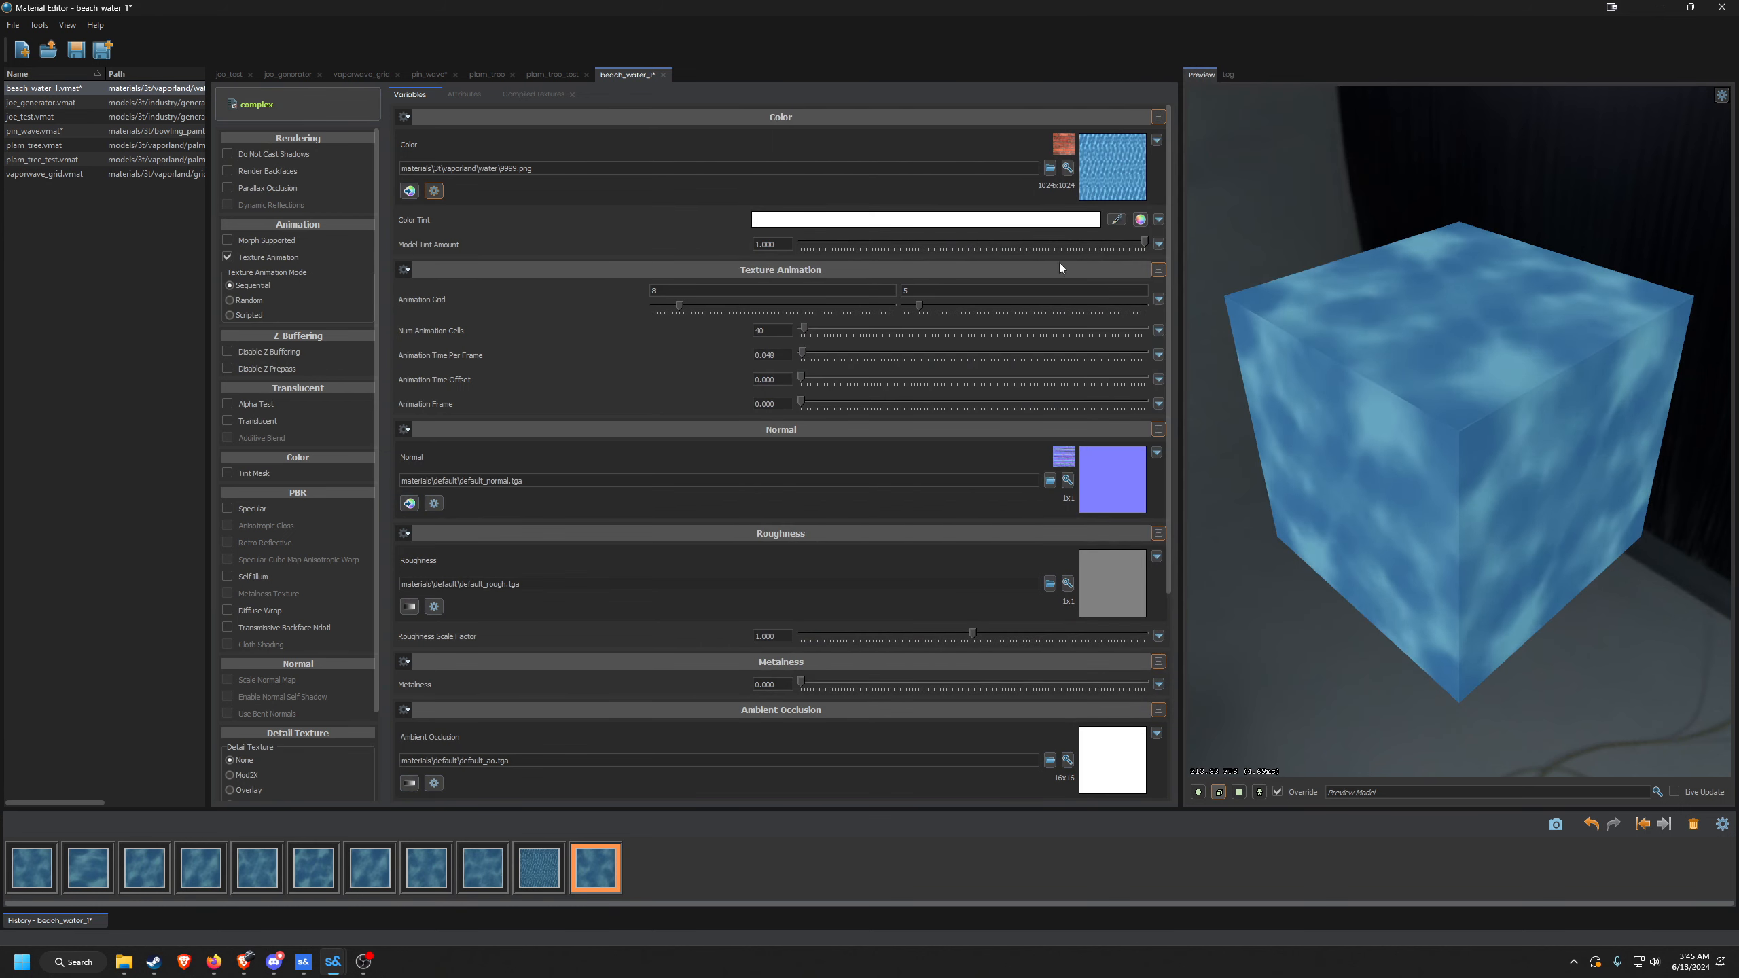
Examine the water's Animation Grid and Num Animation Cells settings, collapsing and reopening the Texture Animation section.
{"action": "left_click", "coordinate": [671, 288]}
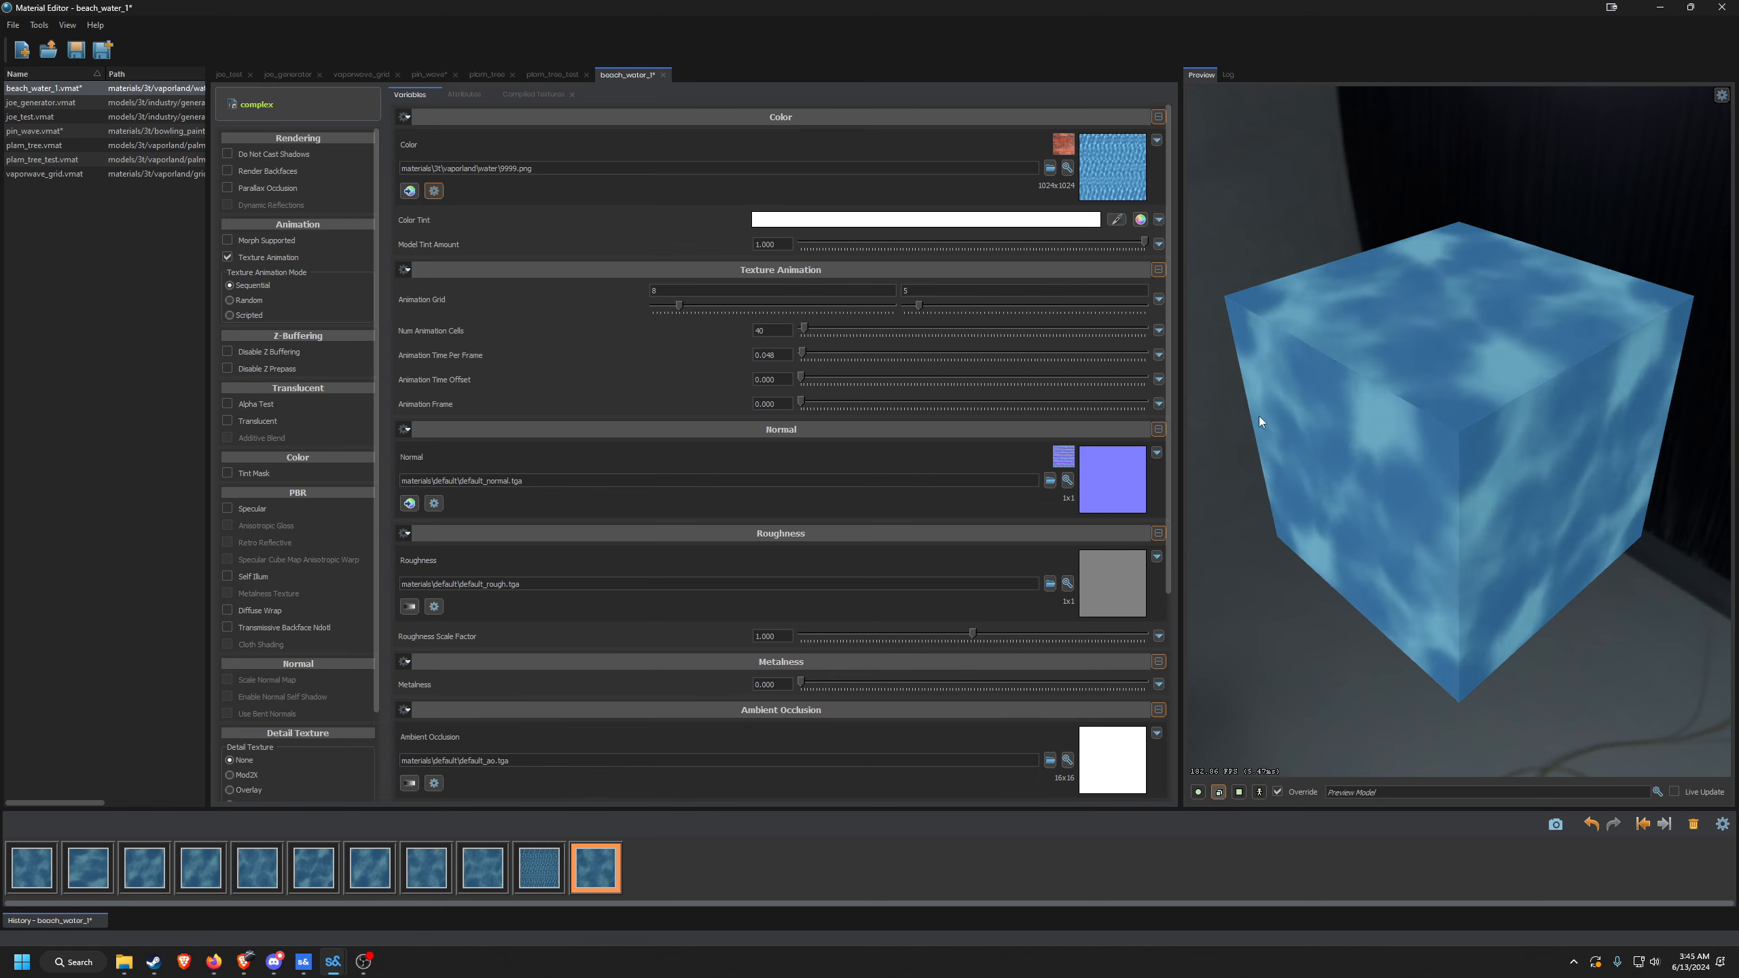
{"action": "left_click", "coordinate": [953, 292]}
{"action": "left_click", "coordinate": [930, 267]}
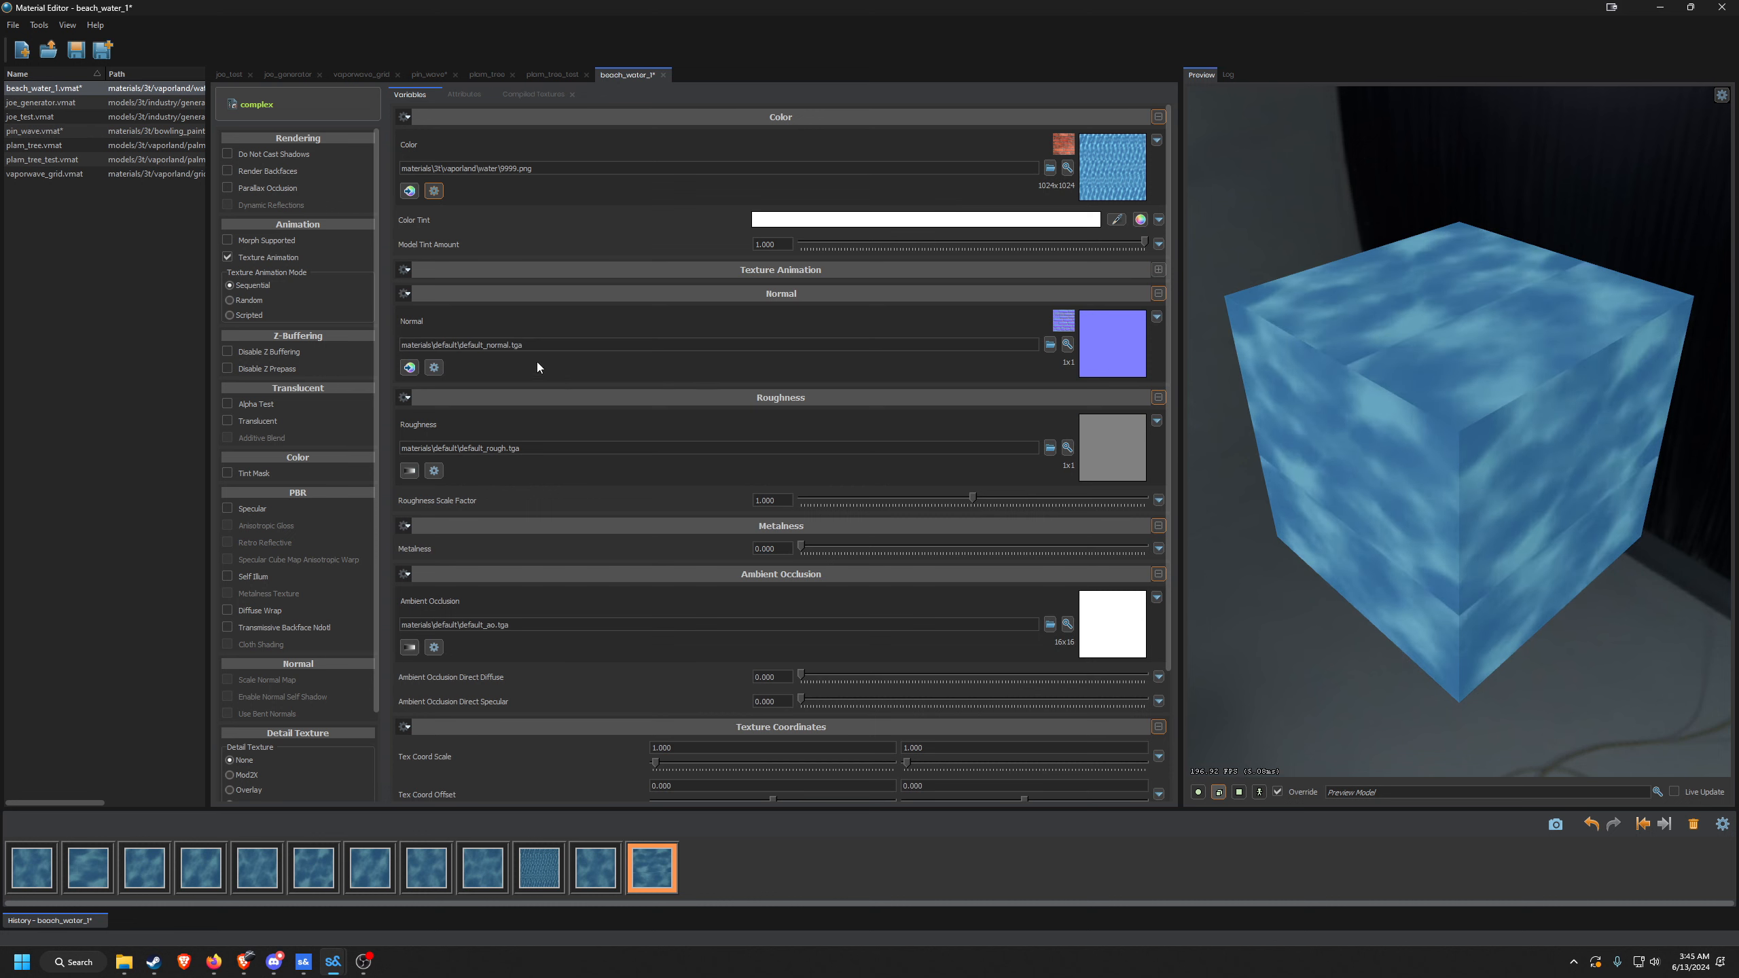
{"action": "left_click", "coordinate": [538, 267]}
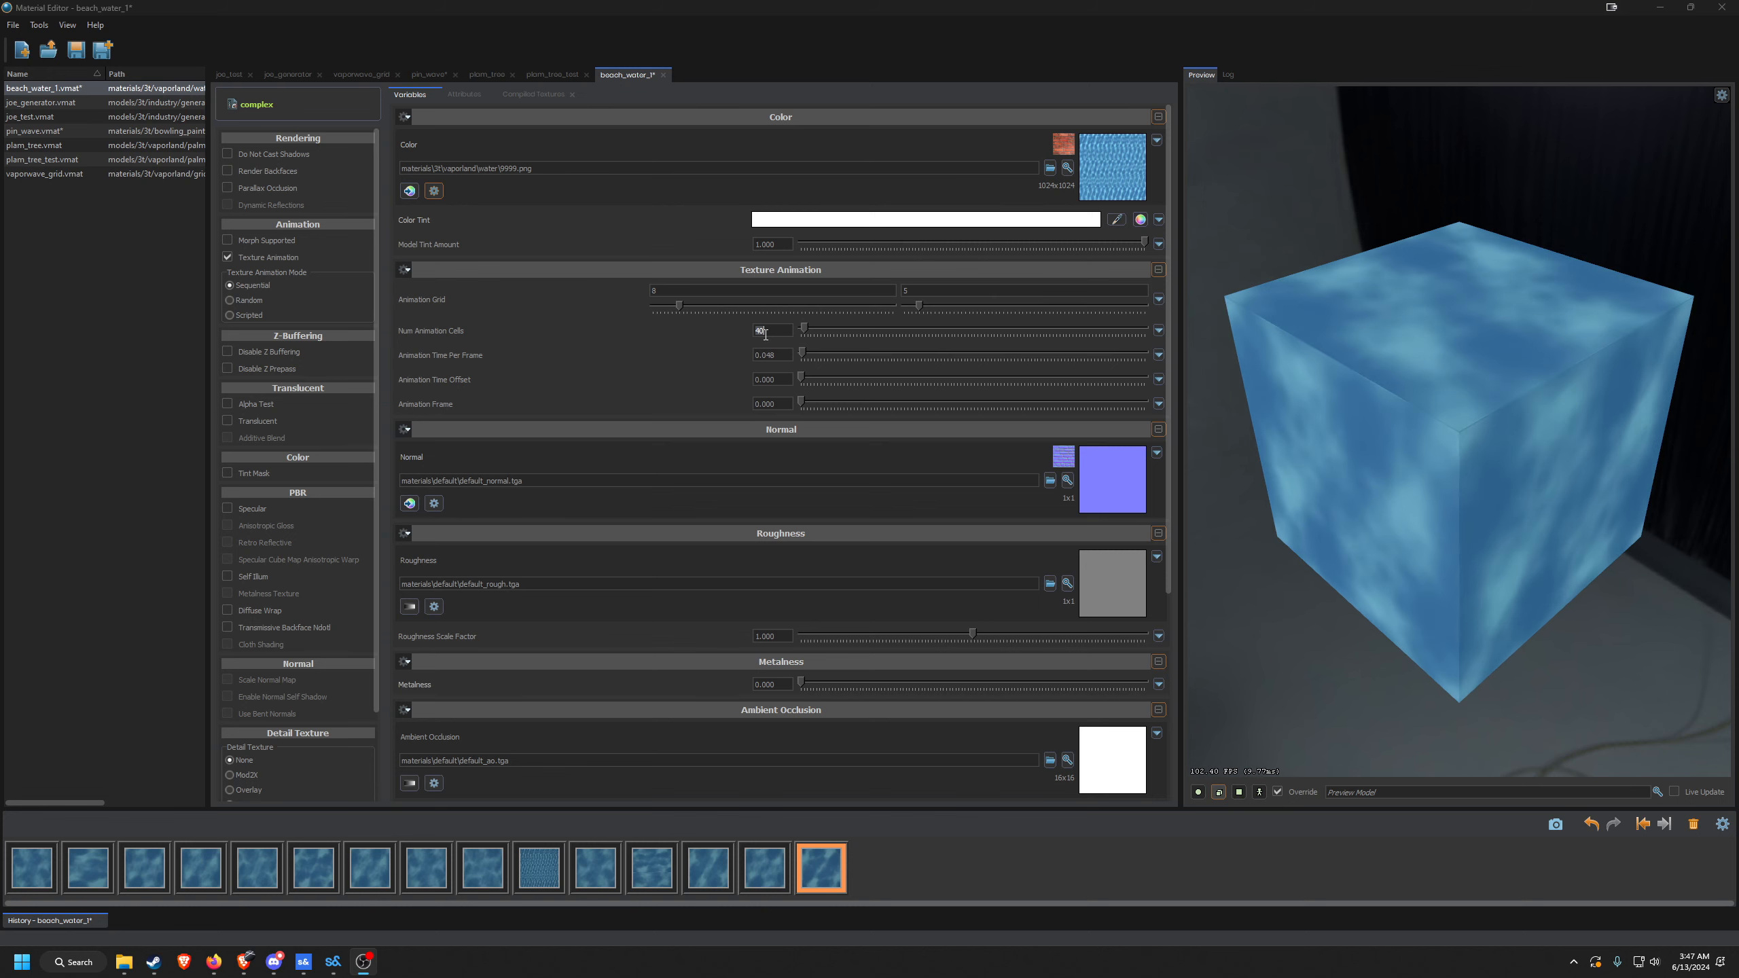
{"action": "left_click", "coordinate": [697, 332]}
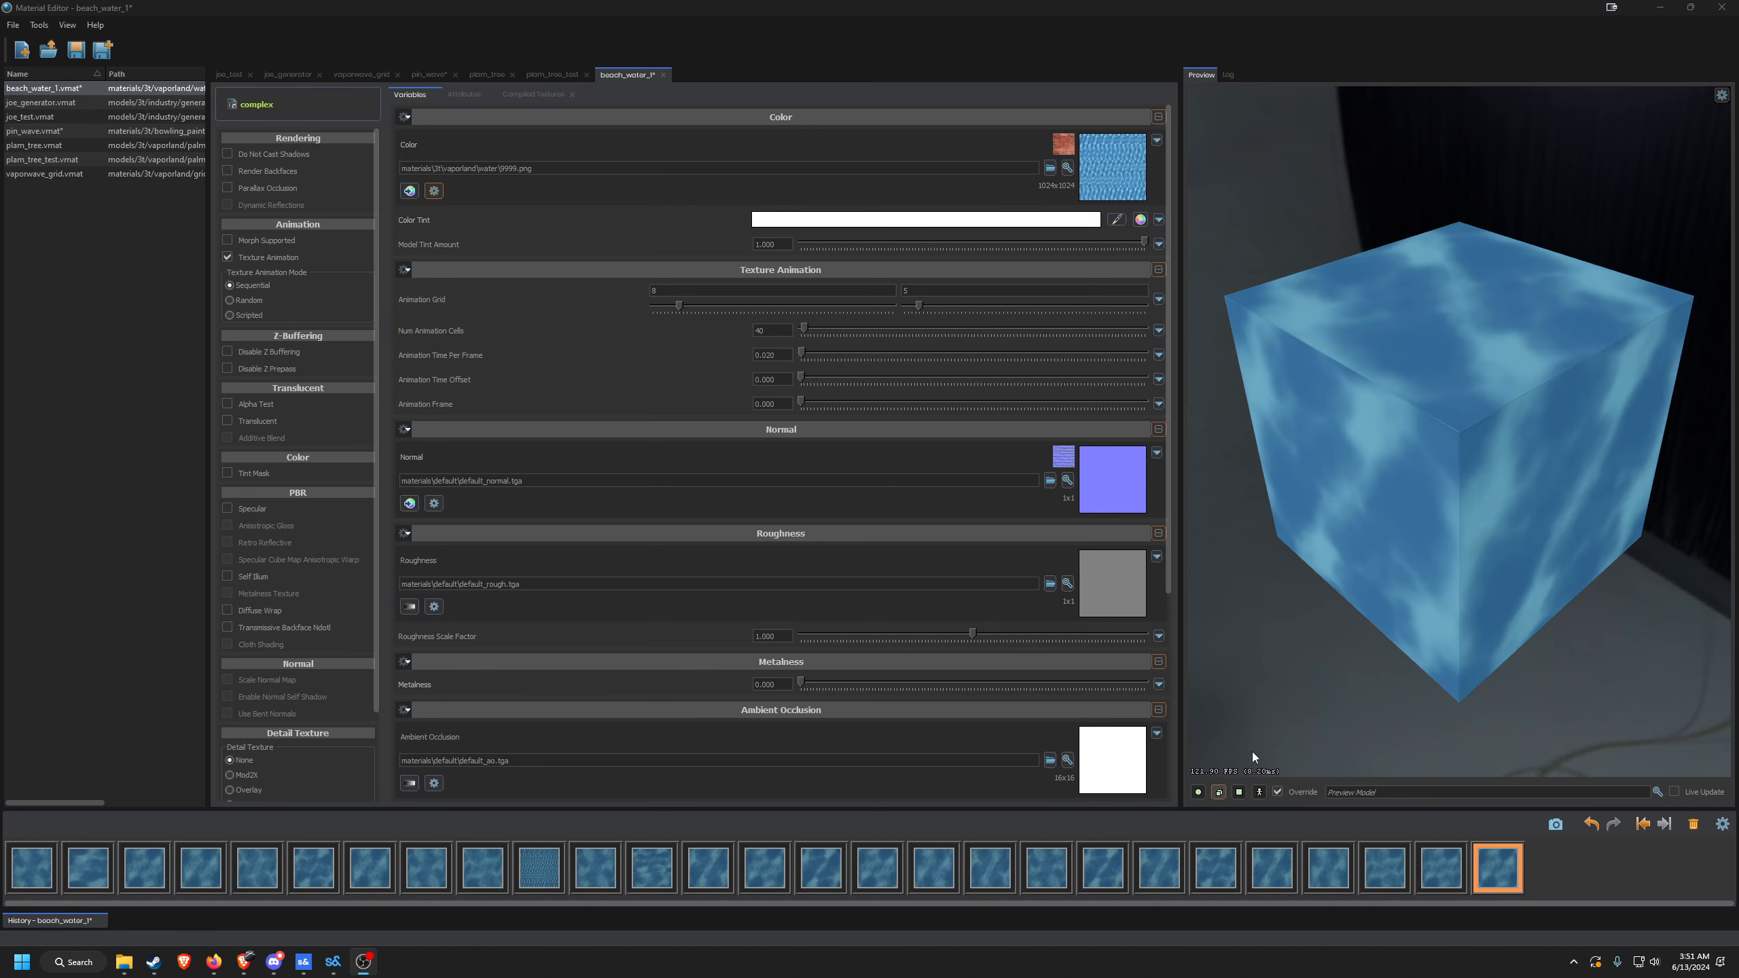
Preview the animated water on a sphere and inspect it on the floor of the prop_test map in Hammer.
{"action": "left_click", "coordinate": [1199, 793]}
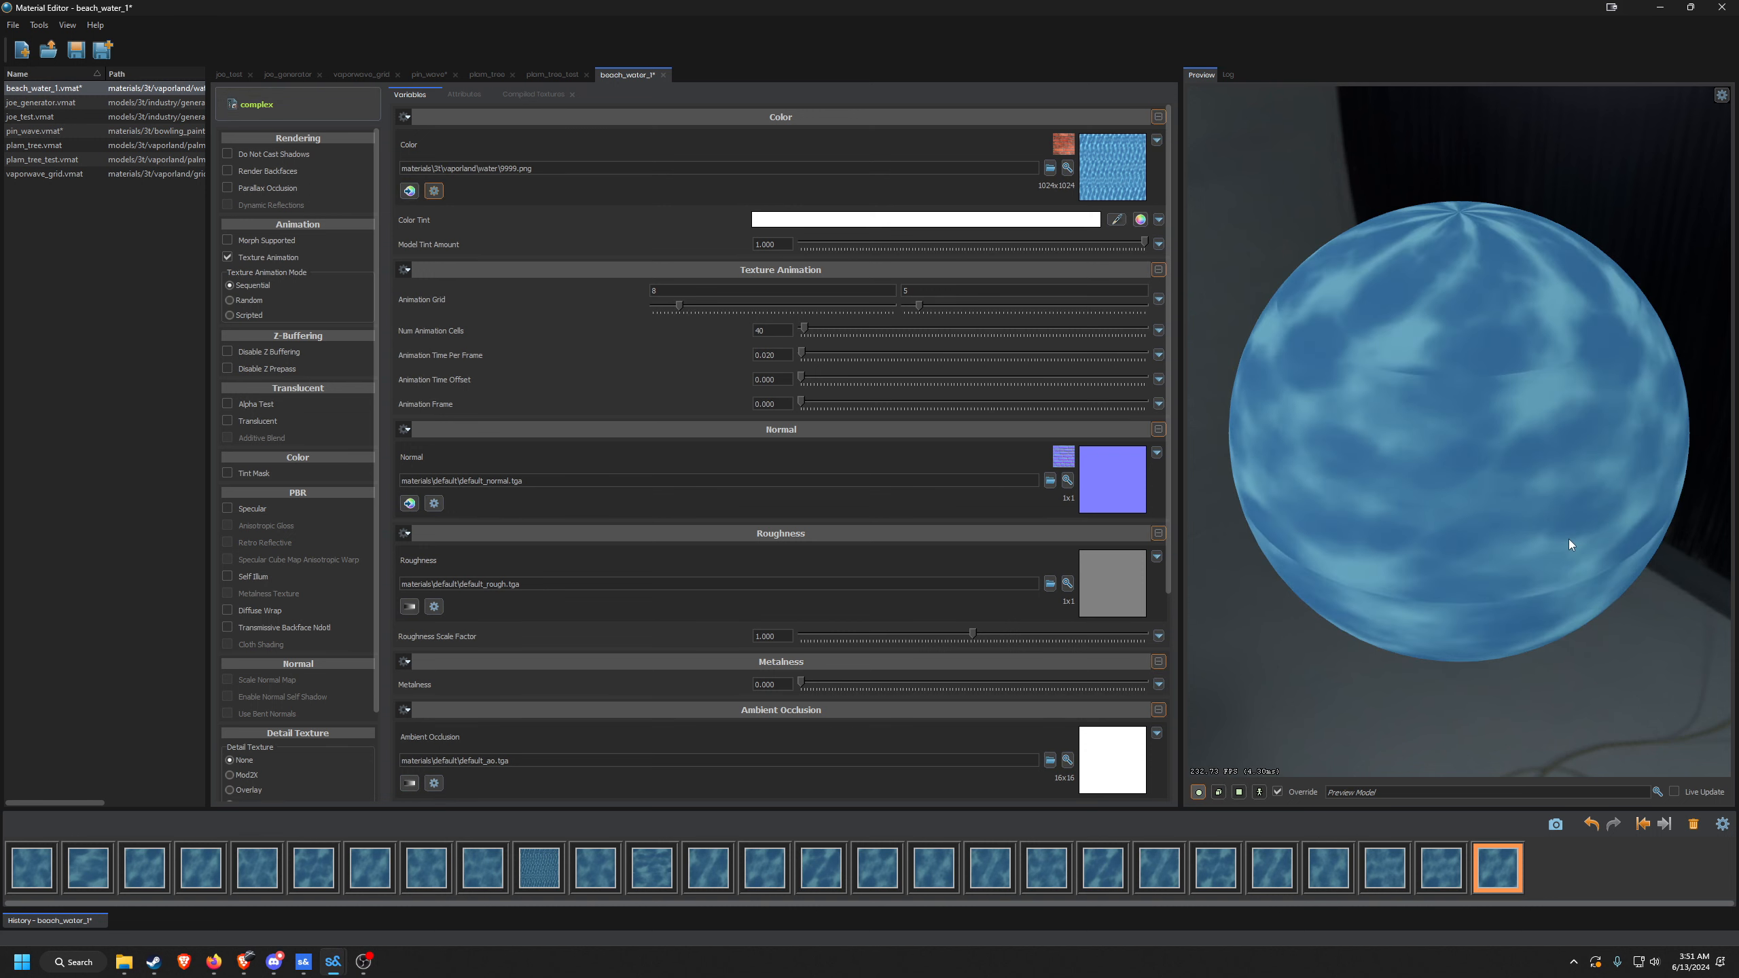
{"action": "mouse_move", "coordinate": [332, 959]}
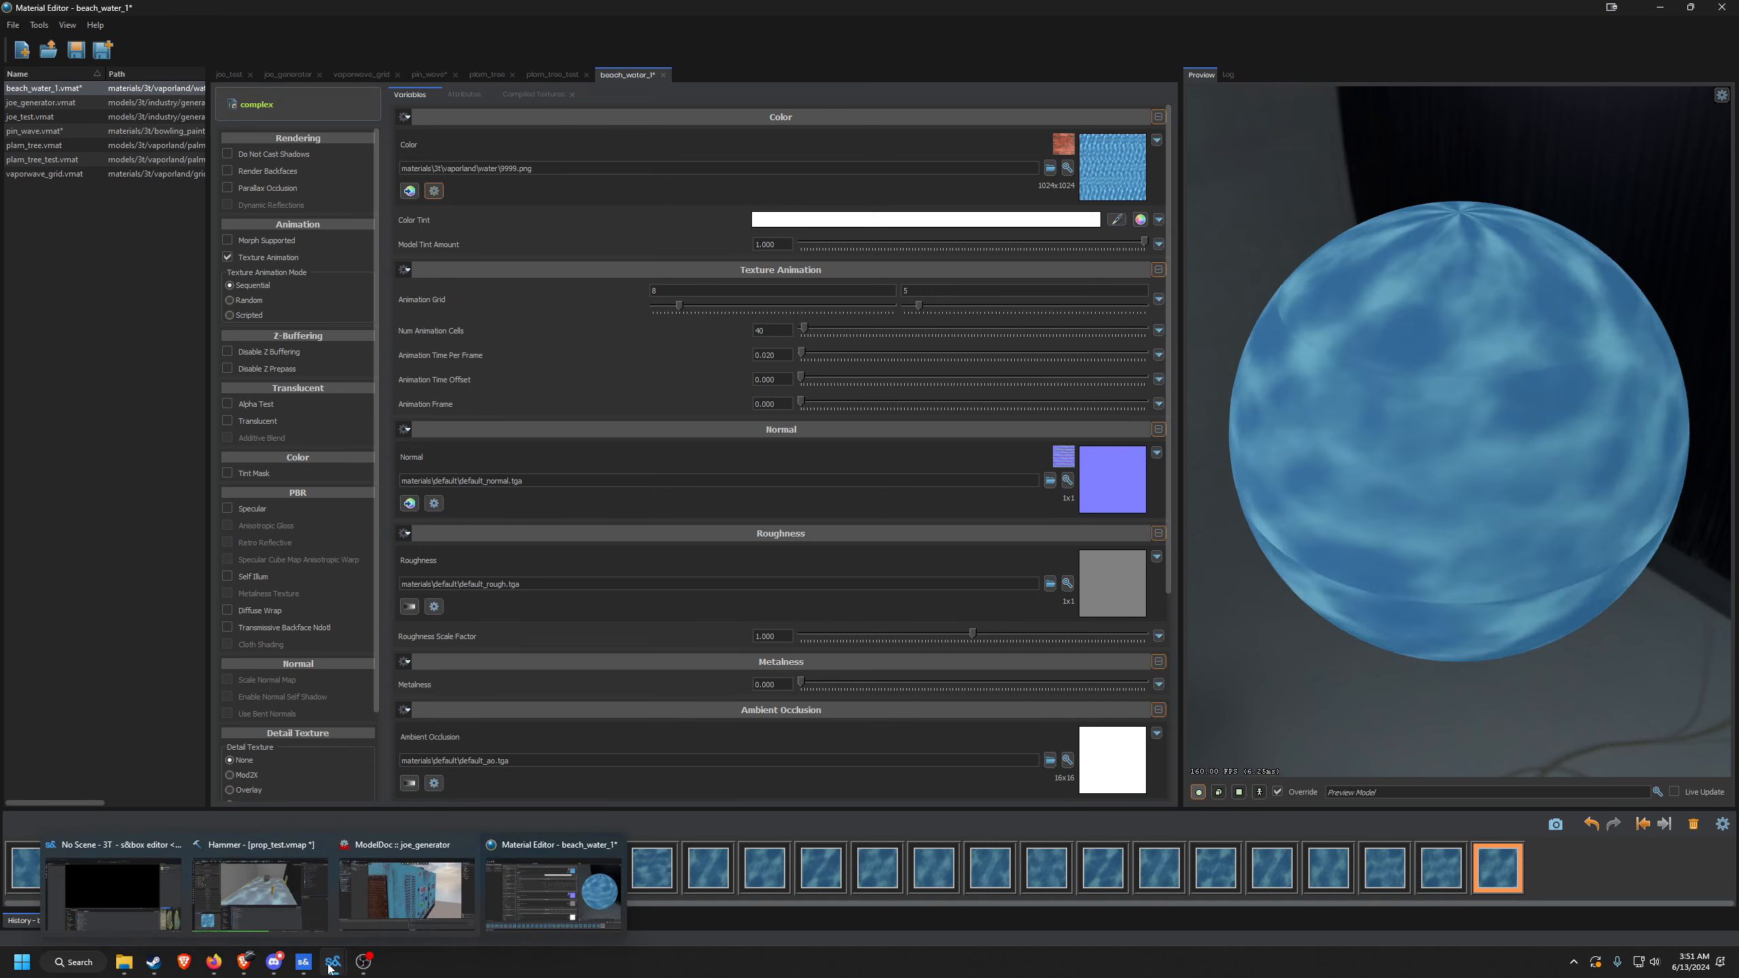
{"action": "left_click", "coordinate": [599, 891]}
{"action": "left_click", "coordinate": [1119, 141]}
{"action": "right_click_drag", "start_coordinate": [1120, 141], "coordinate": [1100, 299]}
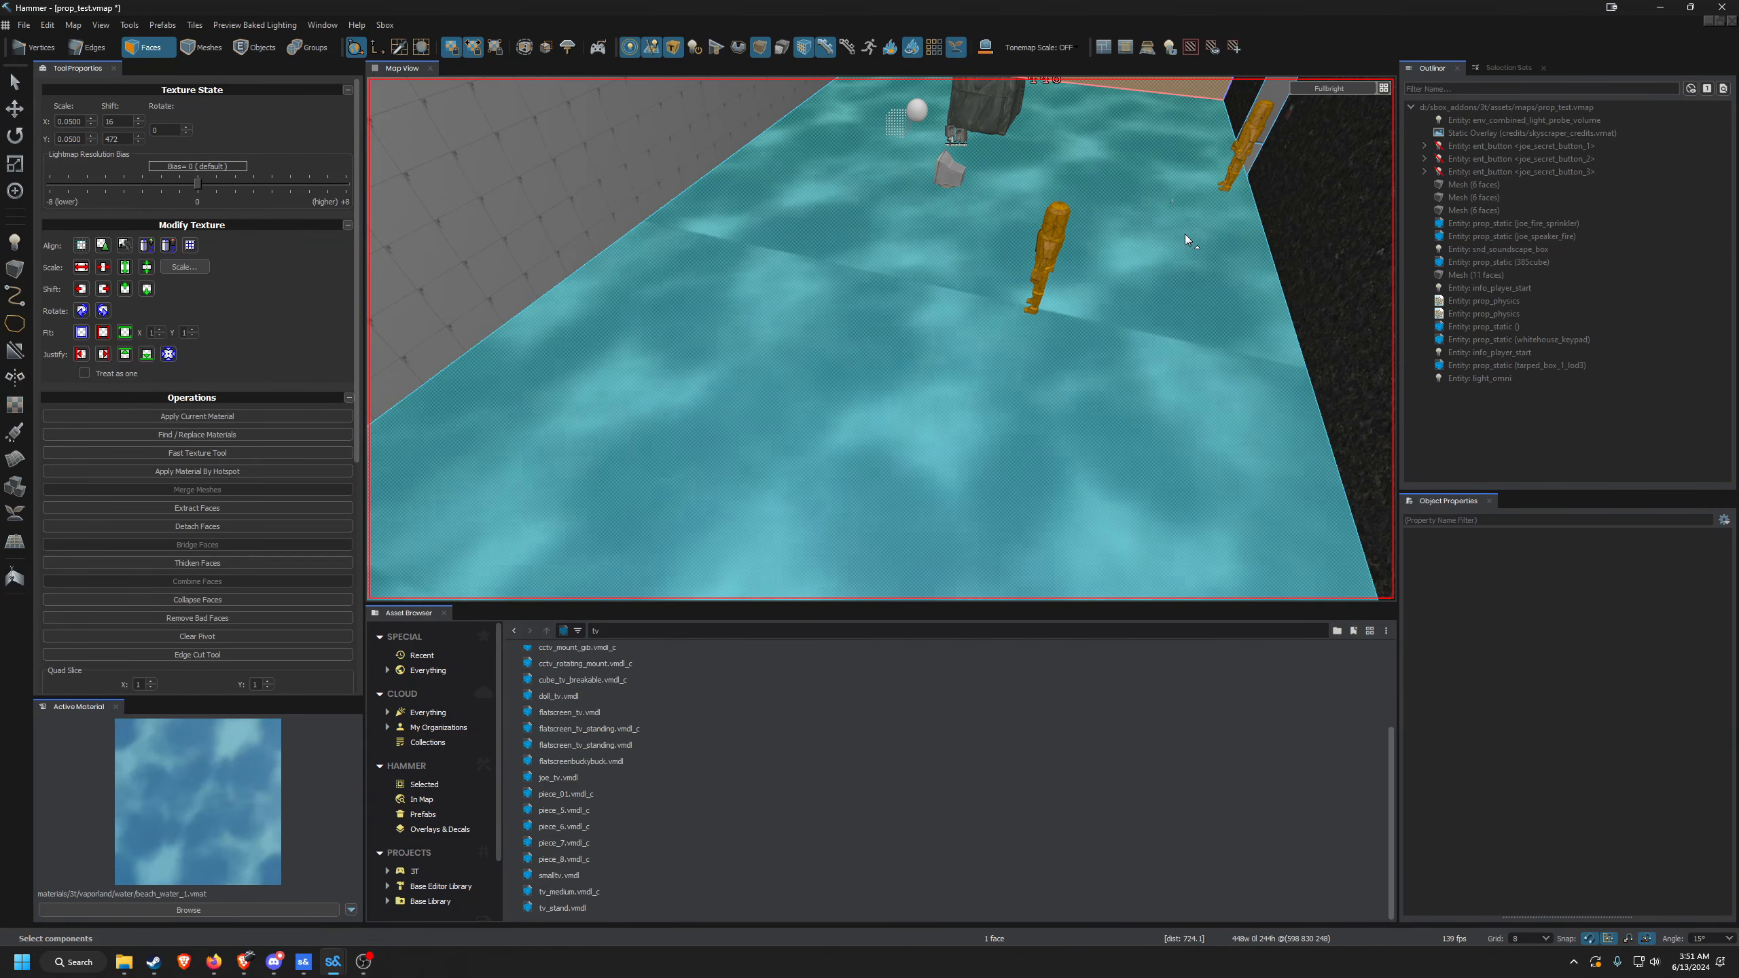
{"action": "right_click_drag", "start_coordinate": [1198, 136], "coordinate": [1209, 96]}
{"action": "right_click_drag", "start_coordinate": [881, 339], "coordinate": [878, 334]}
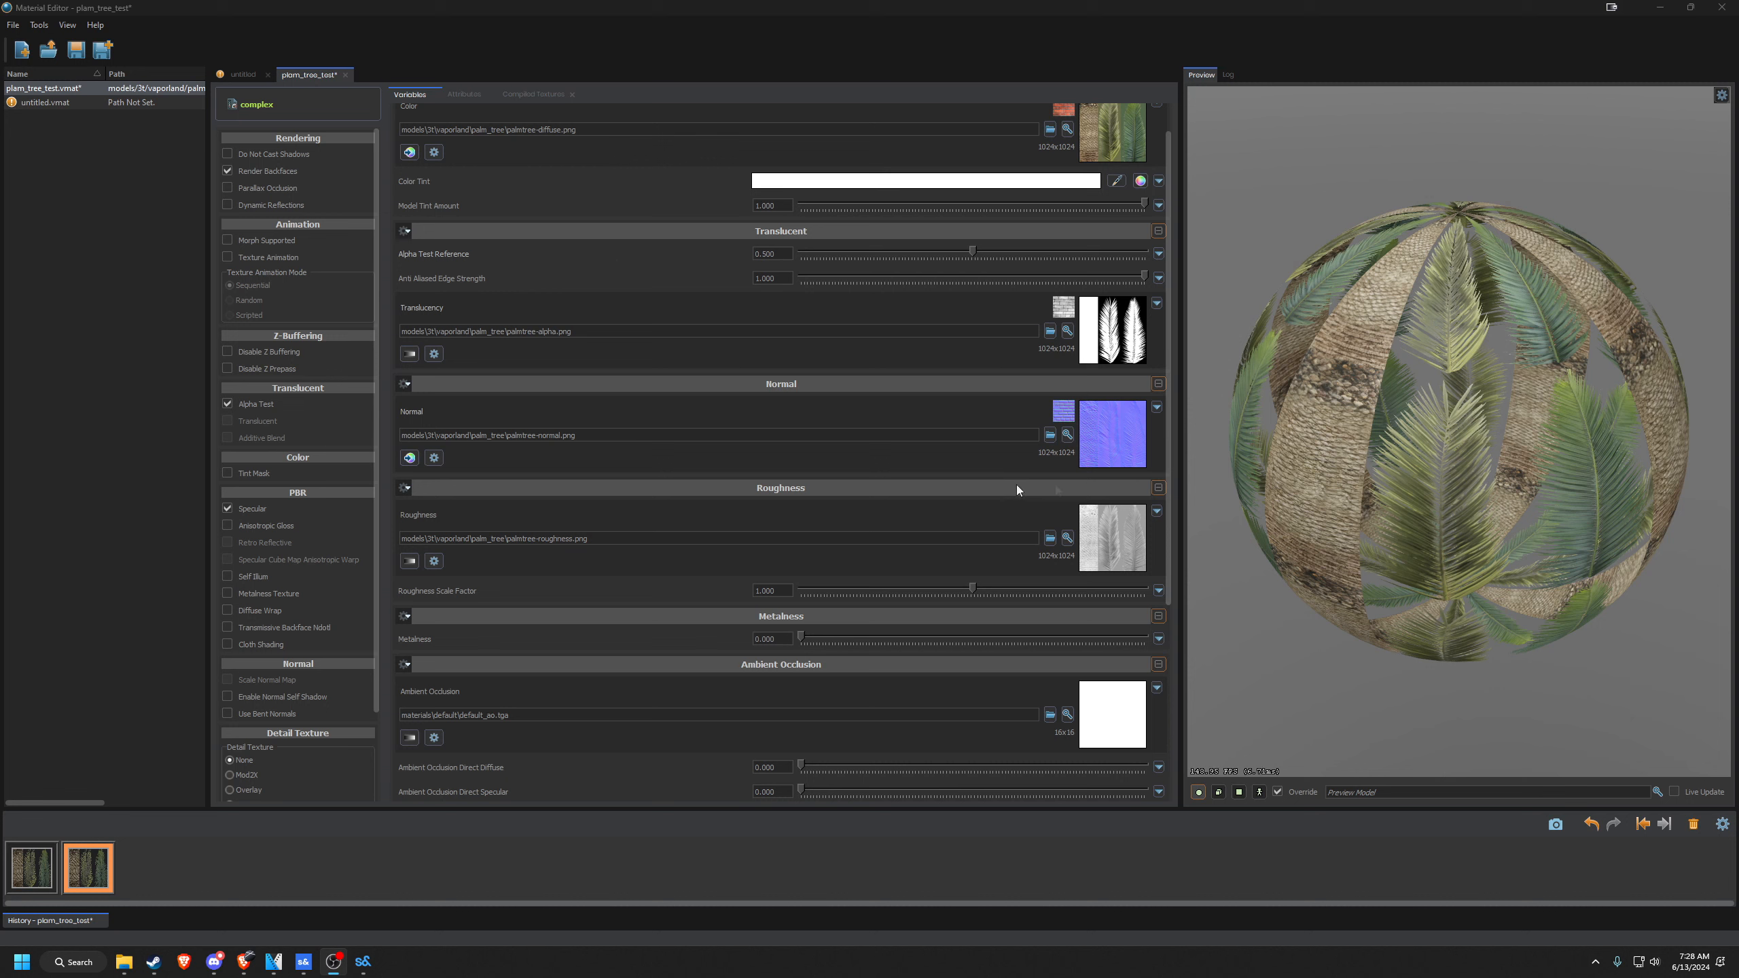
Enable Parallax Occlusion on the plam_tree_test material and look through its settings.
{"action": "left_click", "coordinate": [227, 187]}
{"action": "scroll", "coordinate": [810, 410], "scroll_direction": "down", "scroll_amount": 5}
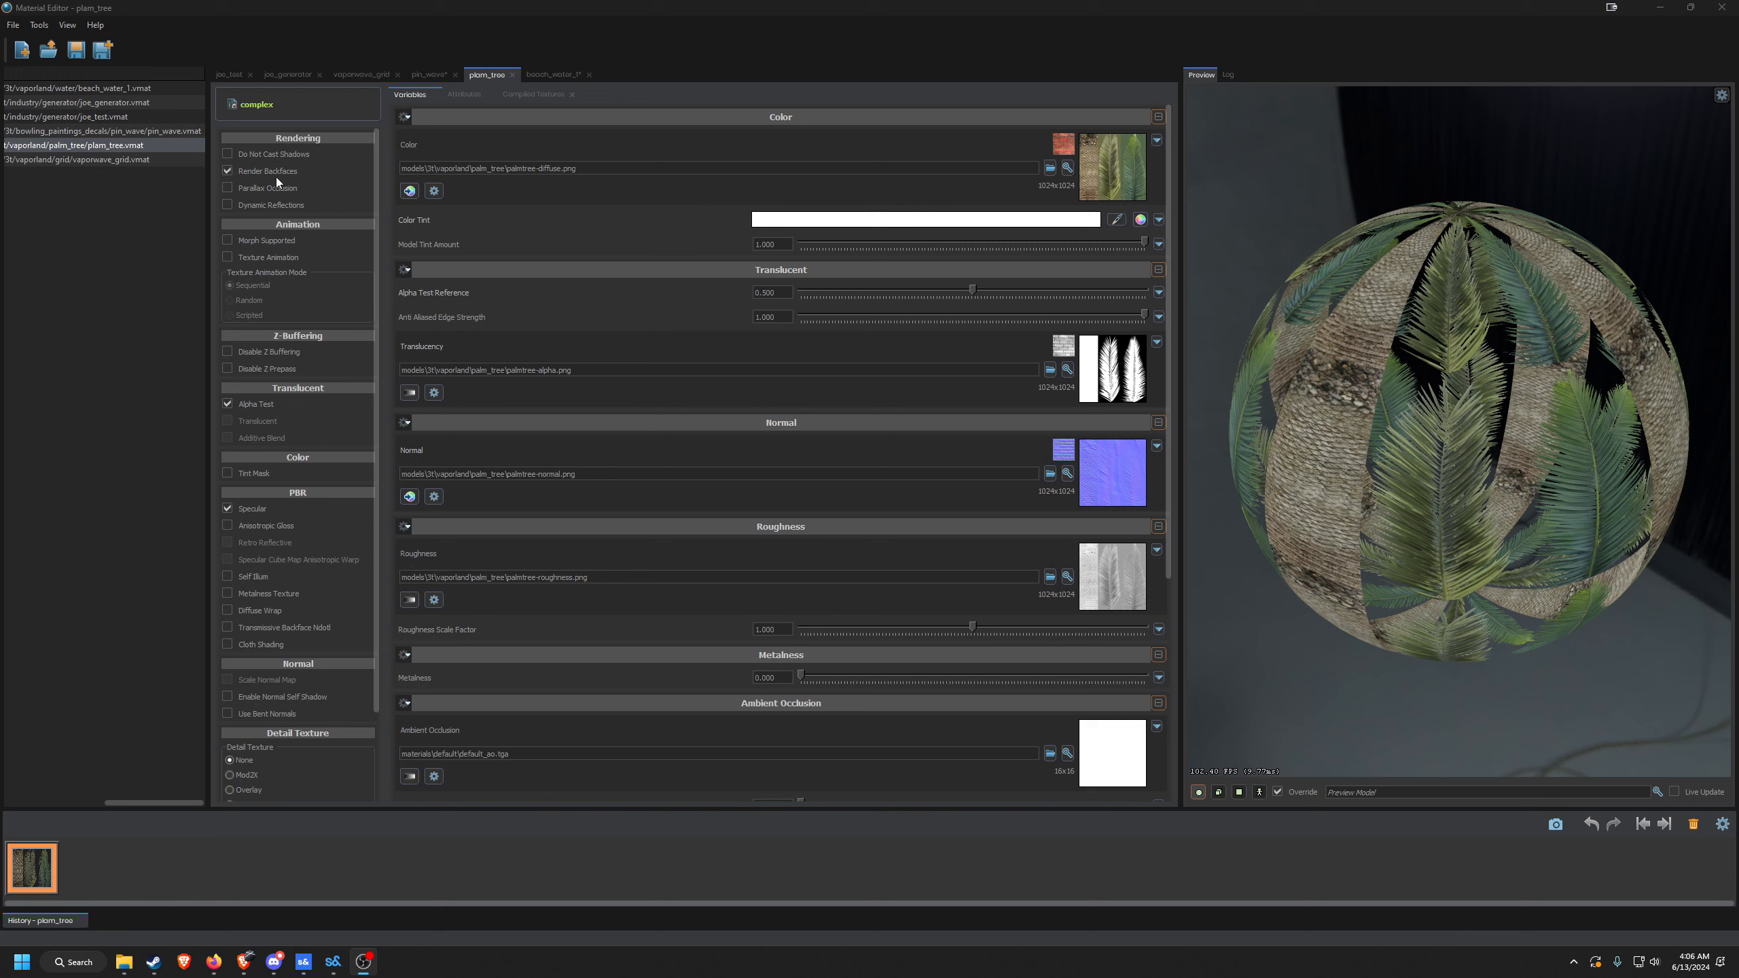
Turn off Render Backfaces on the plam_tree material, save it, and view the palm_tree_1 model in ModelDoc.
{"action": "left_click", "coordinate": [227, 171]}
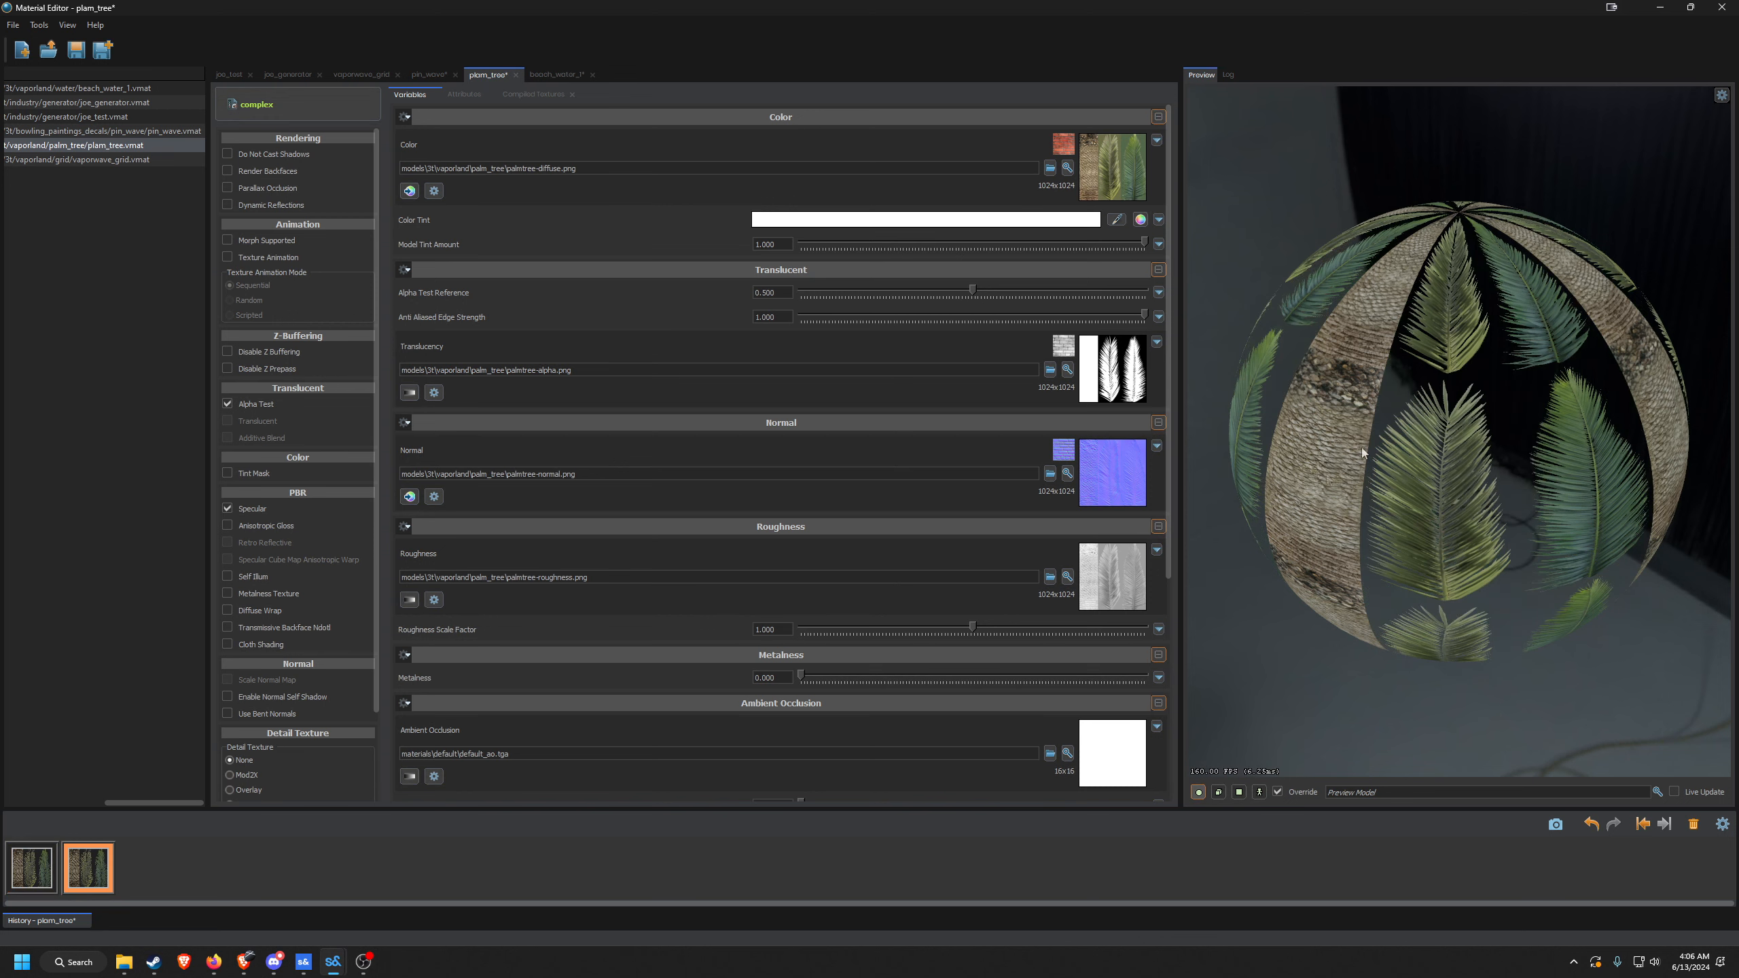
{"action": "left_click", "coordinate": [75, 50]}
{"action": "mouse_move", "coordinate": [364, 961]}
{"action": "left_click", "coordinate": [634, 884]}
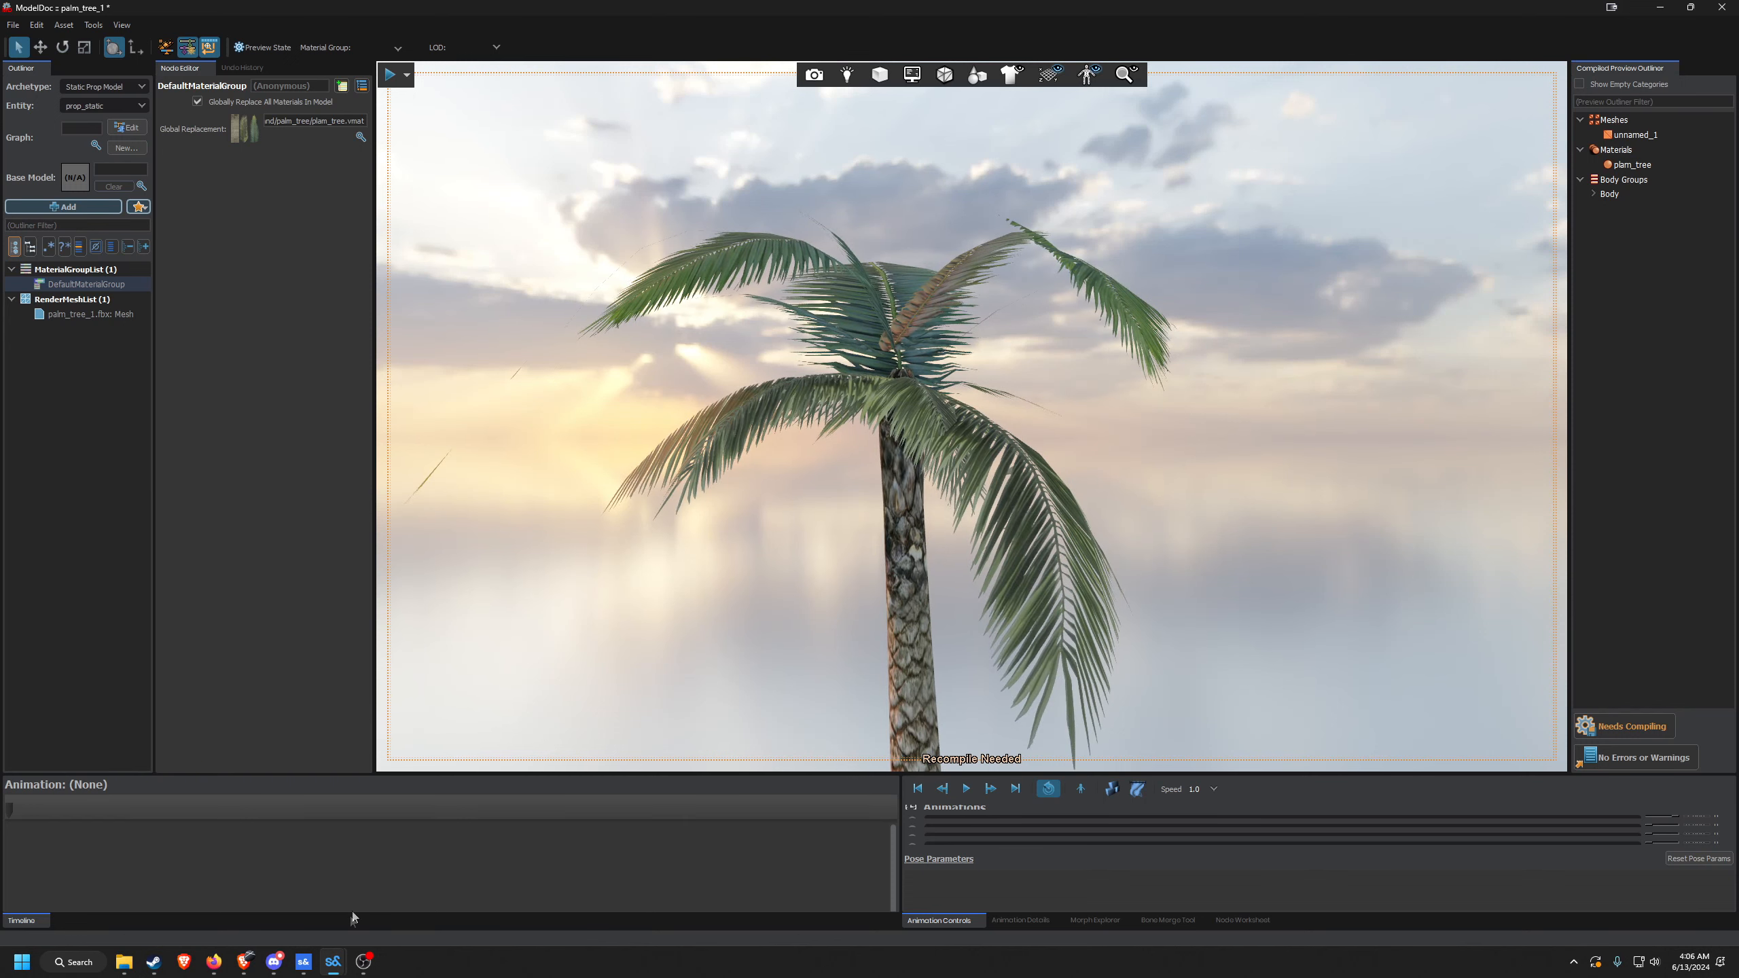
Turn Render Backfaces back on for plam_tree in the Material Editor and inspect the palm's leaves in ModelDoc.
{"action": "mouse_move", "coordinate": [341, 963]}
{"action": "left_click", "coordinate": [549, 914]}
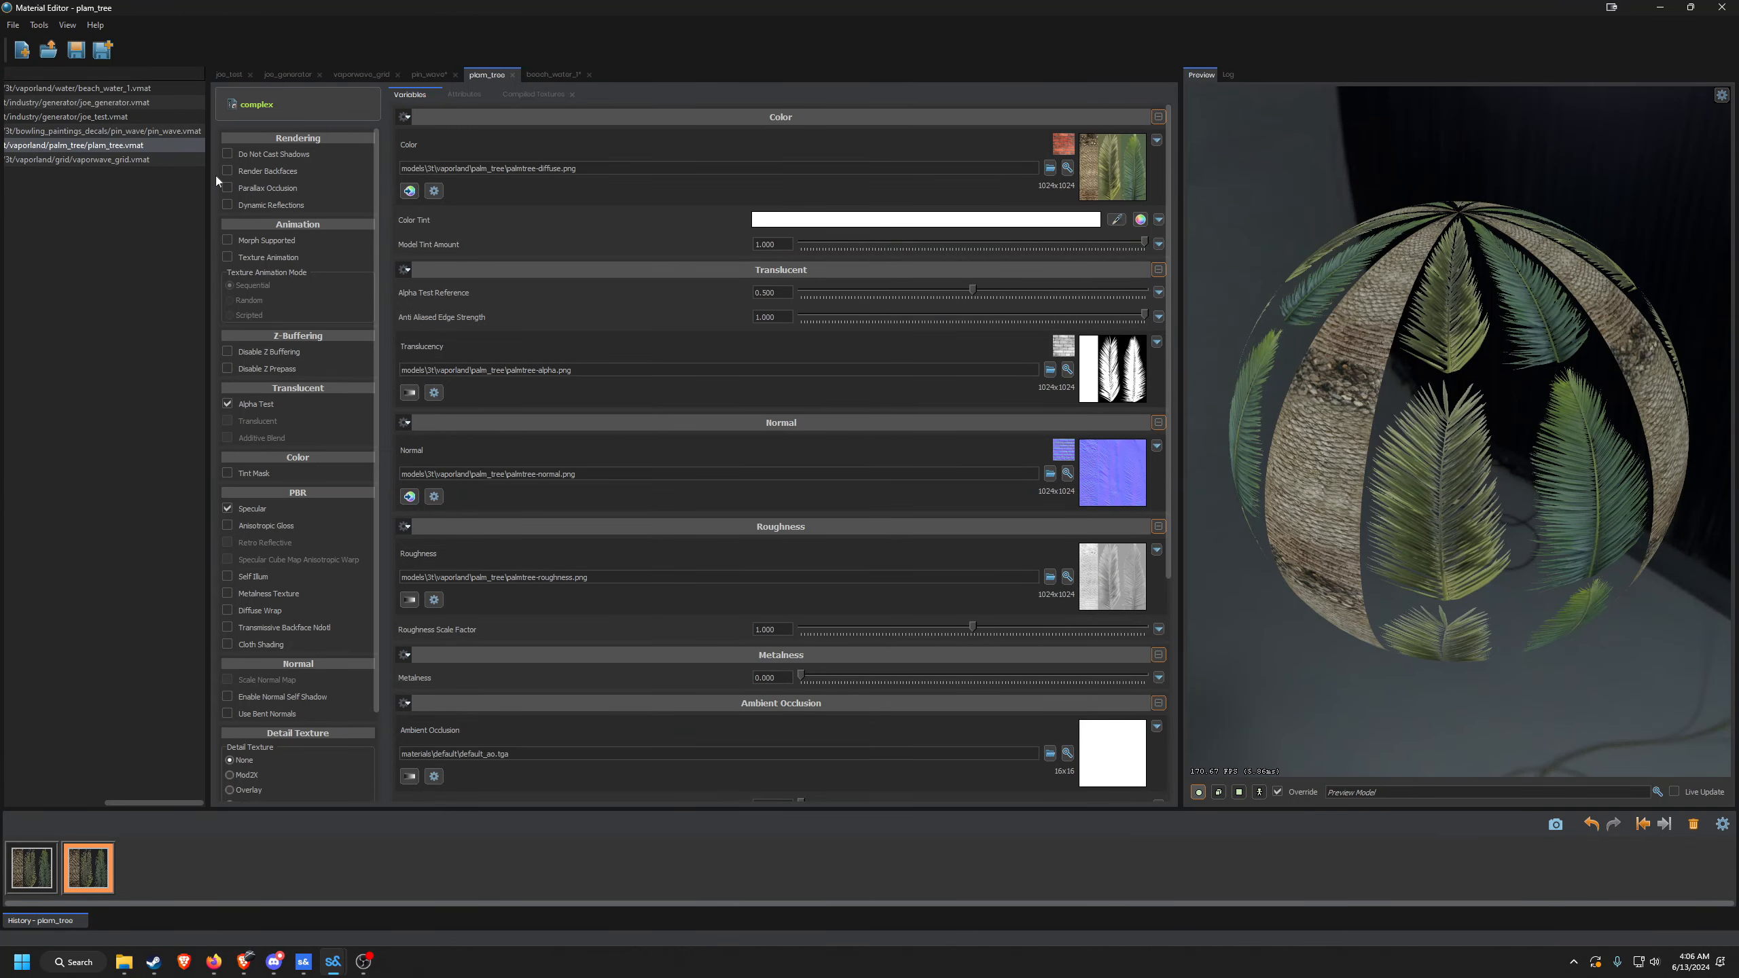
{"action": "mouse_move", "coordinate": [333, 962]}
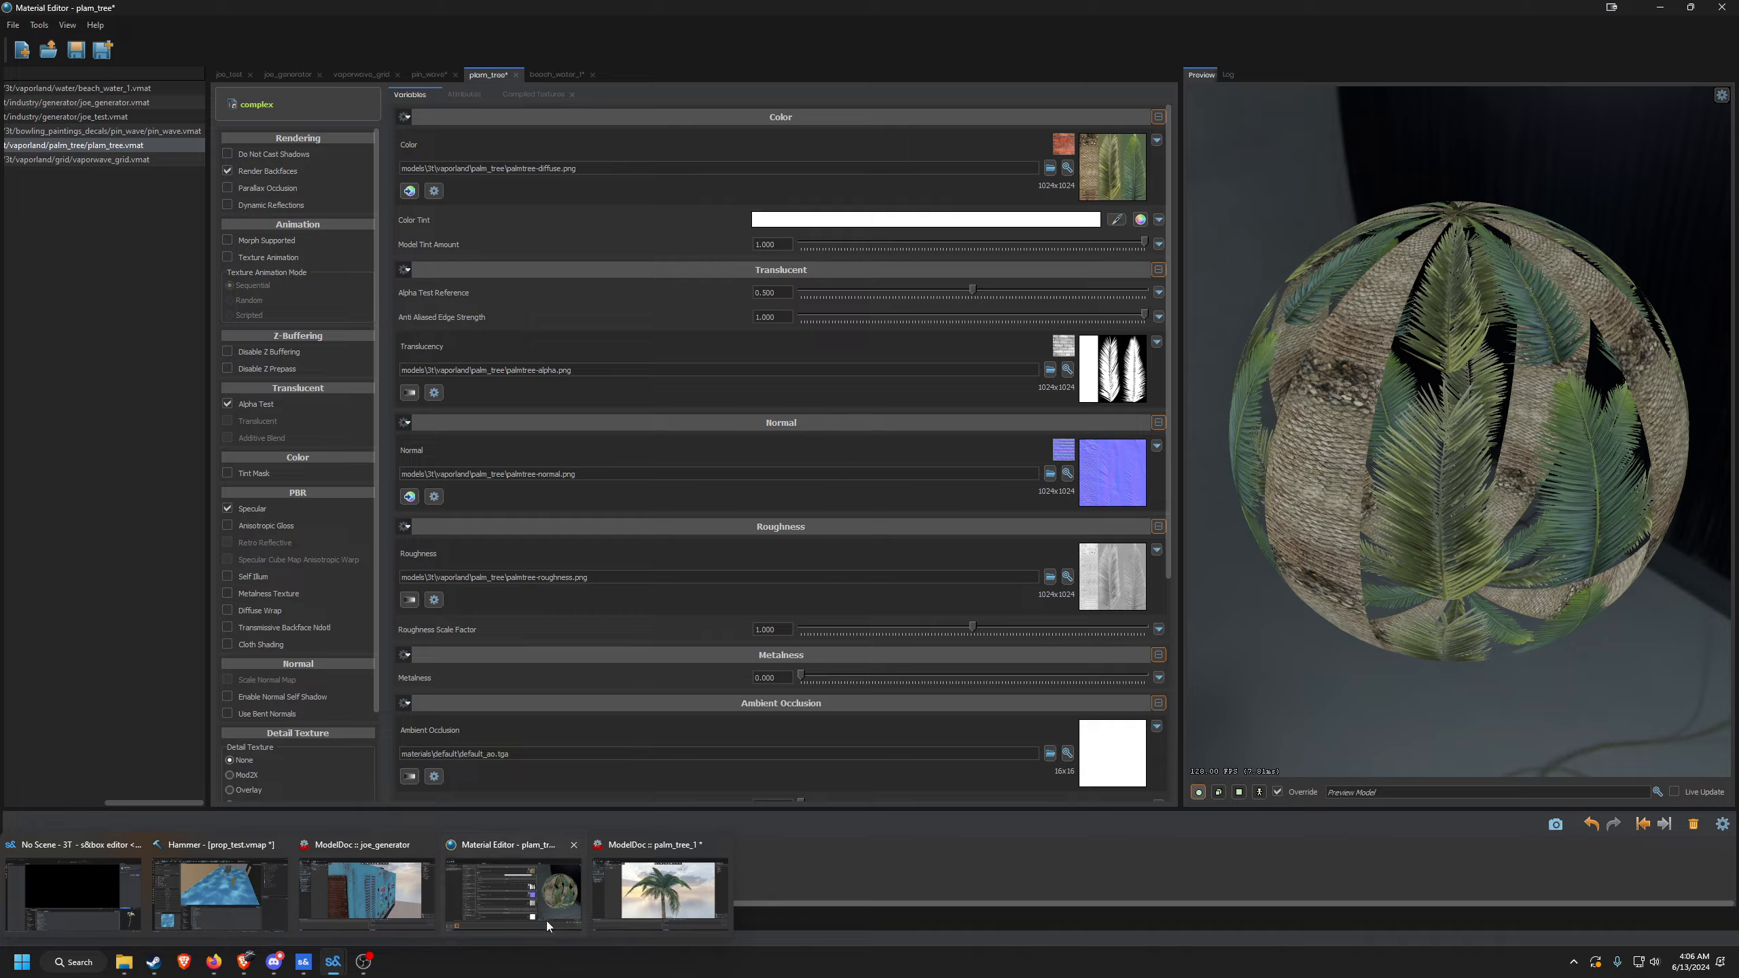
{"action": "left_click", "coordinate": [644, 837]}
{"action": "mouse_move", "coordinate": [857, 439]}
{"action": "right_mouse_down"}
{"action": "mouse_move", "coordinate": [880, 425]}
{"action": "mouse_move", "coordinate": [959, 438]}
{"action": "mouse_move", "coordinate": [890, 480]}
{"action": "mouse_move", "coordinate": [857, 439]}
{"action": "mouse_move", "coordinate": [862, 493]}
{"action": "mouse_move", "coordinate": [863, 438]}
{"action": "mouse_move", "coordinate": [822, 411]}
{"action": "mouse_move", "coordinate": [821, 453]}
{"action": "mouse_move", "coordinate": [832, 425]}
{"action": "mouse_move", "coordinate": [918, 479]}
{"action": "mouse_move", "coordinate": [859, 437]}
{"action": "right_mouse_up"}
{"action": "key", "text": "w"}
{"action": "key", "text": "s"}
{"action": "key", "text": "w"}
{"action": "key", "text": "s"}
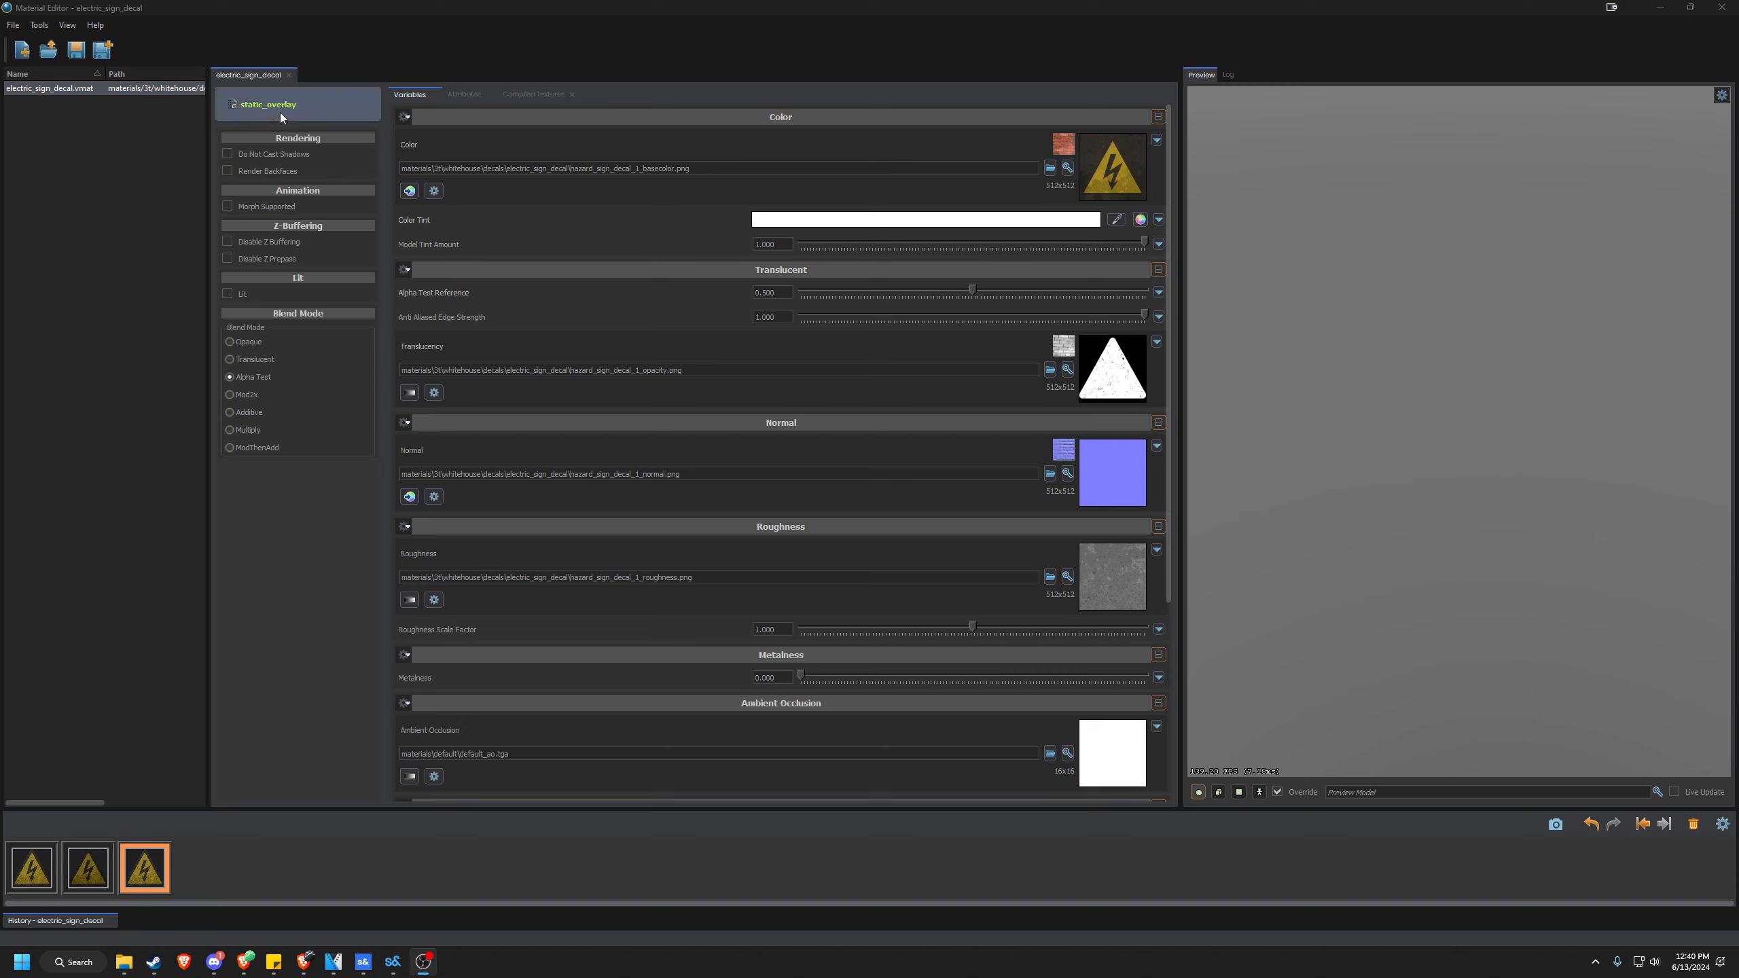
Search the shaders for "static" and choose static_overlay as the electric_sign_decal material's shader.
{"action": "left_click", "coordinate": [355, 104]}
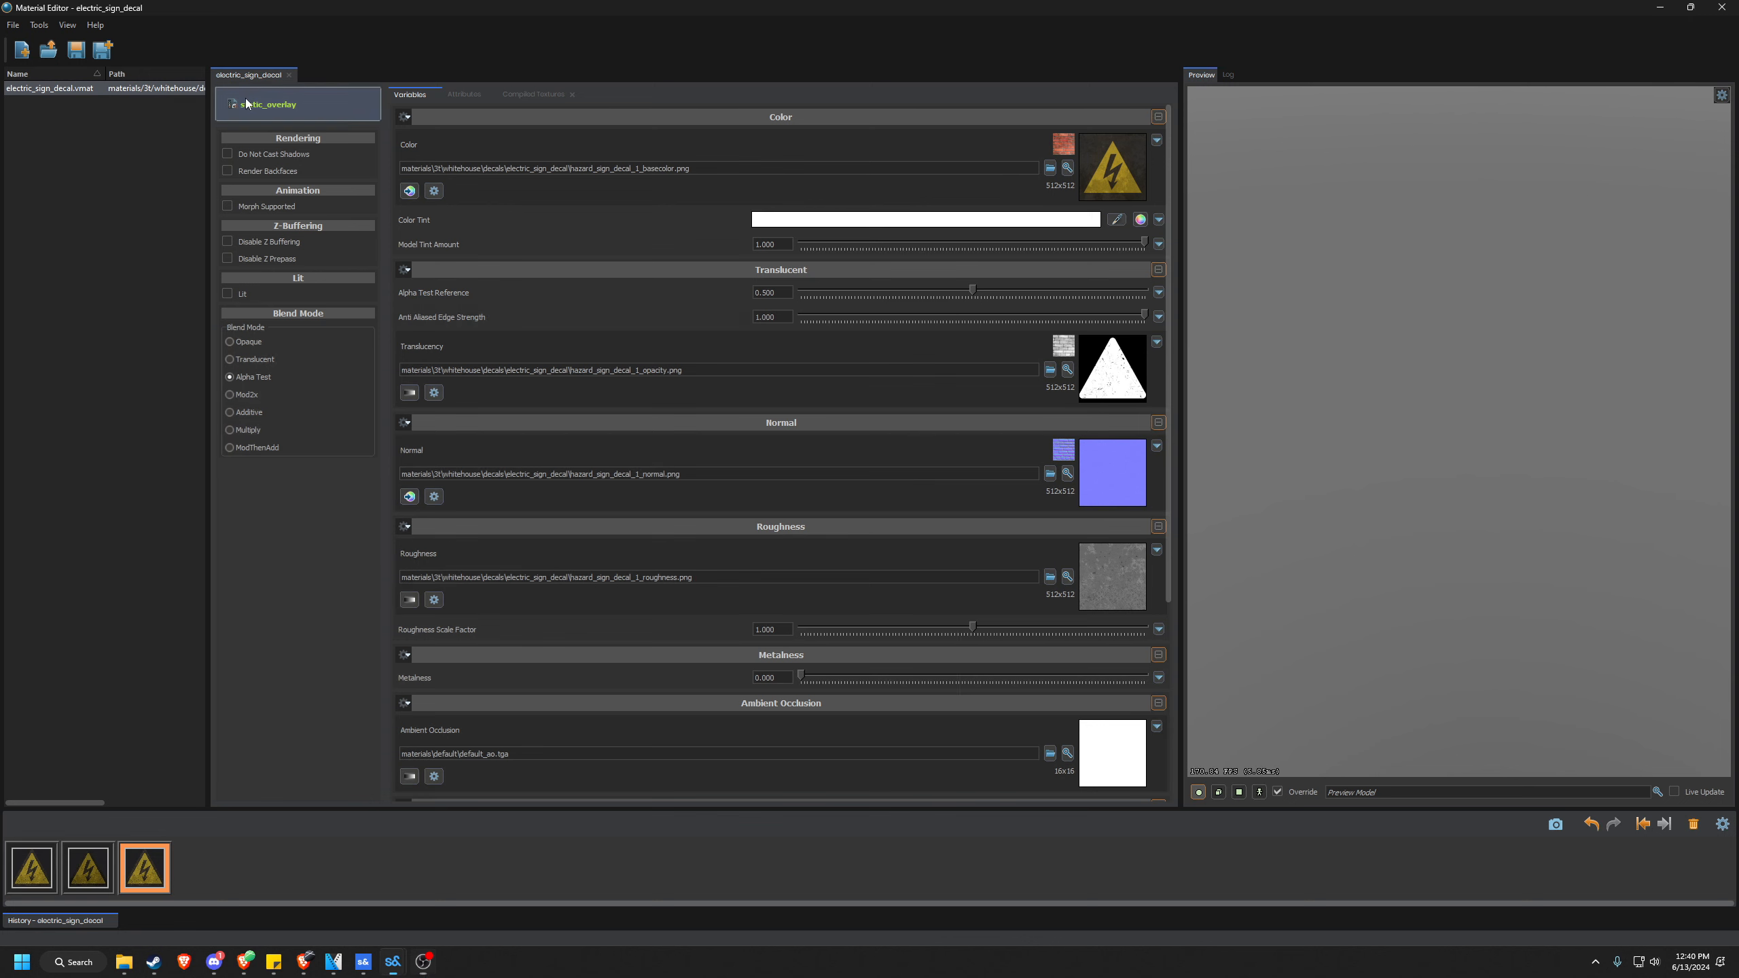
{"action": "key", "text": "BackSpace"}
{"action": "key", "text": "BackSpace"}
{"action": "key", "text": "BackSpace"}
{"action": "key", "text": "BackSpace"}
{"action": "key", "text": "BackSpace"}
{"action": "type", "text": "static"}
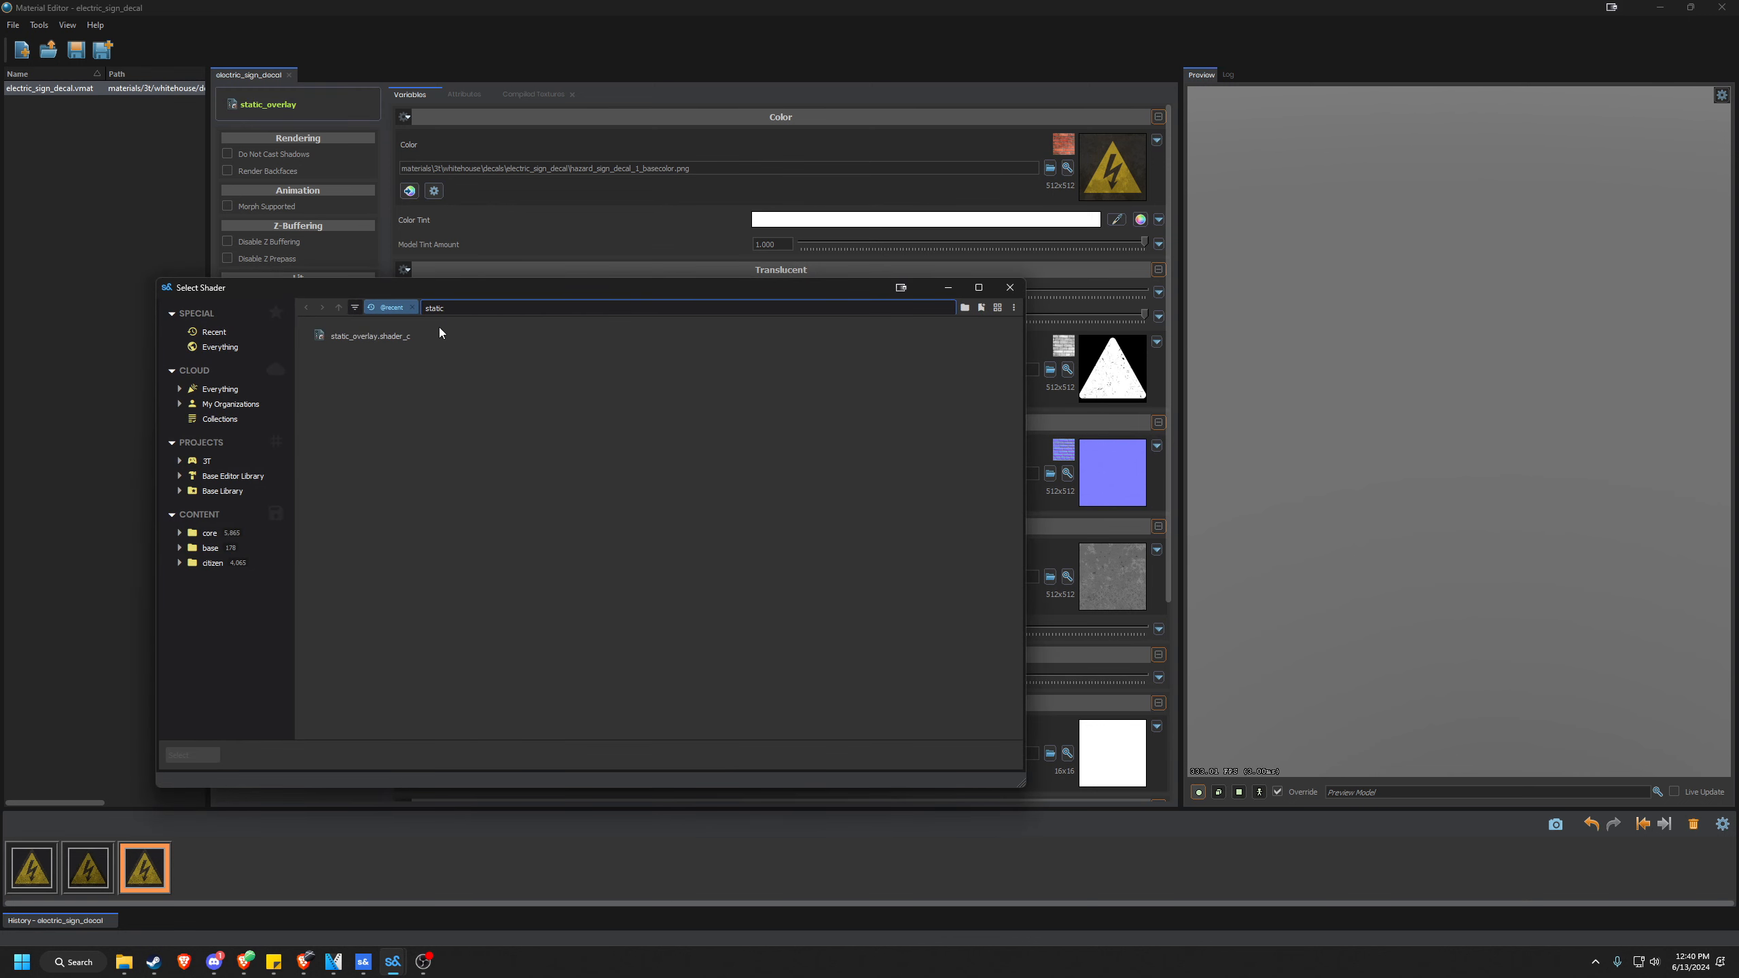
{"action": "double_click", "coordinate": [388, 336]}
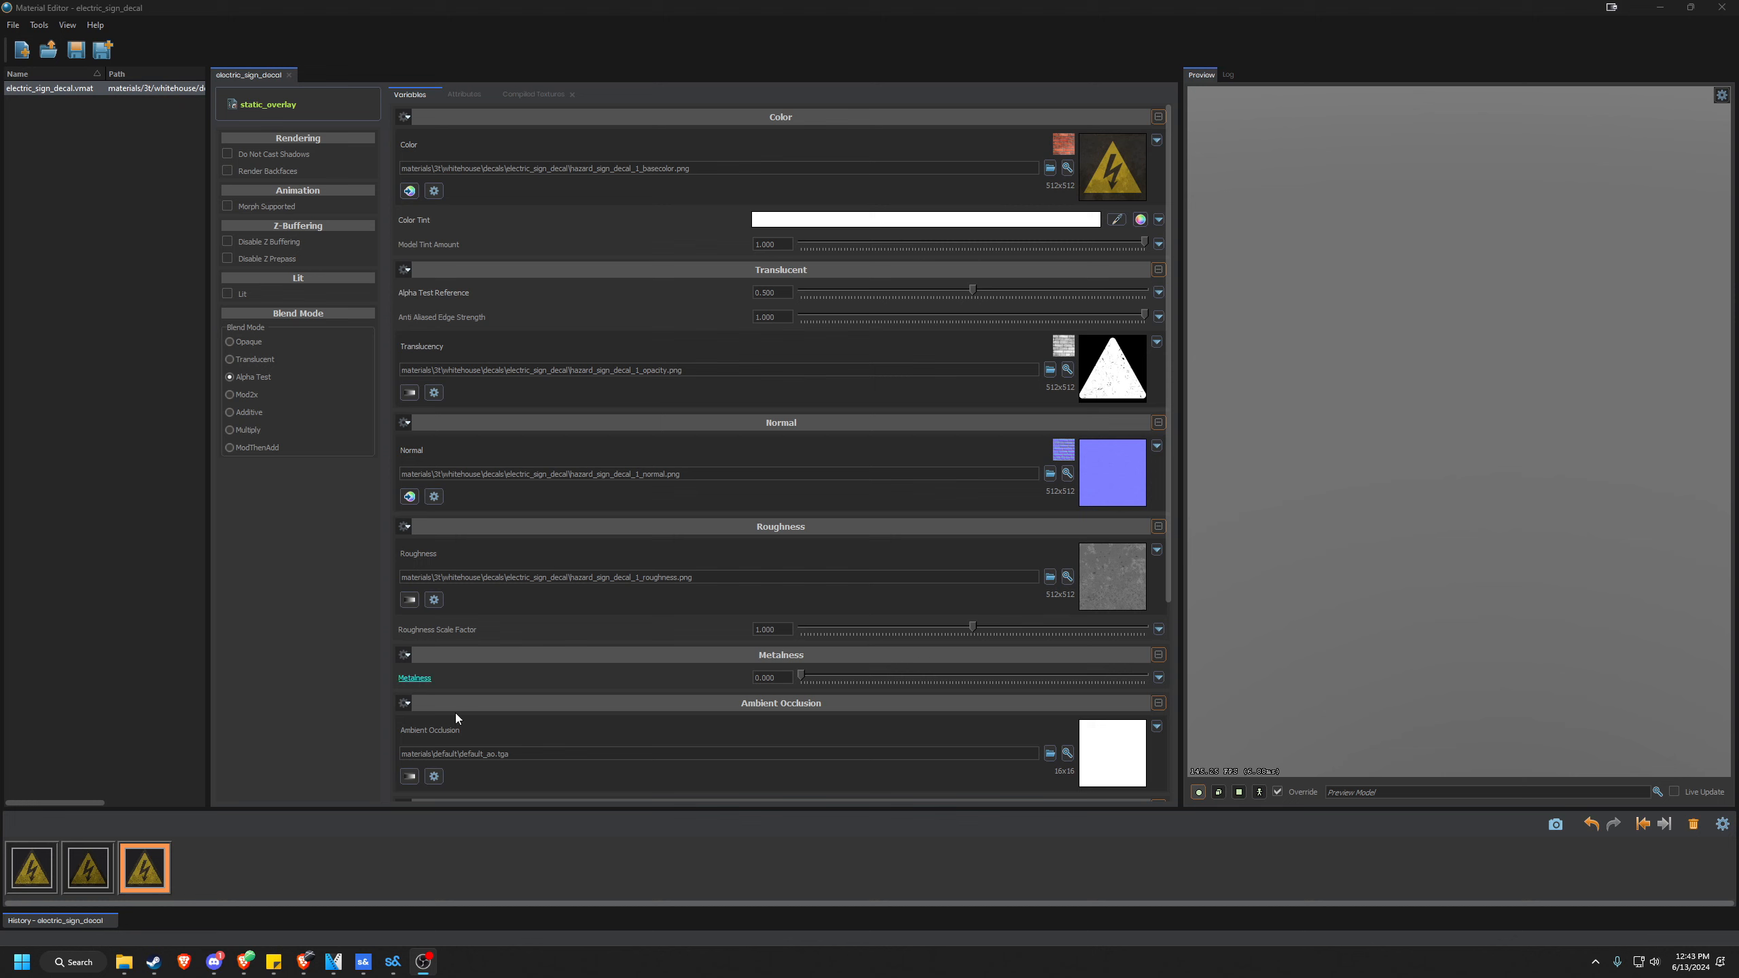
Switch to Hammer, place the electric sign decal as an overlay on the dark wall, and nudge it two grid steps sideways.
{"action": "mouse_move", "coordinate": [394, 962]}
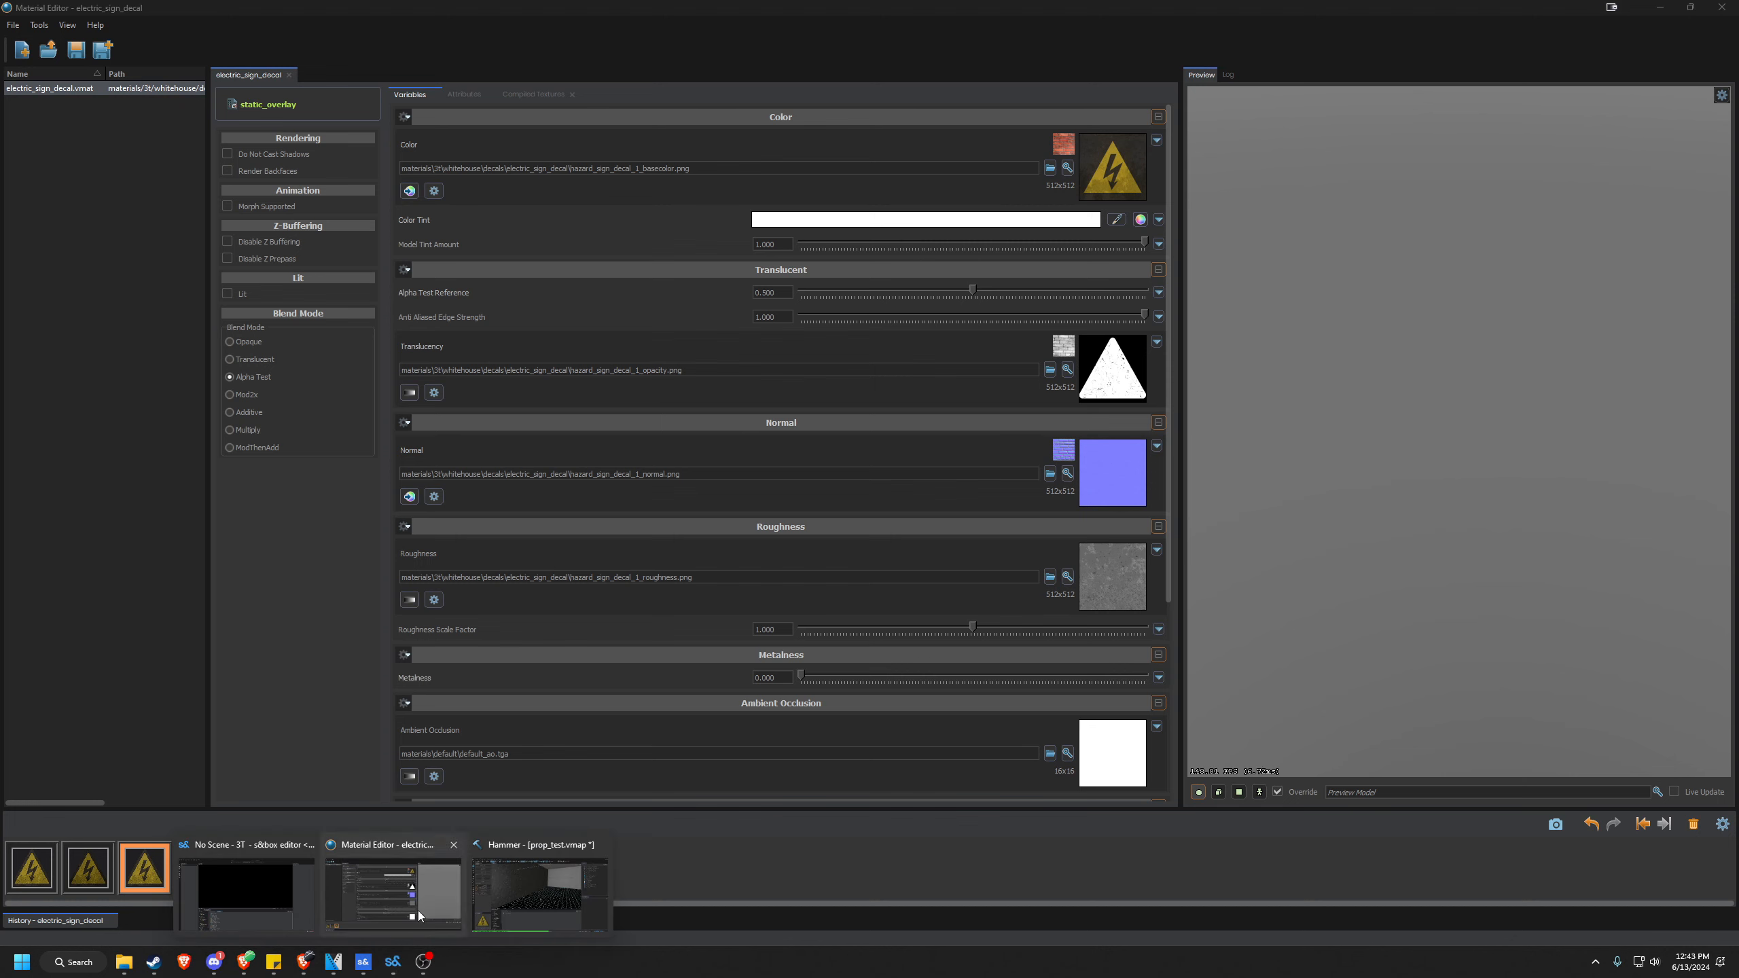
{"action": "left_click", "coordinate": [558, 891]}
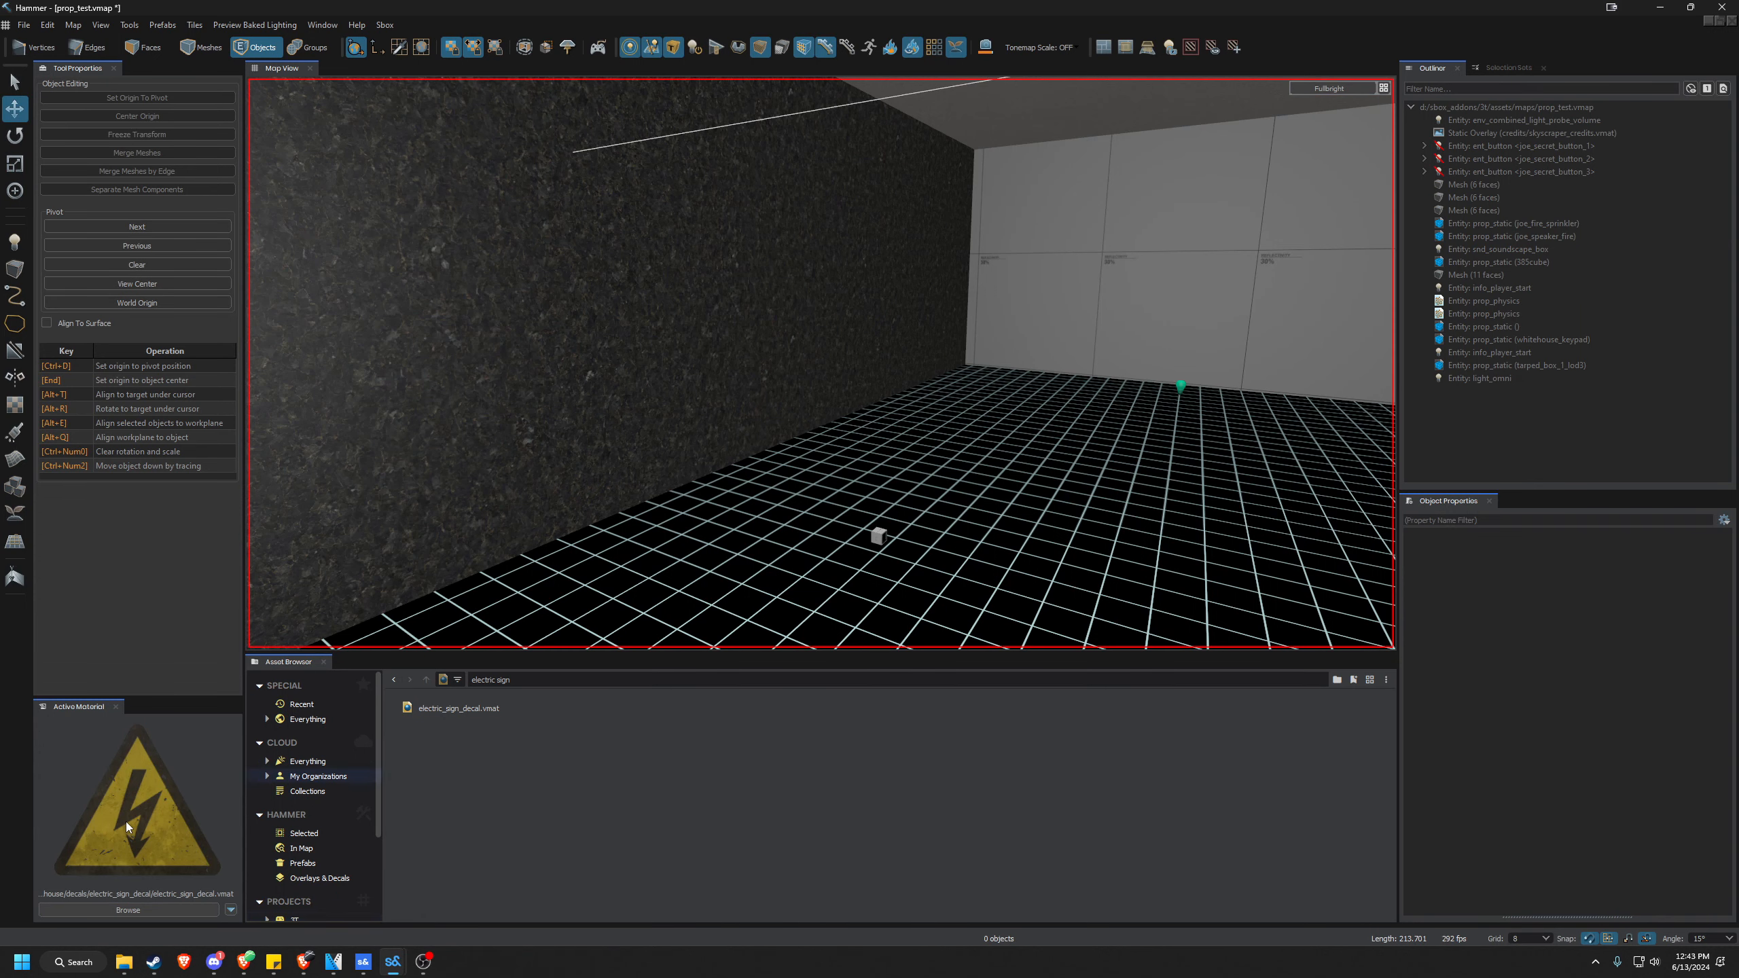
{"action": "left_click_drag", "start_coordinate": [125, 824], "coordinate": [687, 348]}
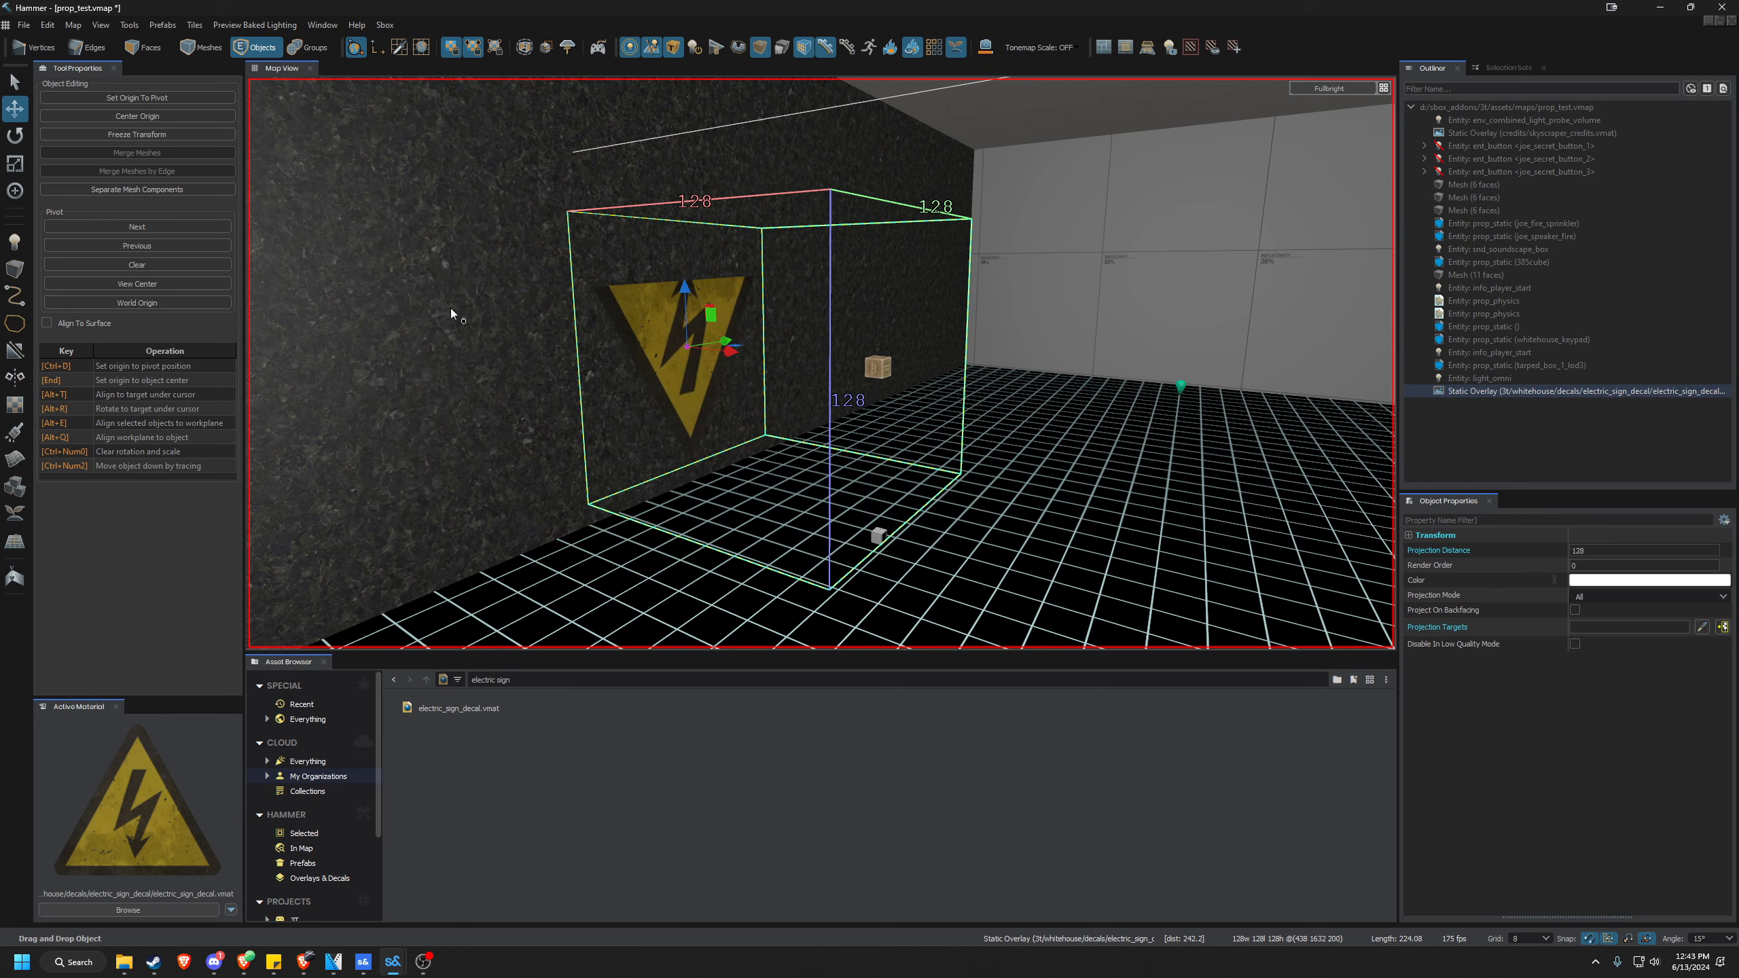
{"action": "right_click_drag", "start_coordinate": [627, 314], "coordinate": [626, 314]}
{"action": "key", "text": "a"}
{"action": "key", "text": "Left"}
{"action": "key", "text": "Left"}
{"action": "key", "text": "d"}
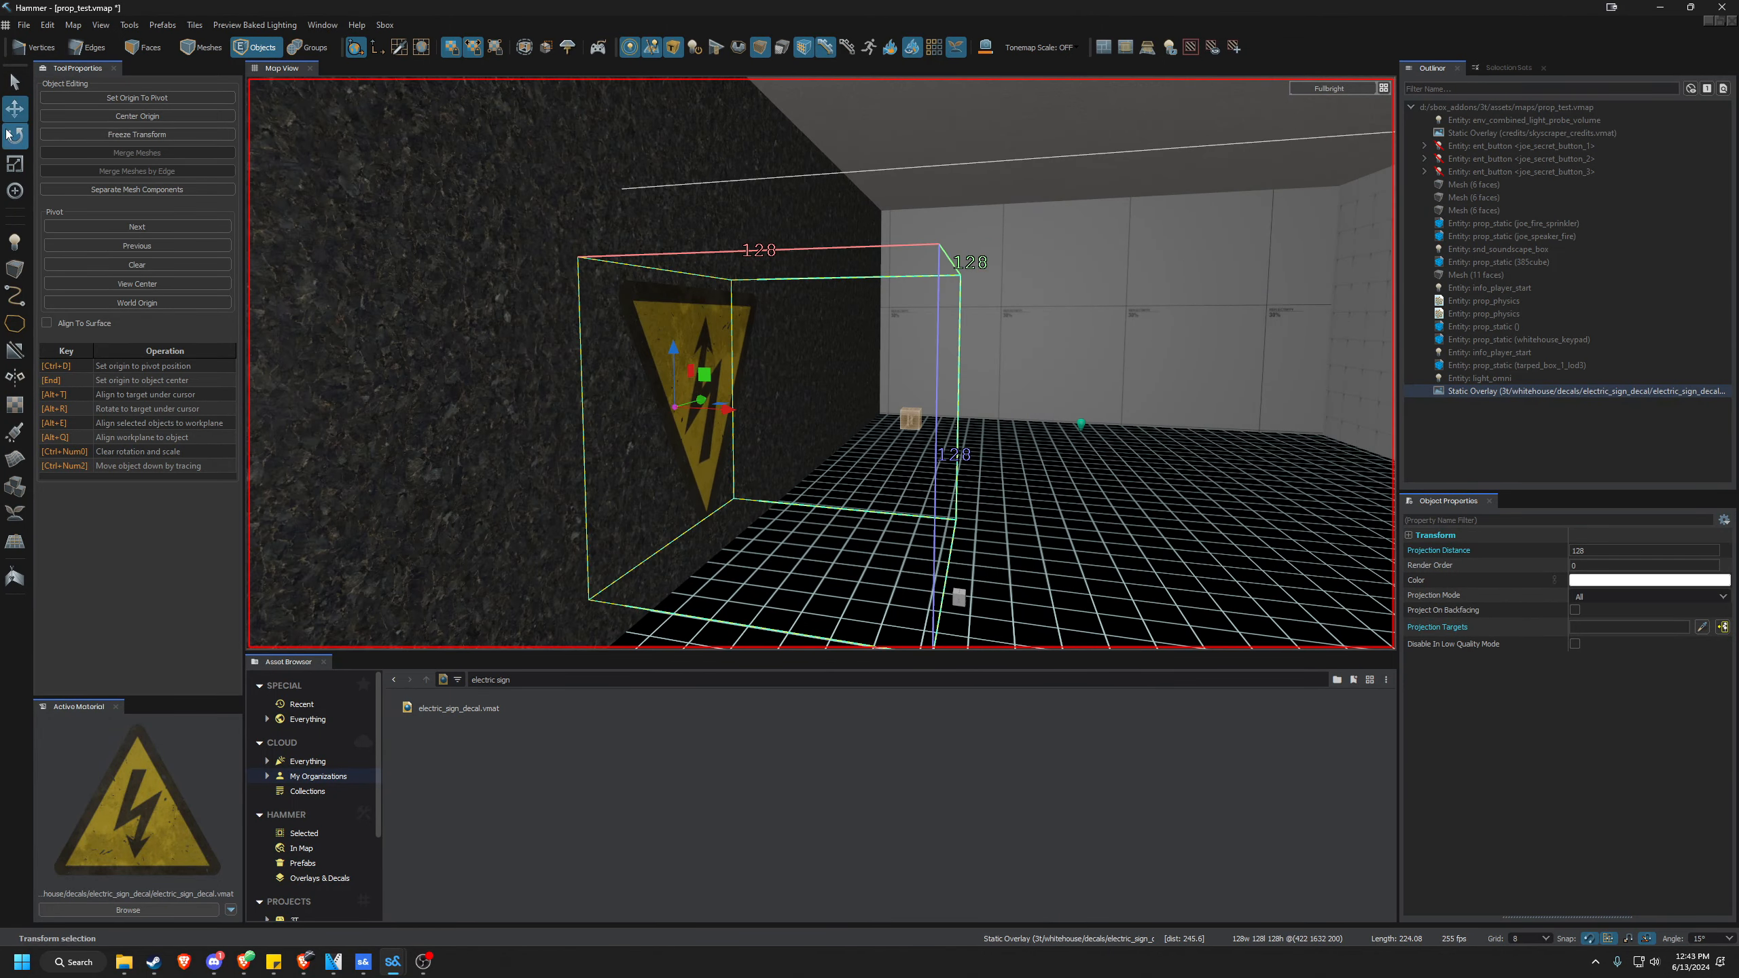
Rotate the sign overlay 180 degrees so its triangle points upward, and return to the Material Editor.
{"action": "left_click", "coordinate": [15, 138]}
{"action": "right_click_drag", "start_coordinate": [776, 356], "coordinate": [777, 356]}
{"action": "key", "text": "w"}
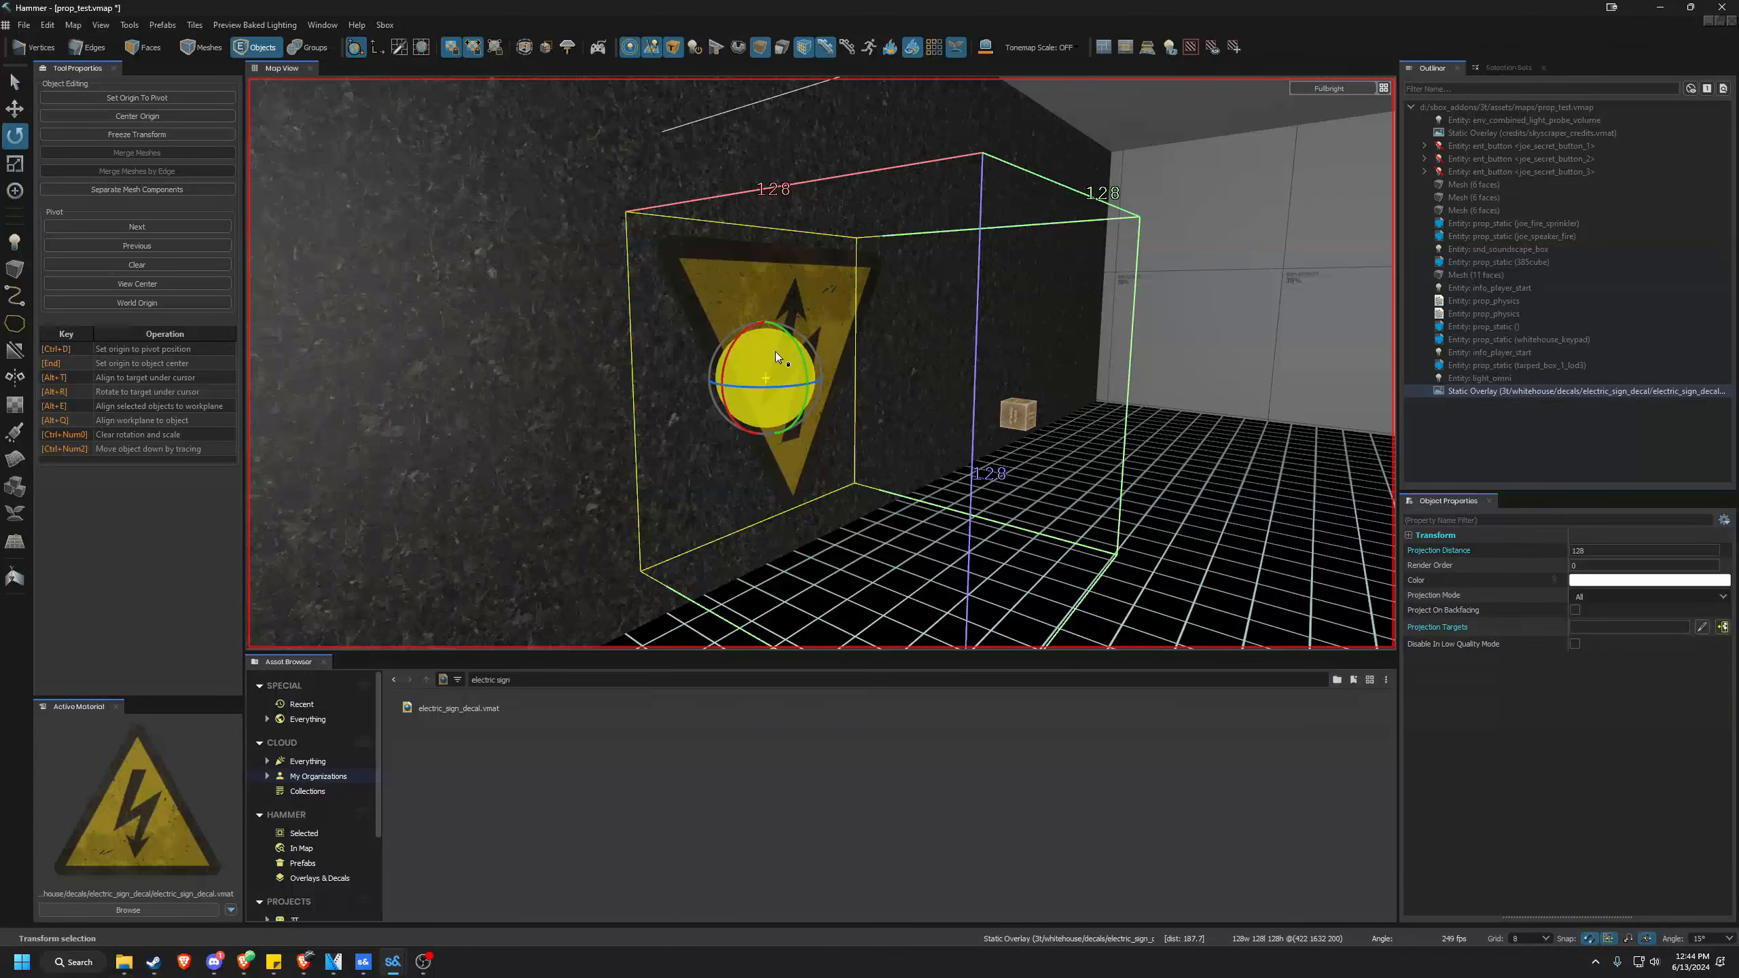
{"action": "left_click_drag", "start_coordinate": [775, 350], "coordinate": [864, 503]}
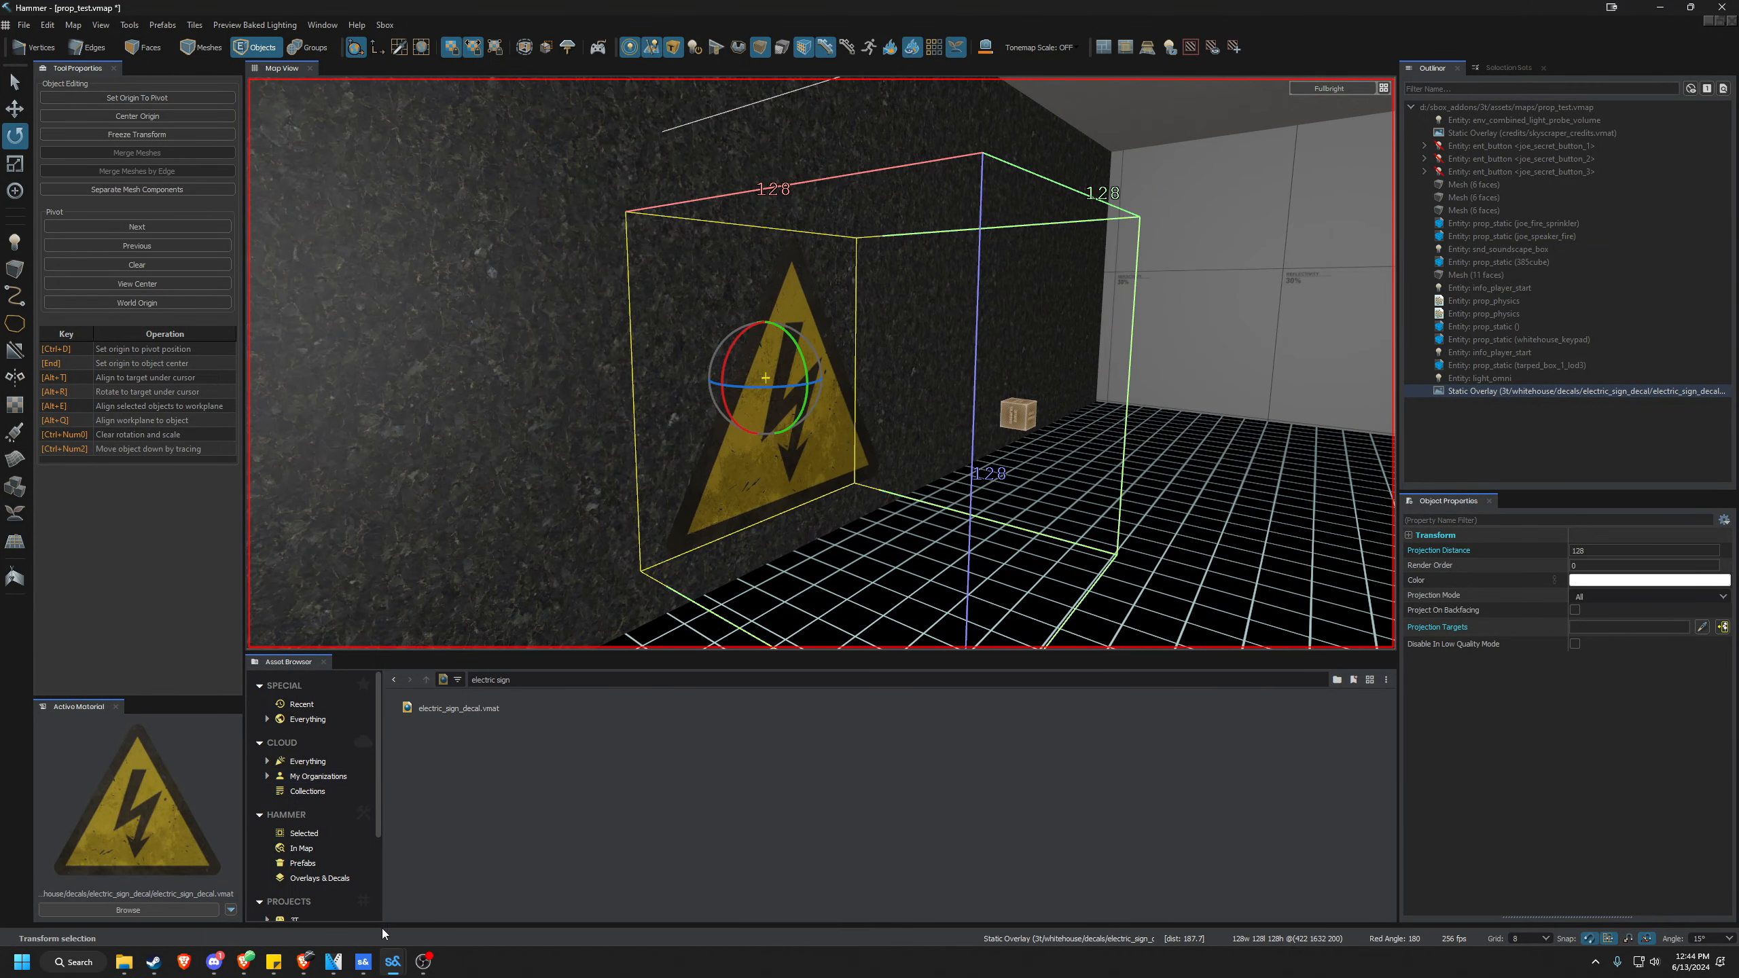
{"action": "mouse_move", "coordinate": [393, 972]}
{"action": "left_click", "coordinate": [393, 891]}
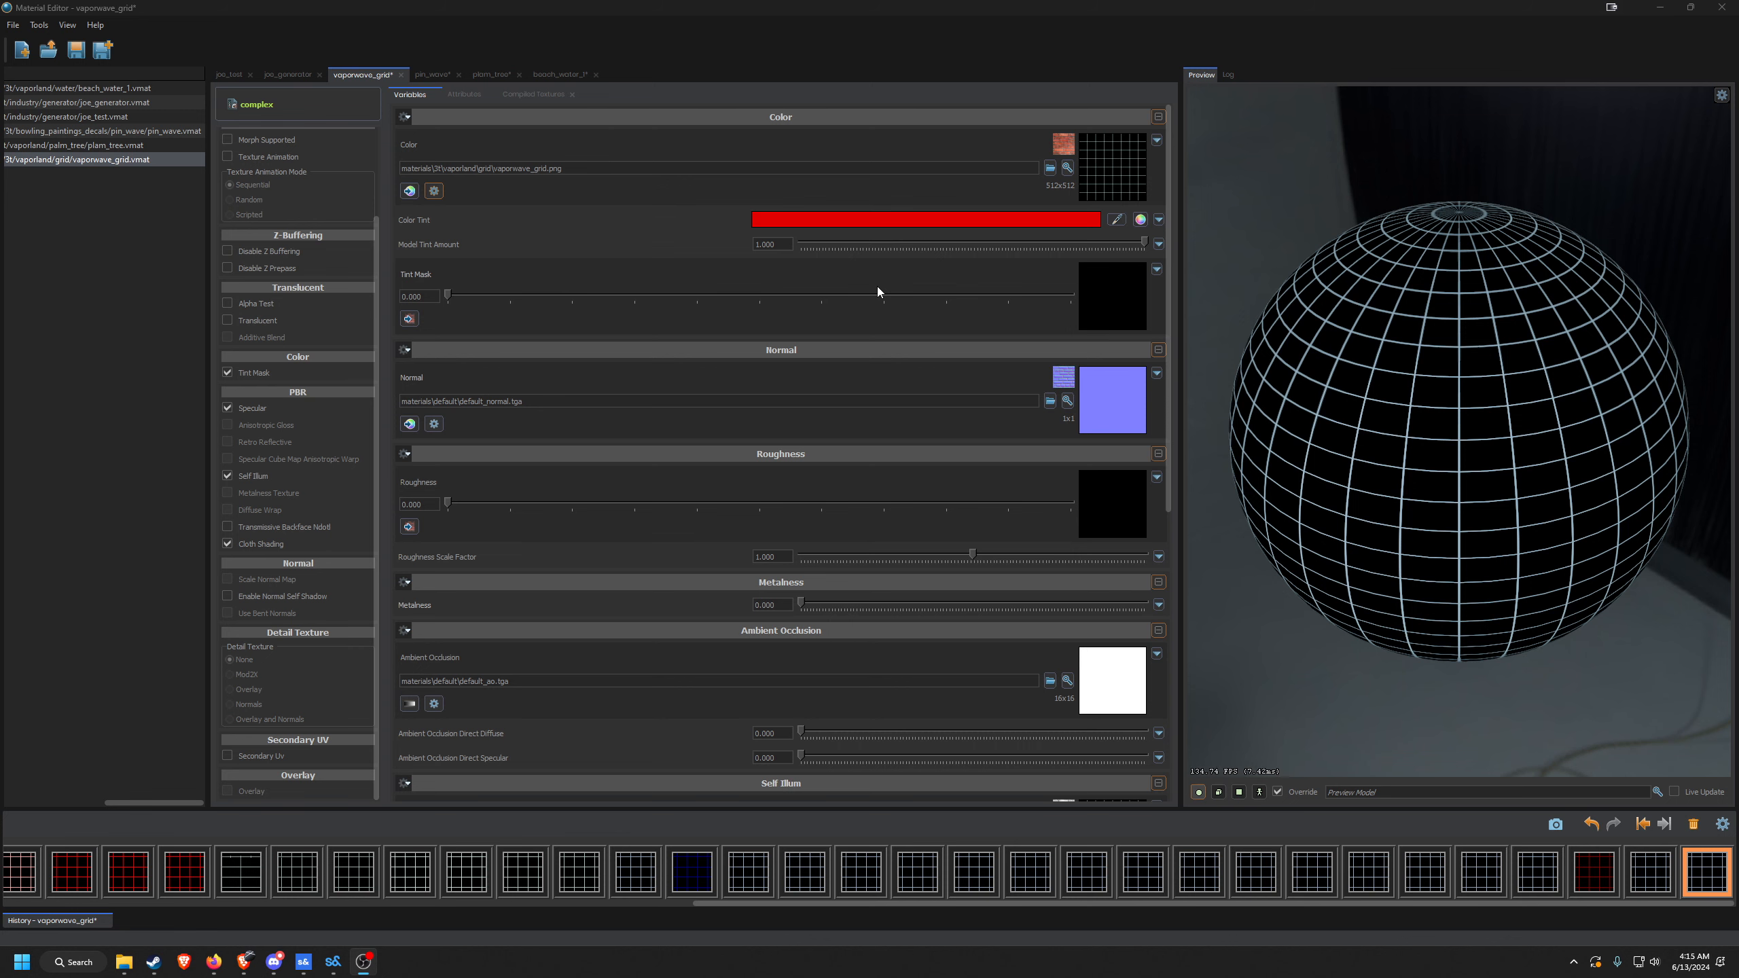
Turn Tint Mask off and on again on the vaporwave_grid material and raise its mask value to the maximum.
{"action": "left_click", "coordinate": [229, 371]}
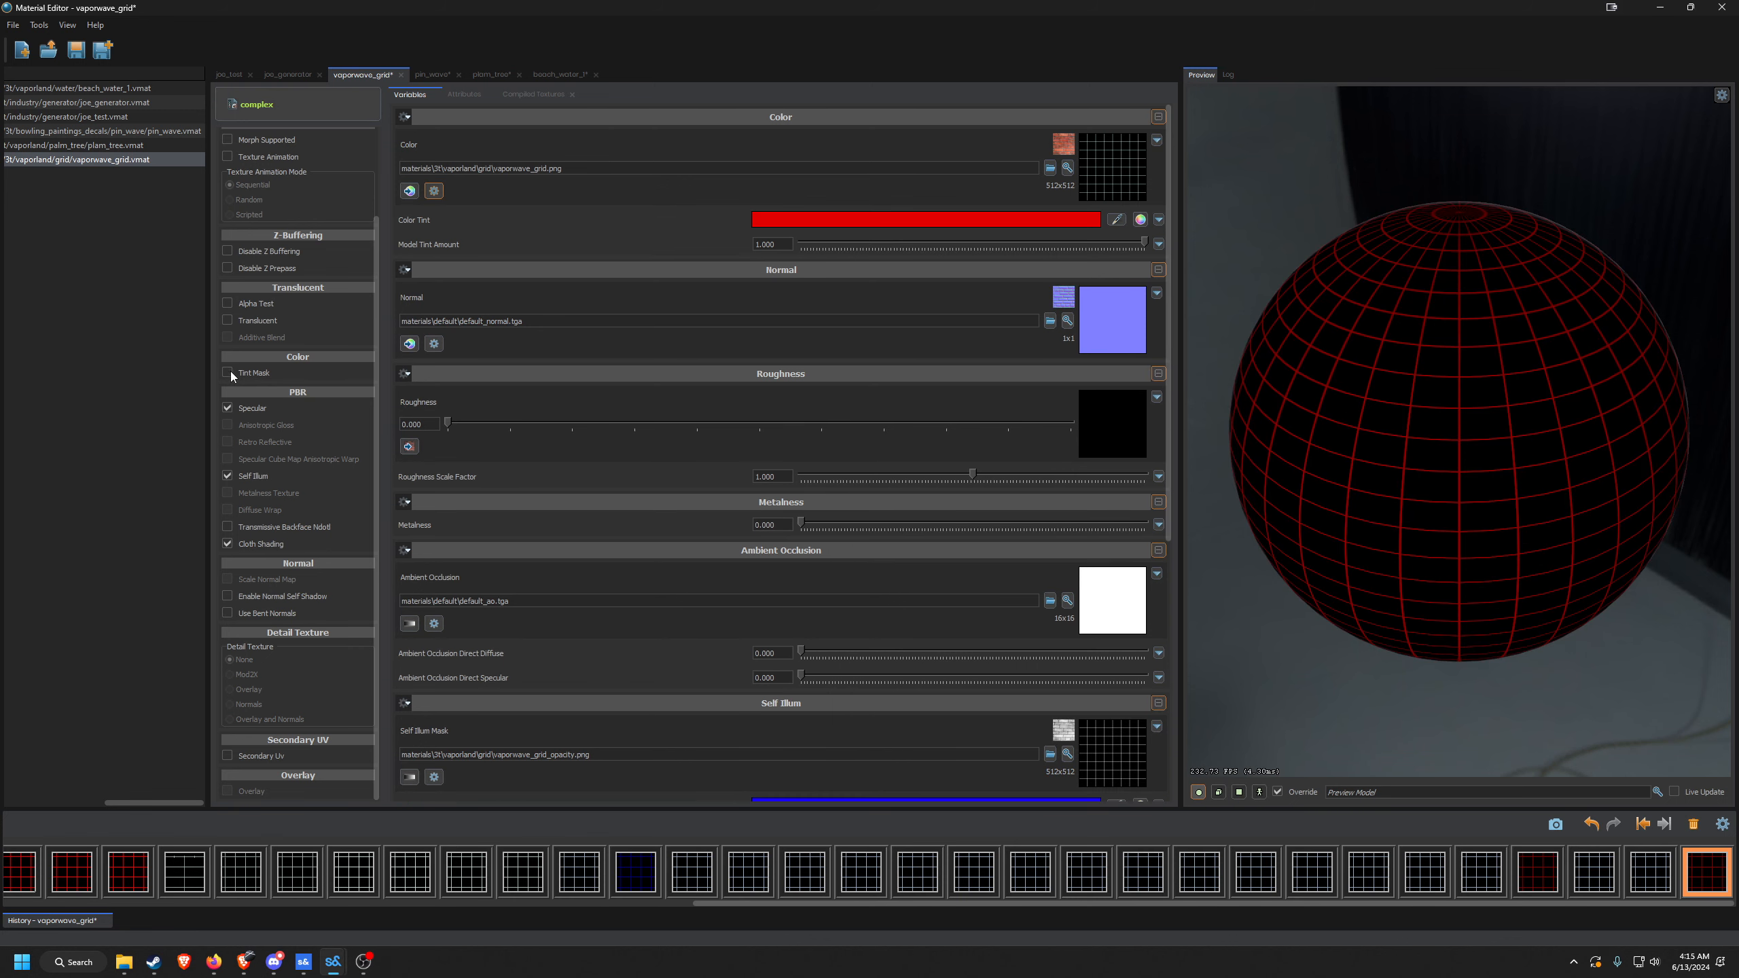
{"action": "left_click", "coordinate": [228, 371]}
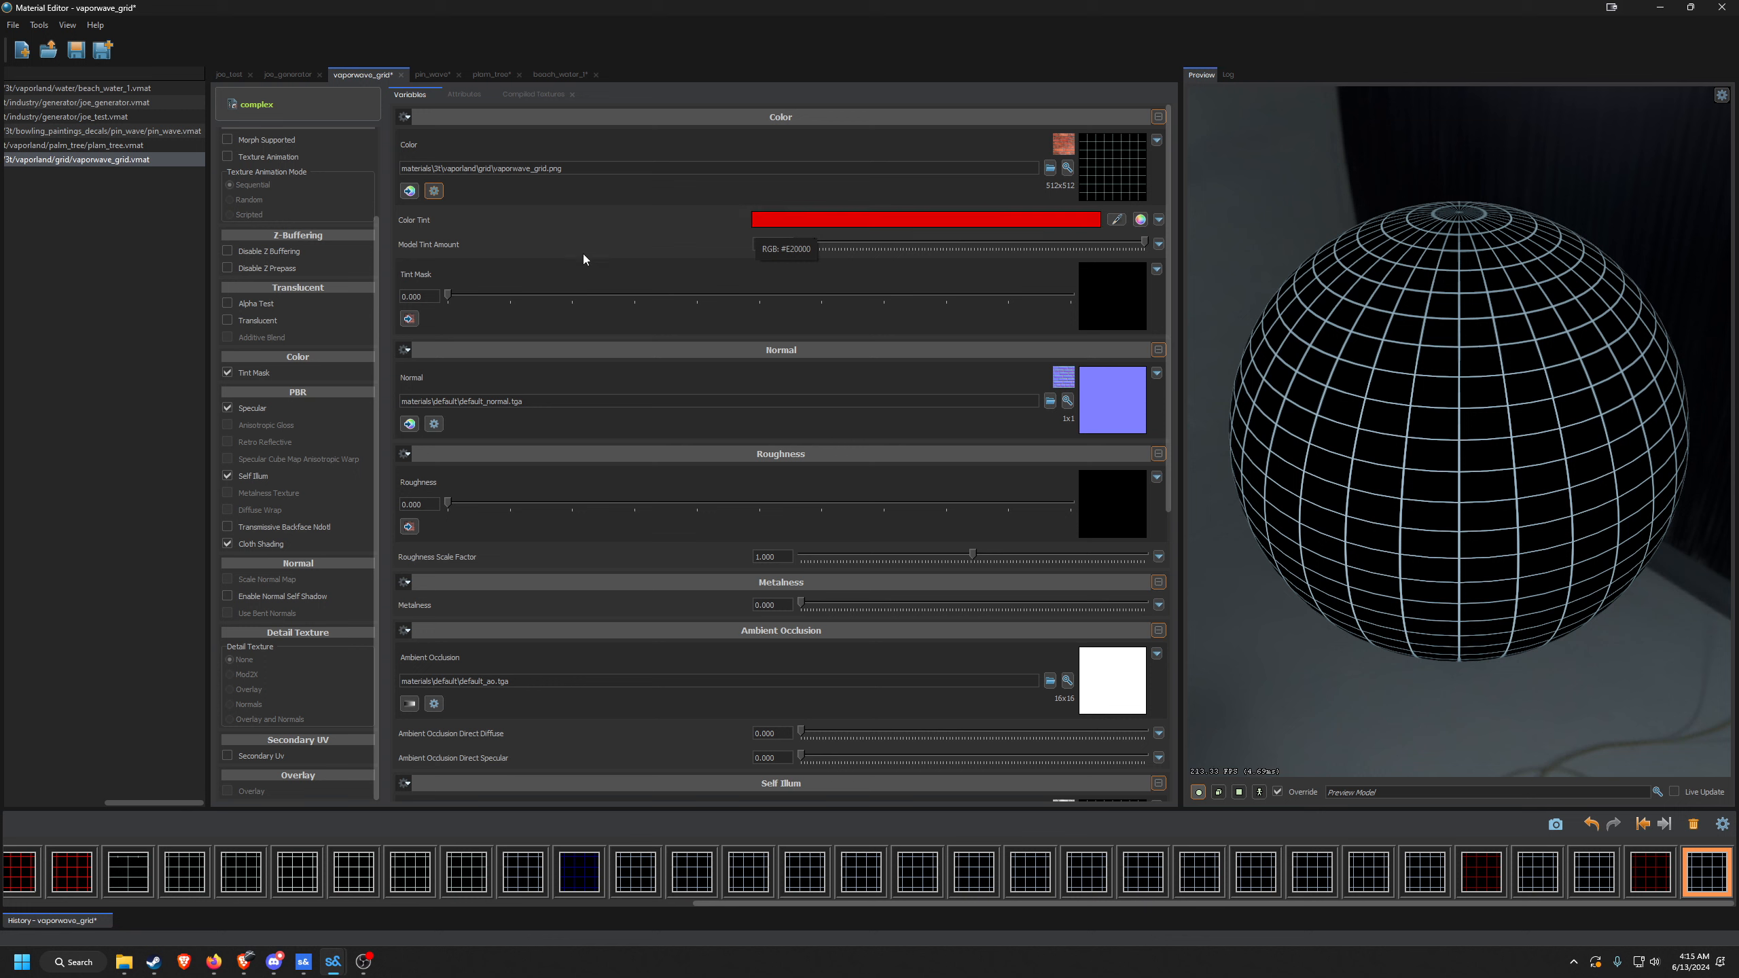
{"action": "left_click_drag", "start_coordinate": [447, 298], "coordinate": [1187, 290]}
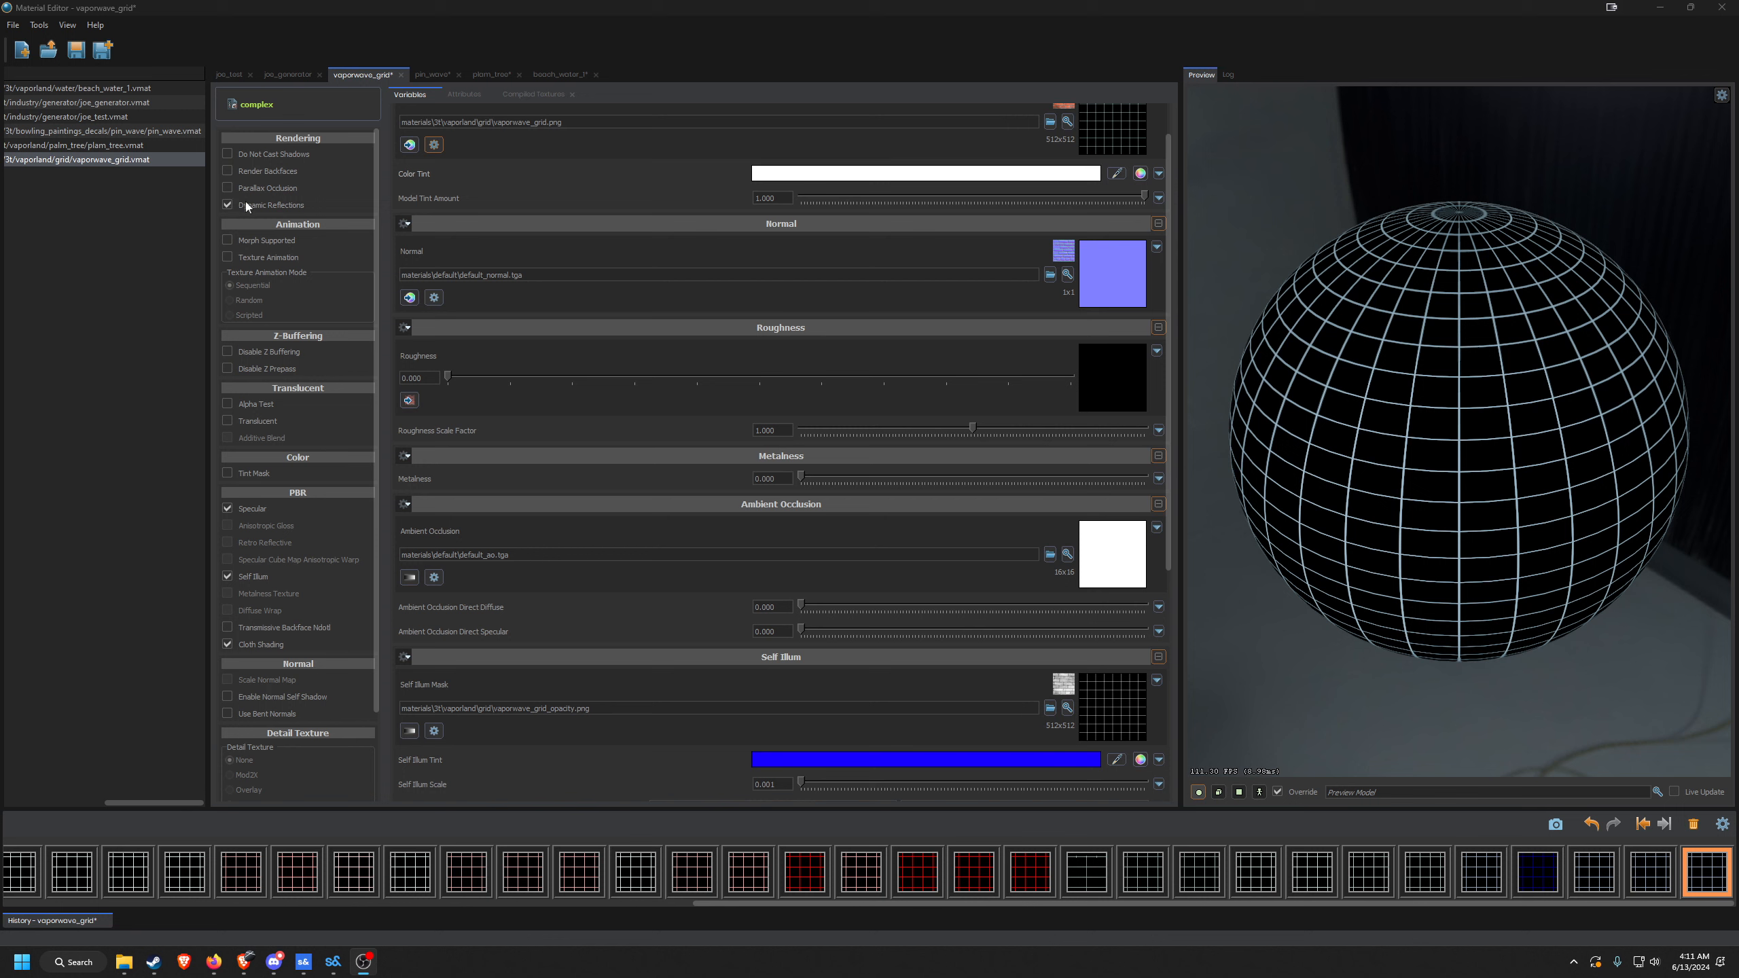
Switch to Hammer and inspect the bowling pin wall's reflections on the grid floor from several distances and angles.
{"action": "mouse_move", "coordinate": [333, 962]}
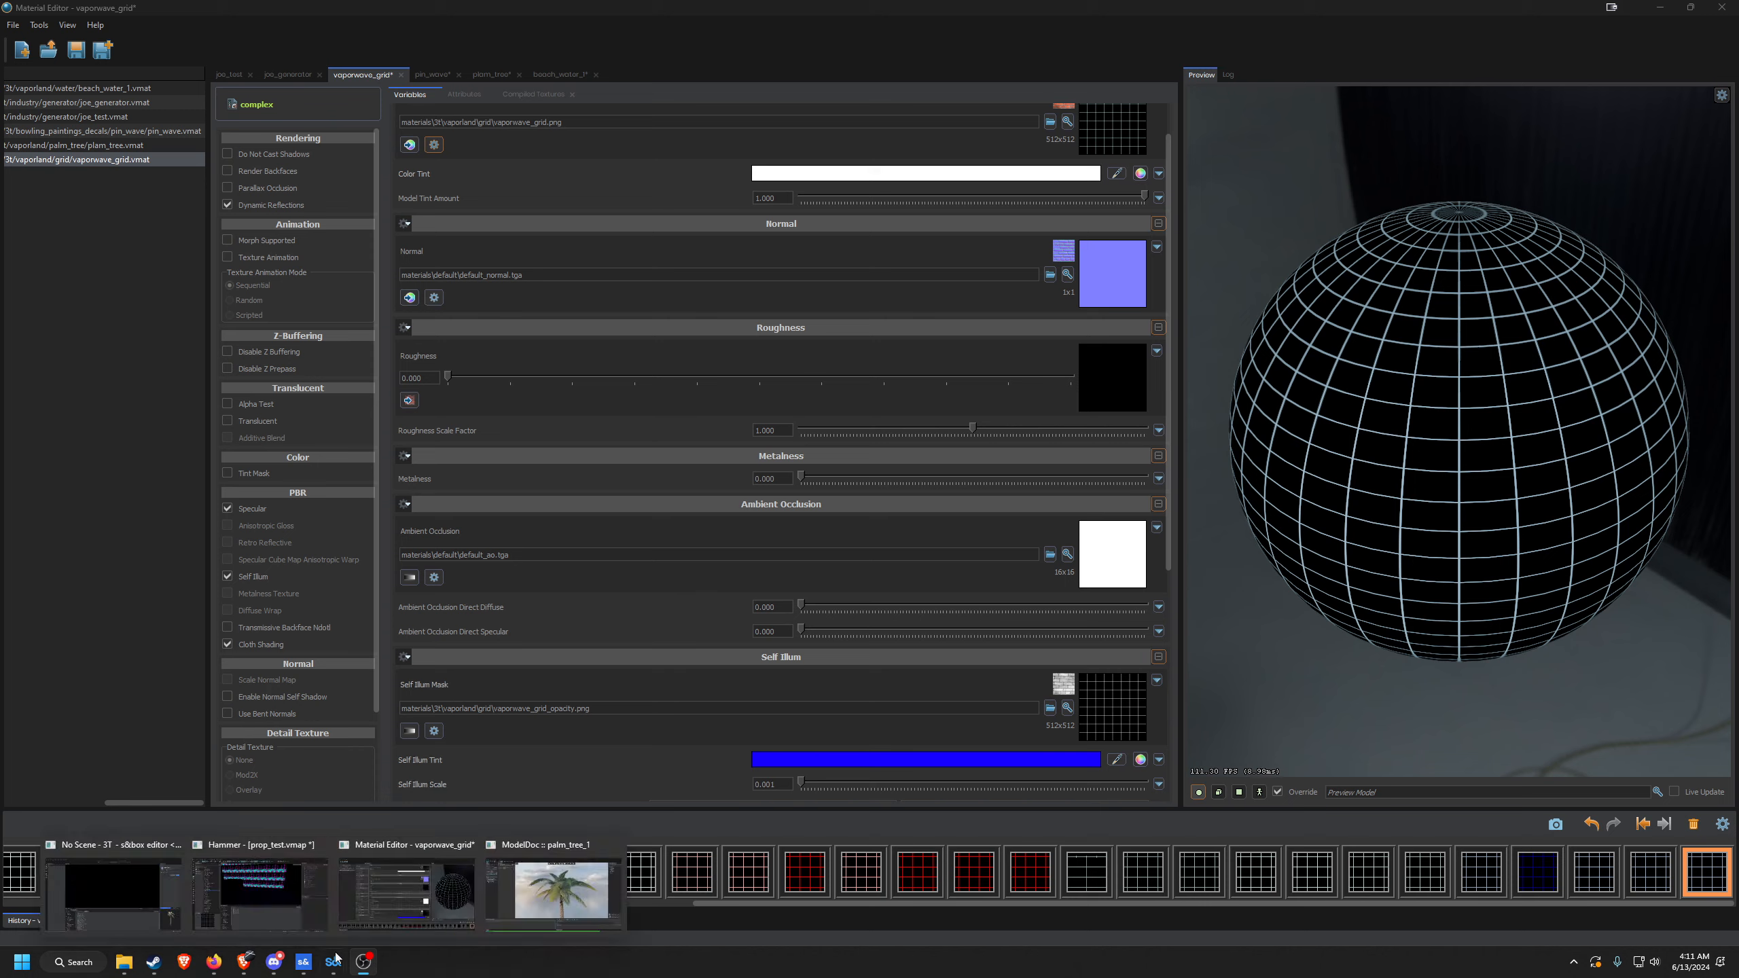
{"action": "left_click", "coordinate": [250, 906]}
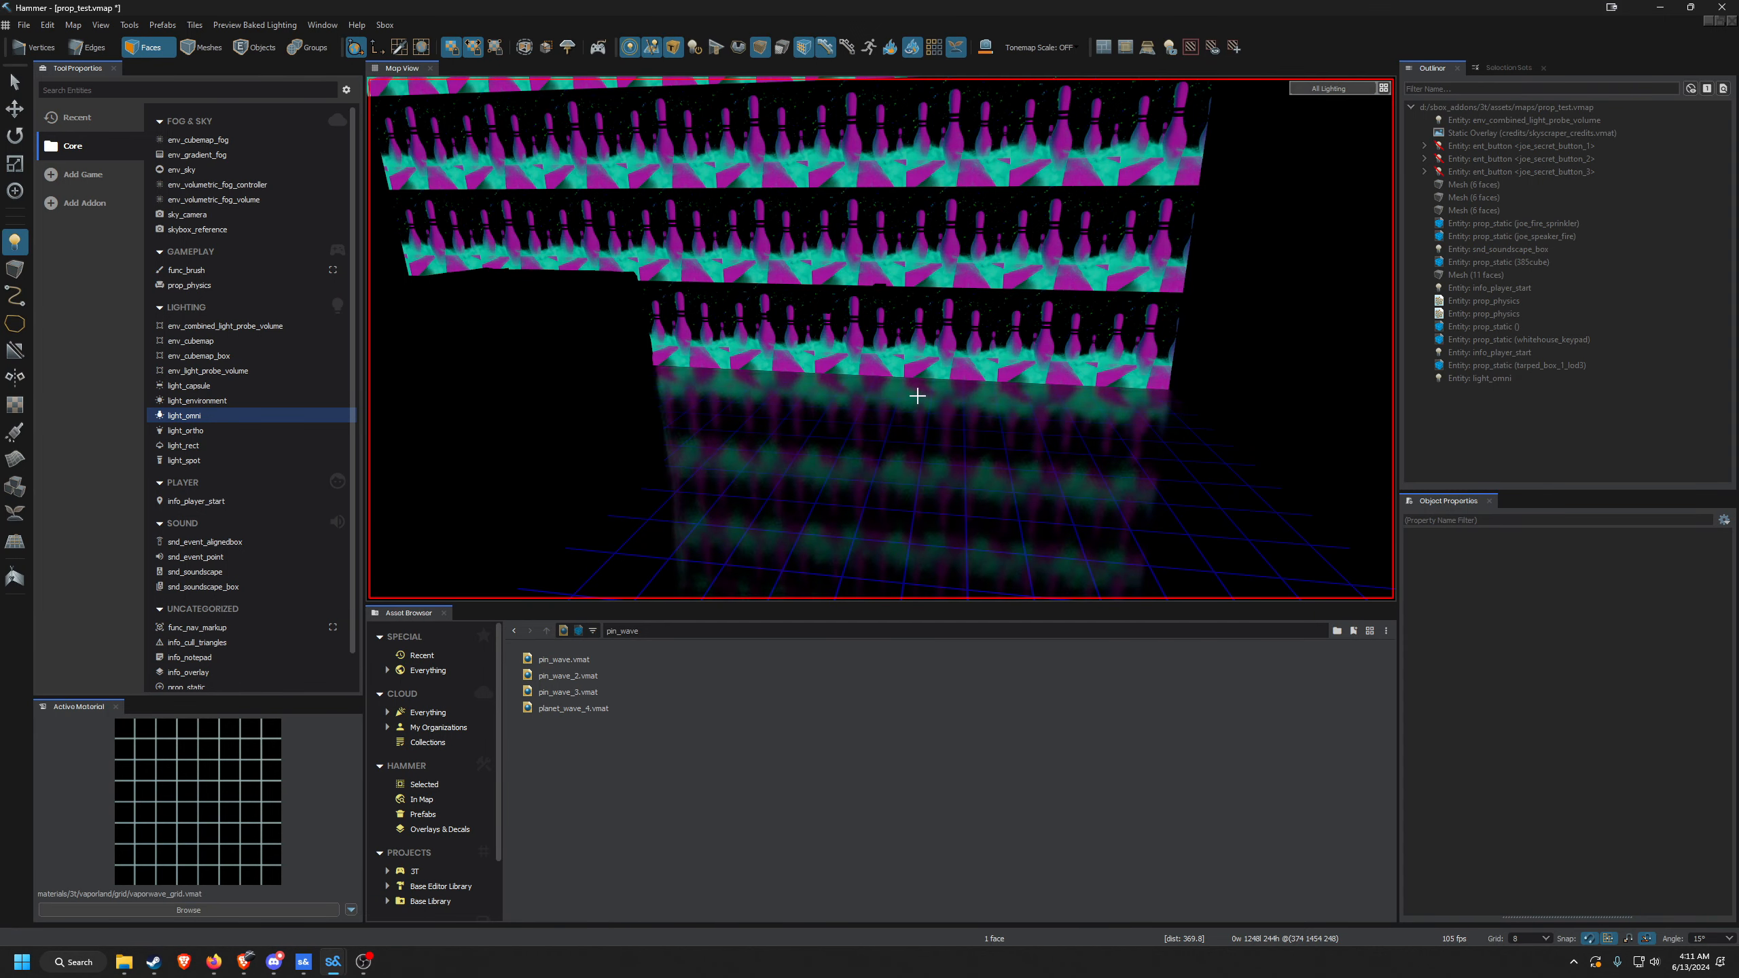
{"action": "scroll", "coordinate": [881, 338], "scroll_direction": "up", "scroll_amount": 3}
{"action": "right_click_drag", "start_coordinate": [881, 338], "coordinate": [930, 429]}
{"action": "key", "text": "w"}
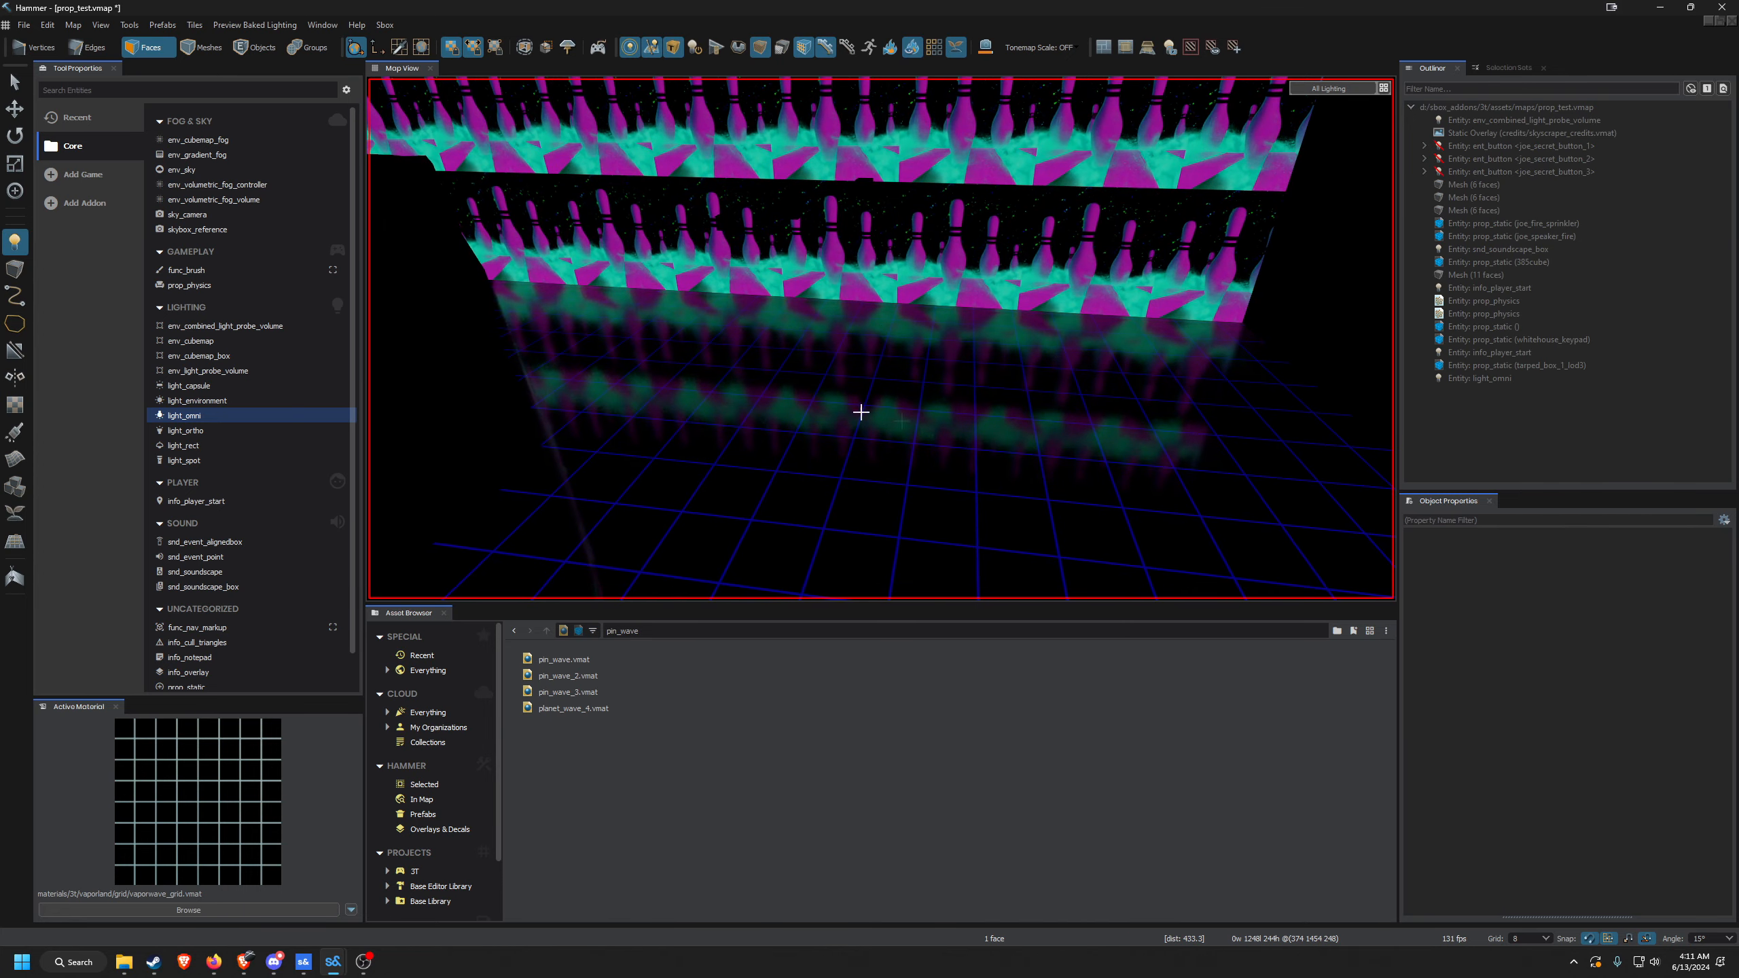
{"action": "right_click_drag", "start_coordinate": [1186, 387], "coordinate": [881, 339]}
{"action": "key", "text": "s"}
{"action": "key", "text": "s"}
{"action": "key", "text": "w"}
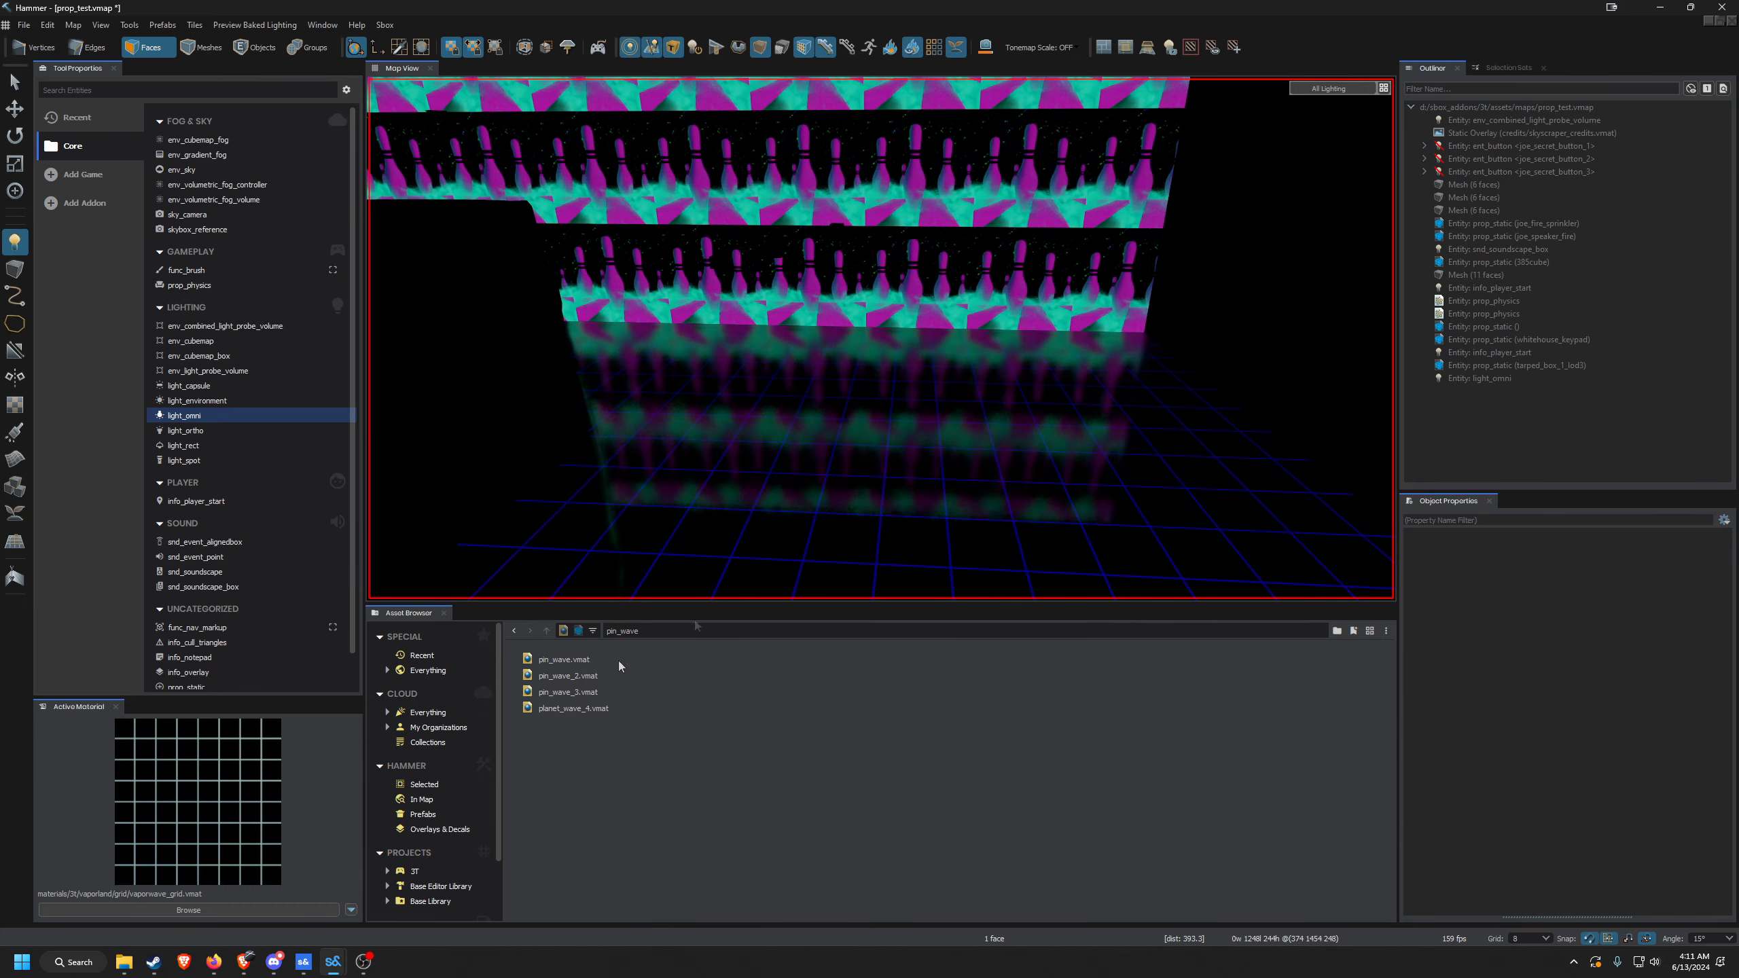
Disable Dynamic Reflections on the vaporwave_grid material and view the grid floor in Hammer without them.
{"action": "mouse_move", "coordinate": [326, 963]}
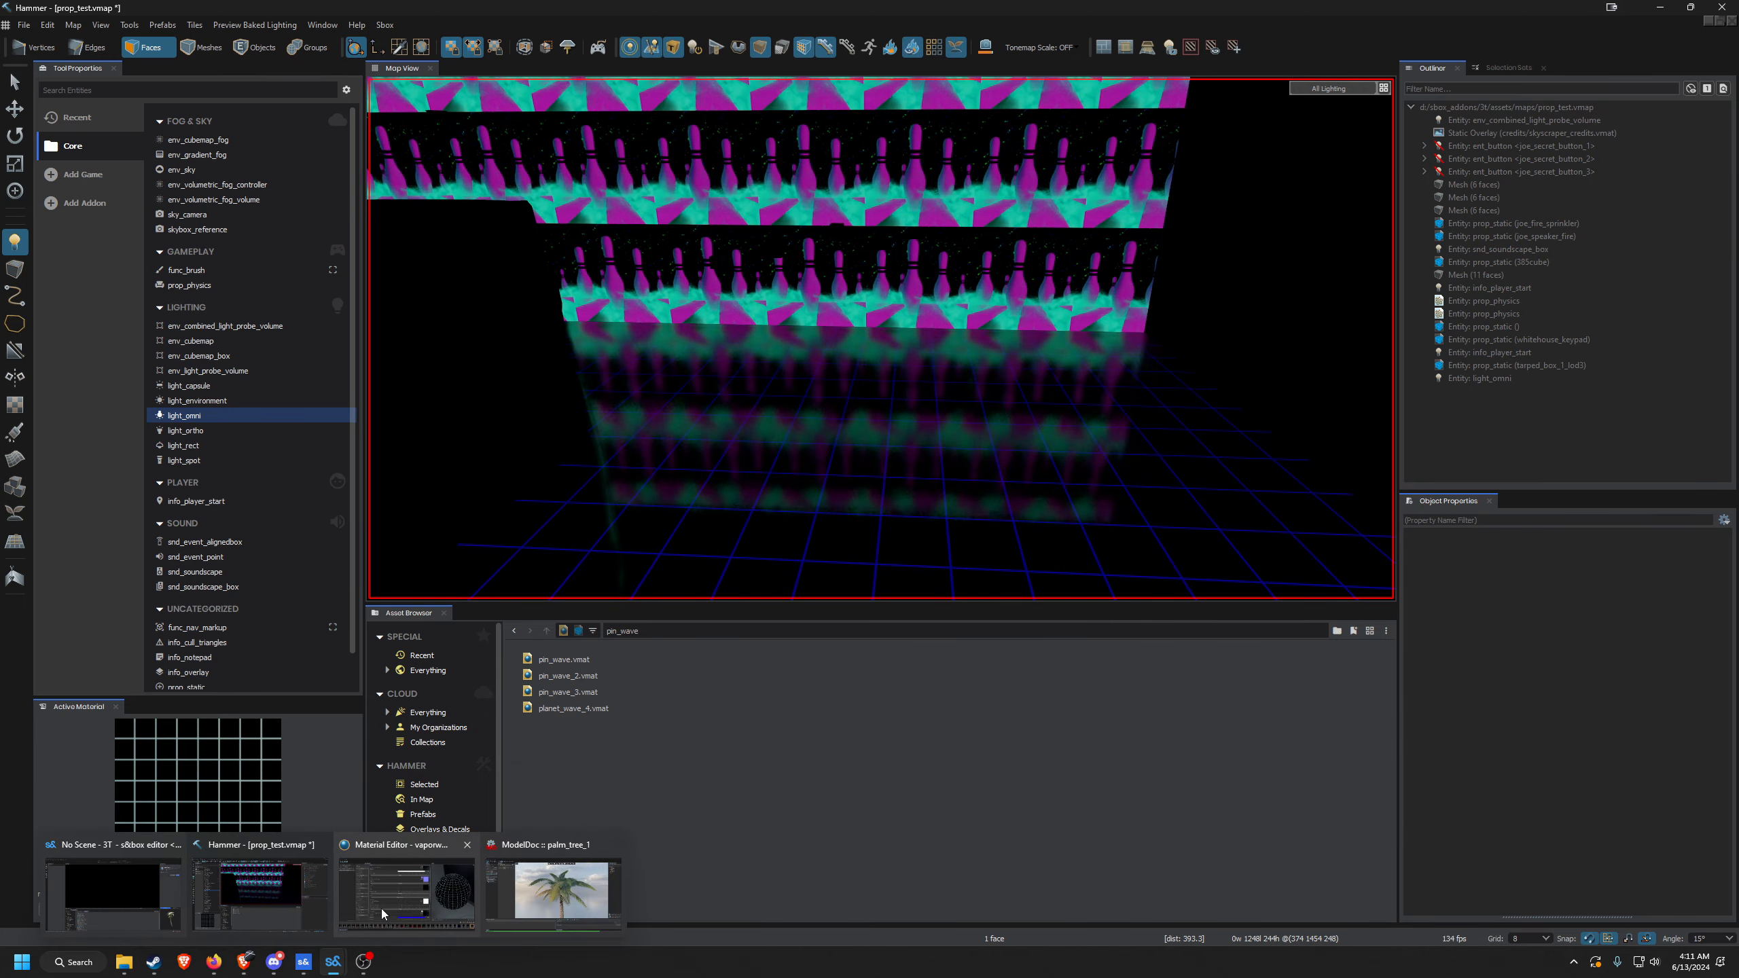
{"action": "left_click", "coordinate": [381, 908]}
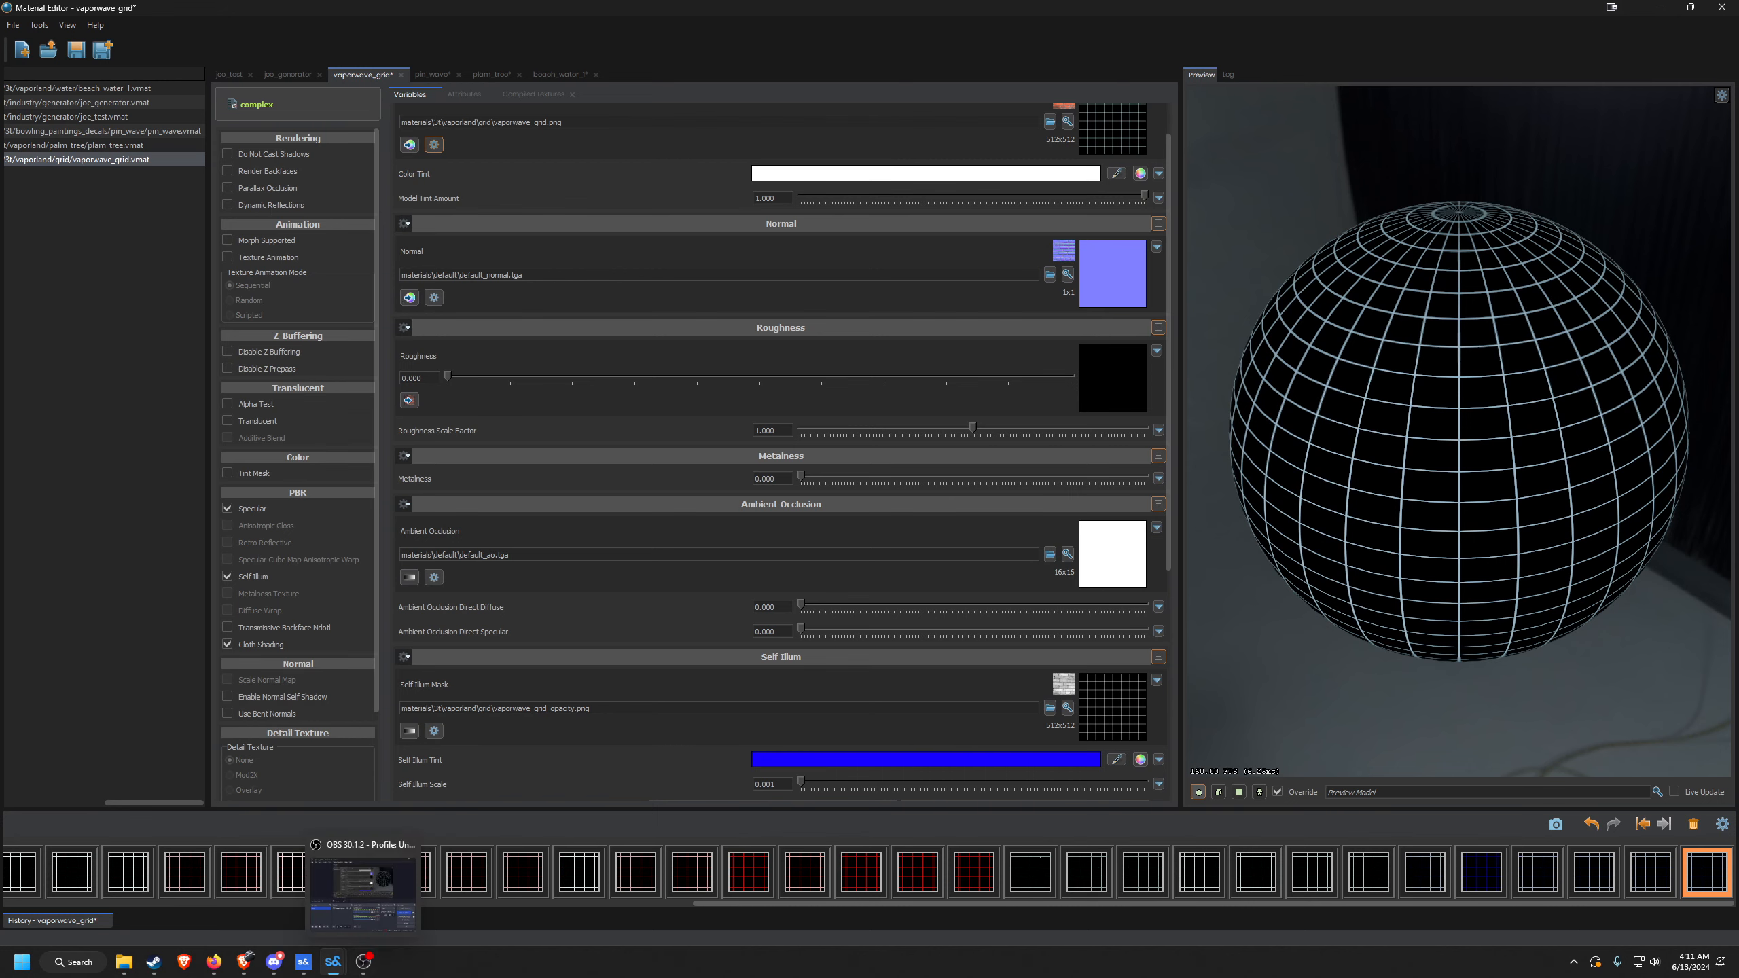
{"action": "left_click", "coordinate": [325, 838]}
{"action": "right_click_drag", "start_coordinate": [847, 331], "coordinate": [796, 316]}
Return to the Material Editor and try the vaporwave_grid material's Metalness, ending at 0.
{"action": "mouse_move", "coordinate": [334, 963]}
{"action": "left_click", "coordinate": [380, 898]}
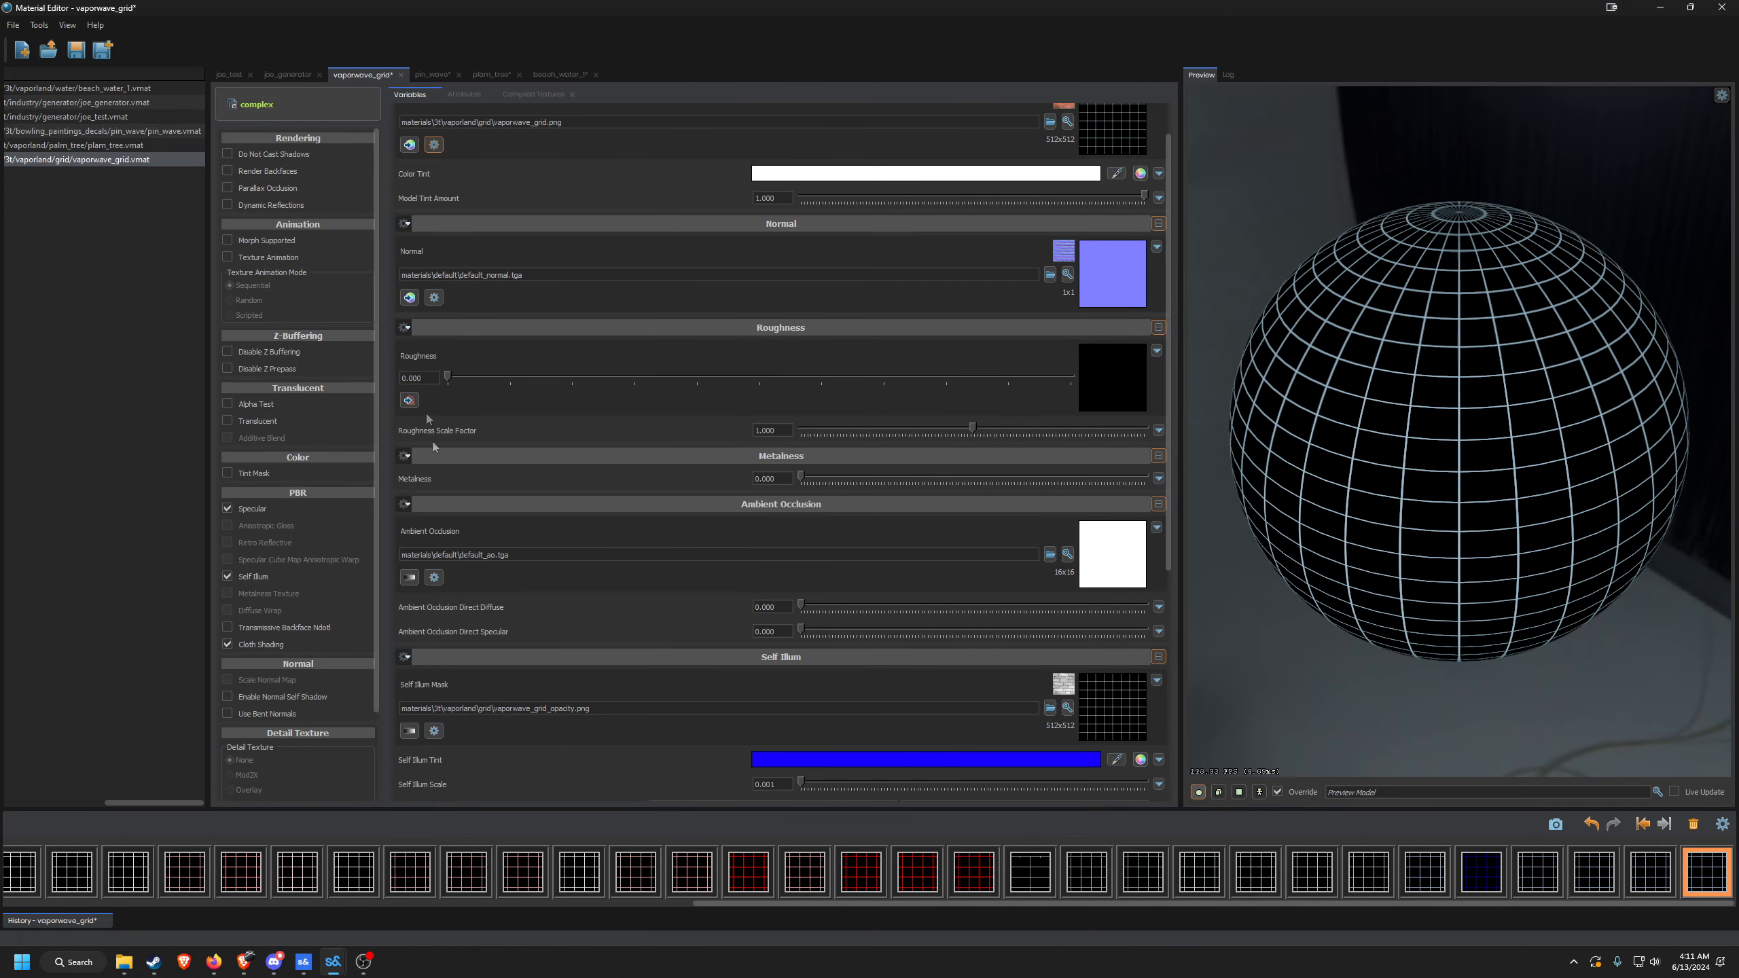
{"action": "mouse_move", "coordinate": [800, 478]}
{"action": "left_mouse_down"}
{"action": "mouse_move", "coordinate": [1038, 485]}
{"action": "mouse_move", "coordinate": [787, 475]}
{"action": "left_mouse_up"}
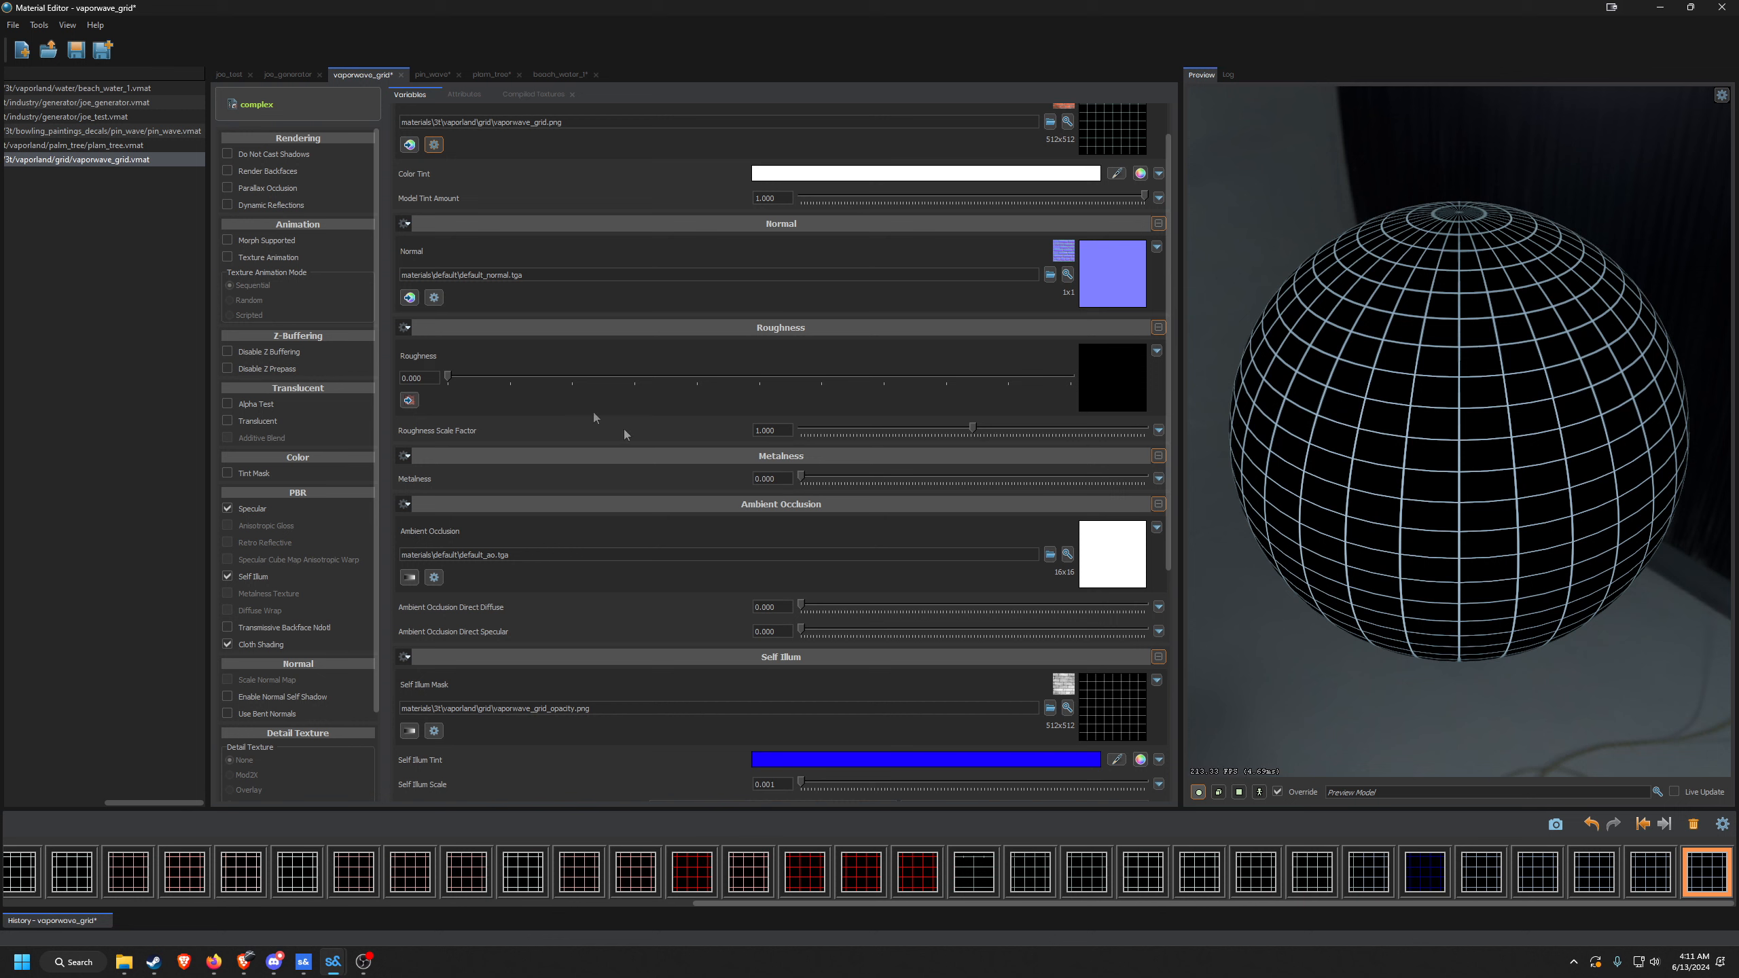